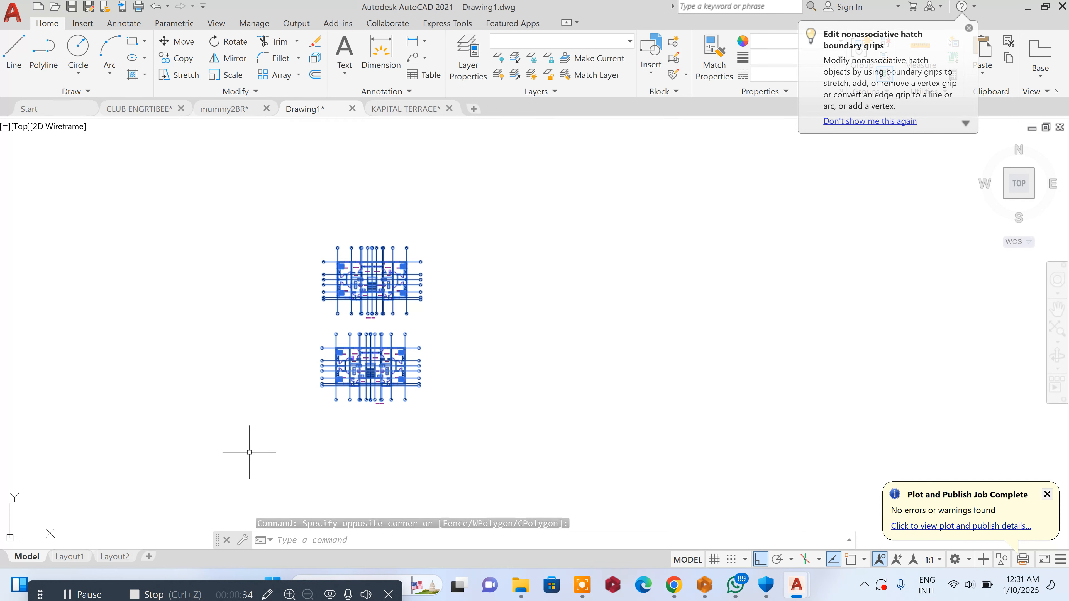
- Start a Write Block export of the two selected floor plans and set the insert units to Millimeters
text(W)
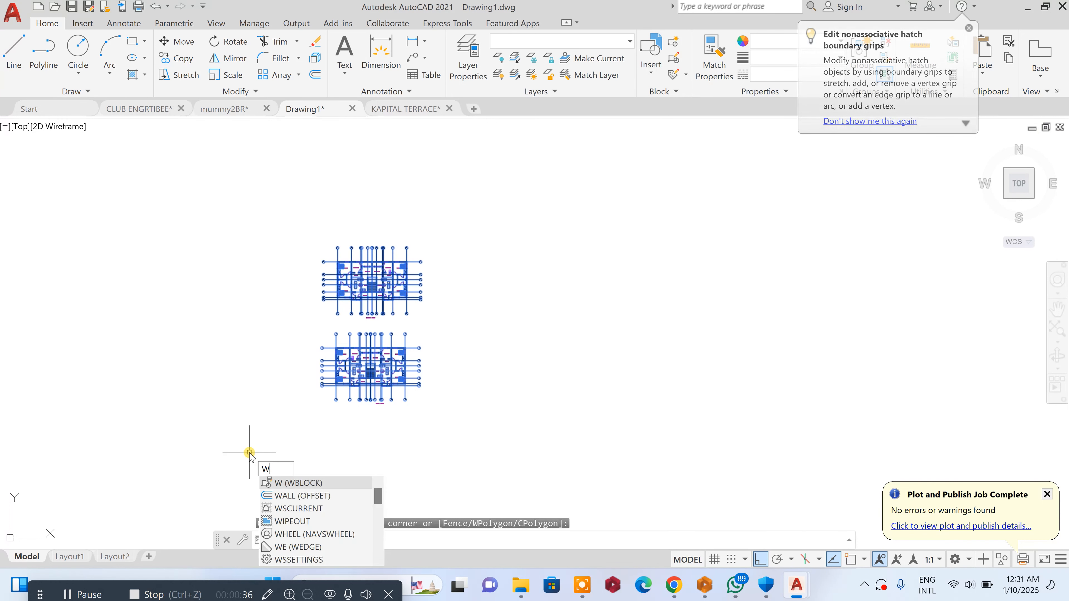
key(Return)
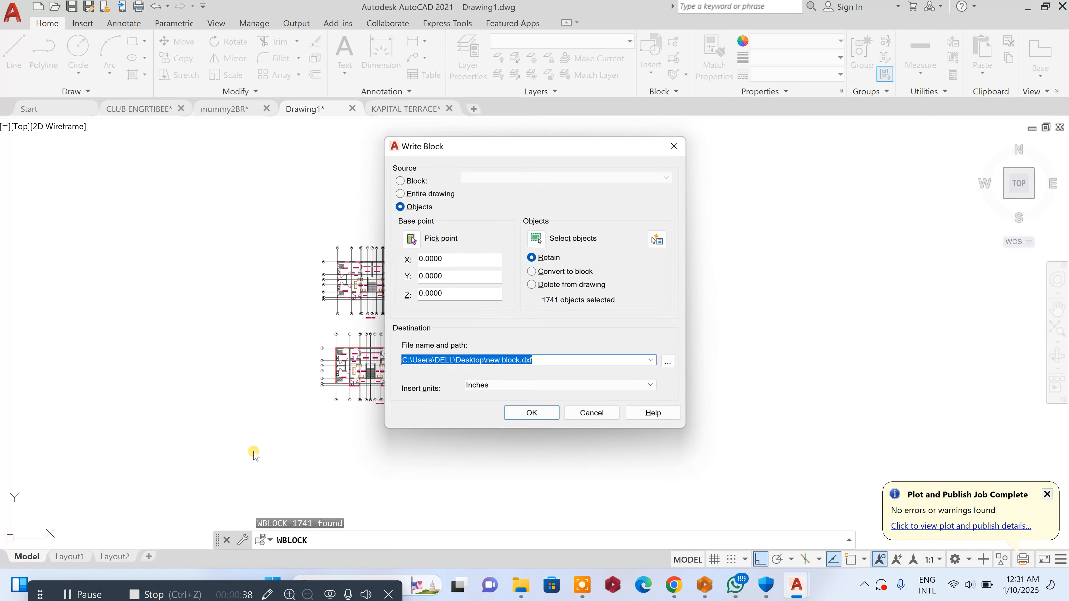
click(521, 384)
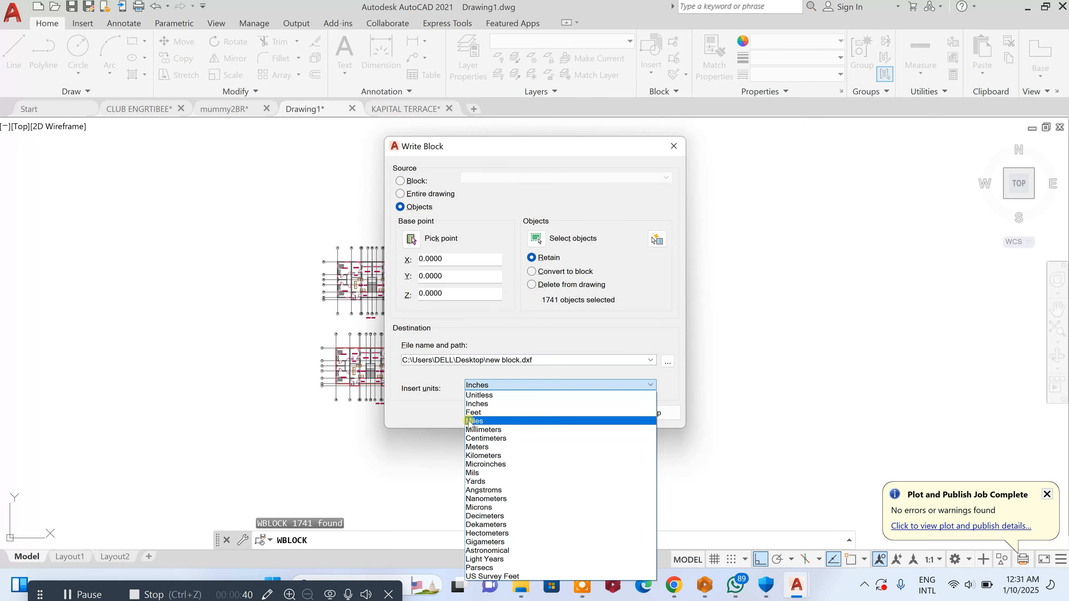
click(547, 422)
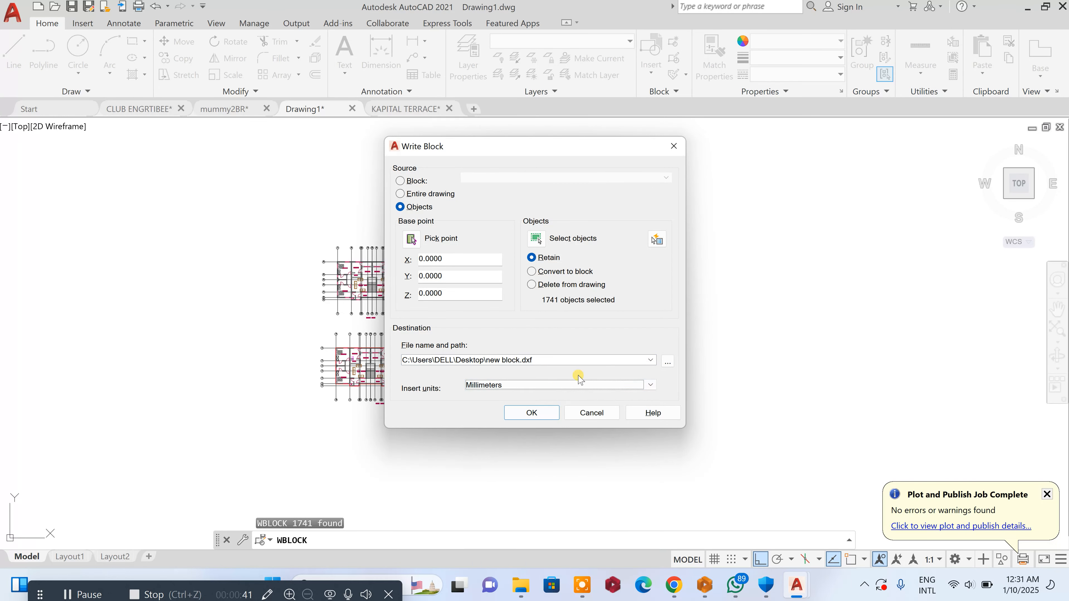
- Name the export file TUTORIAL WORK on the Desktop as an AutoCAD 2018 DXF and write the block
click(666, 361)
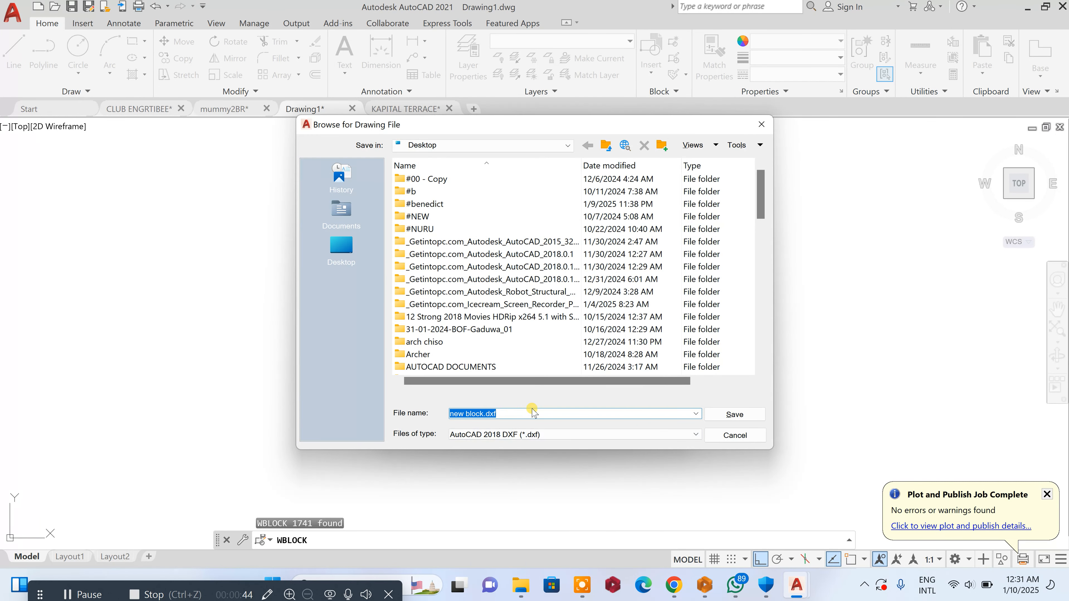
text(TI)
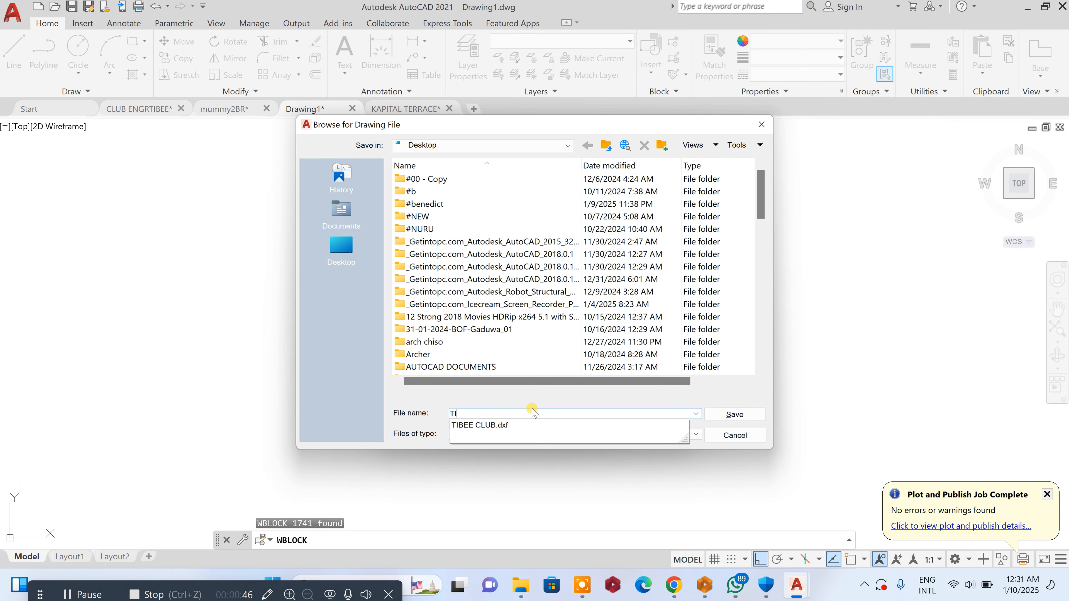
key(BackSpace)
text(UTORIAL )
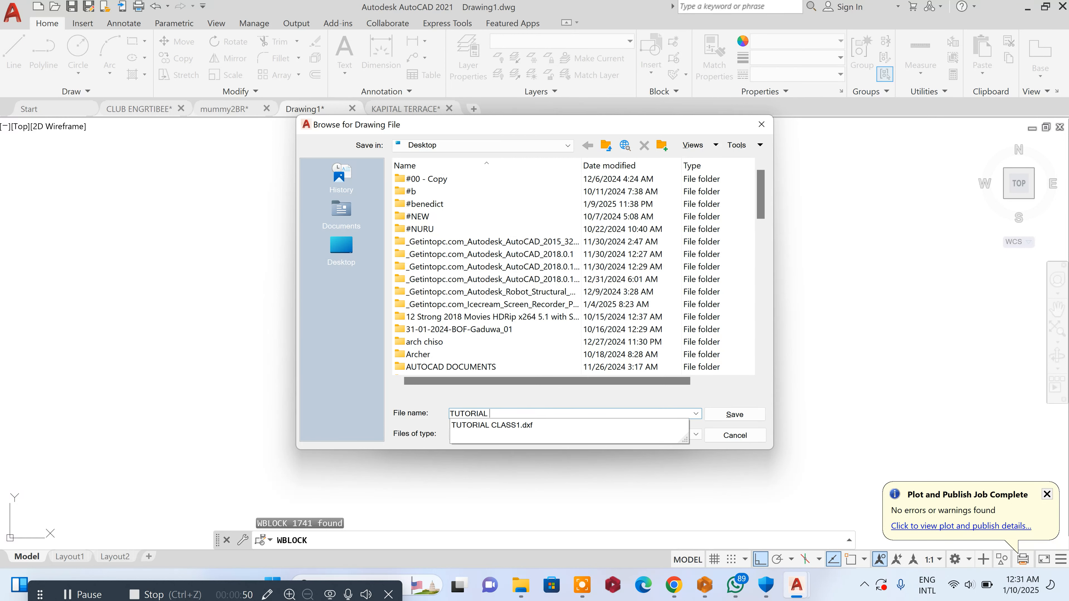
text(WORK)
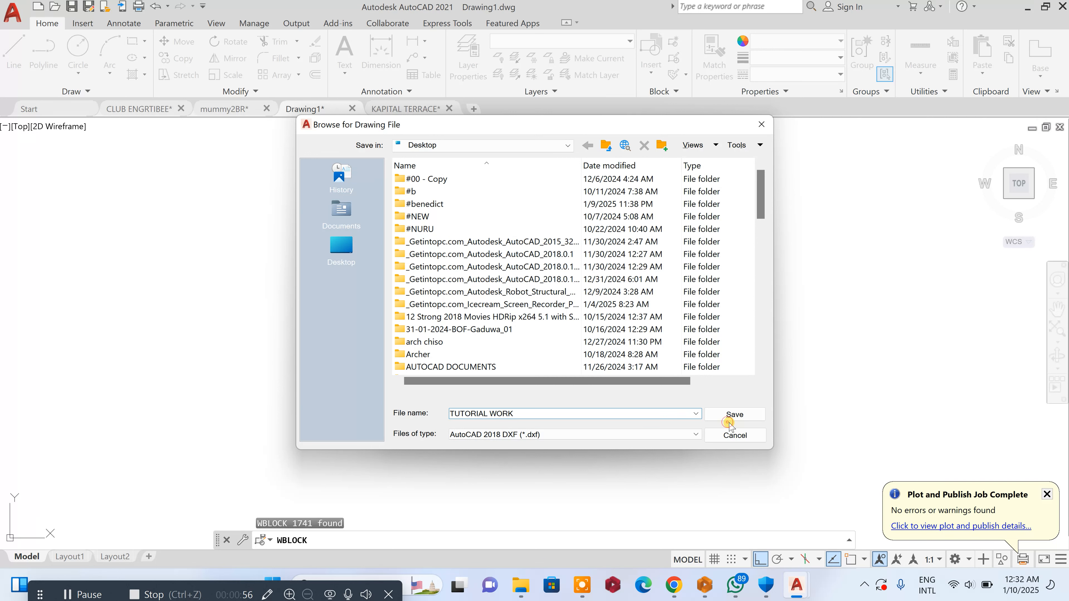
click(734, 415)
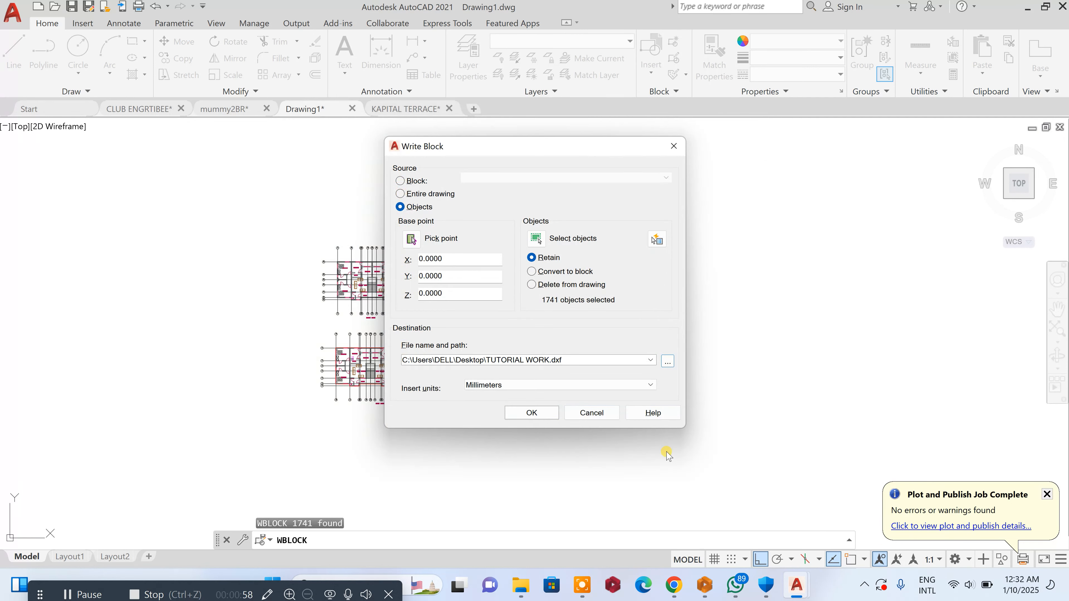
click(545, 413)
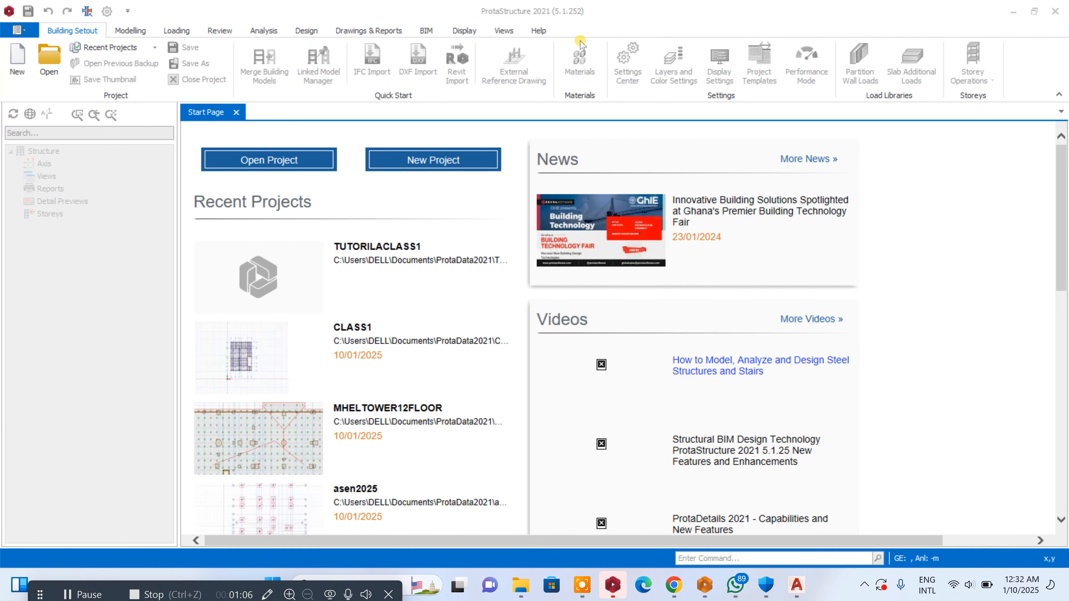
- In ProtaStructure, create a new project with the code TUTORIALWORKCLASS1 using the UK (BS8110) template
click(440, 156)
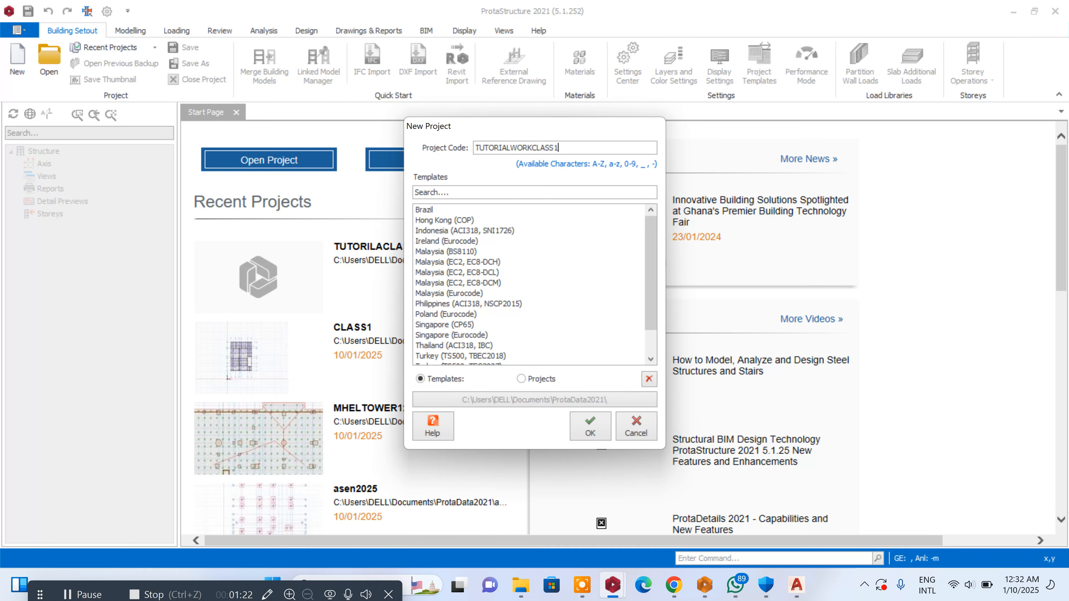
scroll(641, 294, down, 1)
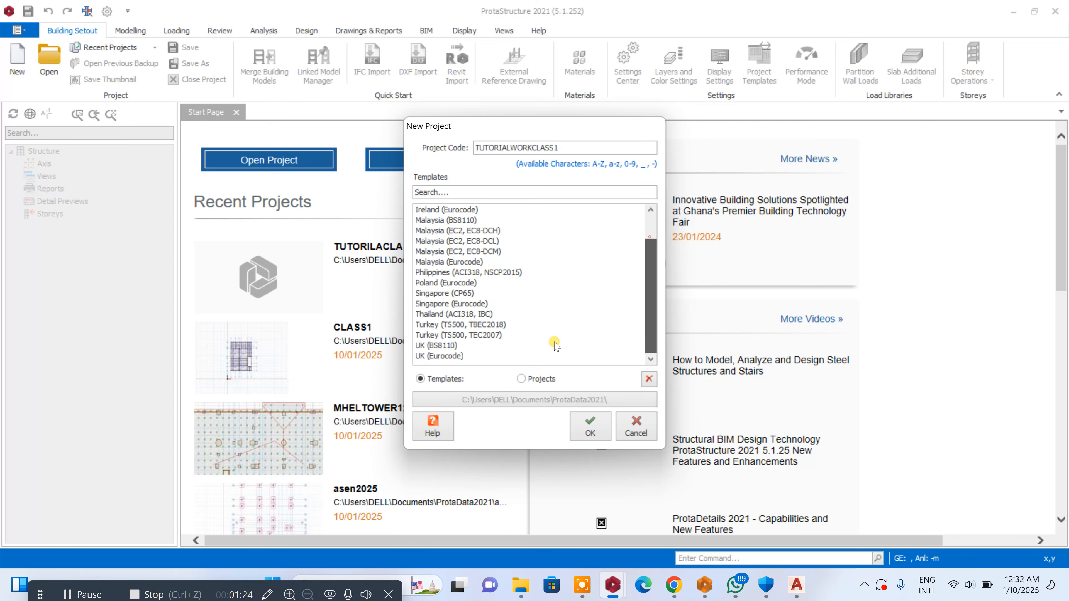
click(451, 346)
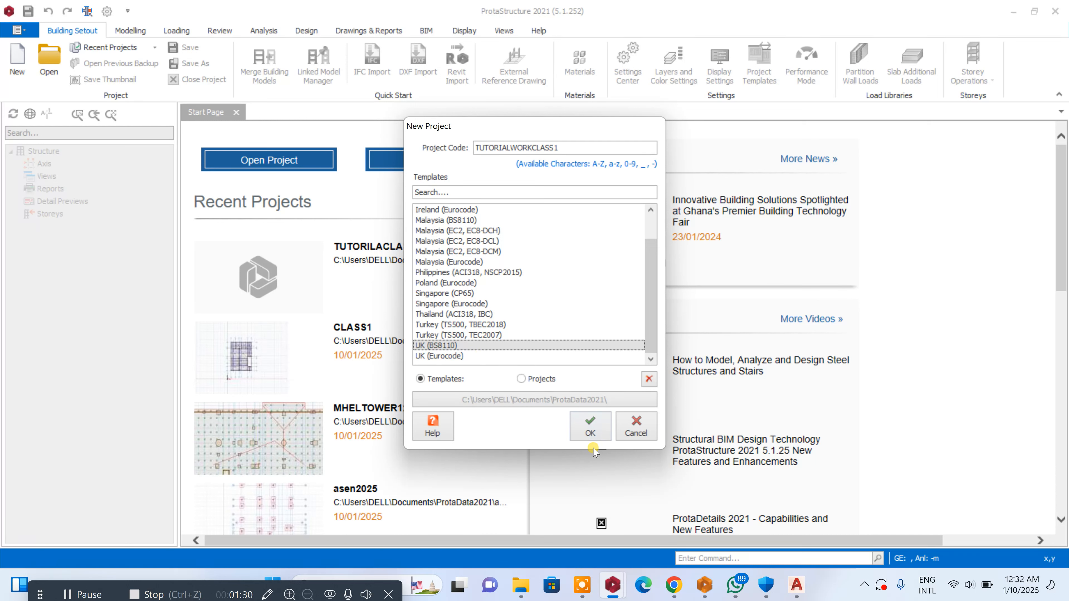
click(590, 437)
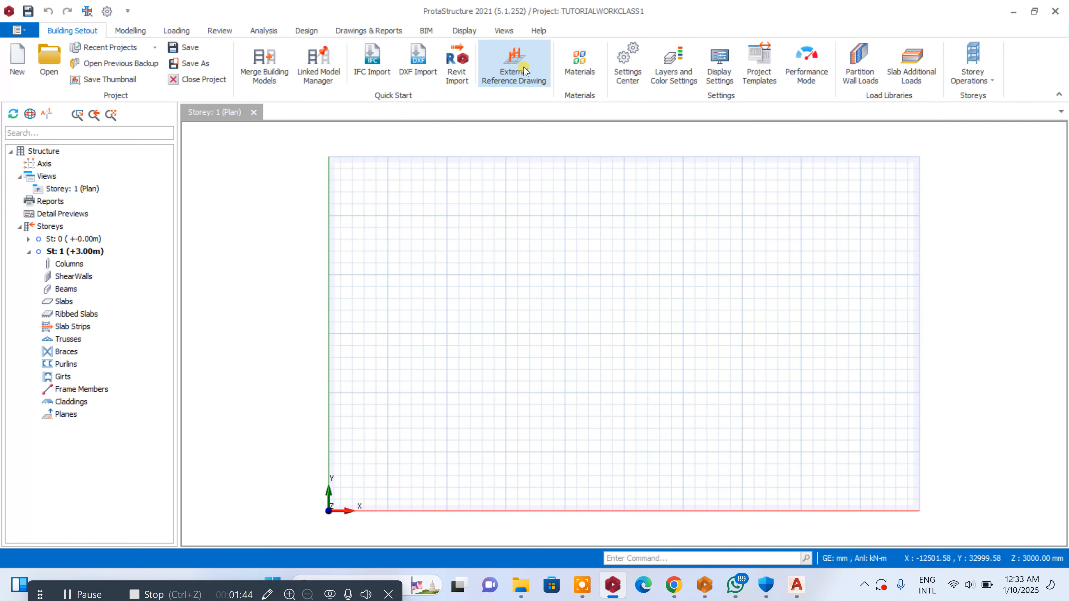
- Add TUTORIAL WORK.dxf from the Desktop as an external reference drawing for storey 1
click(523, 68)
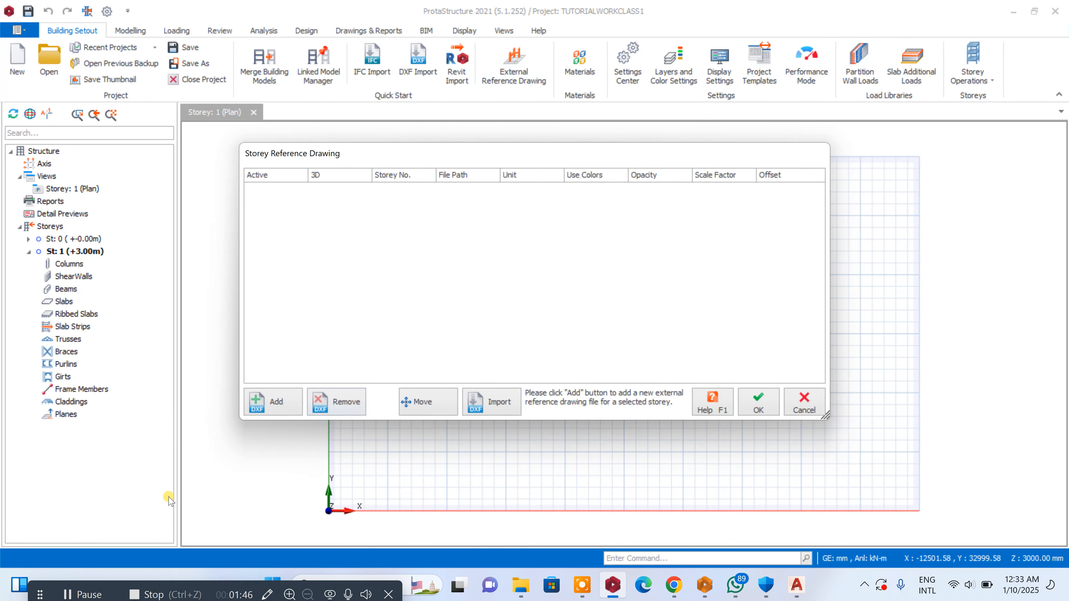
click(255, 406)
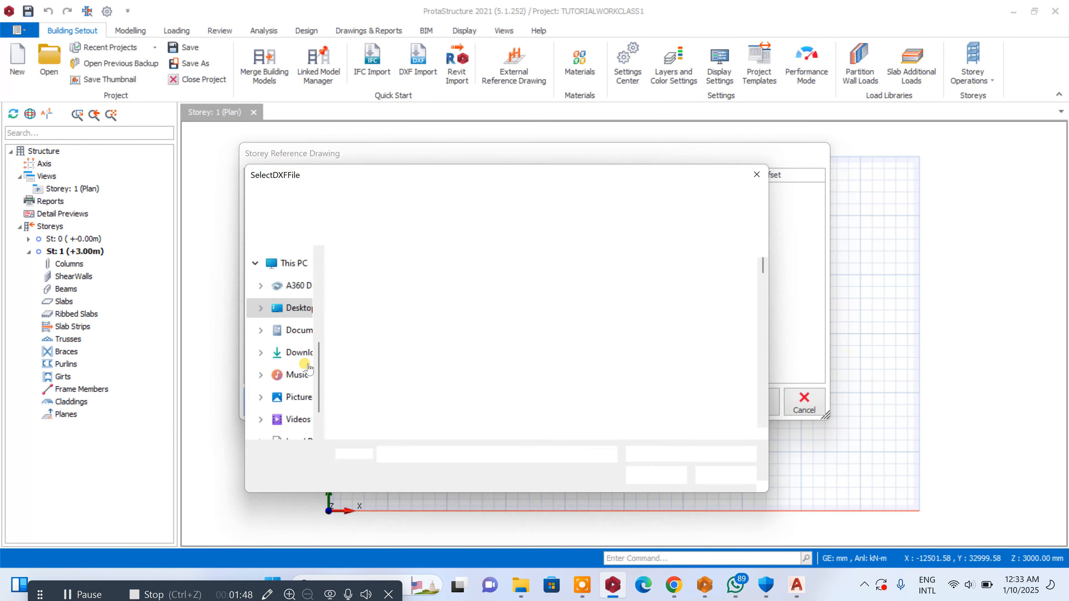
scroll(549, 337, down, 3)
scroll(548, 375, down, 3)
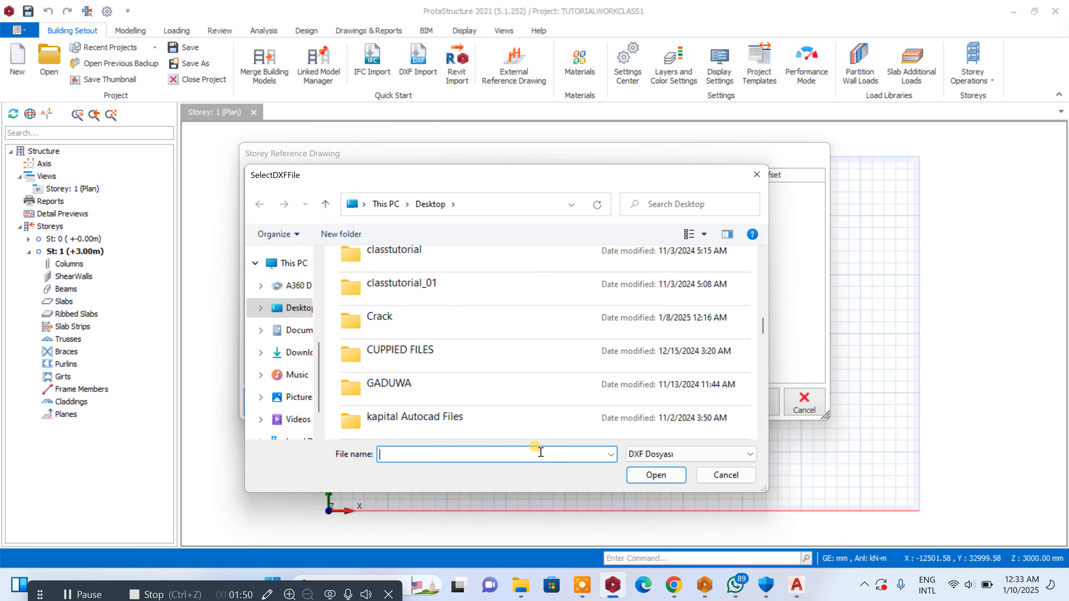
text(TUT)
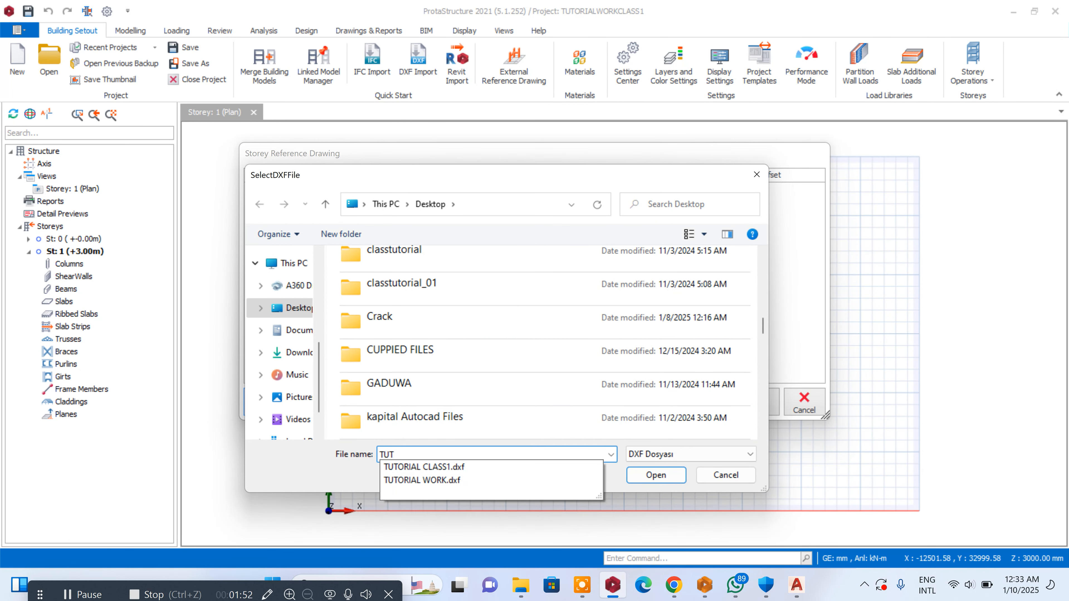
click(498, 484)
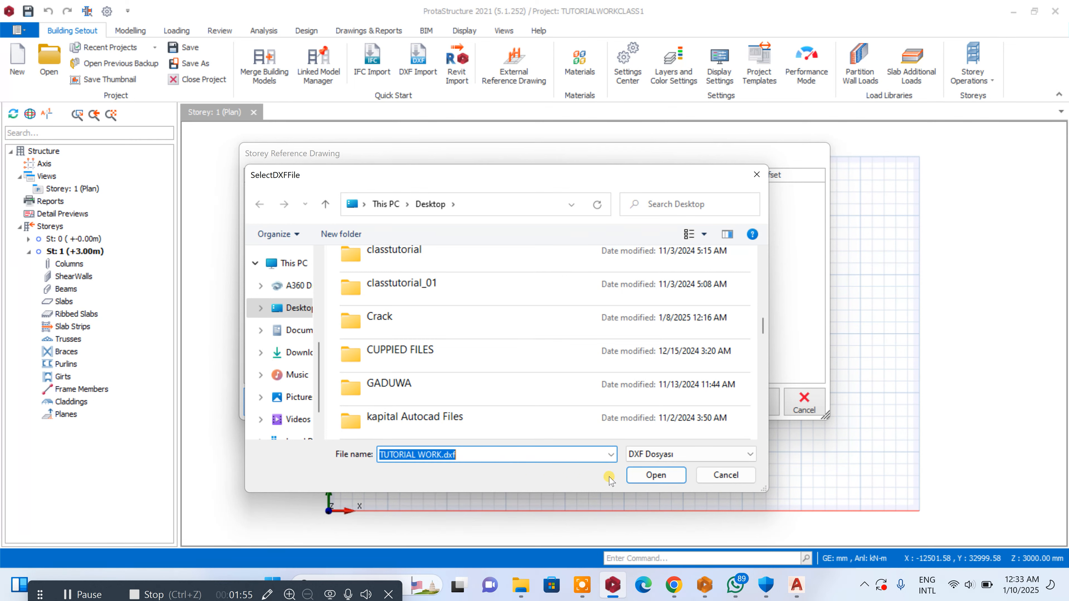
click(668, 483)
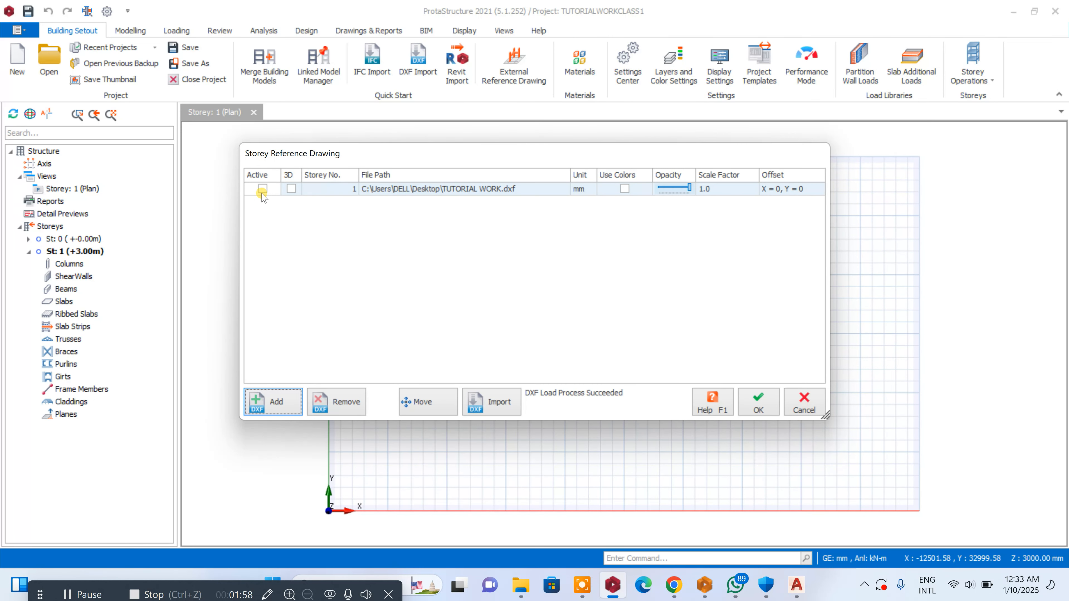
- Make the TUTORIAL WORK.dxf reference drawing active so it is shown in the storey plan
click(262, 189)
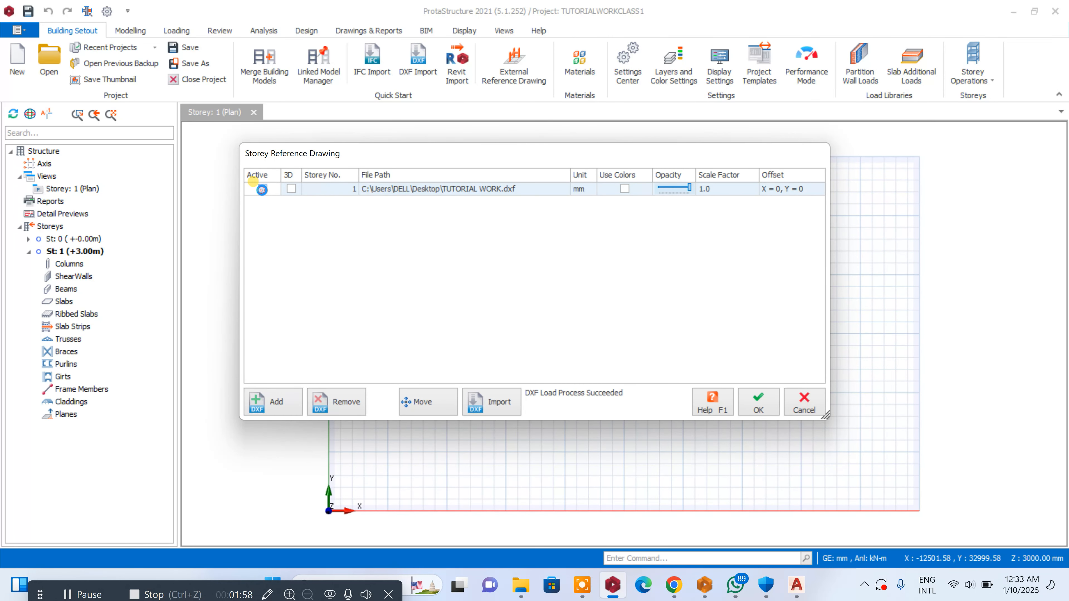
click(277, 402)
click(762, 172)
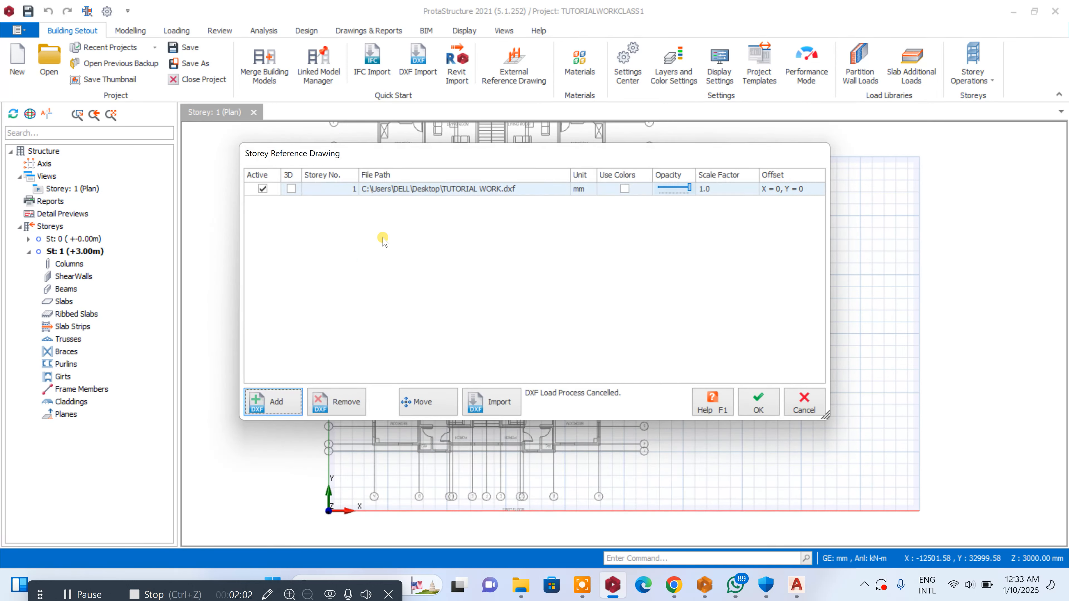
- Move the reference drawing by about 9562 mm in X and -25923 mm in Y to bring the ground floor plan onto the grid
click(408, 402)
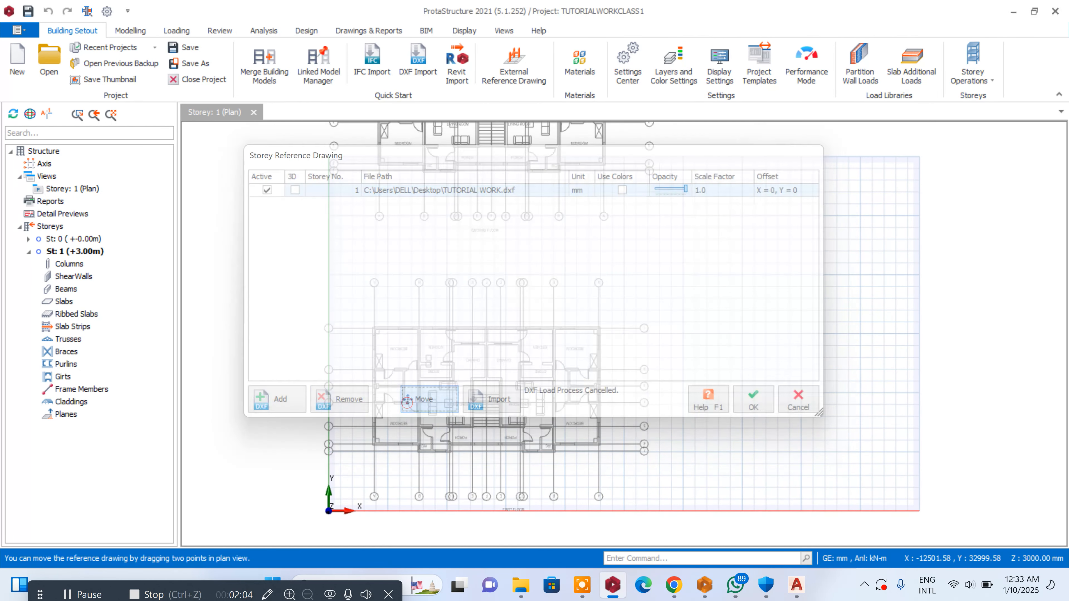
scroll(524, 238, up, 5)
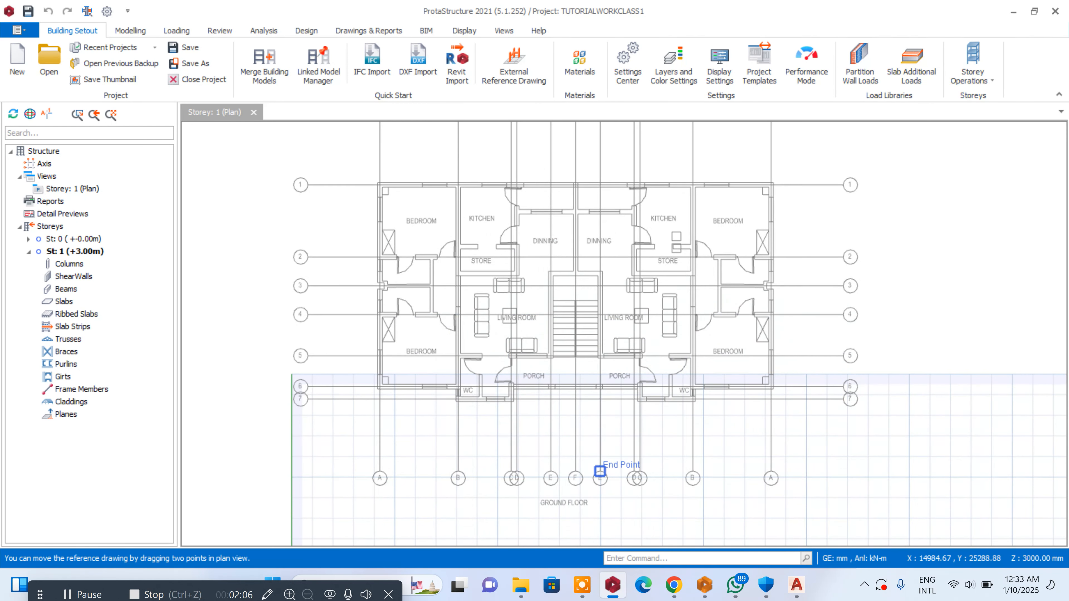
scroll(600, 470, down, 3)
click(563, 211)
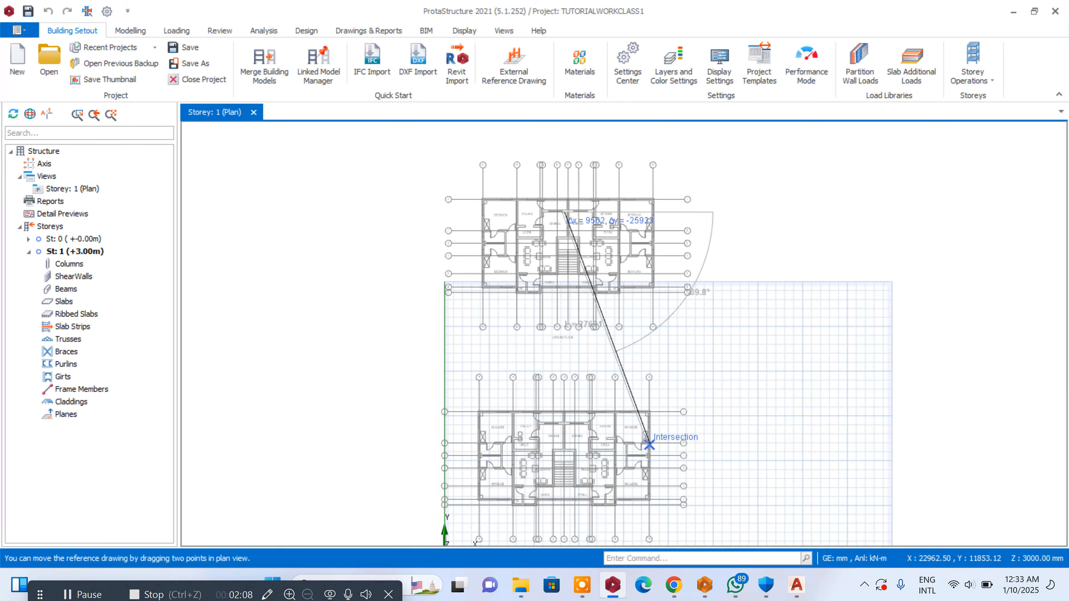
click(648, 443)
click(746, 410)
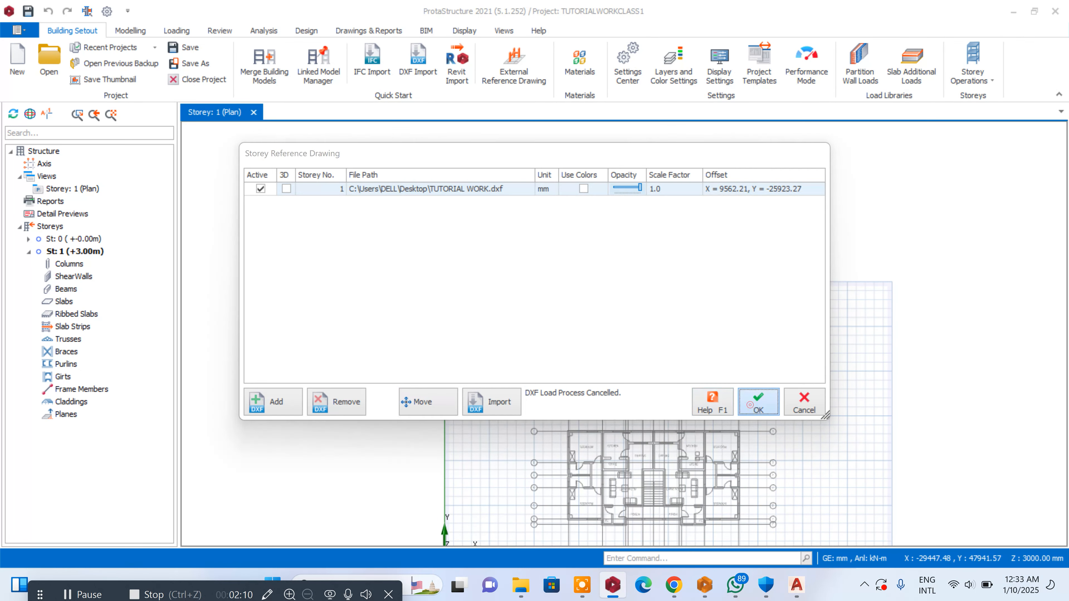
scroll(640, 354, up, 2)
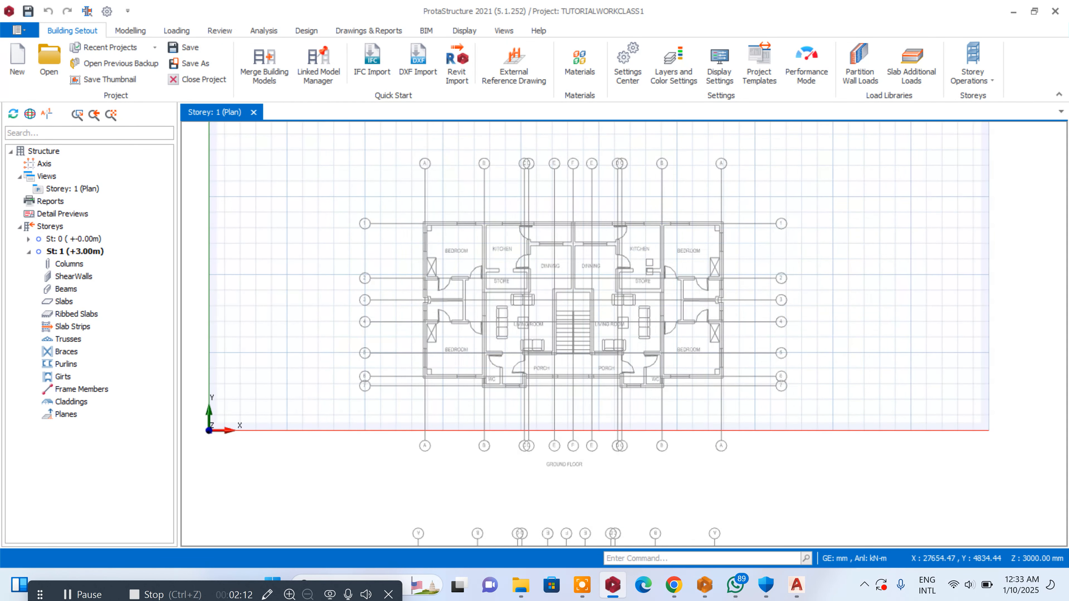
- Shift the reference drawing up by about 13188 mm in Y and 1812 mm in X and accept the new offset
click(514, 79)
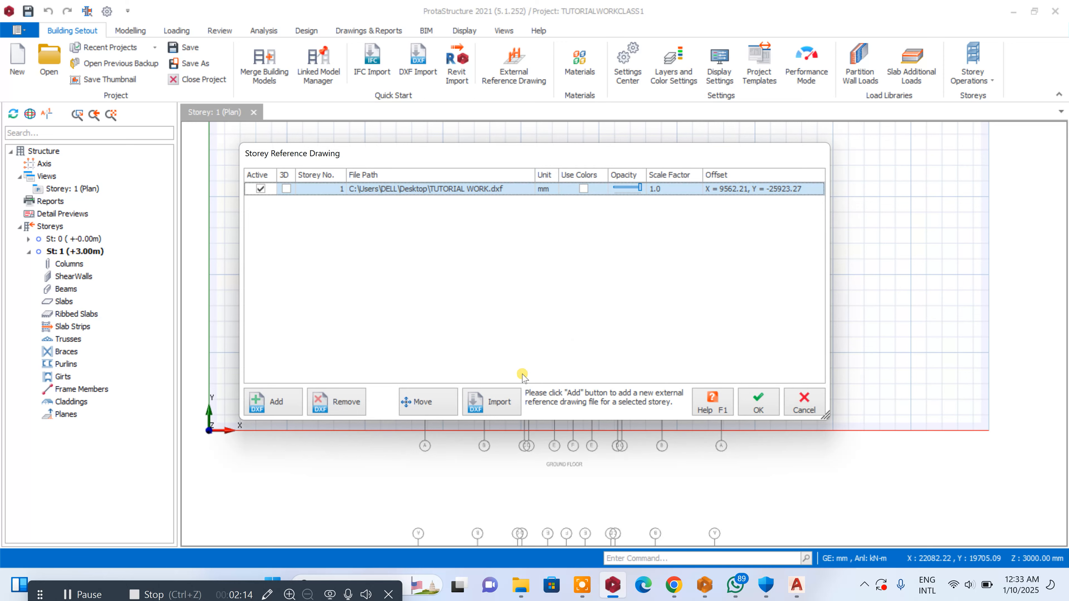
click(440, 402)
scroll(523, 517, down, 3)
click(584, 461)
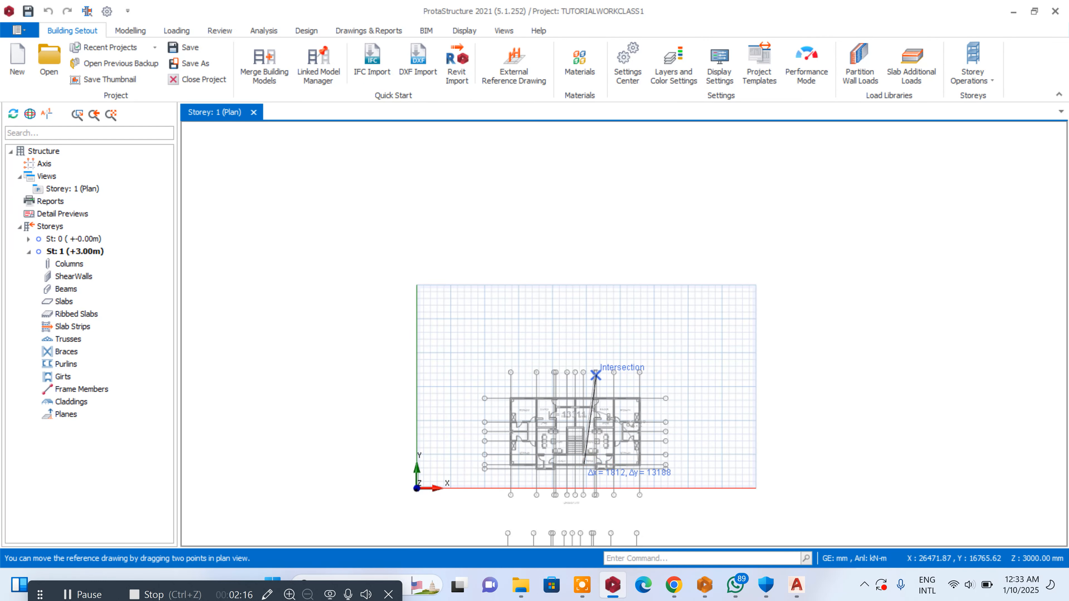
click(596, 375)
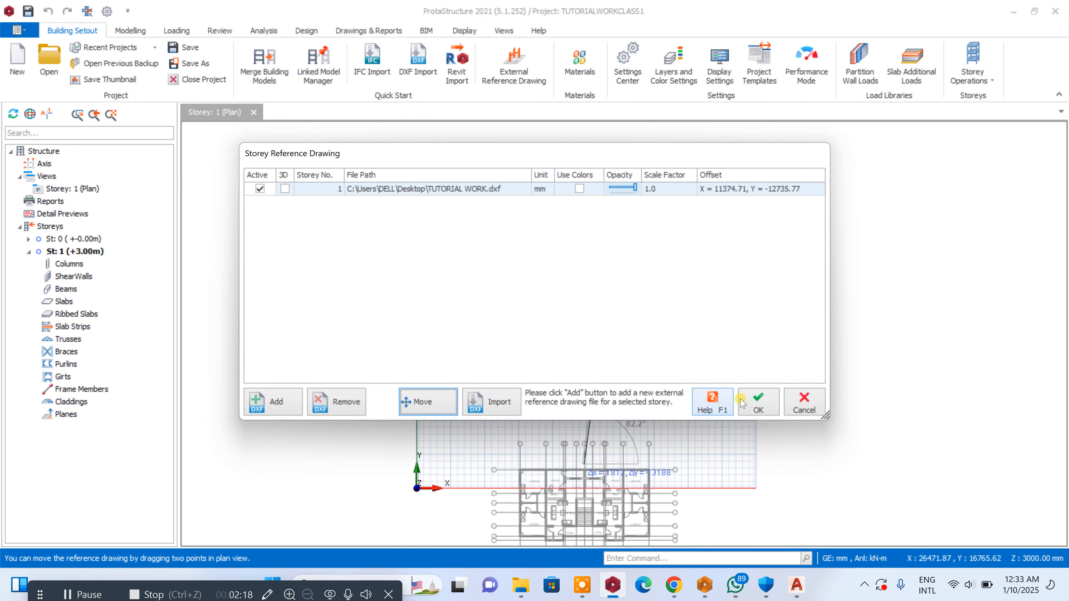
click(757, 400)
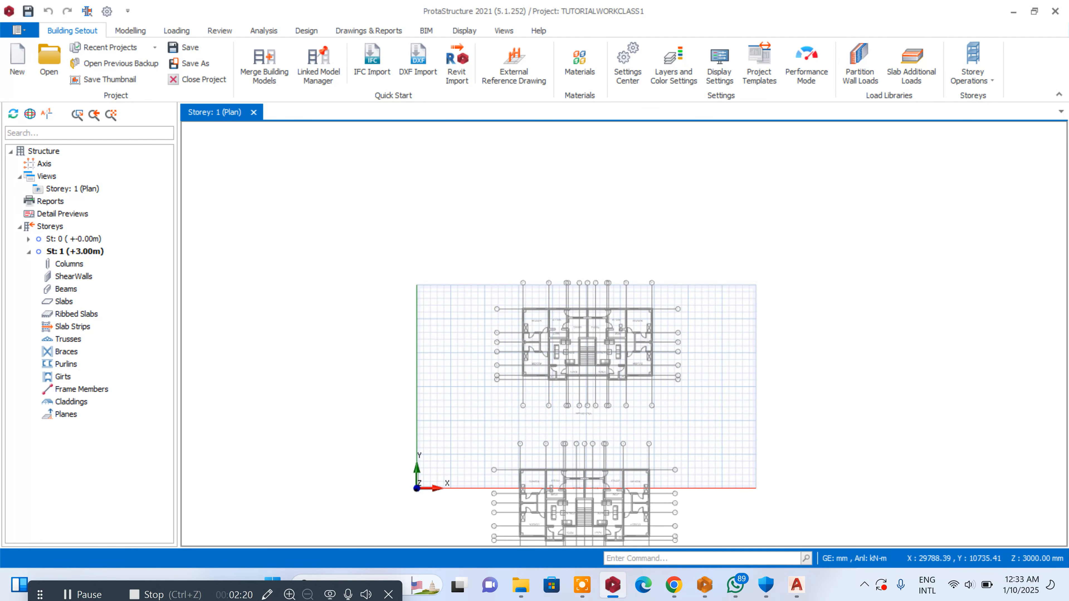
- Move the reference drawing slightly down so the ground floor plan and its axis bubbles lie inside the grid's upper edge
click(522, 72)
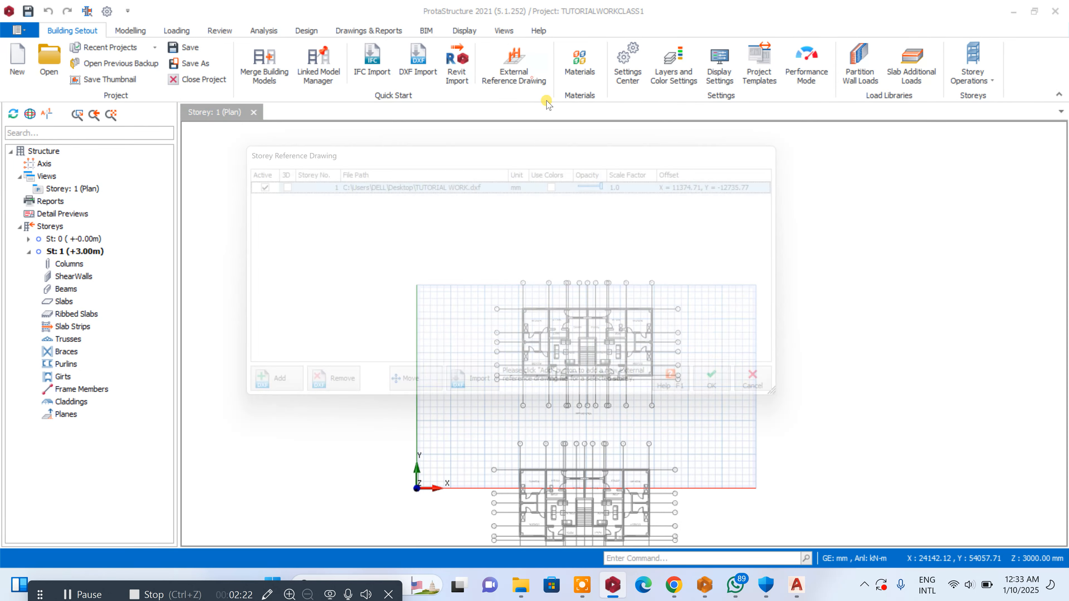
click(416, 401)
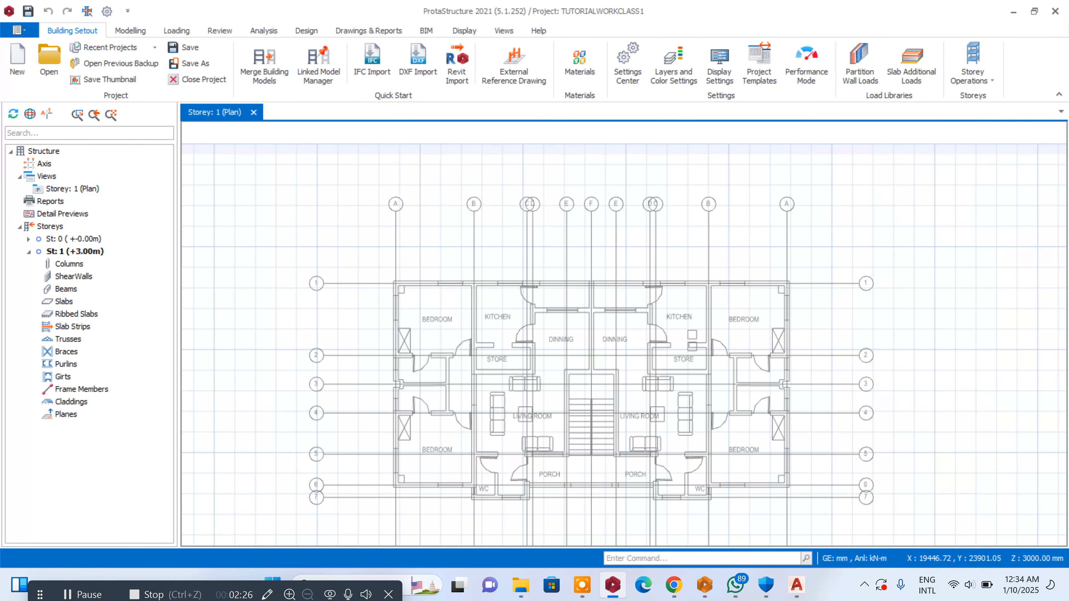
scroll(665, 365, up, 2)
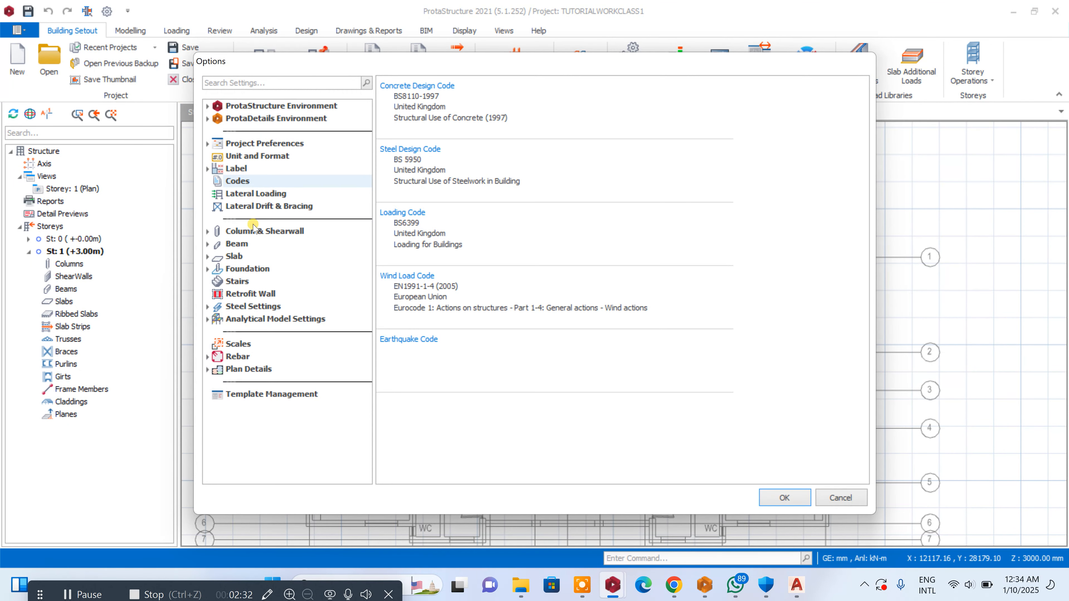
- Turn off IStructE style annotation in the steel bar and link settings for beam detail drawings
click(208, 243)
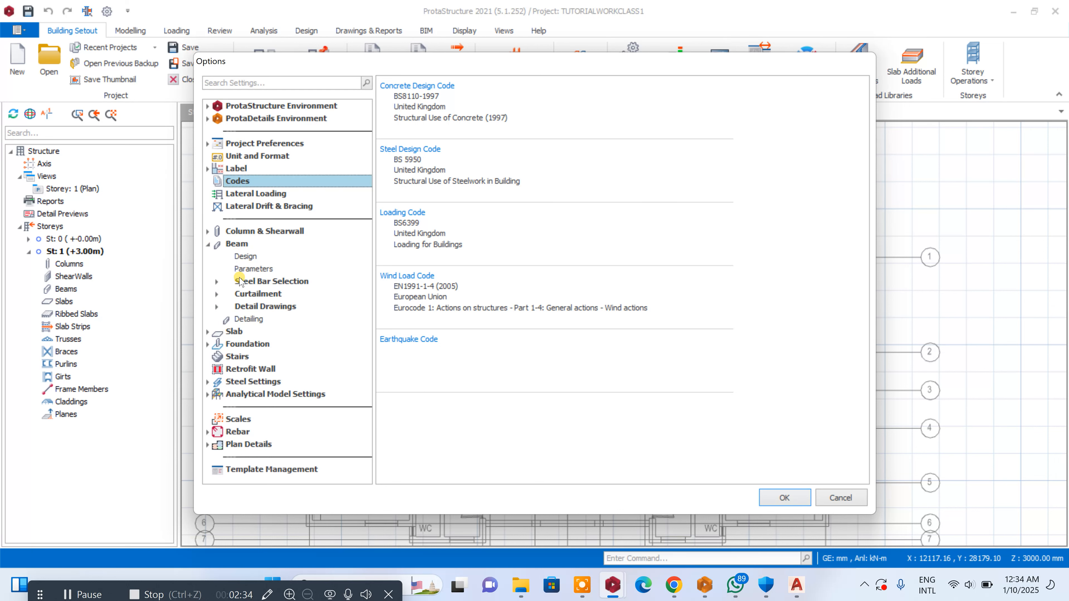
click(221, 305)
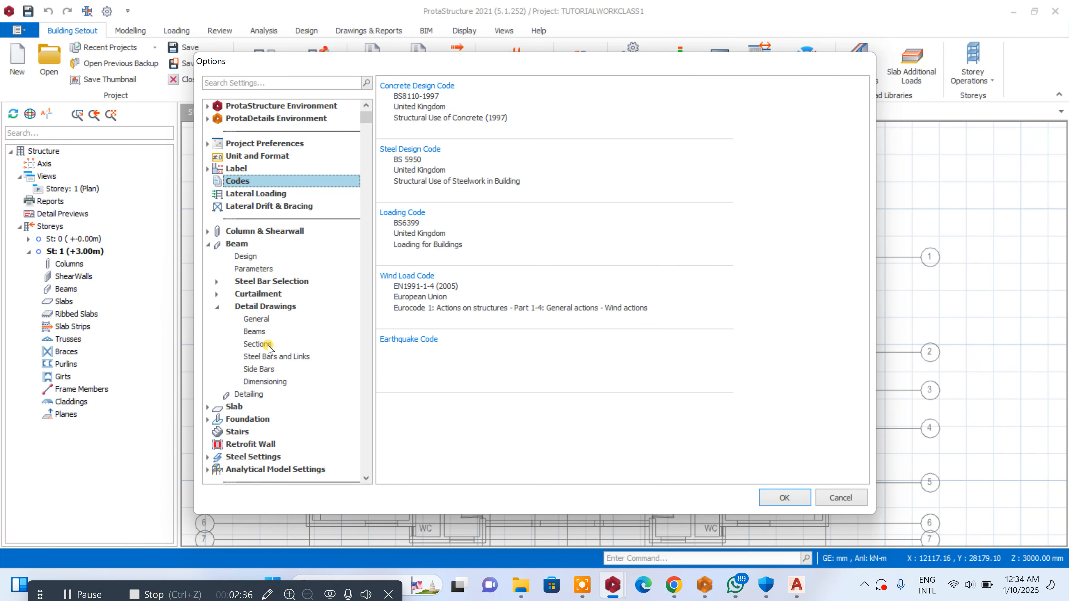
click(270, 355)
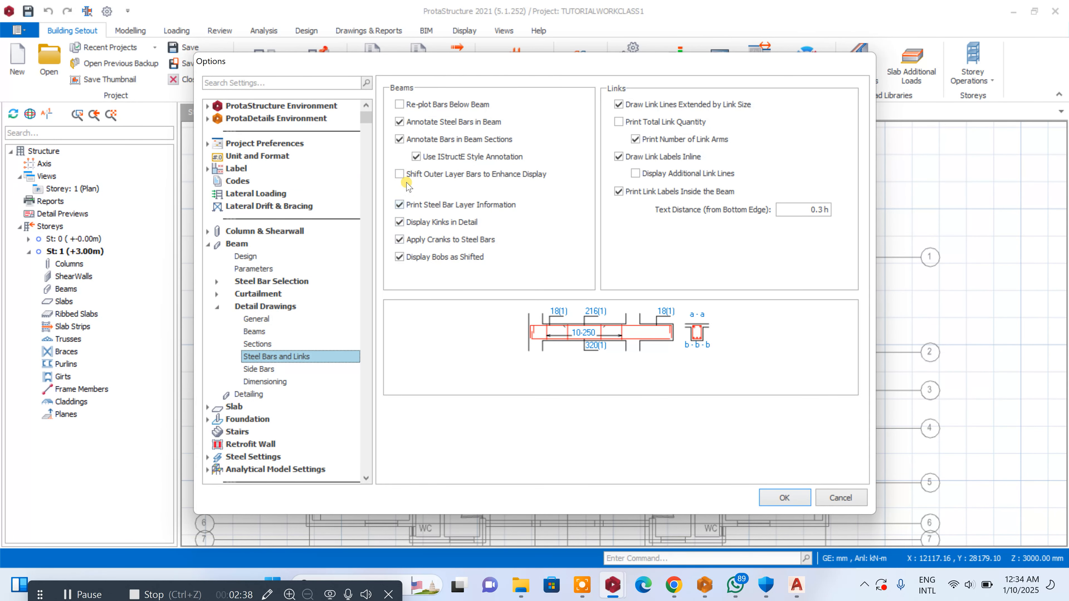
click(421, 155)
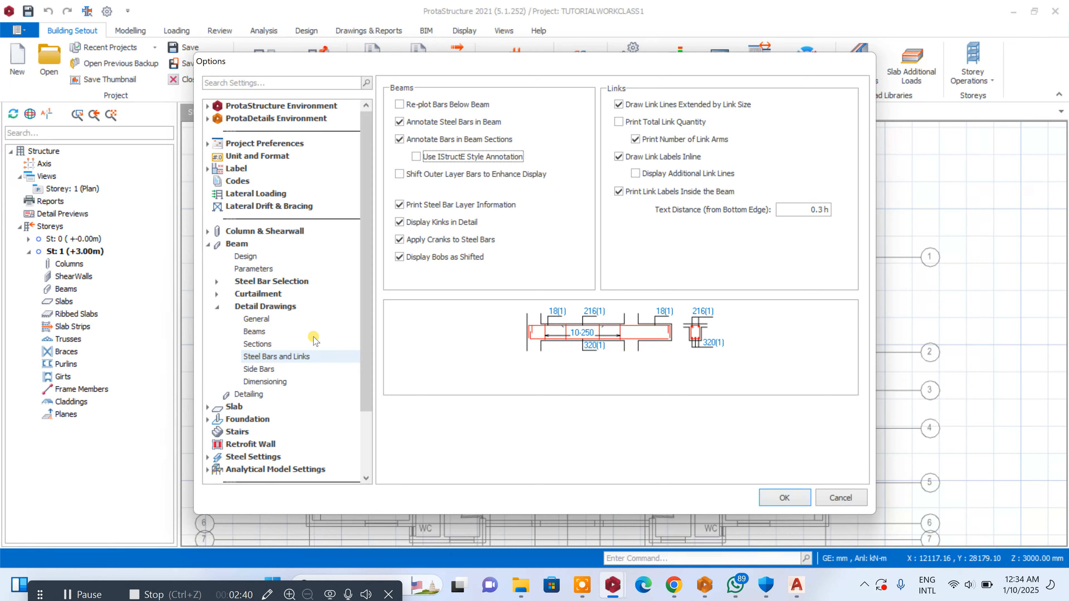
- Set the maximum slab bar spacing to 200 mm and enable showing the number of bars in slab bar labels
click(206, 407)
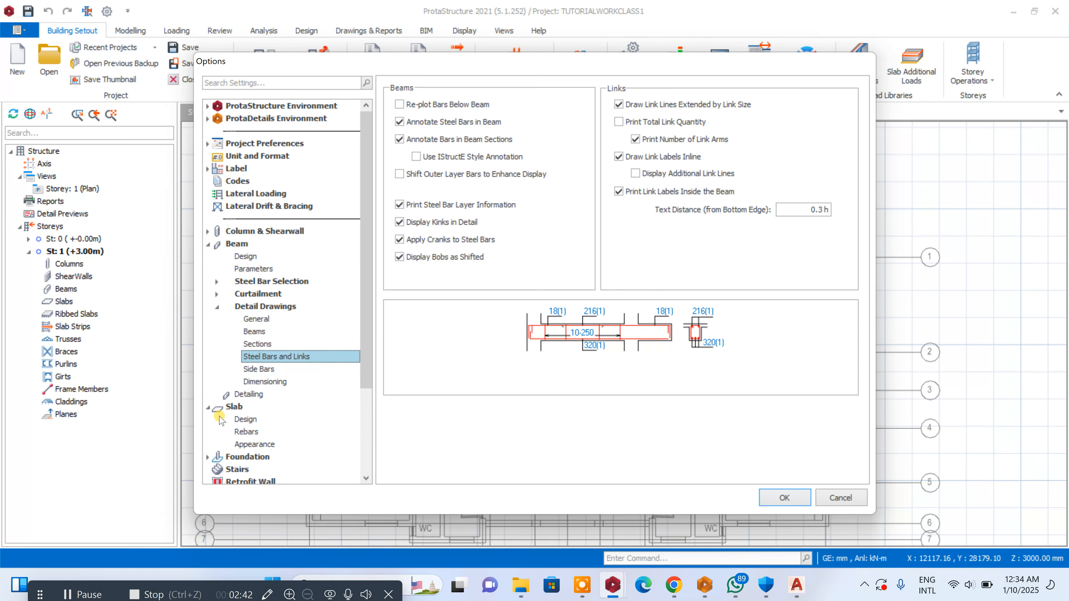
click(247, 432)
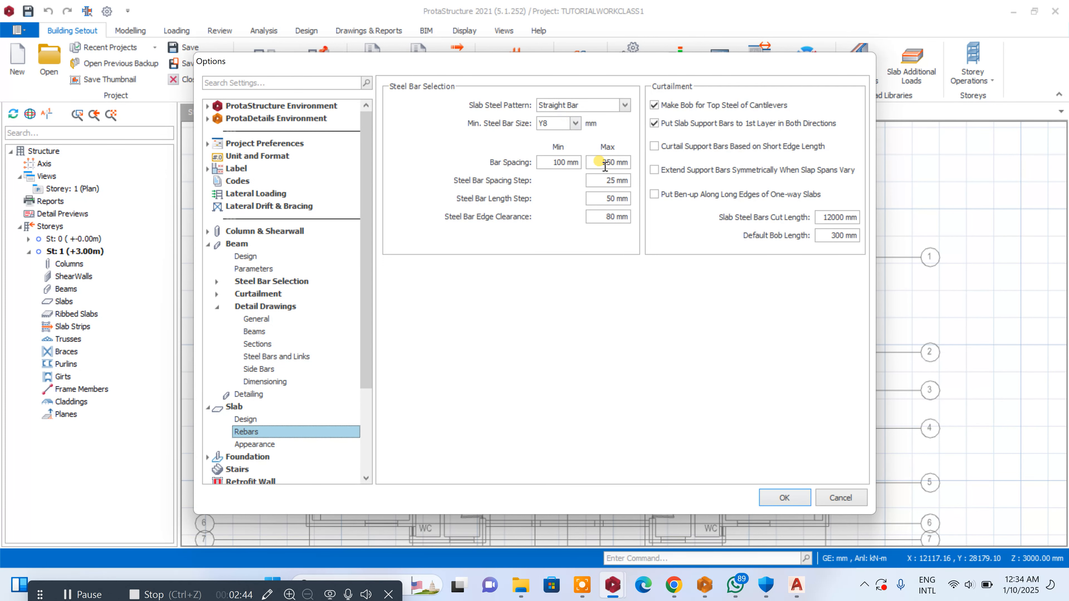
drag(599, 163, 630, 169)
text(20)
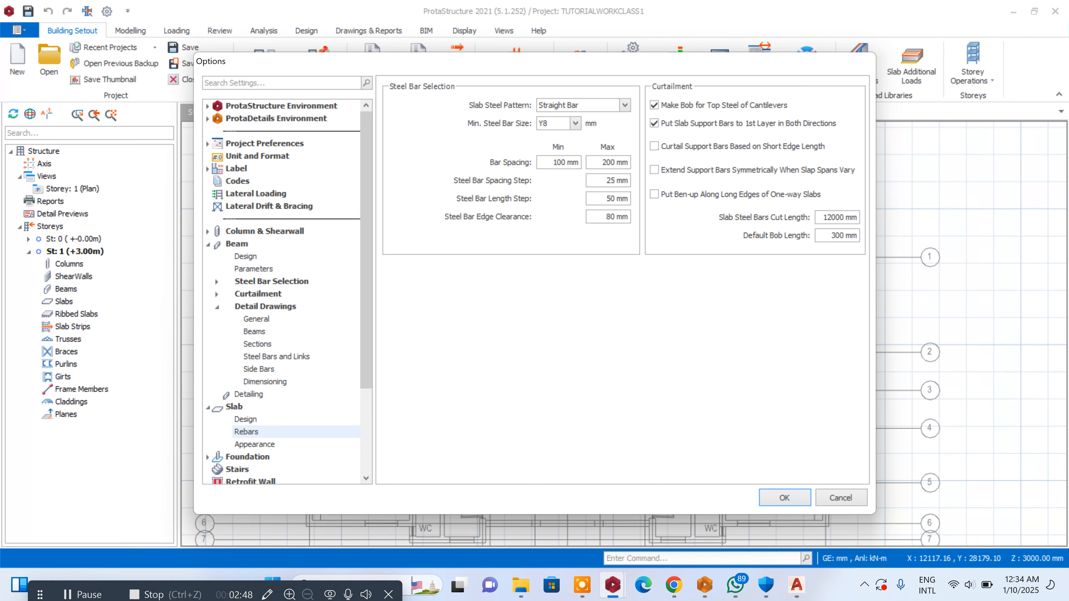
click(244, 444)
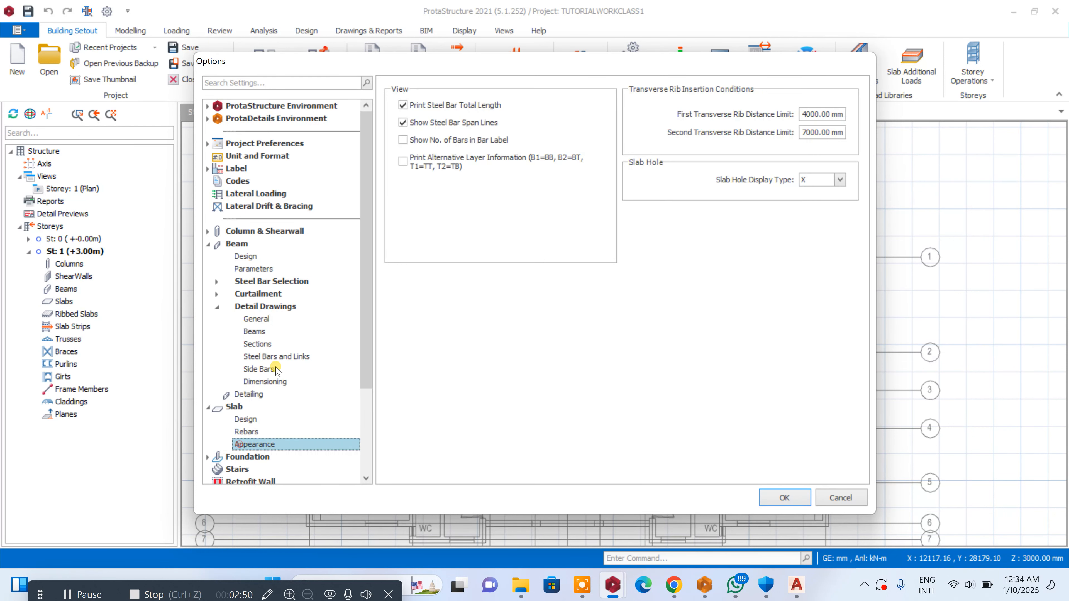
click(403, 140)
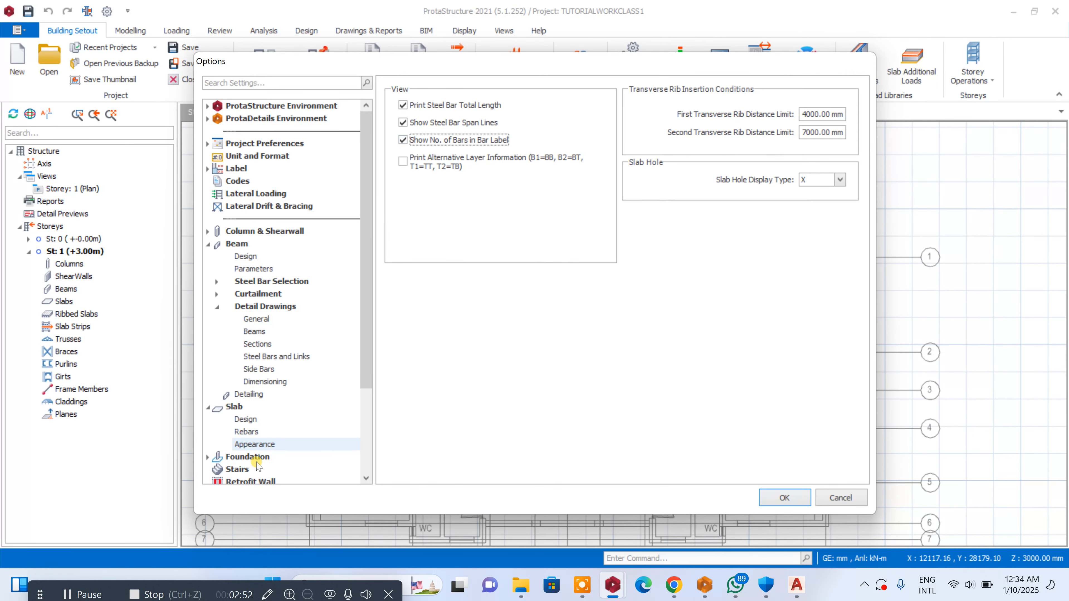
- Set the foundation's maximum steel bar spacing to 200 mm and accept the project settings
click(209, 457)
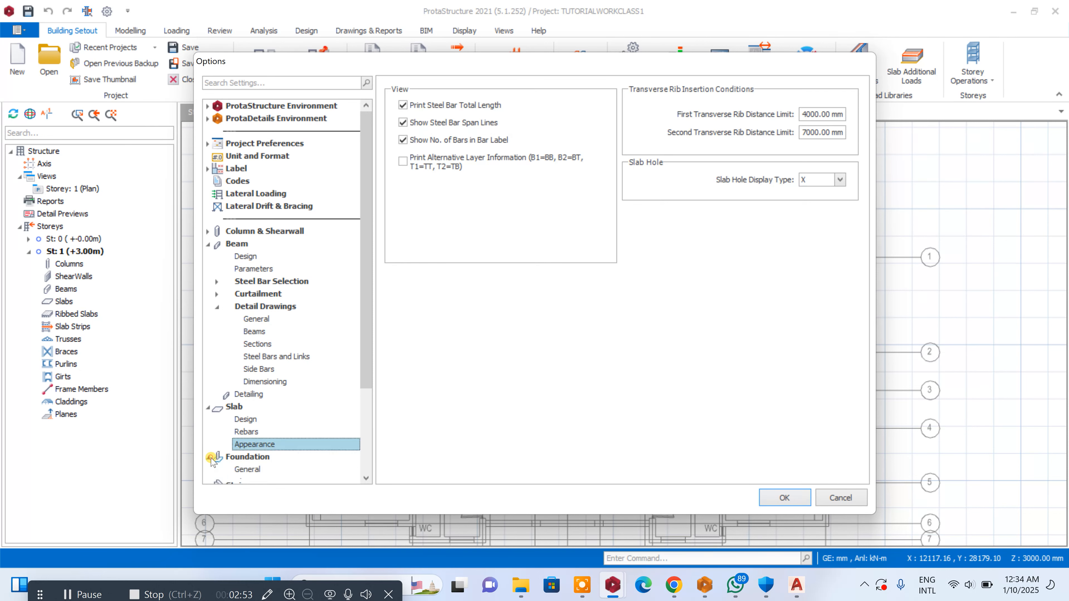
click(247, 468)
drag(826, 194, 910, 196)
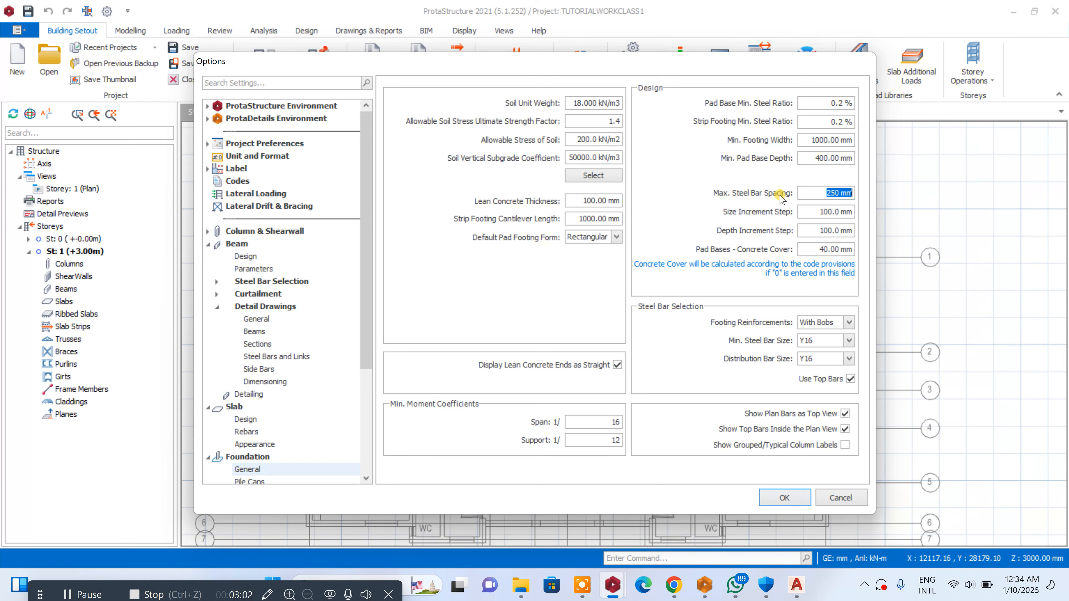
text(20)
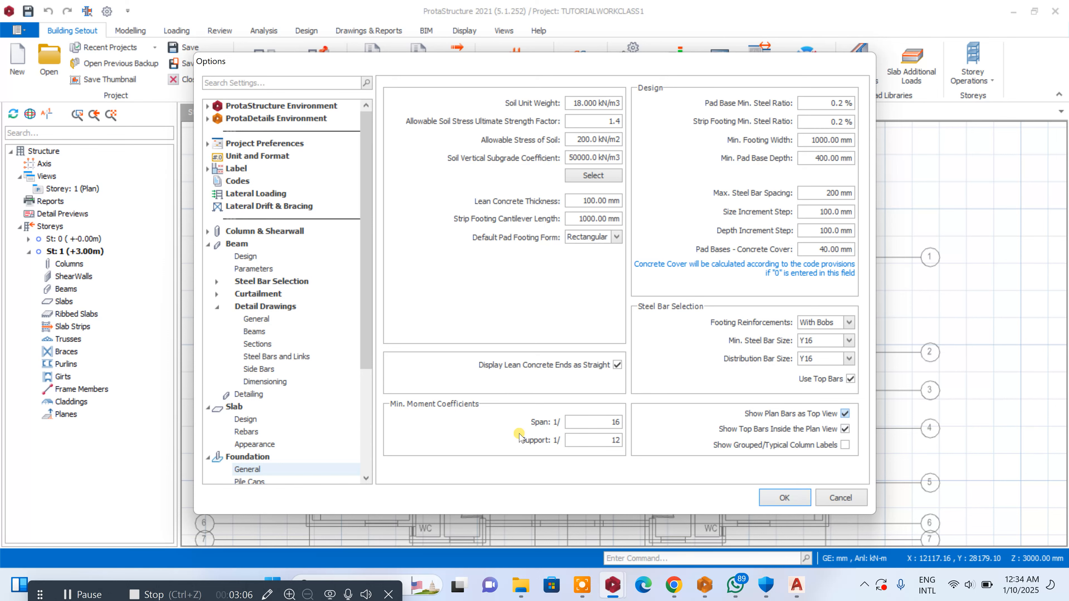
click(775, 497)
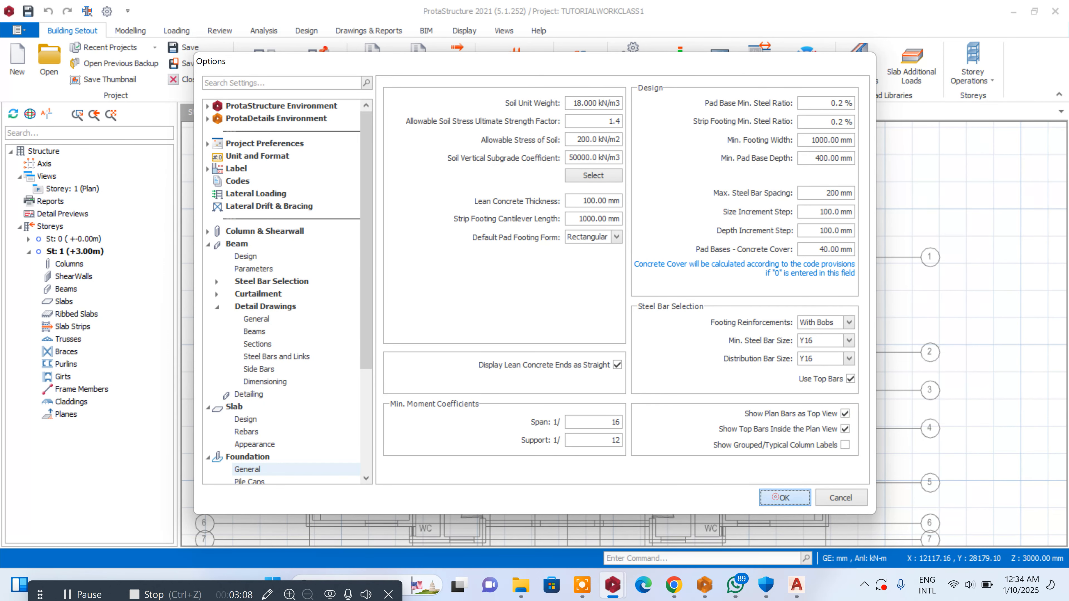
scroll(403, 190, down, 1)
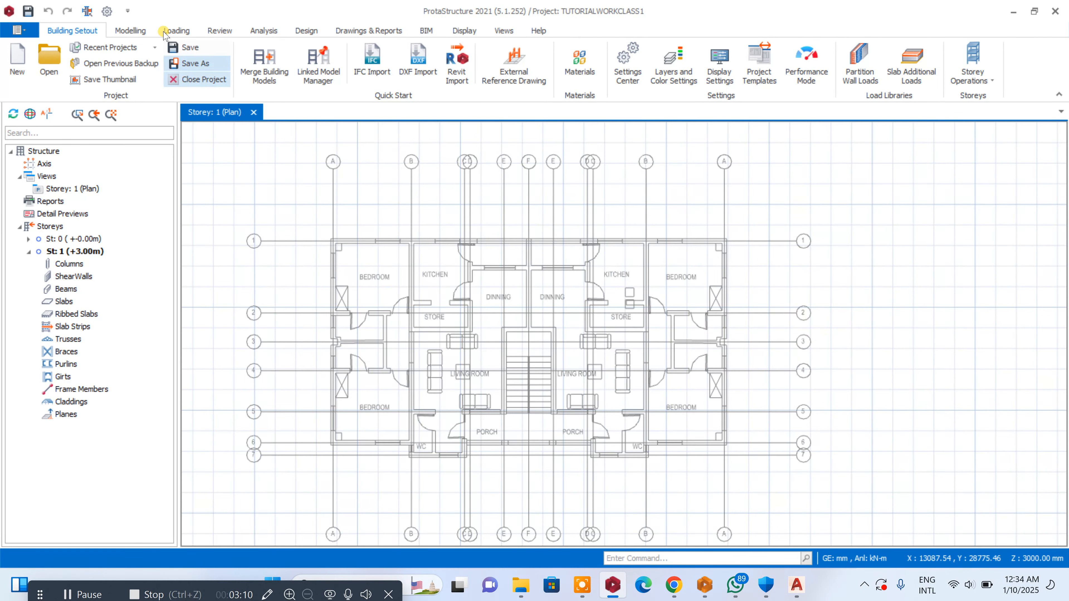
- In the building analysis project parameters, set the allowable soil stress to 145 kN/m2 and the subgrade coefficient to loose sand's lower limit, 4800 kN/m3
click(253, 34)
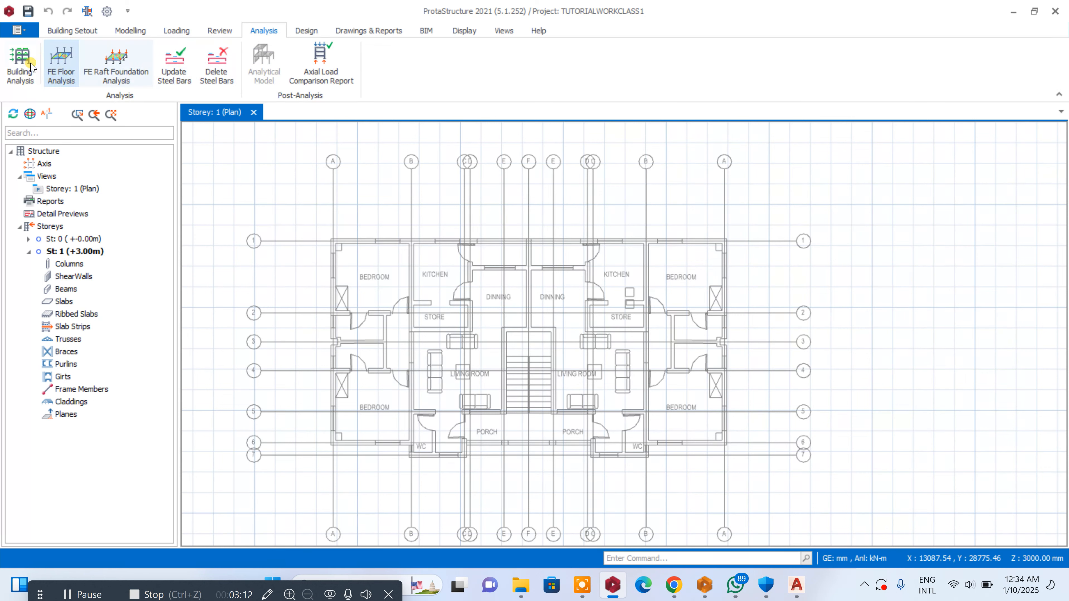
click(20, 63)
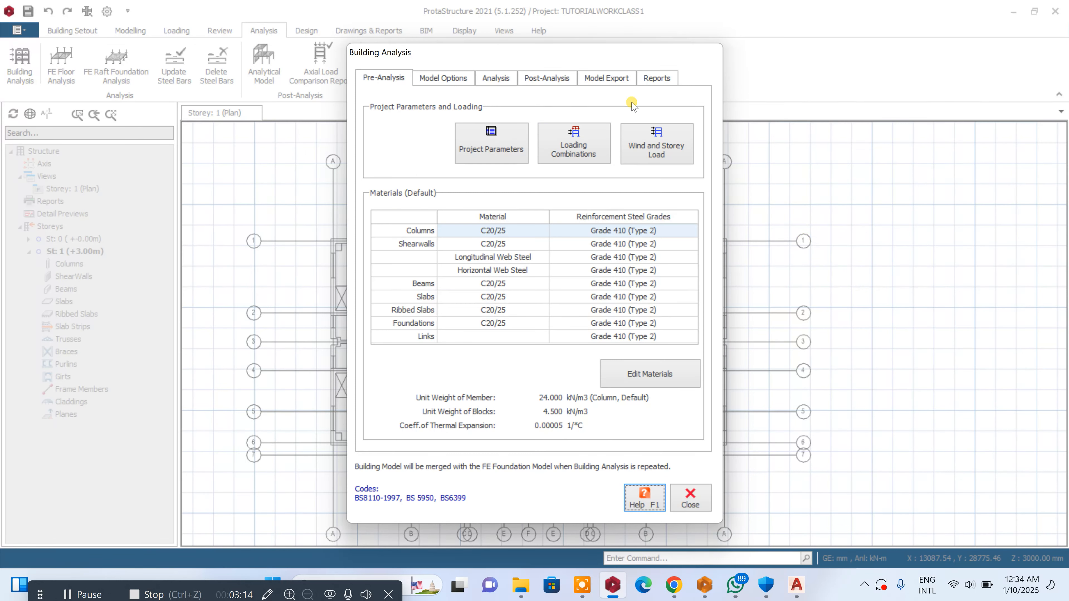
click(497, 143)
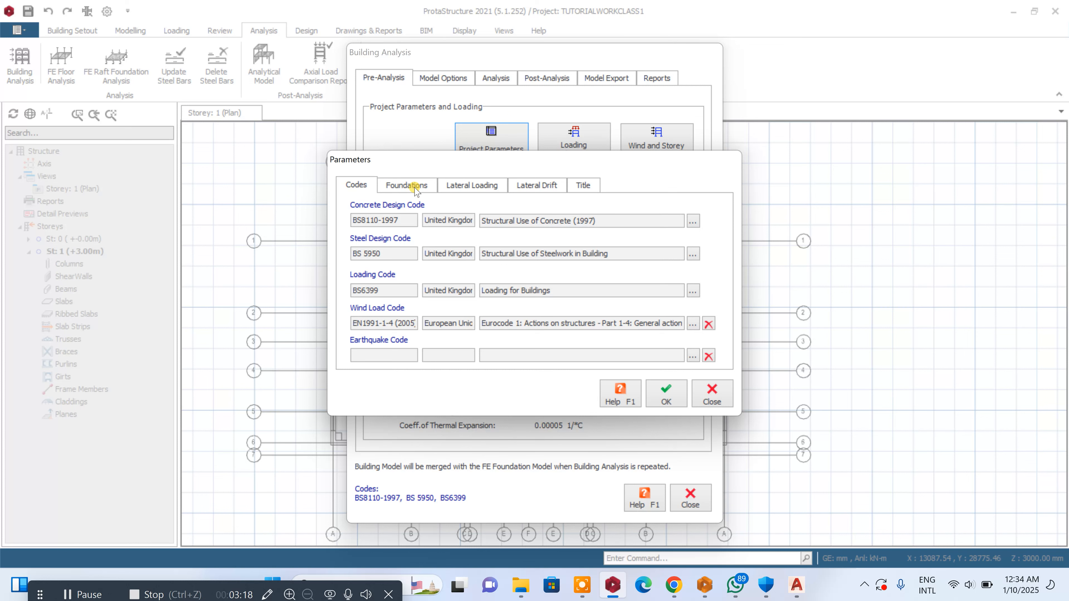
click(413, 186)
drag(602, 214, 651, 208)
text(145.0 kN/m2)
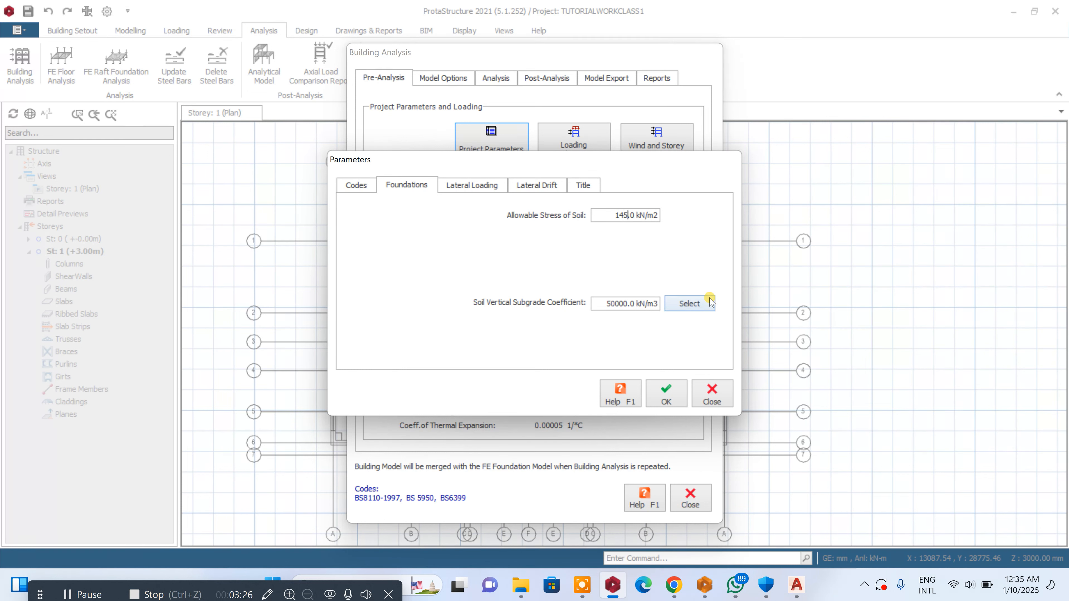
click(690, 304)
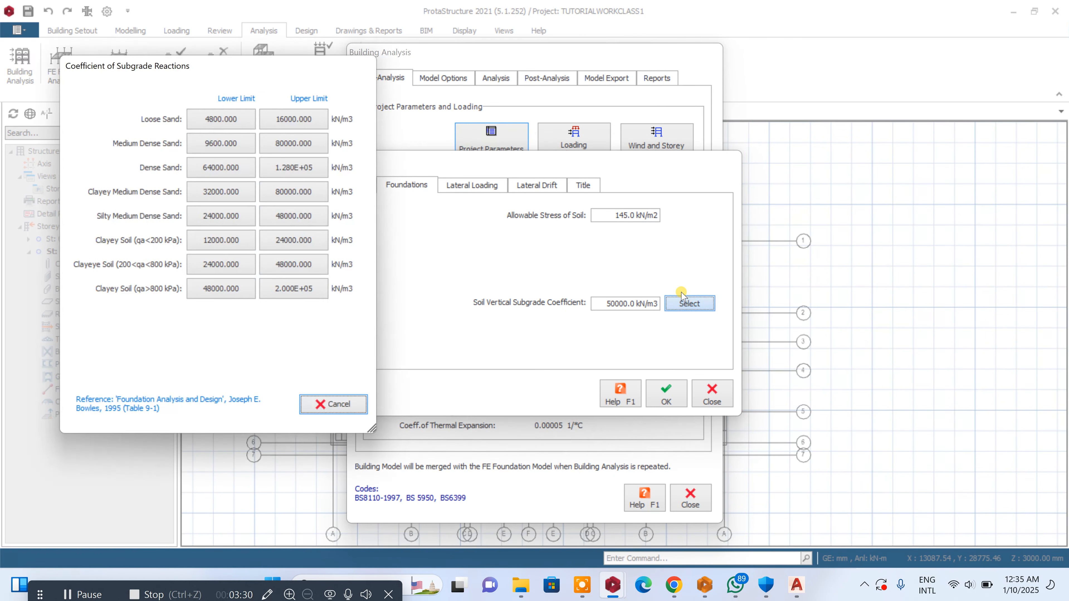
click(232, 119)
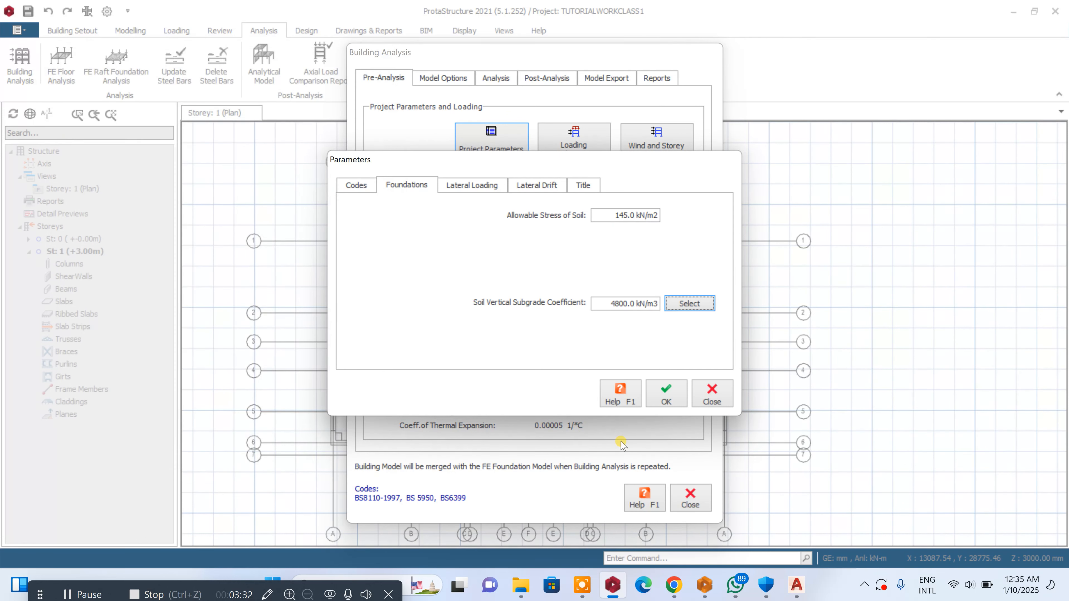
- Fill in the project title with header TERRRACE DESIGN, maker GMBISTCONSTRUCTION, the checker's name, project number GM/20/25 and date 10/1/2025, and accept the parameters
click(531, 186)
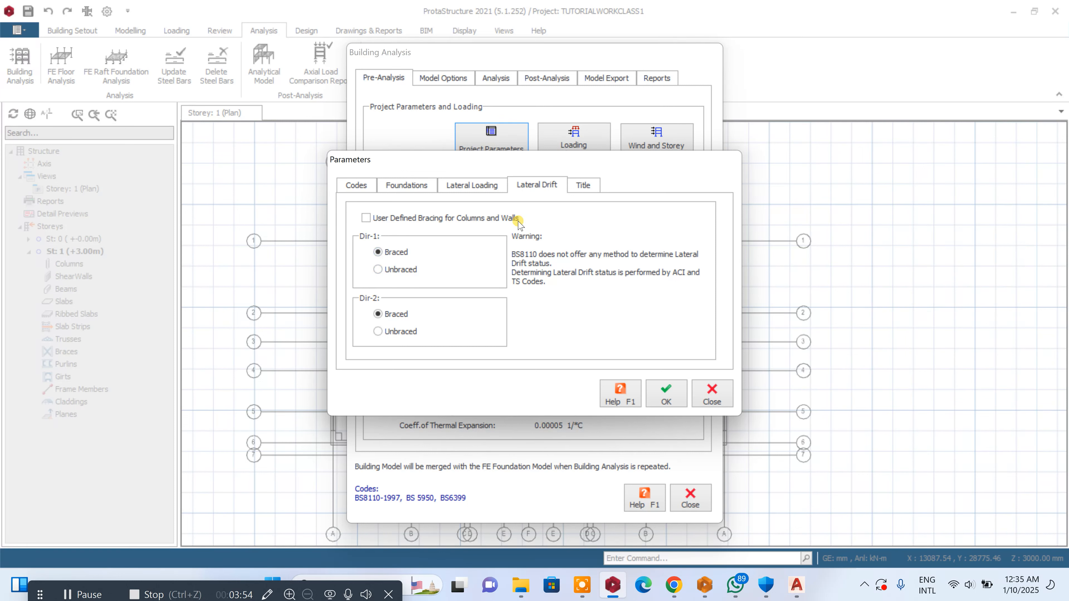
click(583, 186)
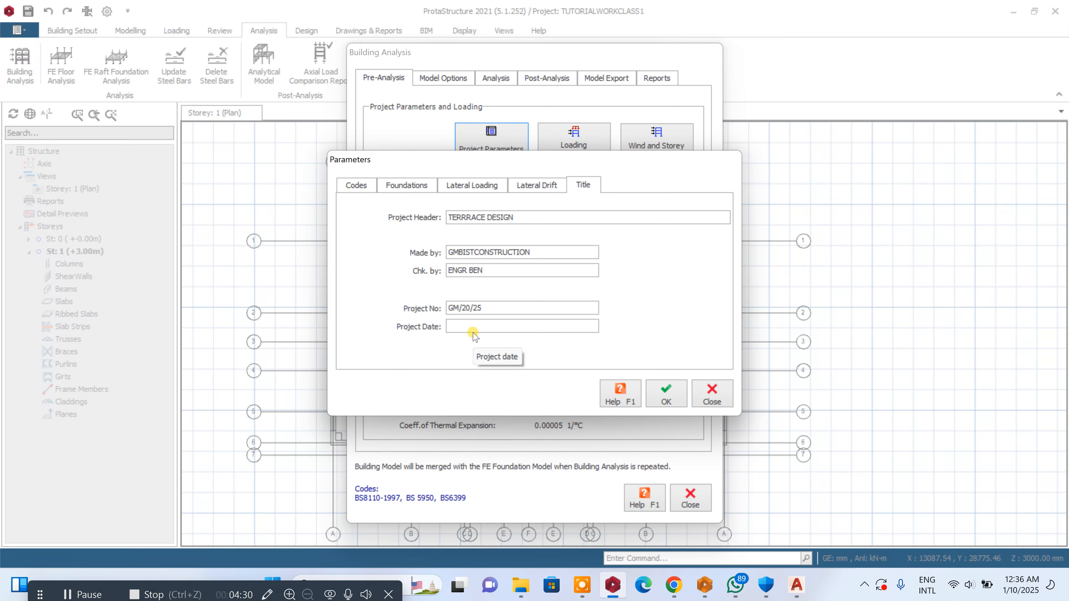
text(10/1/2025)
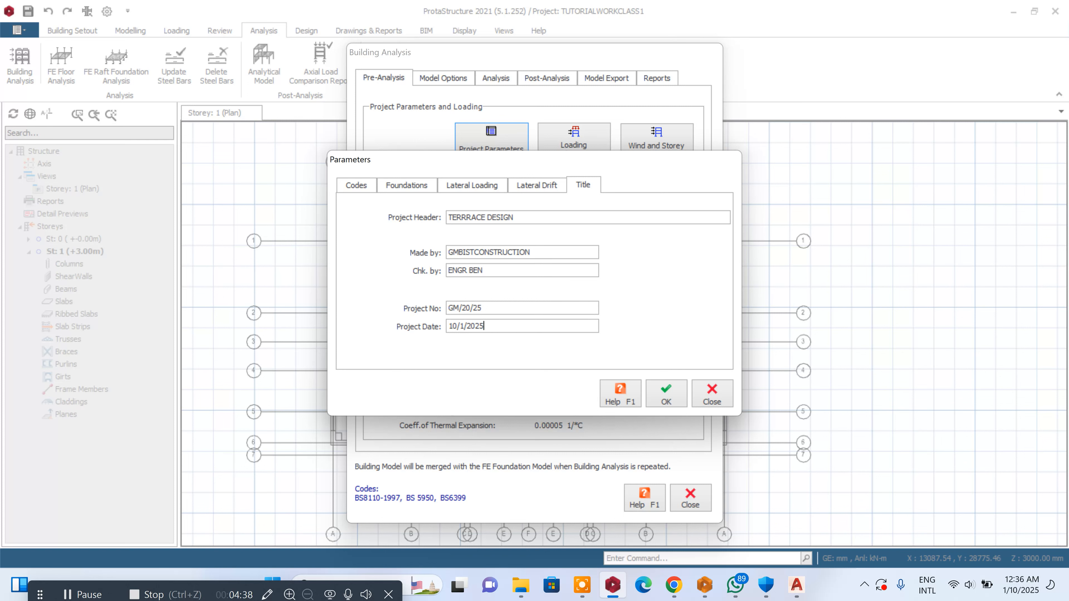
click(656, 393)
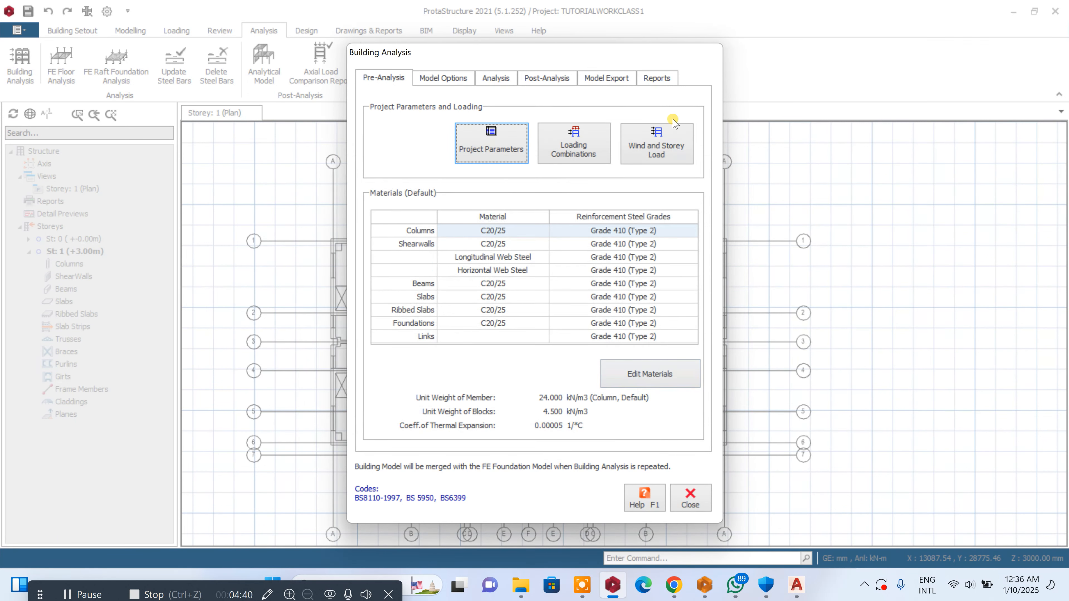
- Edit the default materials so that concrete columns use only the Y16 rebar diameter
click(626, 373)
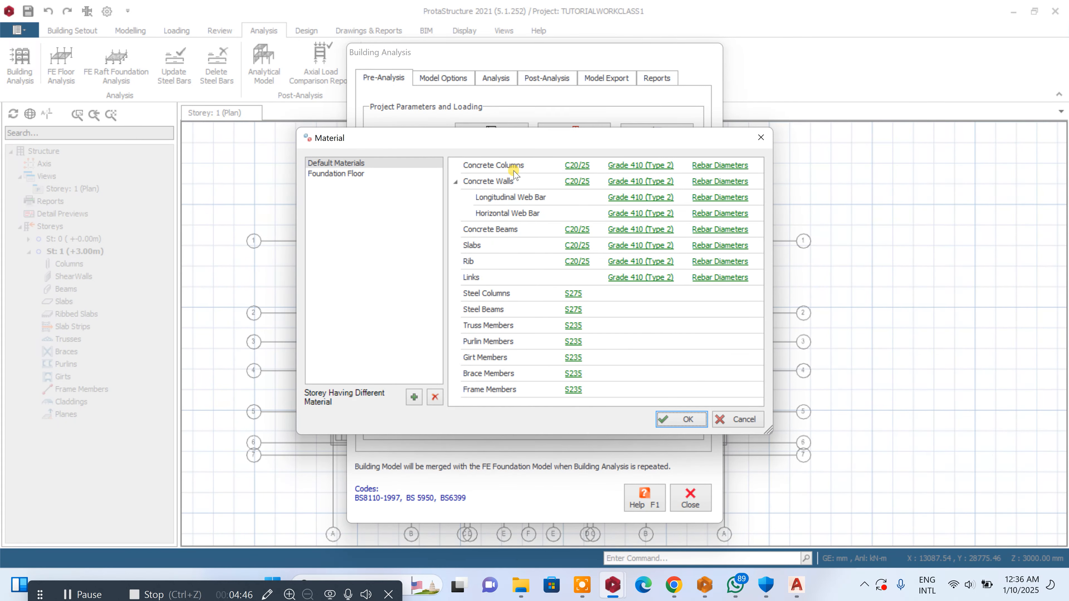
click(717, 165)
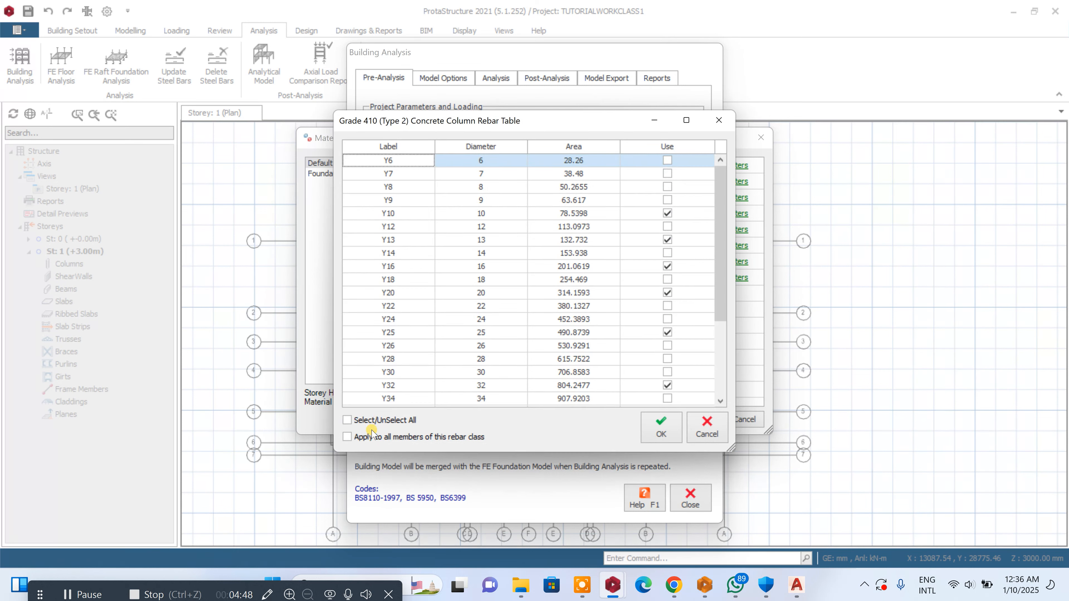
click(372, 419)
click(373, 419)
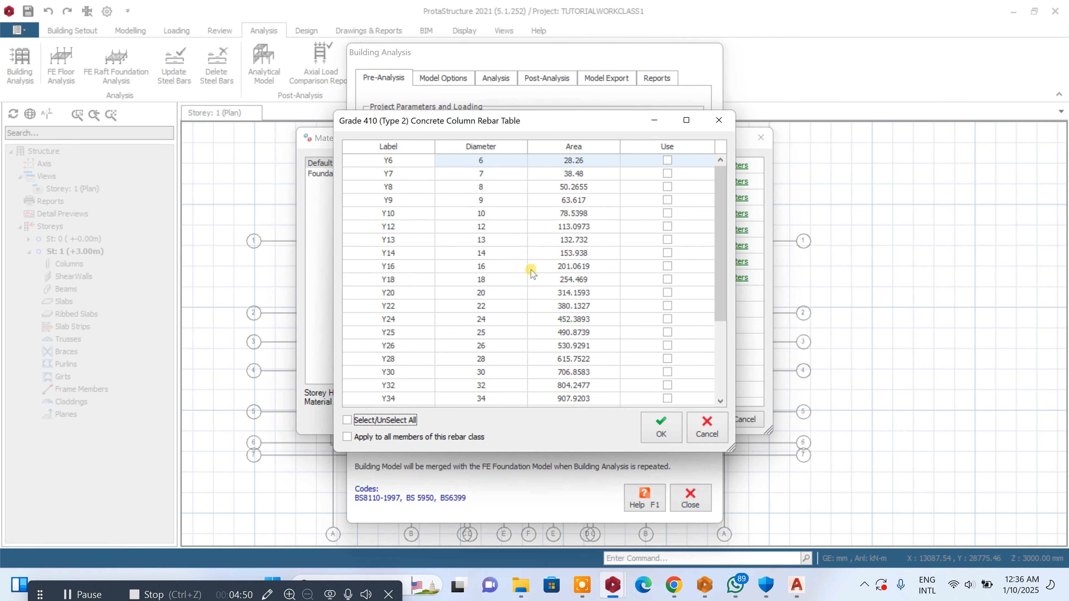
click(667, 265)
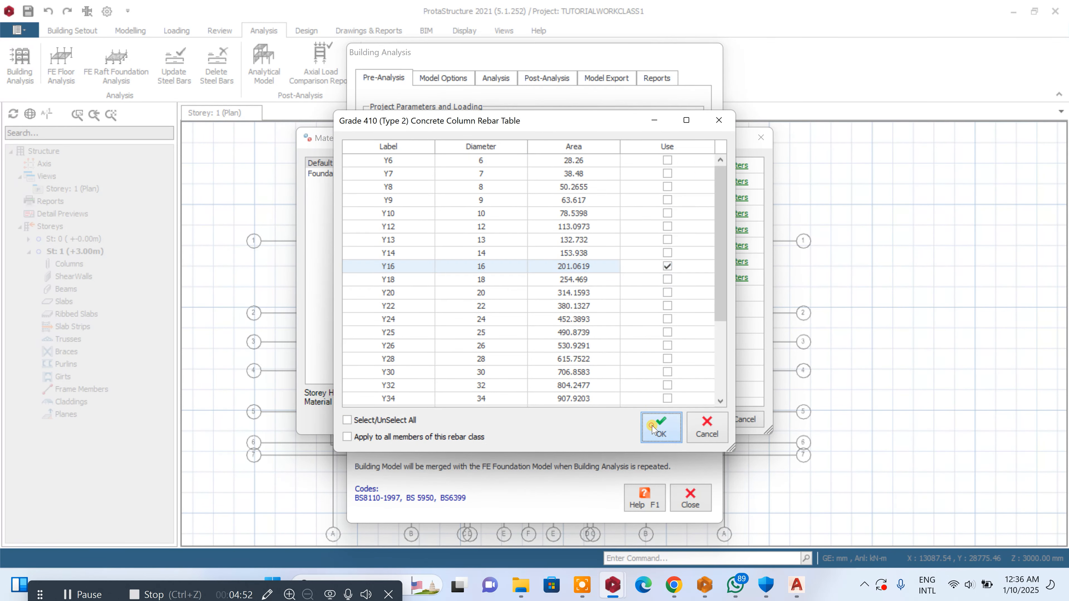
click(660, 426)
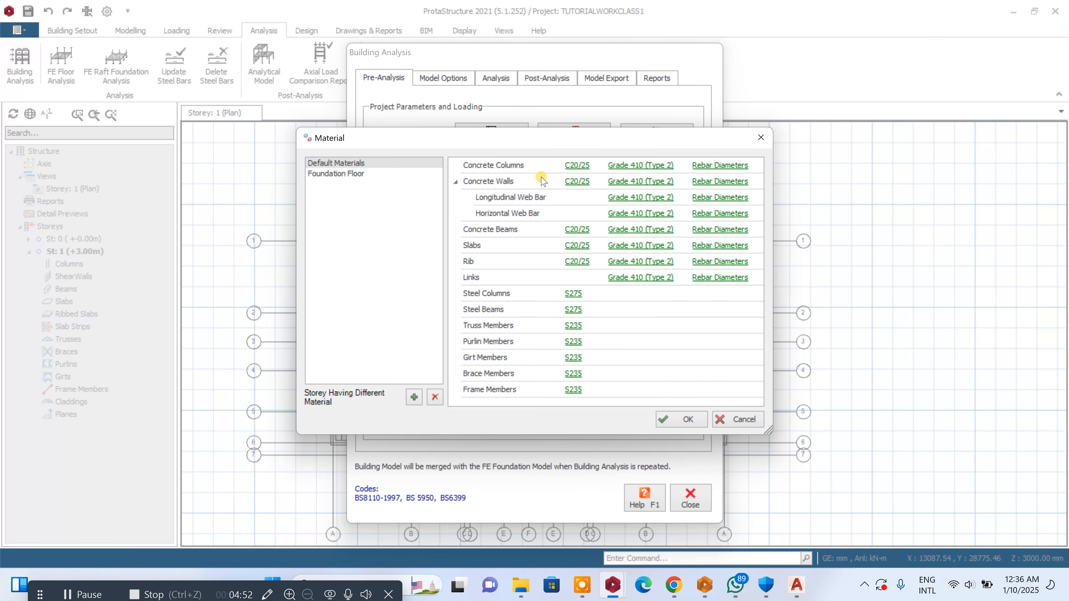
- Restrict the default concrete beam rebar diameters to Y16 and Y20
click(699, 230)
click(347, 419)
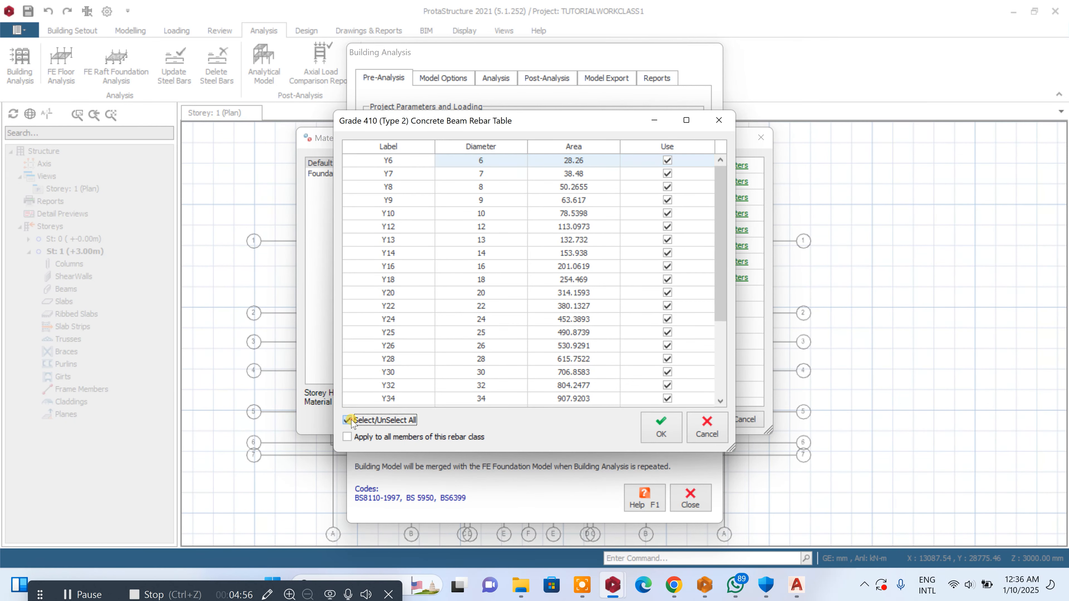
click(346, 420)
click(668, 266)
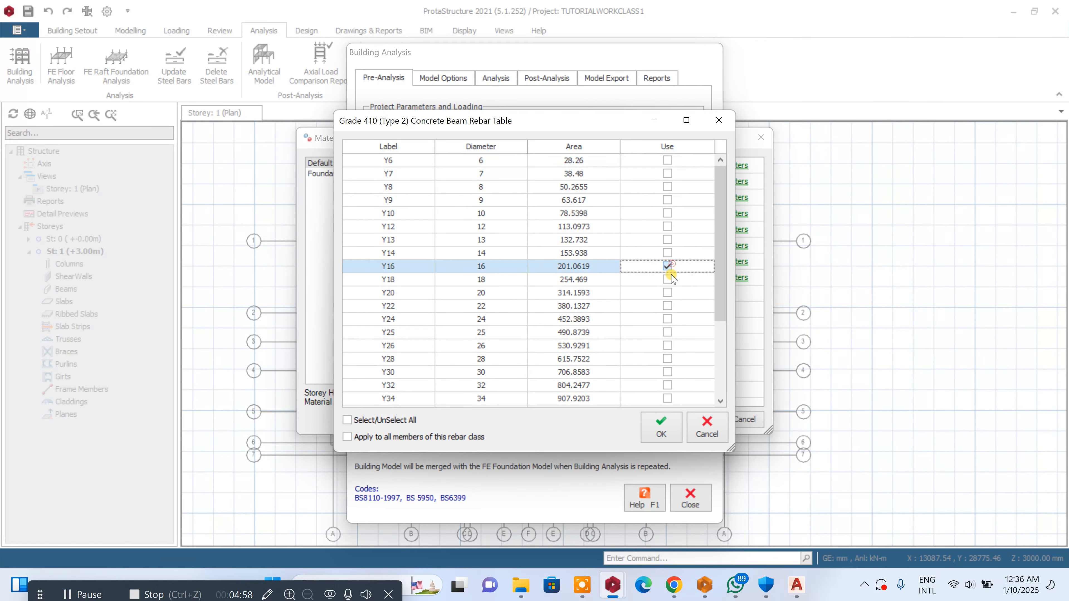
click(668, 292)
click(660, 427)
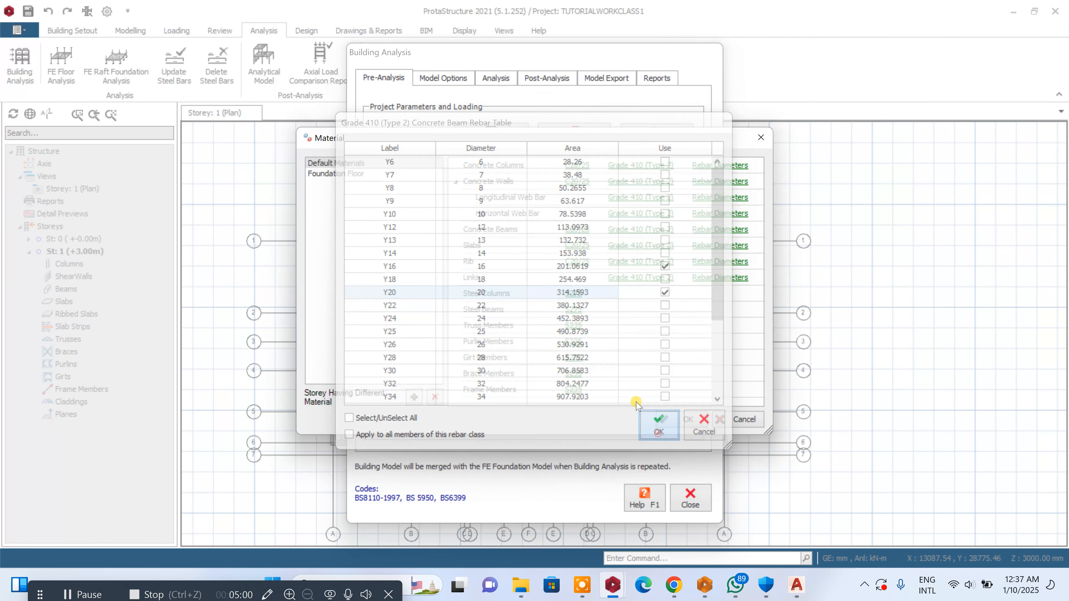
- Restrict the default slab rebar diameters to Y12 only
click(728, 245)
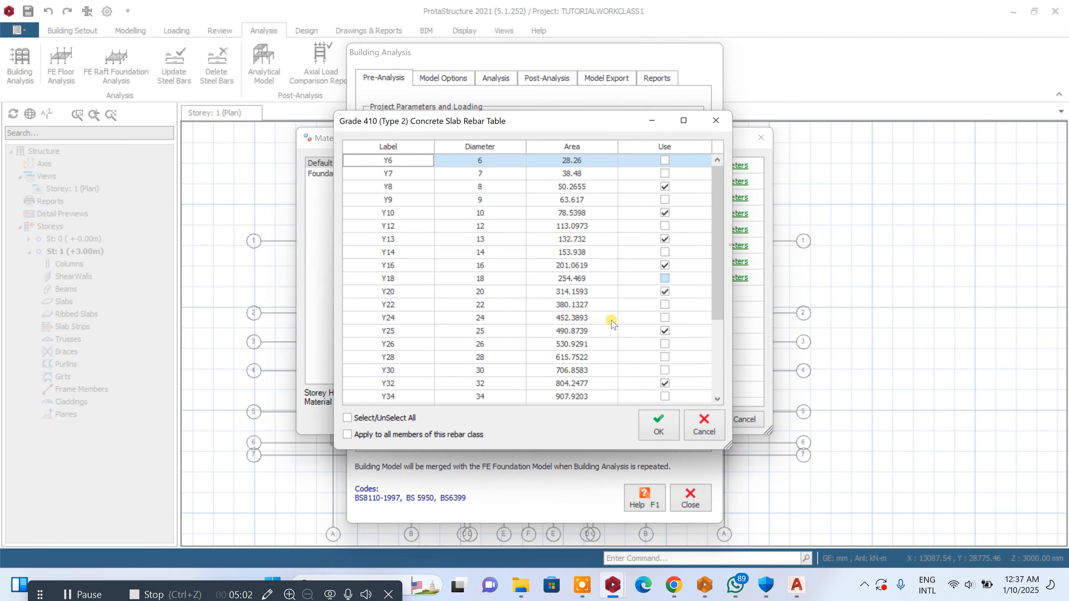
click(354, 421)
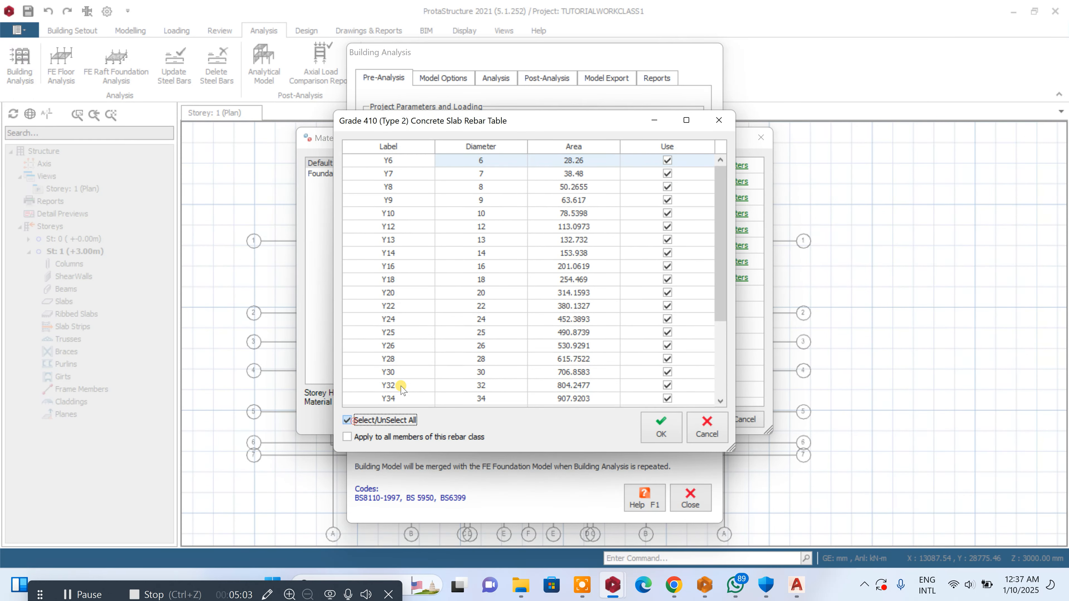
click(372, 420)
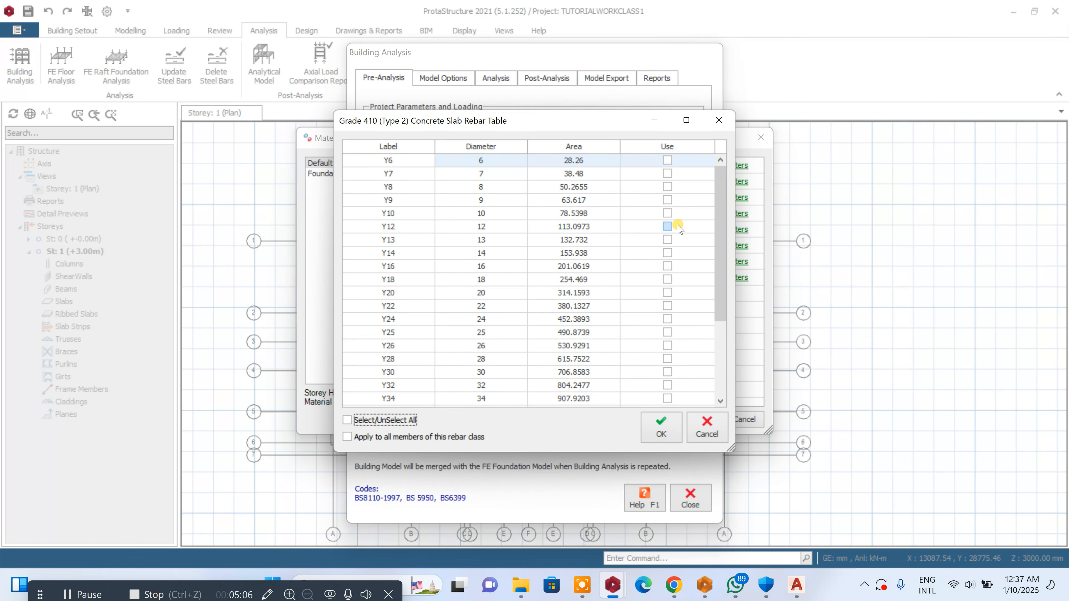
click(667, 227)
click(660, 426)
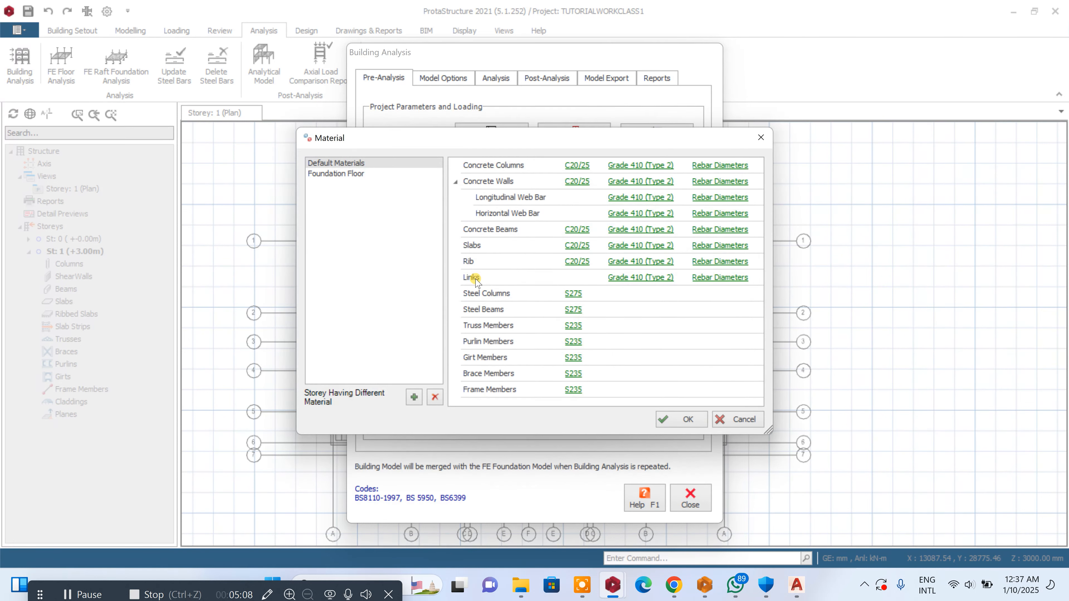
- Limit the default link rebar diameters to Y10 only
click(745, 281)
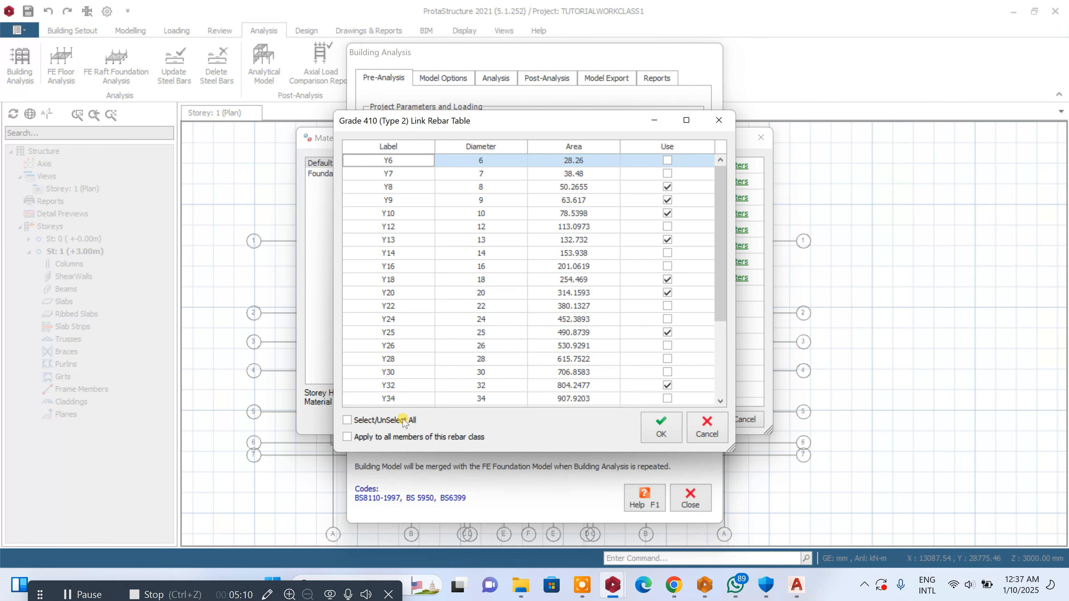
click(406, 419)
click(406, 419)
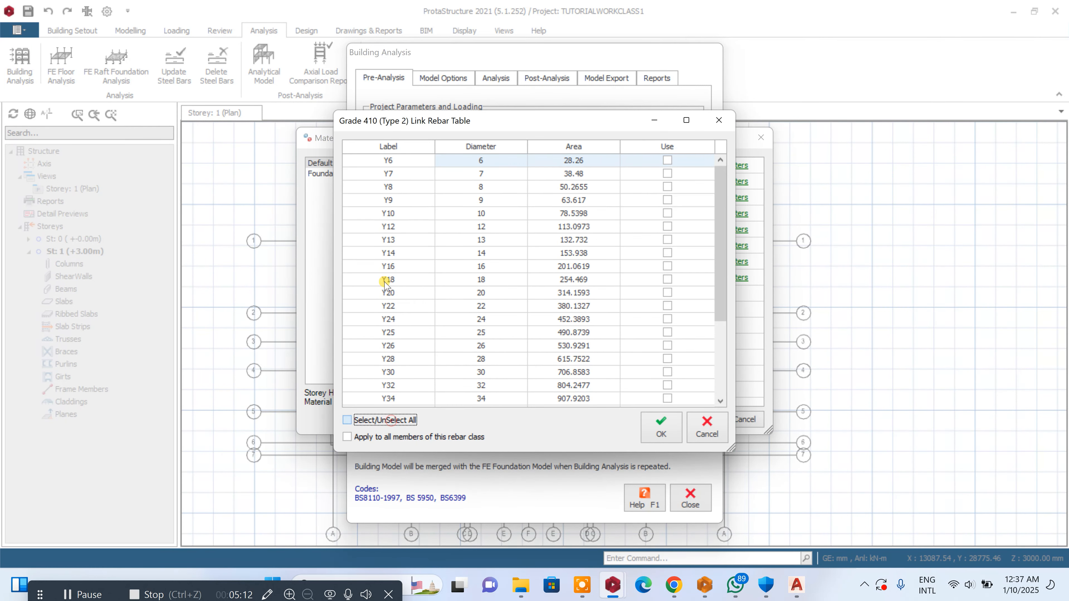
click(667, 213)
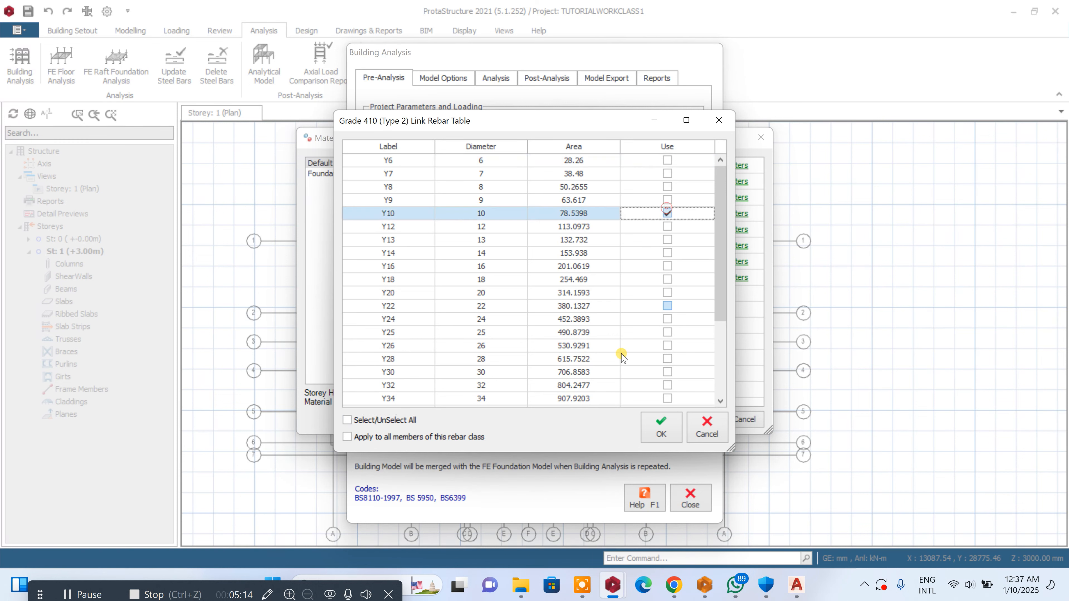
click(660, 426)
- For the foundation floor materials, allow only the Y16 rebar diameter in foundations
click(357, 173)
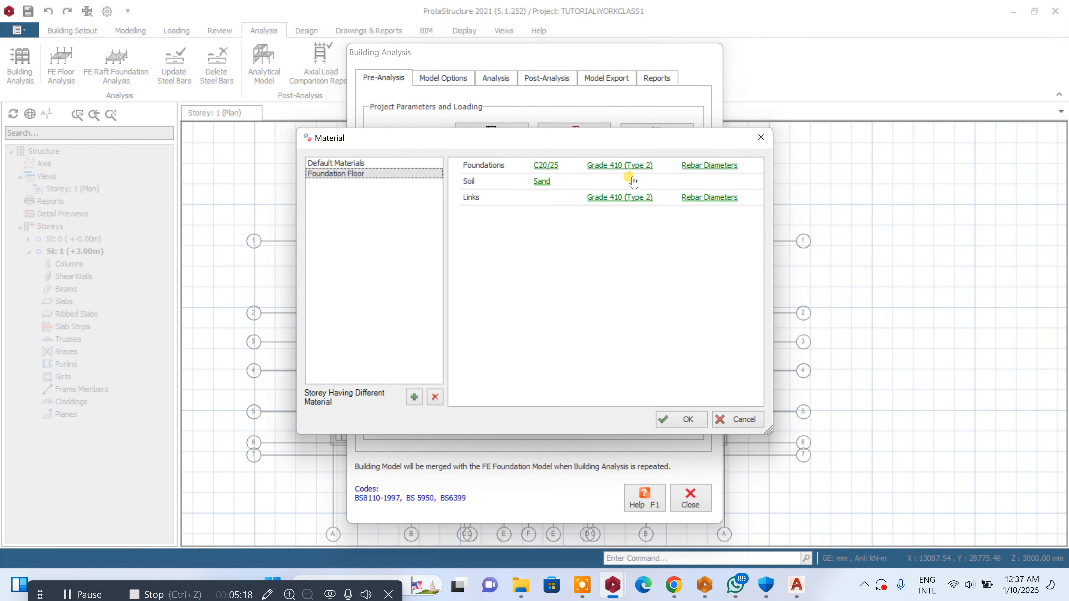
click(685, 168)
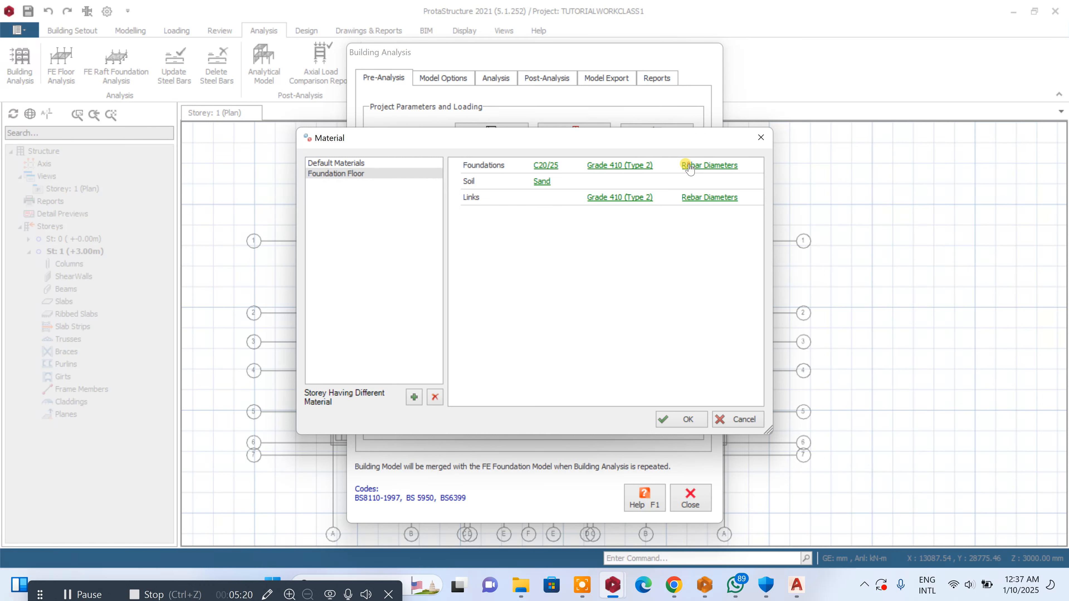
click(709, 166)
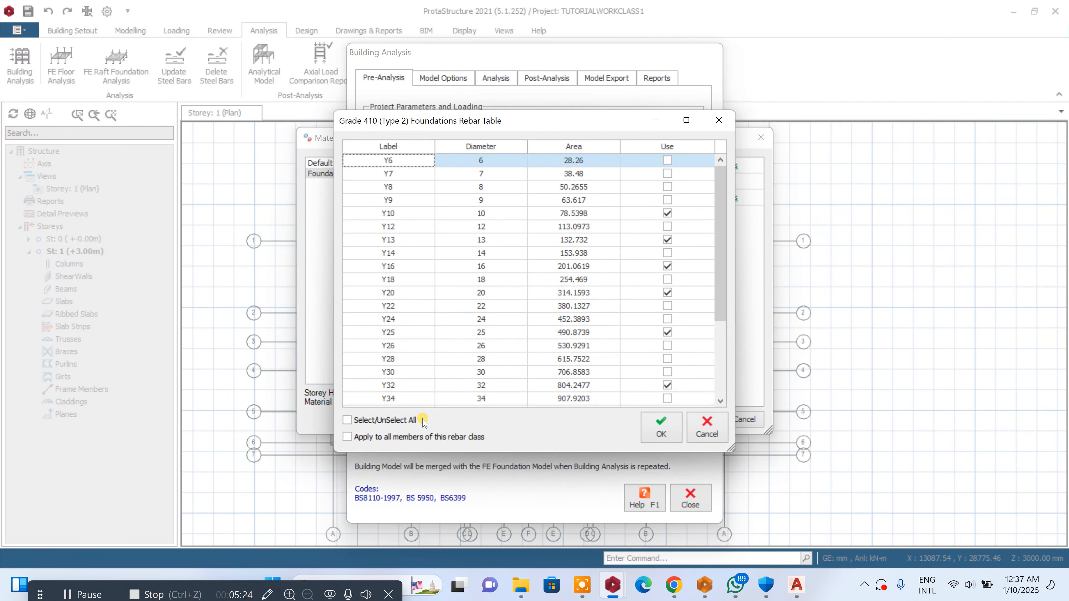
click(404, 420)
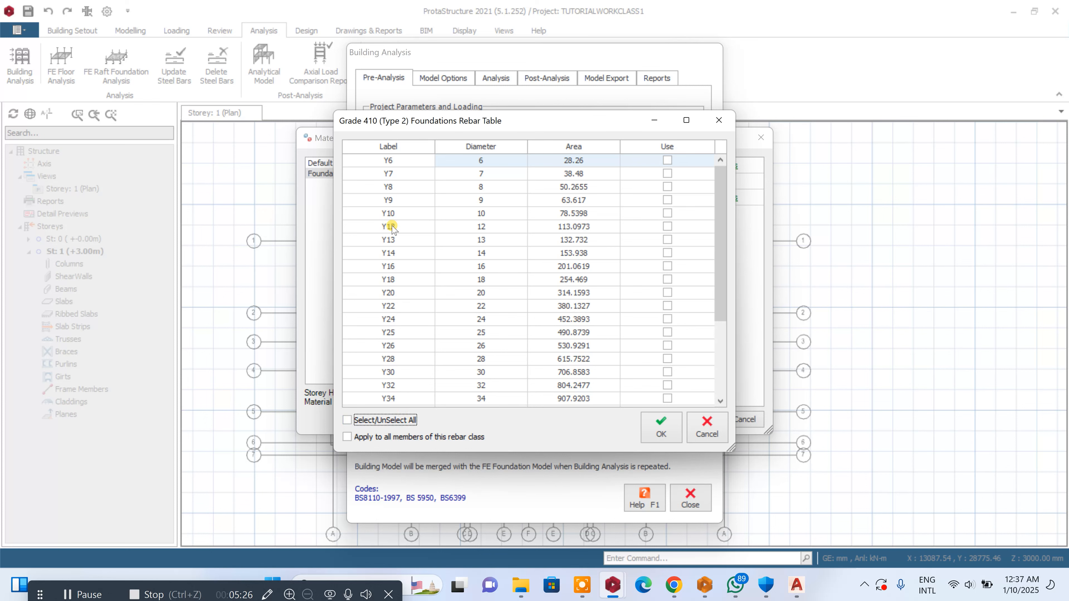
click(665, 266)
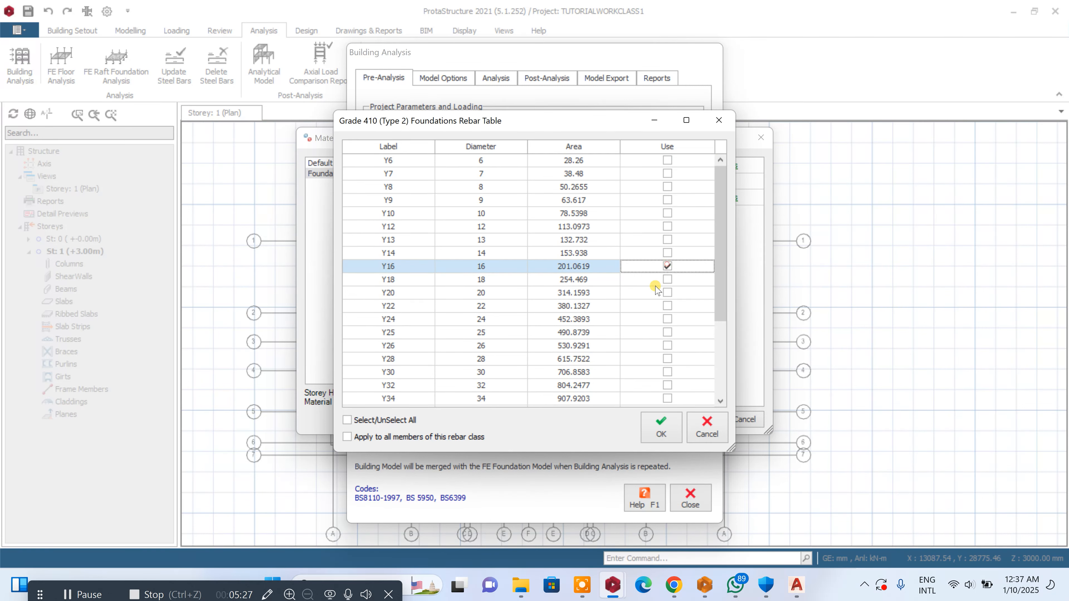
click(652, 426)
- Accept the foundation floor's link rebar table as it is and confirm the material settings
click(710, 197)
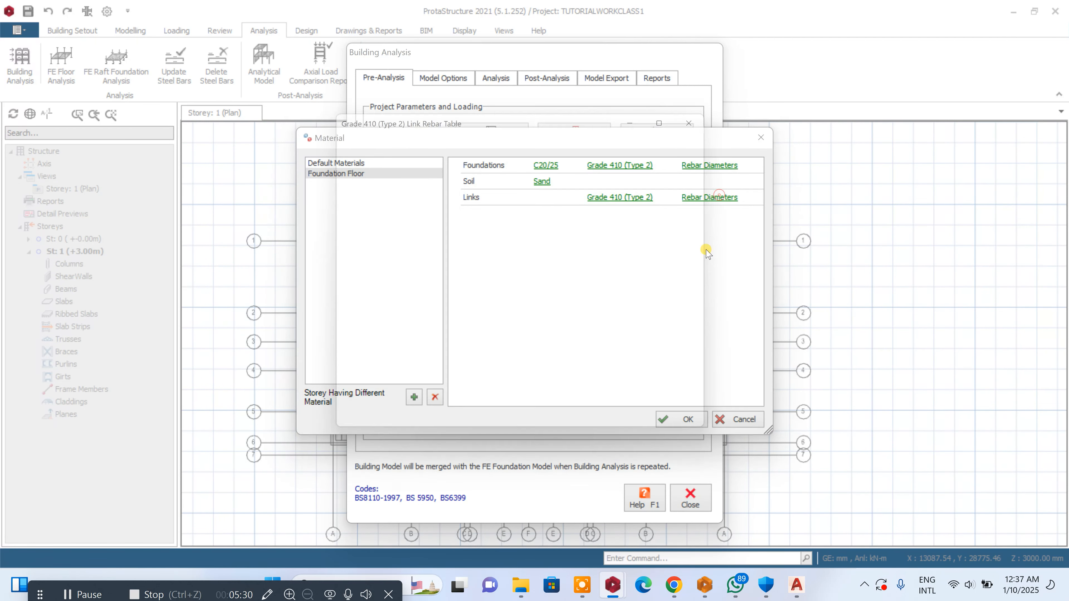
click(661, 433)
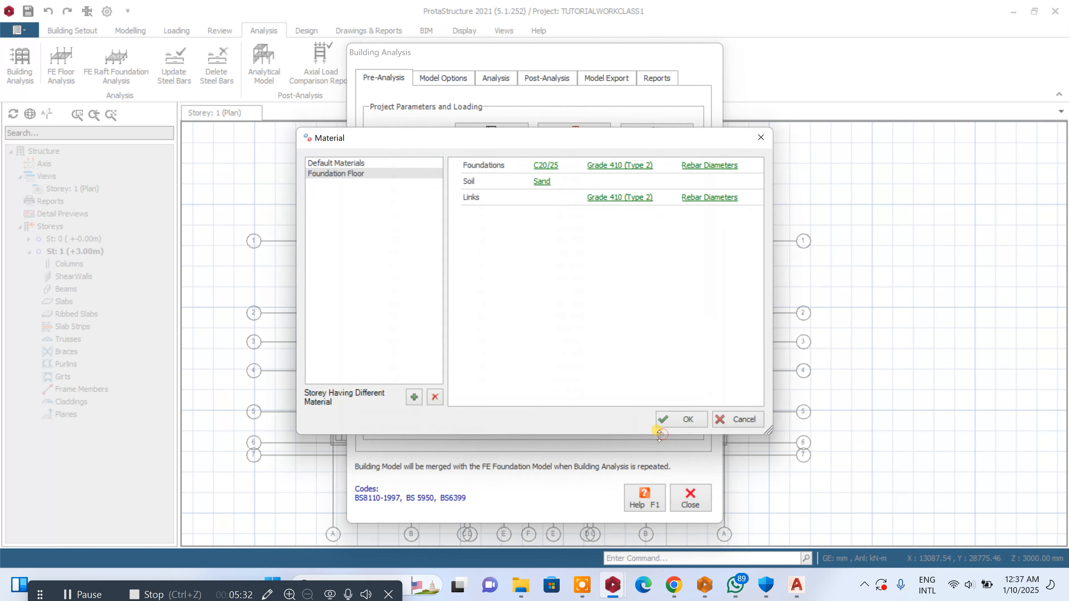
click(680, 419)
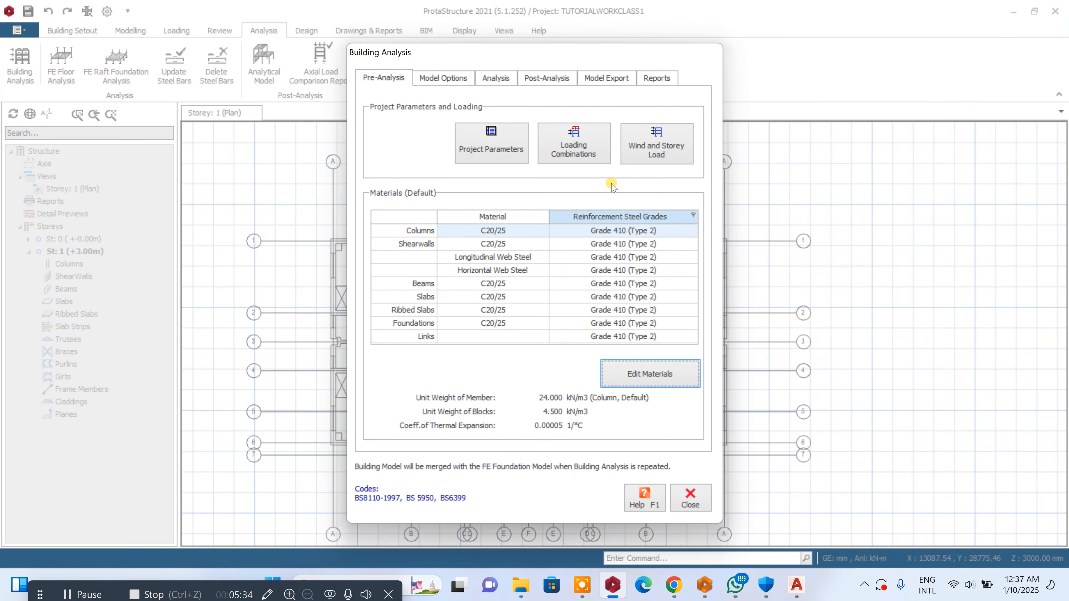
- Generate the load combinations automatically with the default loading settings, accept the load cases and combinations, and close the building analysis
click(587, 143)
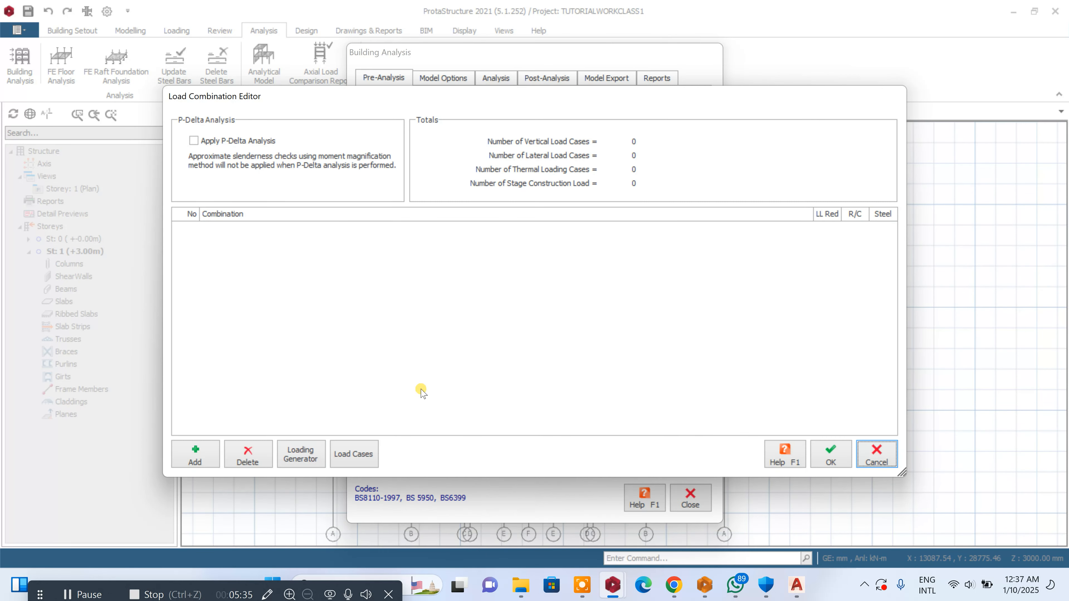
click(300, 454)
click(715, 489)
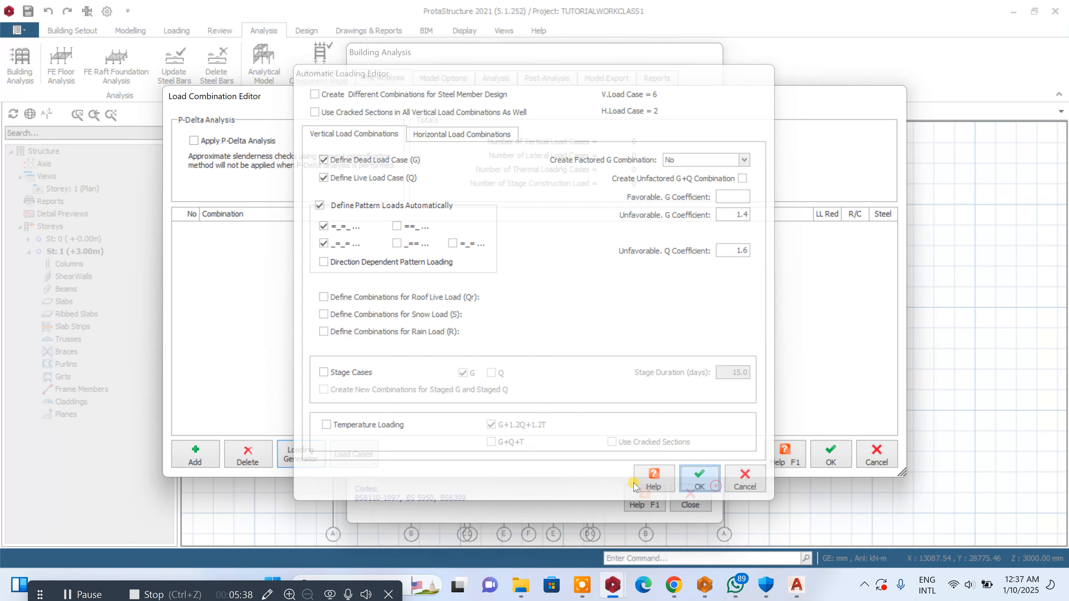
click(353, 454)
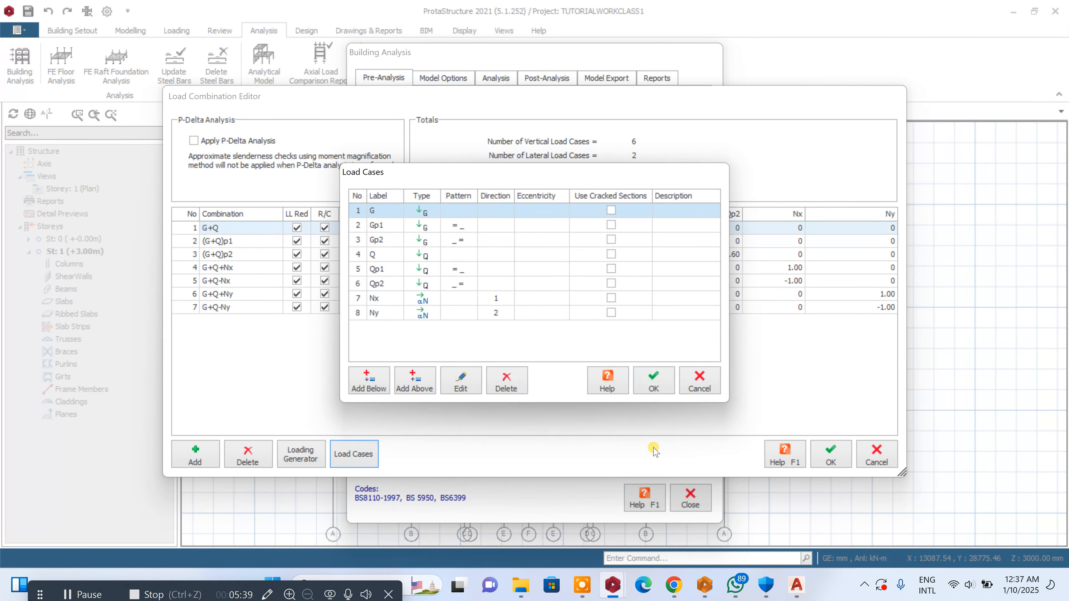
click(661, 383)
click(827, 453)
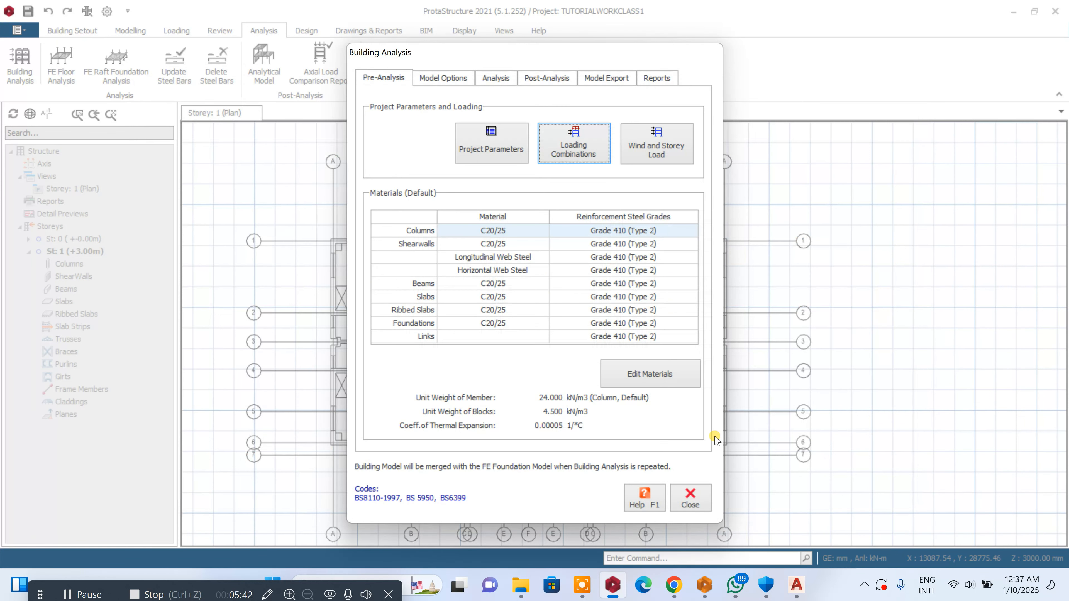
click(690, 497)
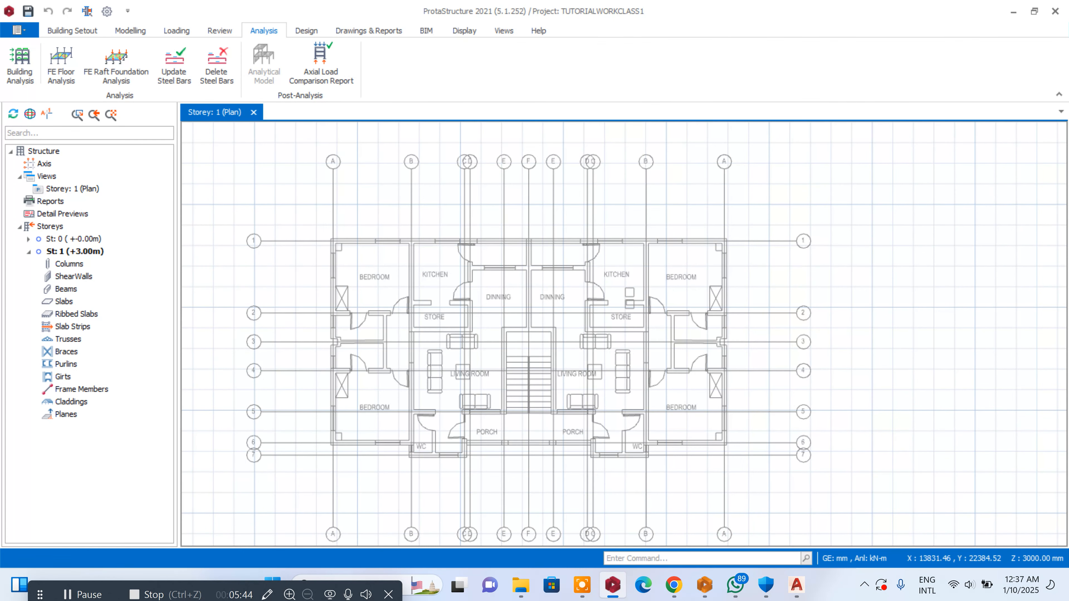
- Insert grid axis A, 17400 mm long, over the ground floor plan's gridline A from its upper bubble to its lower bubble
click(131, 31)
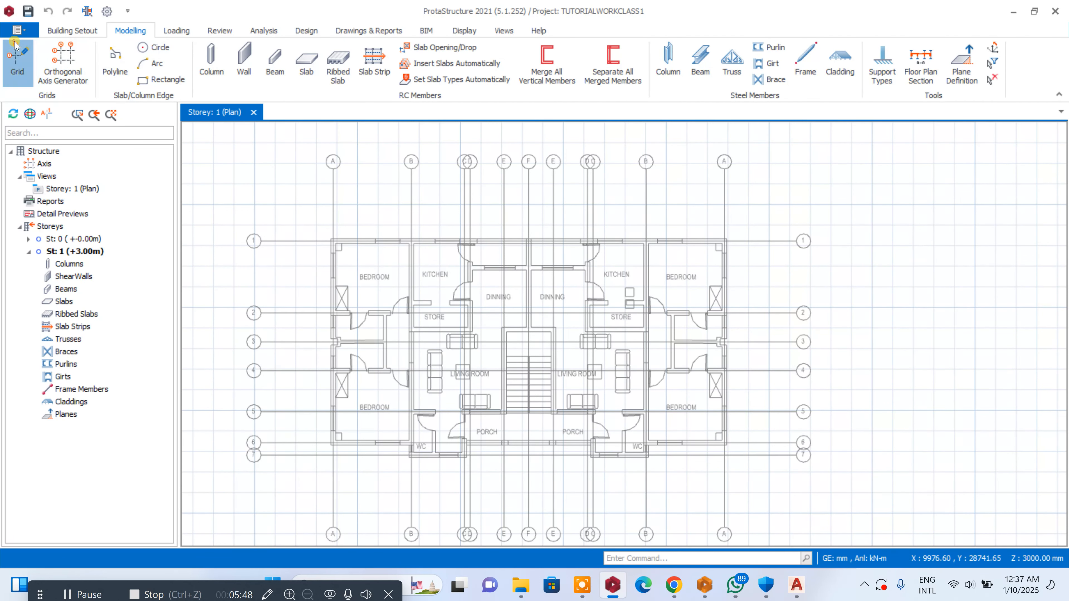
click(17, 59)
scroll(351, 198, up, 3)
scroll(320, 227, down, 3)
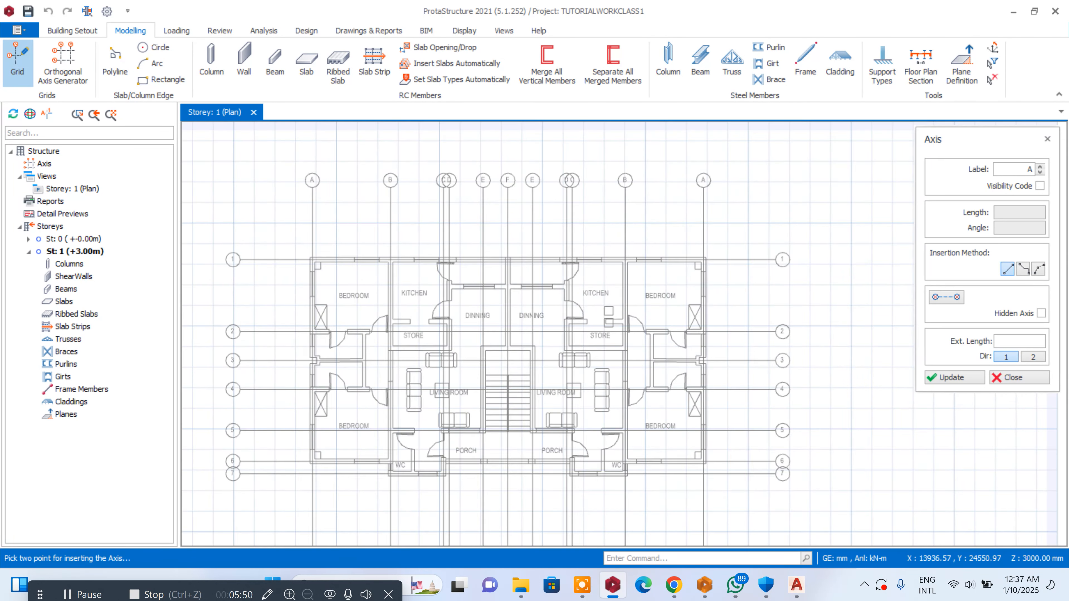
scroll(316, 210, up, 3)
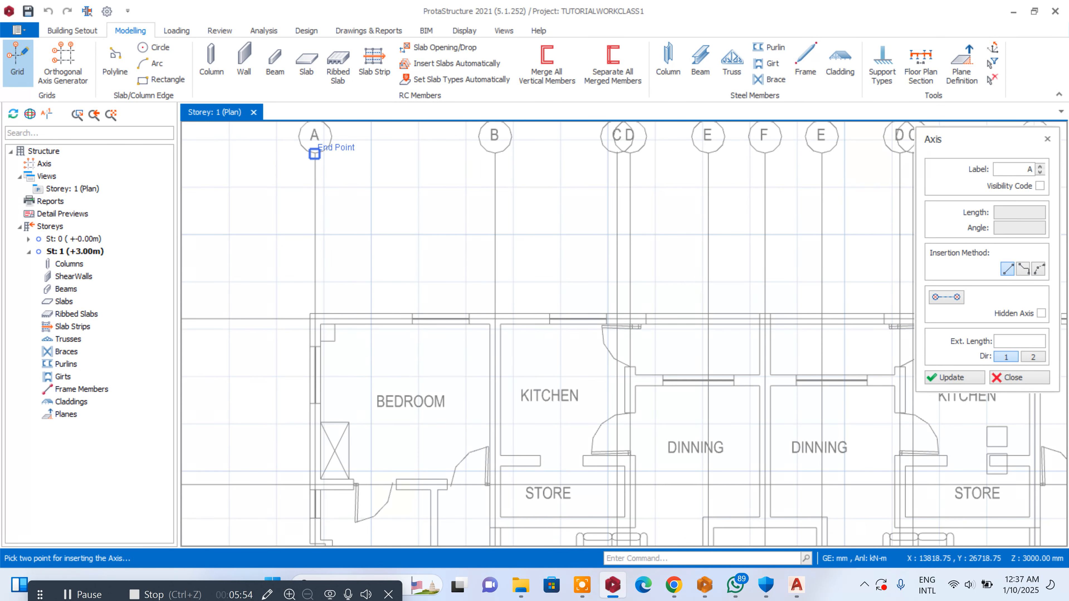
scroll(315, 153, down, 3)
scroll(551, 294, down, 2)
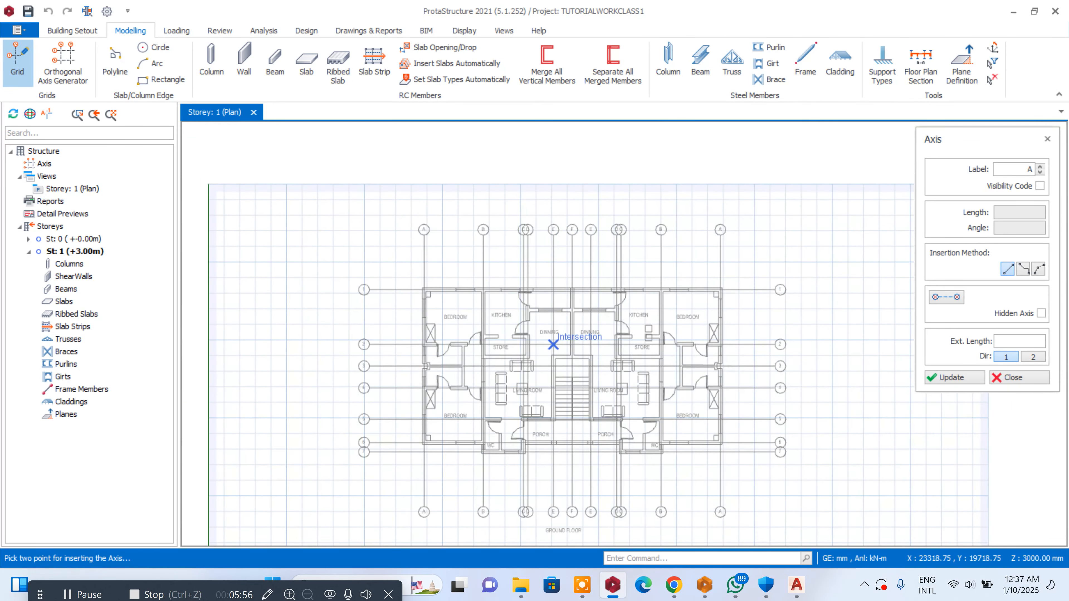
scroll(424, 288, up, 5)
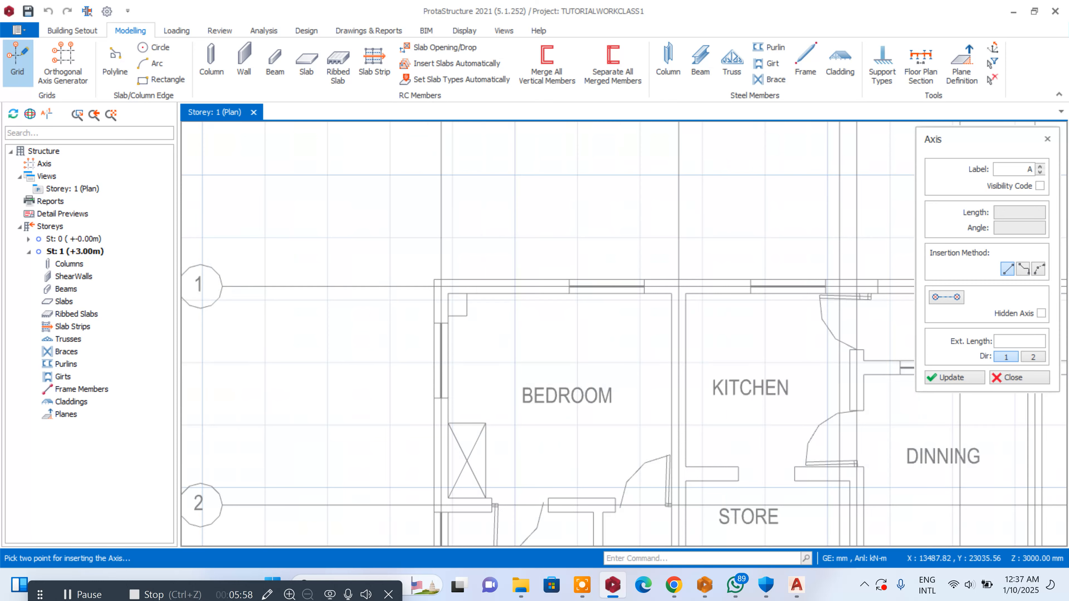
scroll(431, 280, down, 5)
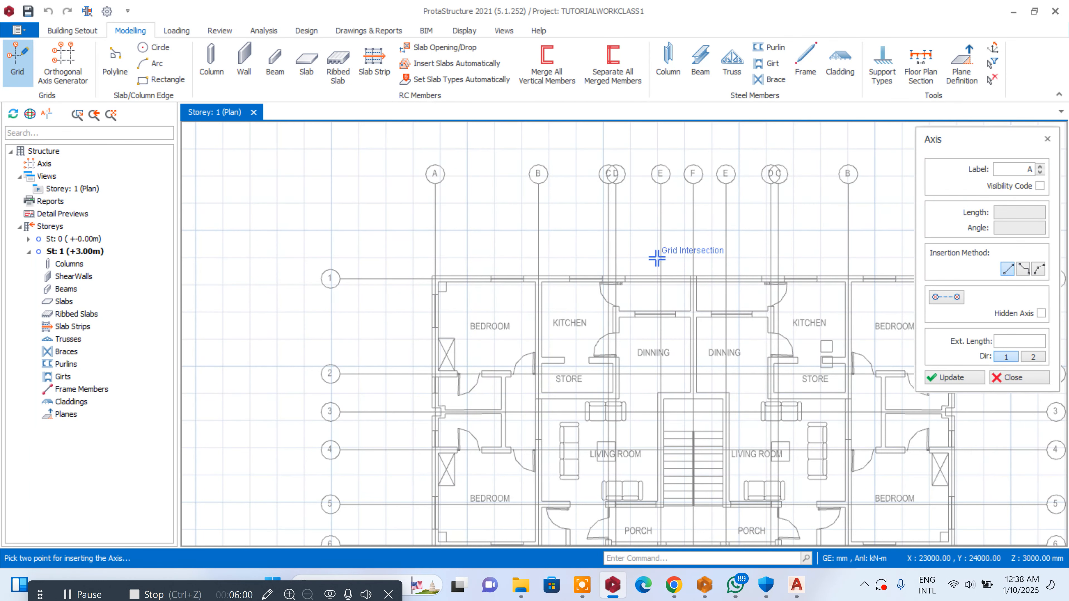
scroll(452, 211, up, 4)
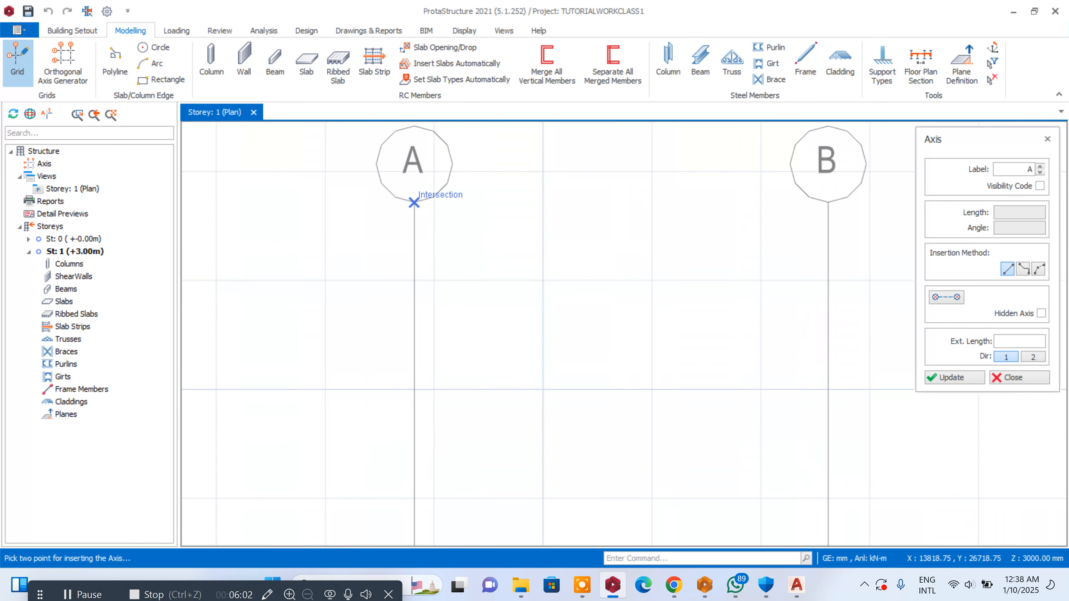
click(414, 203)
scroll(414, 202, down, 5)
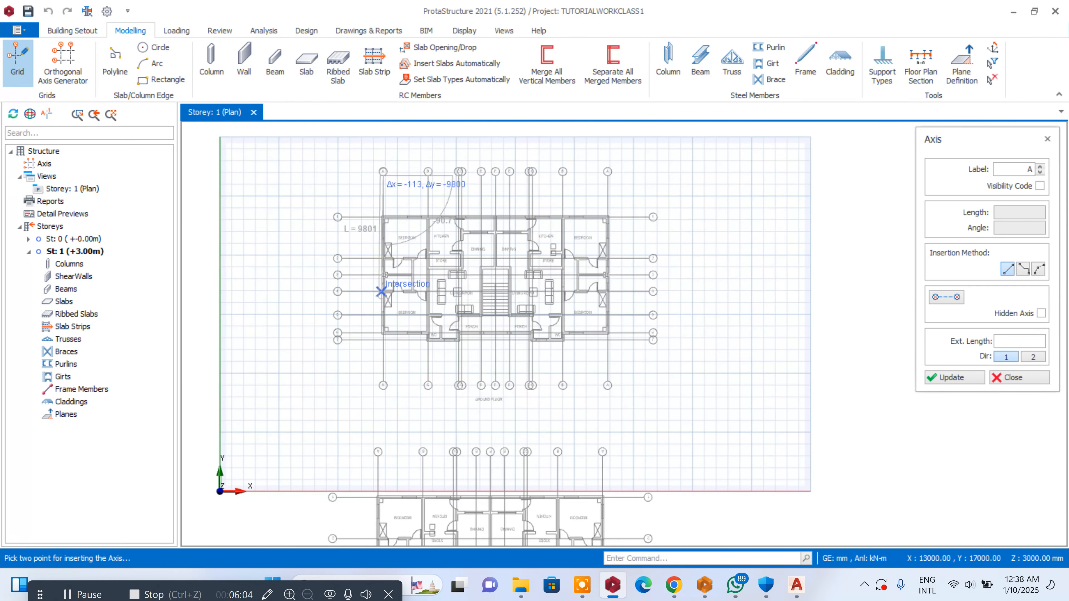
scroll(415, 410, up, 5)
click(415, 413)
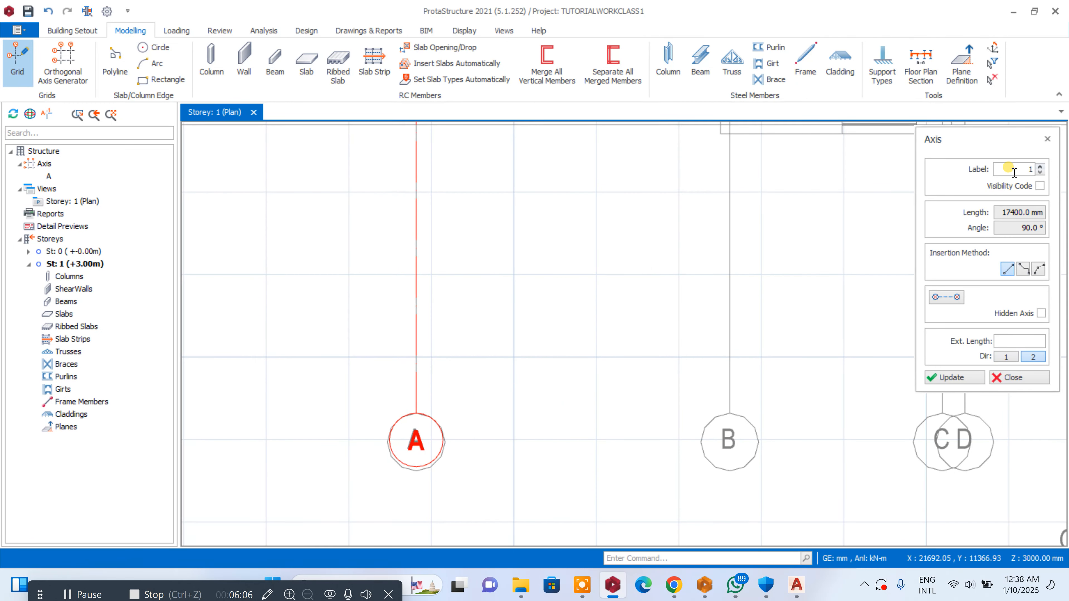
- Set the axis label to B and insert the 17400 mm axis over the ground floor plan's gridline B between its two bubbles
scroll(606, 234, down, 4)
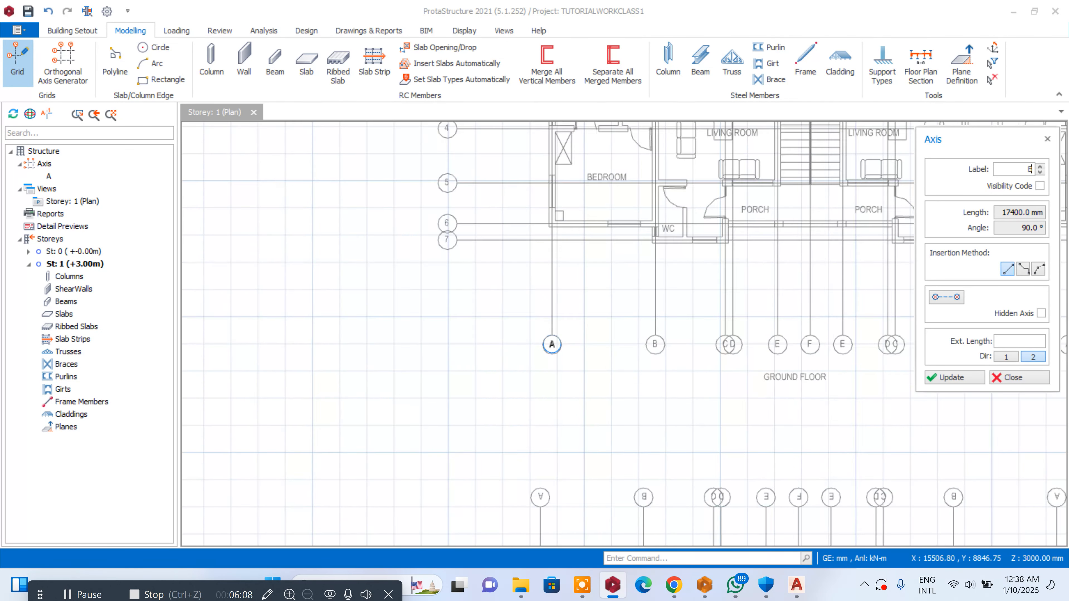
scroll(617, 130, up, 5)
scroll(619, 251, down, 2)
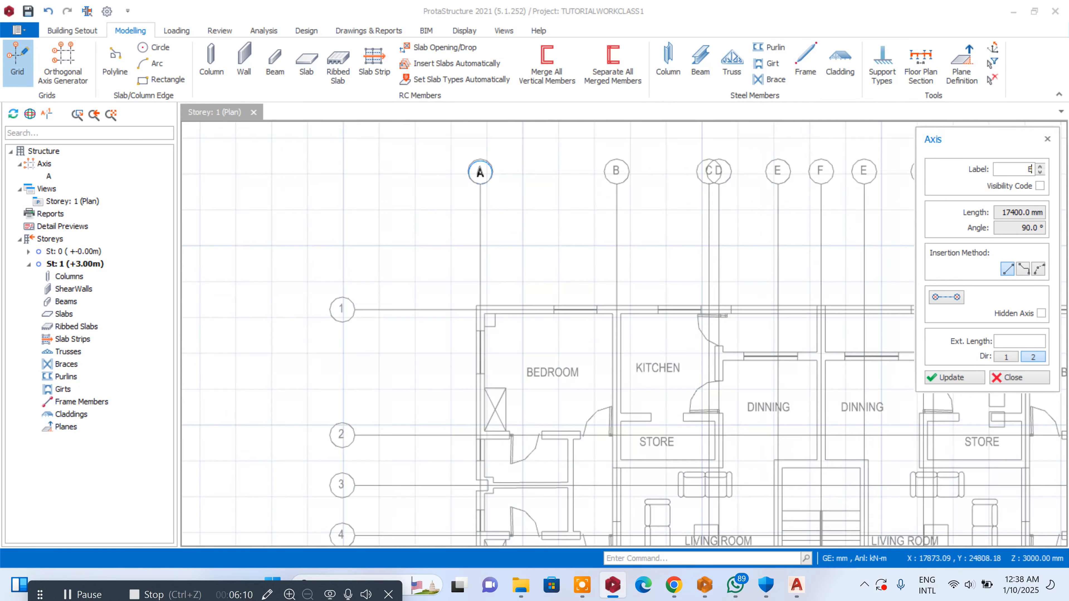
scroll(617, 179, up, 3)
click(611, 193)
scroll(536, 178, down, 3)
scroll(535, 179, down, 3)
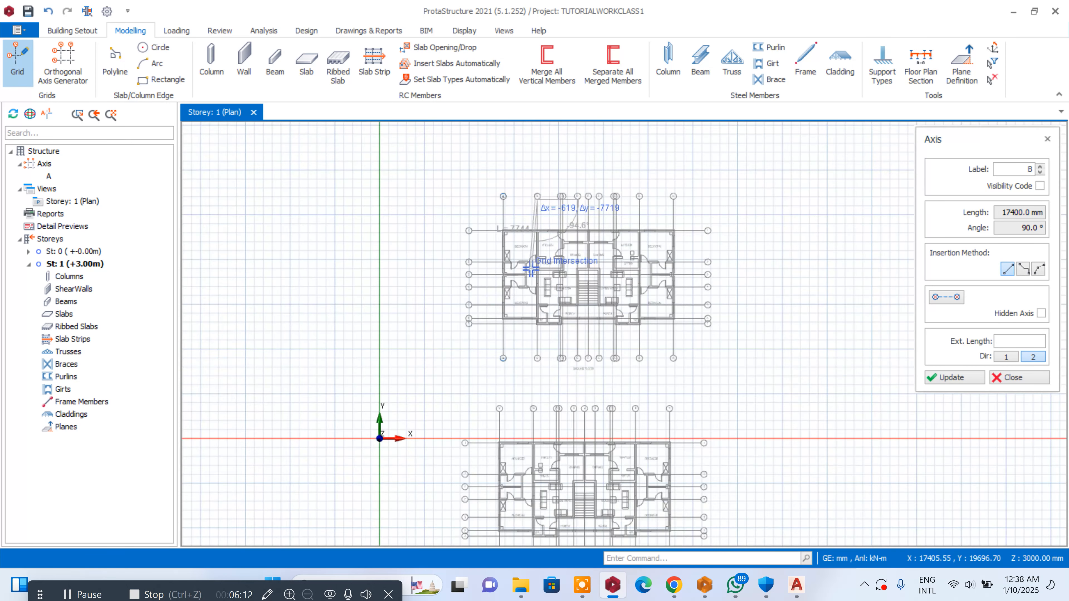
scroll(606, 417, up, 5)
click(608, 417)
- Insert grid axis C, 17400 mm long, over the ground floor plan's first gridline C from its upper bubble to its lower bubble
scroll(608, 417, down, 4)
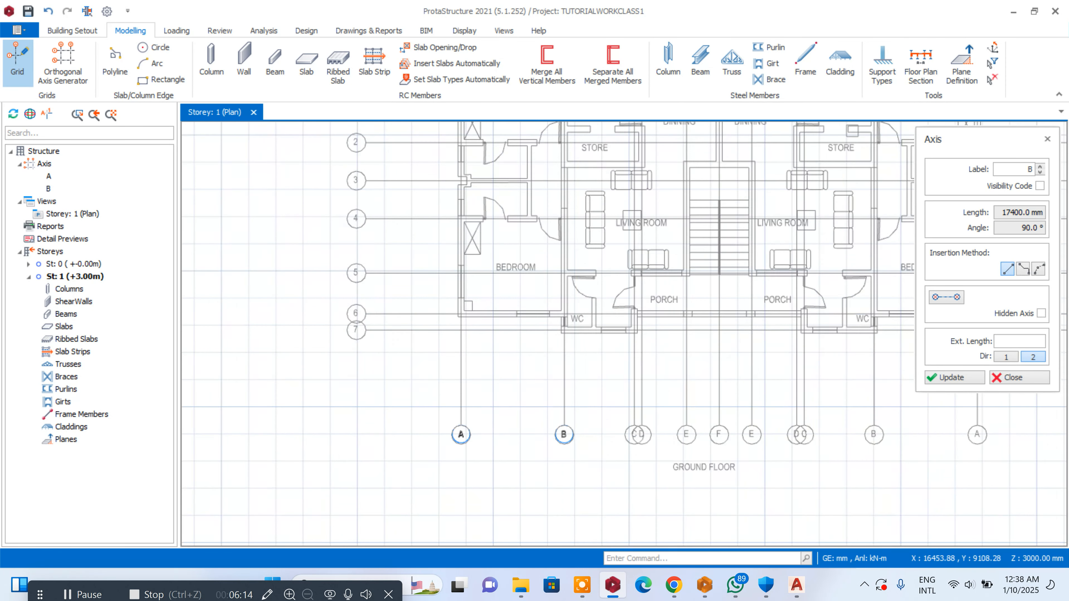
scroll(605, 222, up, 5)
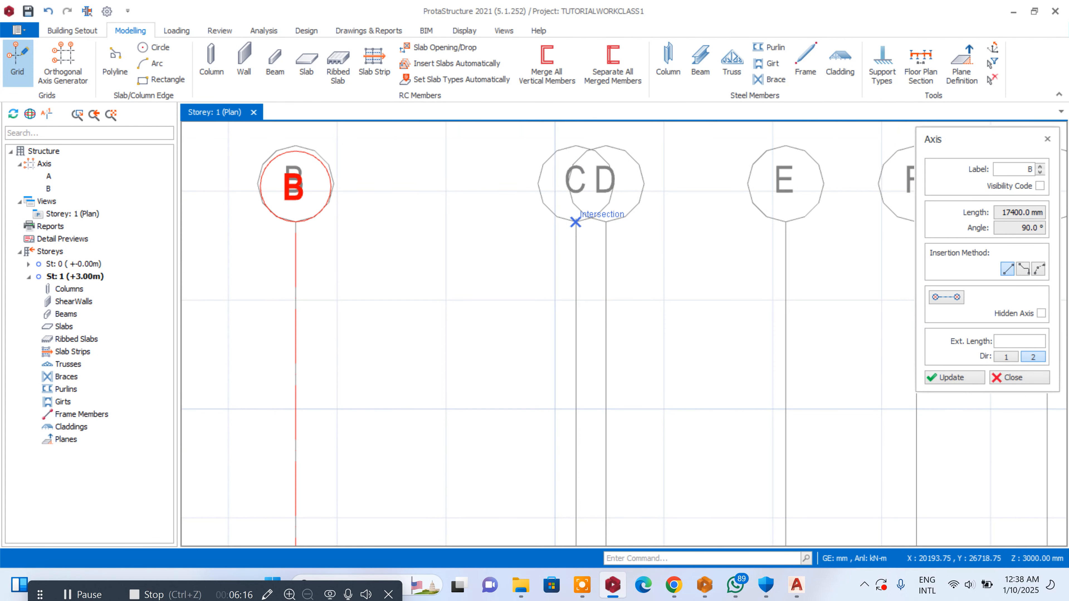
scroll(576, 221, down, 4)
scroll(544, 411, up, 5)
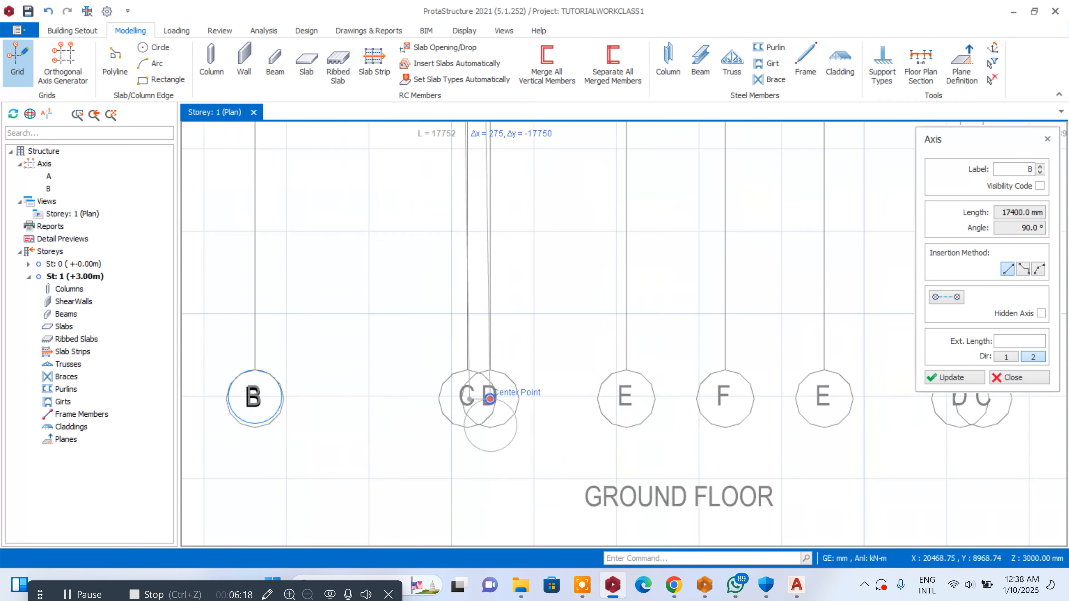
click(466, 369)
- Insert grid axis D, 17400 mm long, over the ground floor plan's first gridline D, right beside axis C
scroll(466, 369, down, 4)
scroll(513, 222, up, 5)
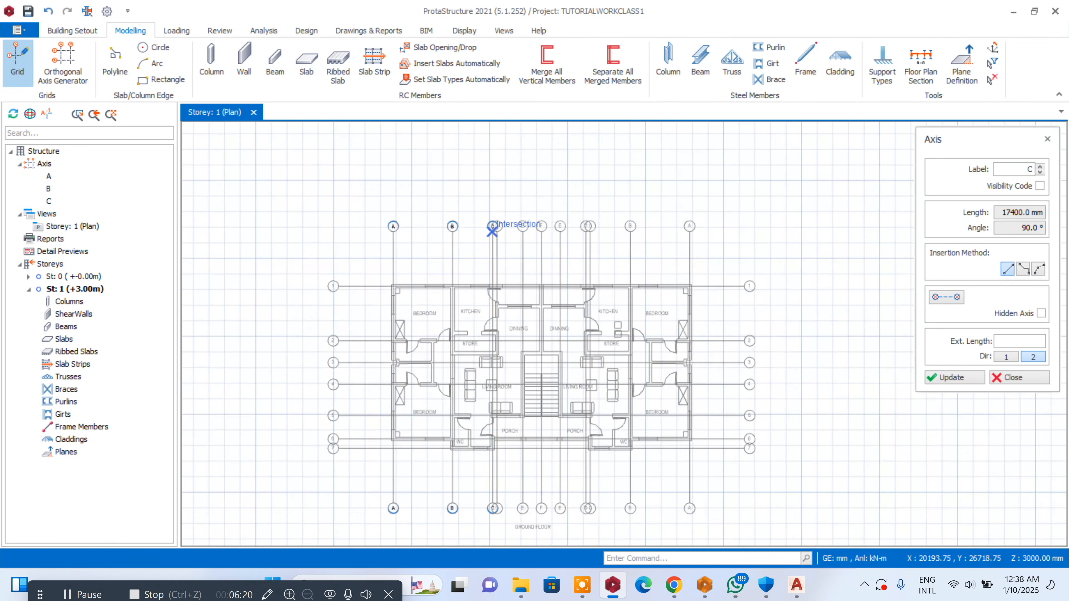
scroll(485, 239, down, 4)
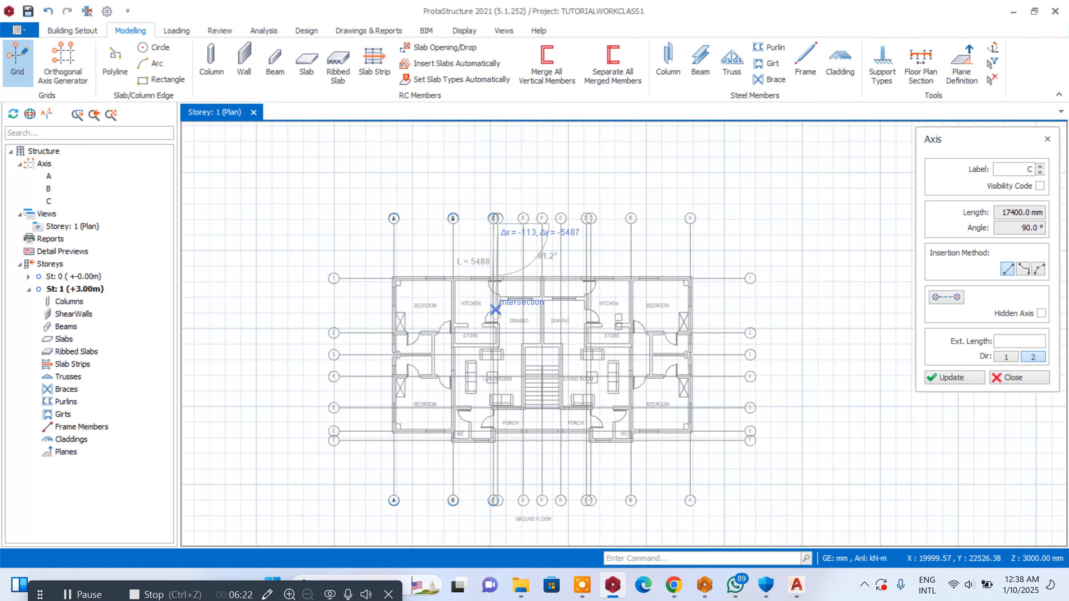
scroll(489, 303, up, 3)
scroll(480, 315, down, 3)
scroll(477, 402, up, 1)
scroll(477, 402, up, 3)
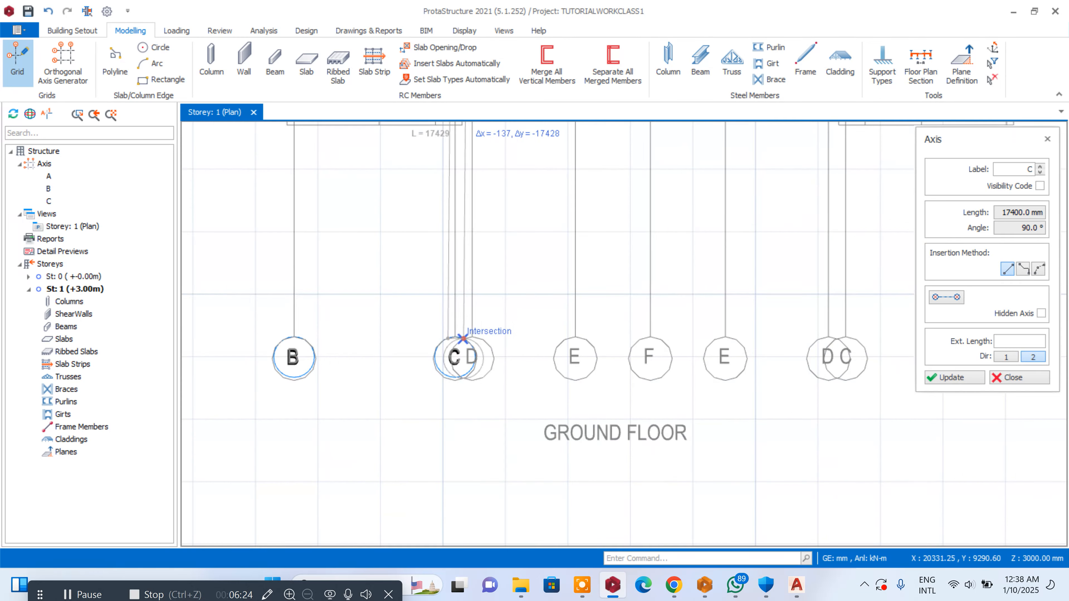
click(471, 337)
- Insert grid axis E, 17400 mm long, over the ground floor plan's first gridline E between its two bubbles
scroll(472, 336, down, 4)
scroll(475, 295, up, 3)
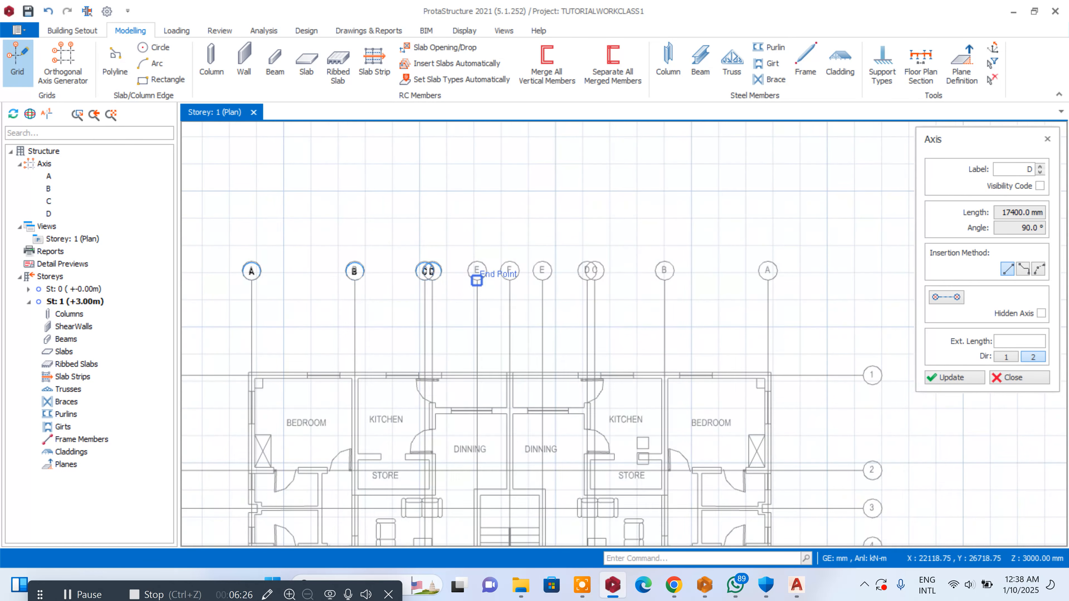
scroll(476, 281, down, 3)
scroll(474, 386, up, 3)
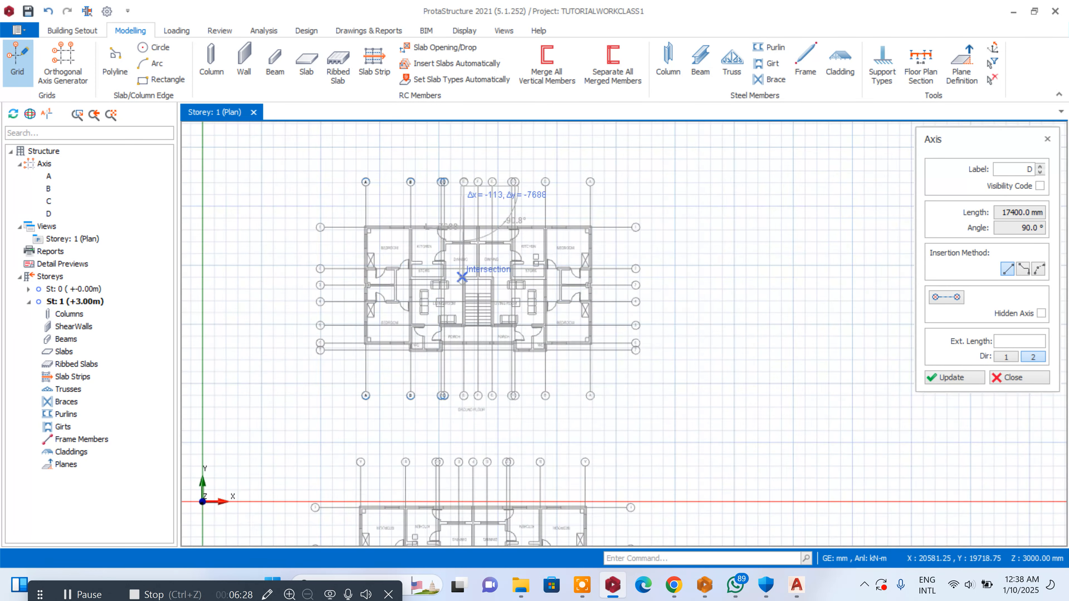
click(459, 400)
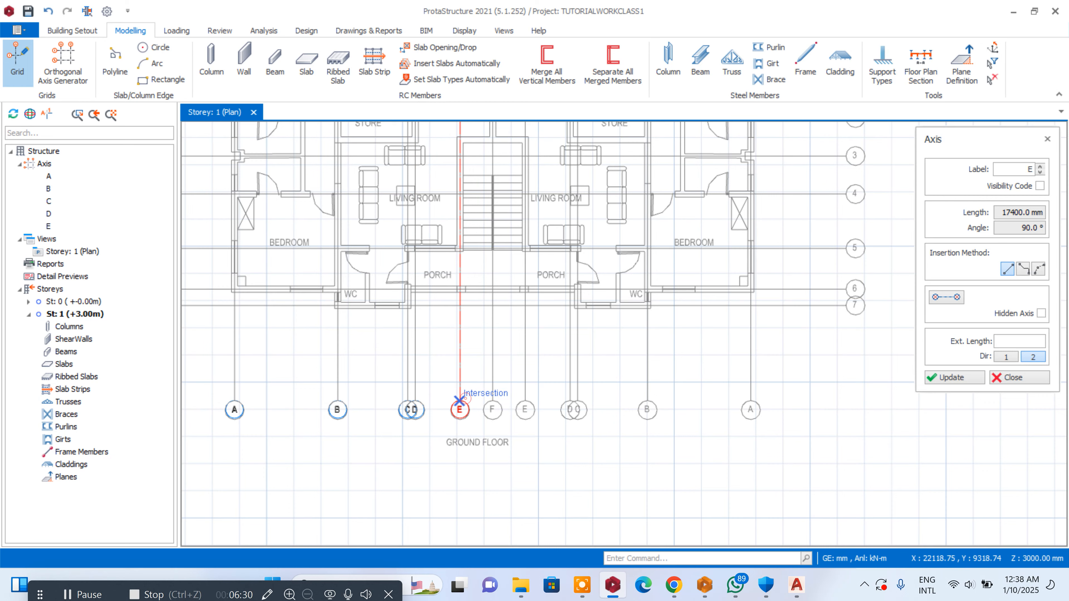
- Insert grid axis F, 17400 mm long, over the ground floor plan's central gridline F through the staircase
scroll(460, 379, down, 4)
scroll(467, 208, up, 5)
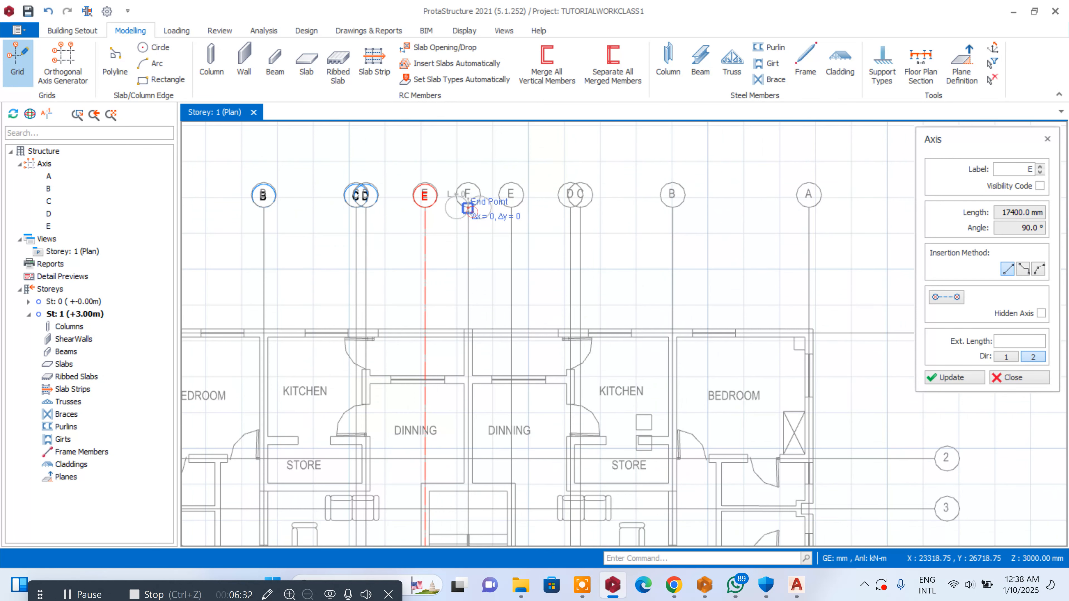
click(467, 208)
scroll(488, 371, down, 4)
scroll(478, 471, up, 4)
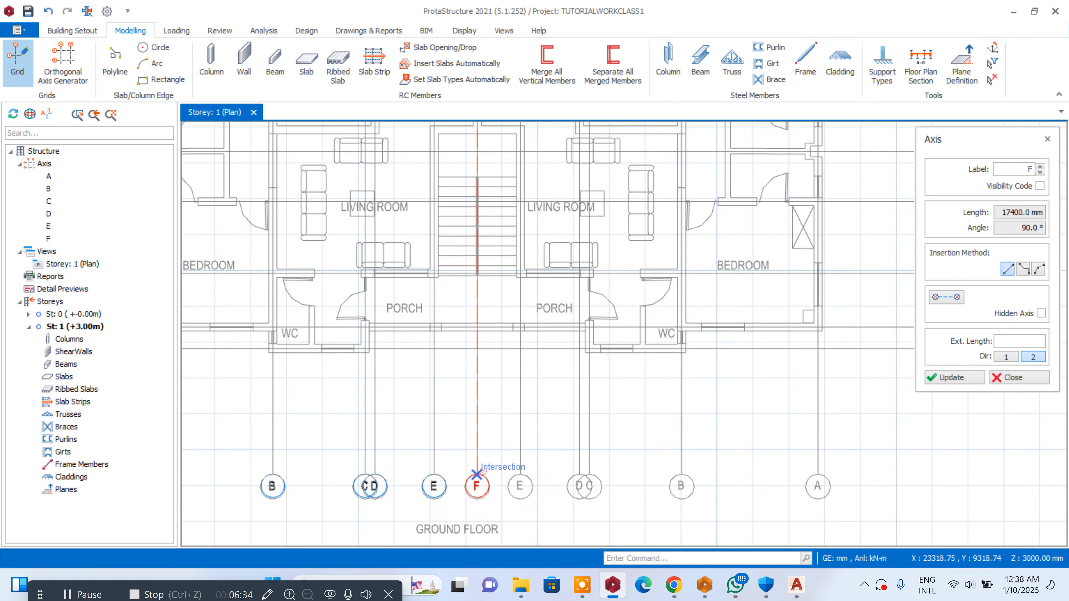
- Insert grid axis G, 17400 mm long, over the plan's second gridline E, just past axis F
scroll(476, 475, down, 4)
scroll(512, 168, up, 5)
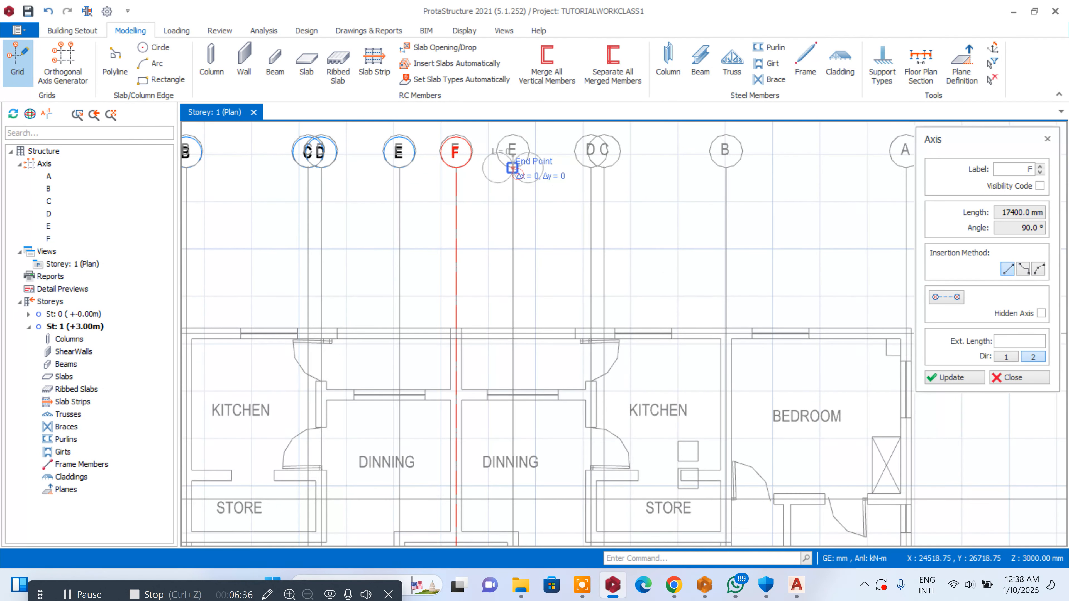
scroll(513, 169, down, 4)
scroll(487, 473, up, 4)
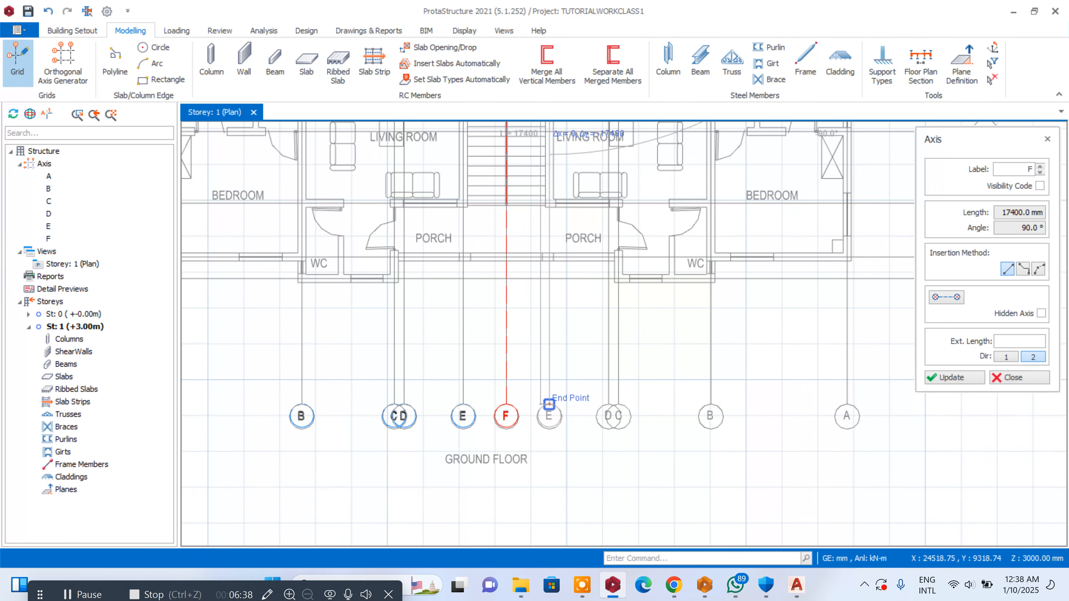
click(548, 404)
- Insert grid axis H, 17400 mm long, over the plan's second gridline D between its upper and lower bubbles
scroll(549, 396, down, 4)
scroll(549, 184, down, 1)
scroll(586, 189, up, 5)
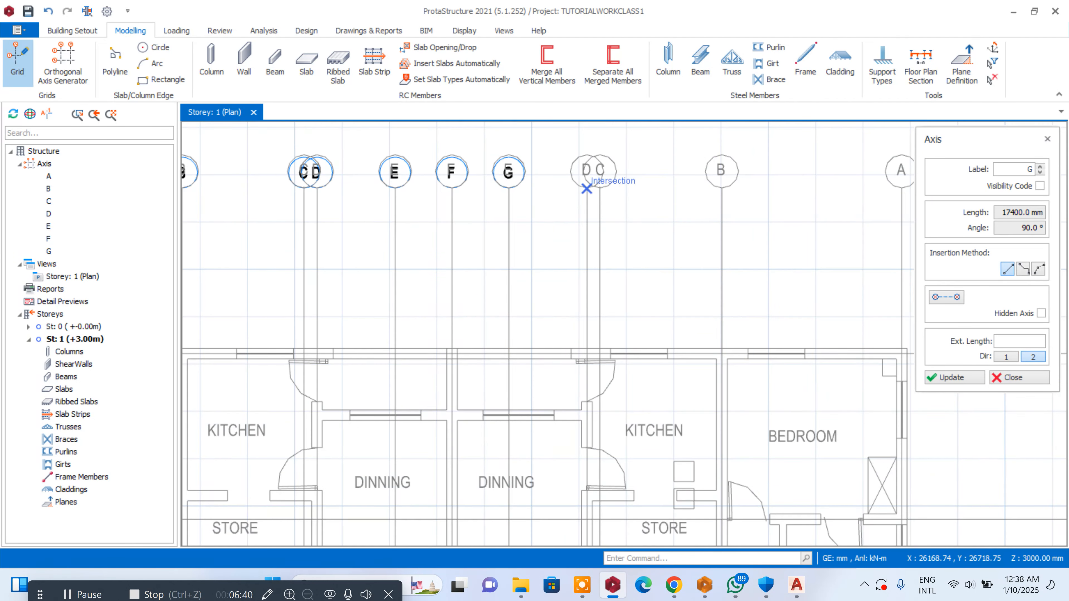
click(586, 188)
scroll(587, 198, down, 4)
scroll(584, 403, up, 4)
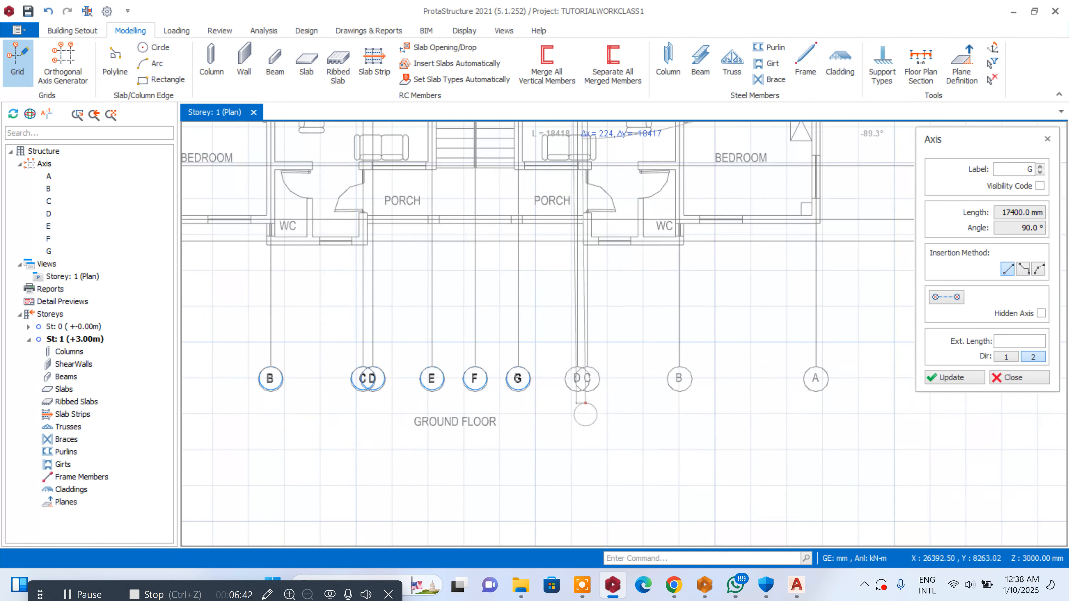
scroll(584, 403, up, 2)
click(571, 339)
- Insert grid axis I, 17400 mm long, over the plan's second gridline C, right beside axis H
scroll(575, 404, down, 6)
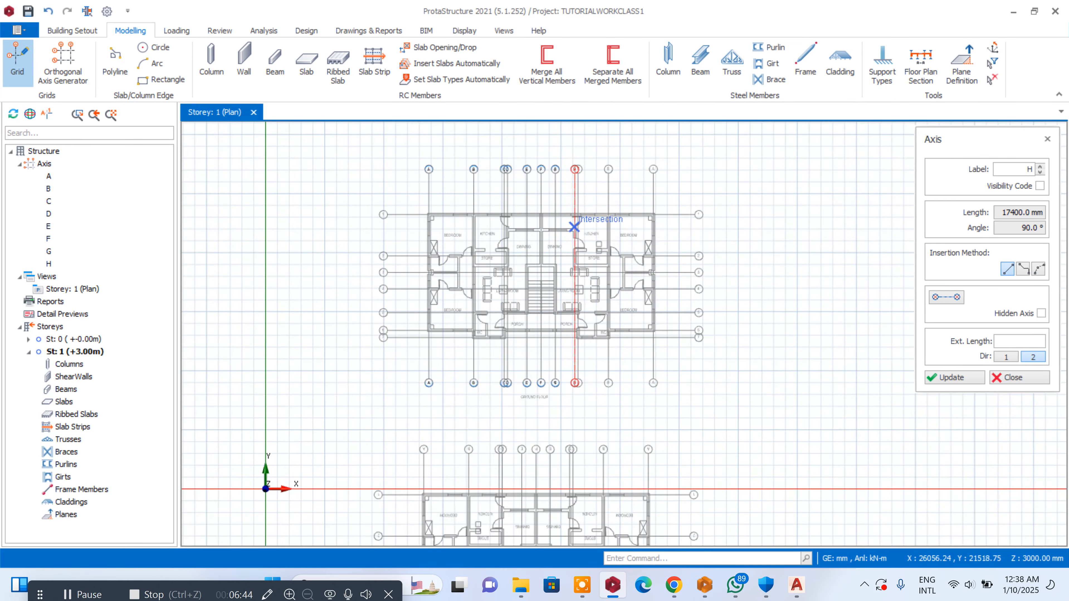
scroll(574, 227, up, 6)
click(529, 196)
scroll(529, 196, down, 5)
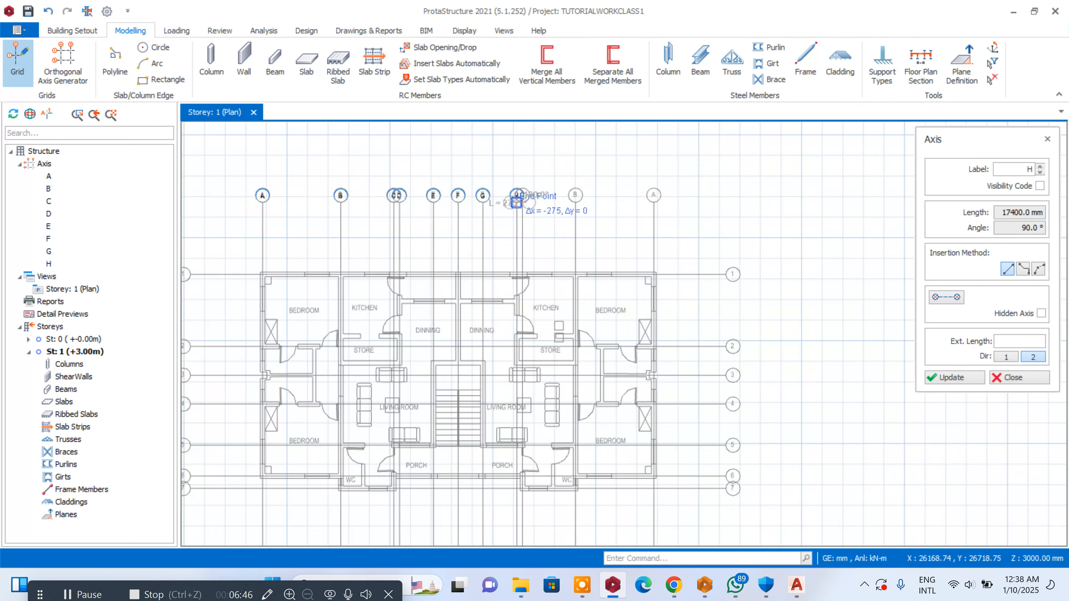
scroll(499, 356, up, 5)
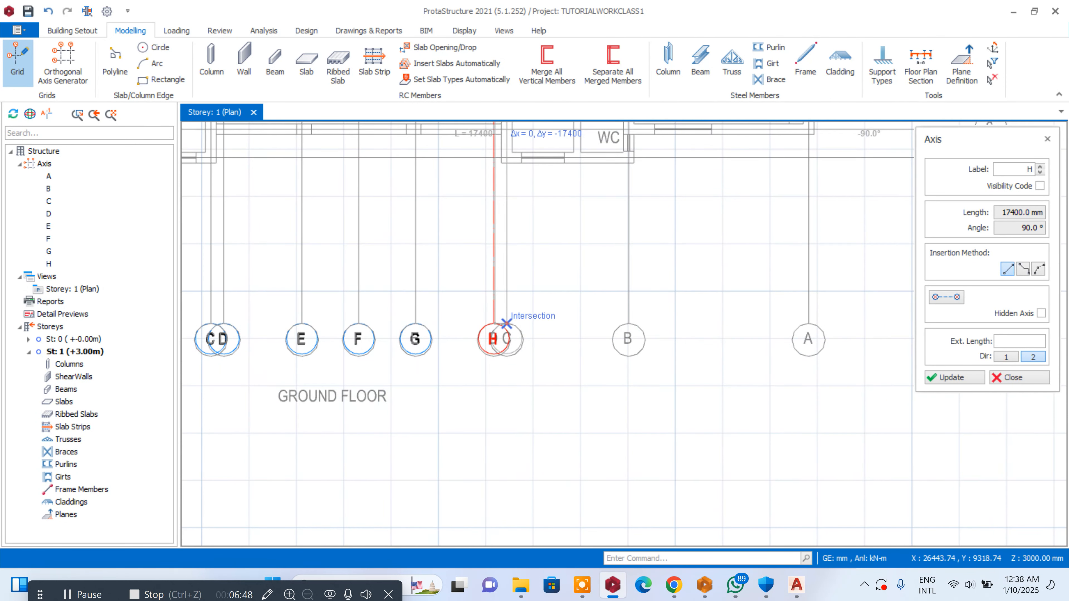
click(500, 356)
- Insert grid axis J, 17400 mm long, over the plan's second gridline B from its upper bubble to its lower bubble
scroll(500, 356, down, 5)
scroll(576, 196, up, 3)
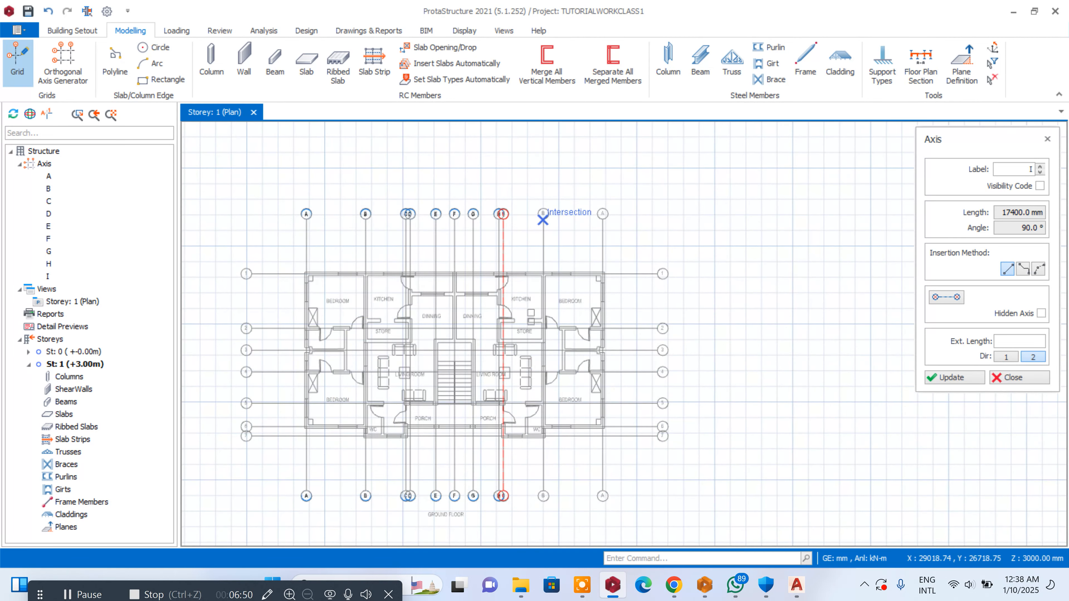
click(543, 213)
click(543, 490)
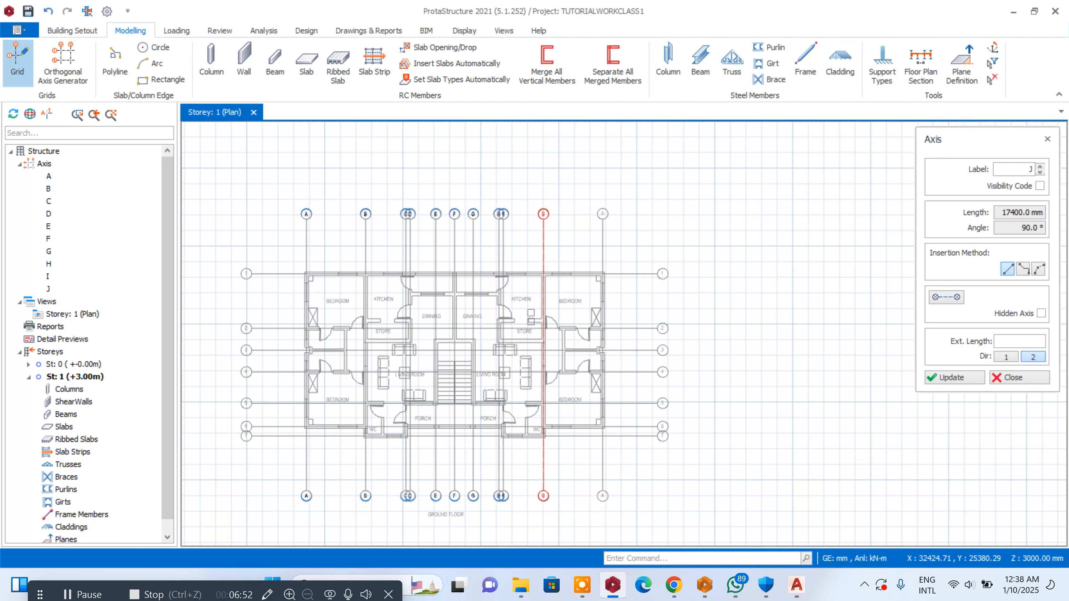
- Insert grid axis K, 17400 mm long, over the plan's outermost second gridline A between its two bubbles
click(602, 213)
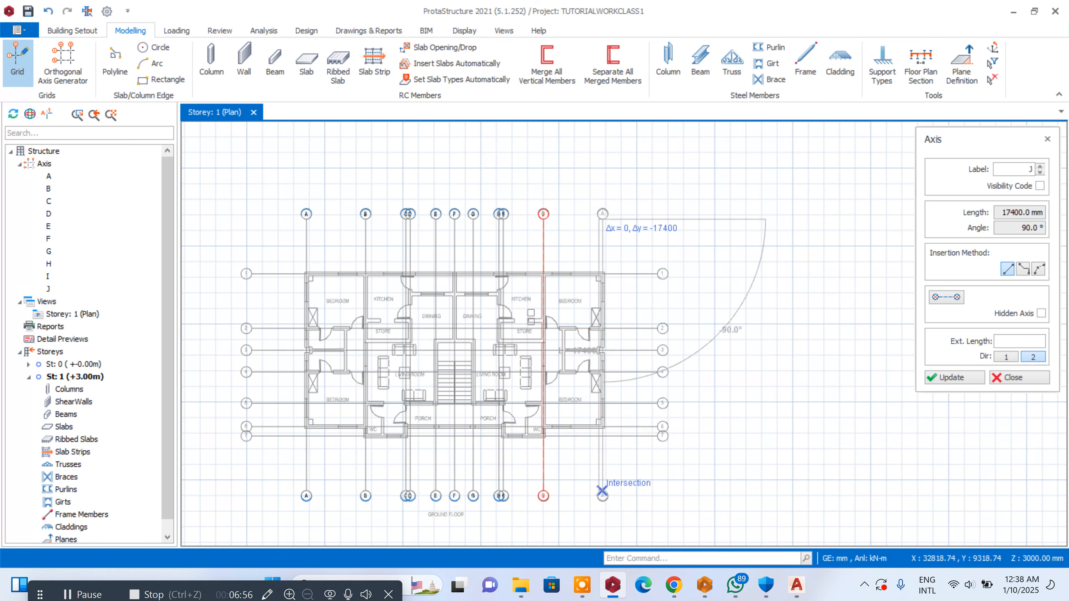
click(602, 490)
scroll(602, 491, up, 5)
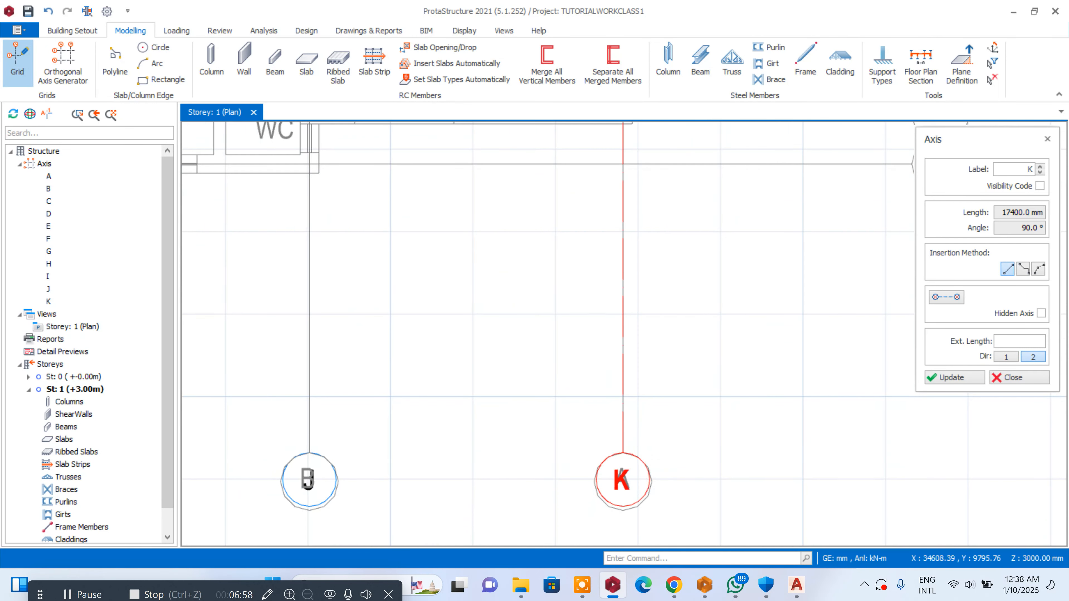
- Set the axis label to 1 and insert the horizontal axis, about 26000 mm long, over the ground floor plan's gridline 1
drag(1022, 170, 1050, 172)
text(1)
scroll(694, 347, down, 5)
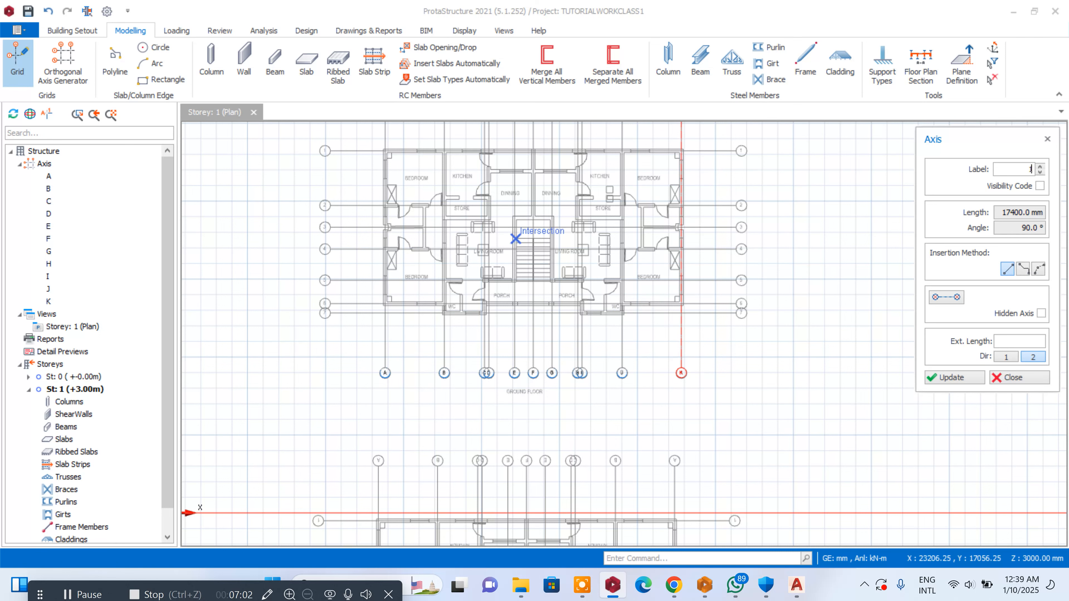
click(325, 151)
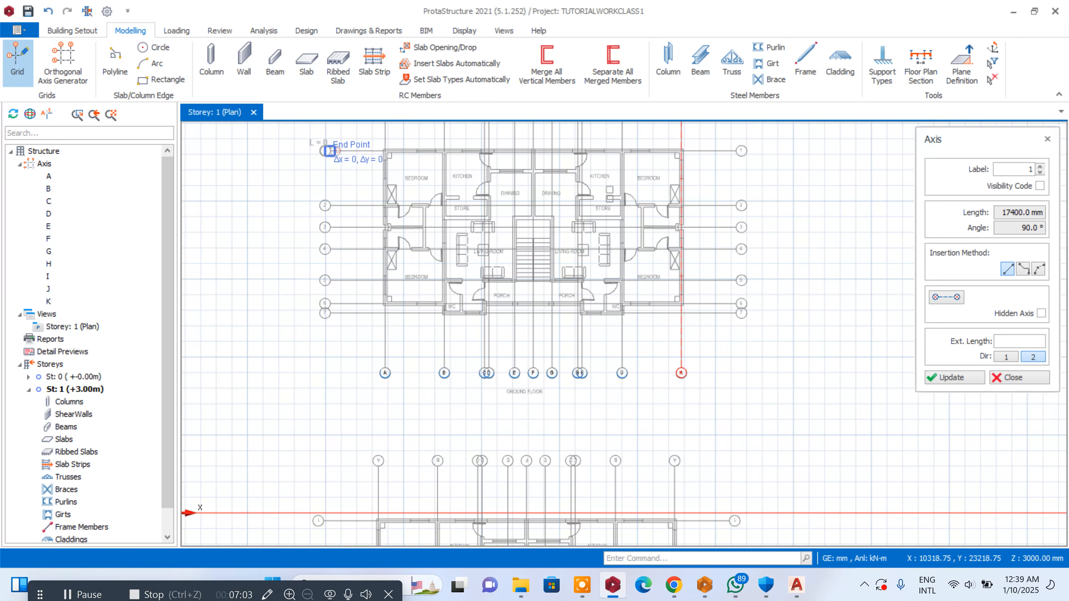
click(741, 151)
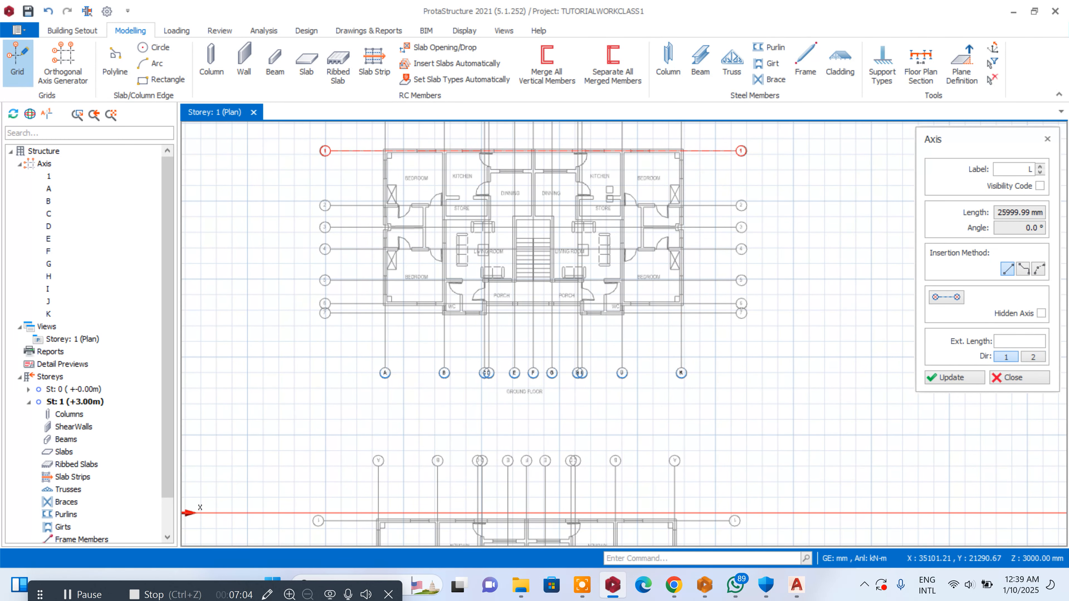
- Set the axis label to 2 and insert the horizontal axis, about 26000 mm long, over the plan's gridline 2
double_click(1024, 168)
scroll(328, 198, up, 5)
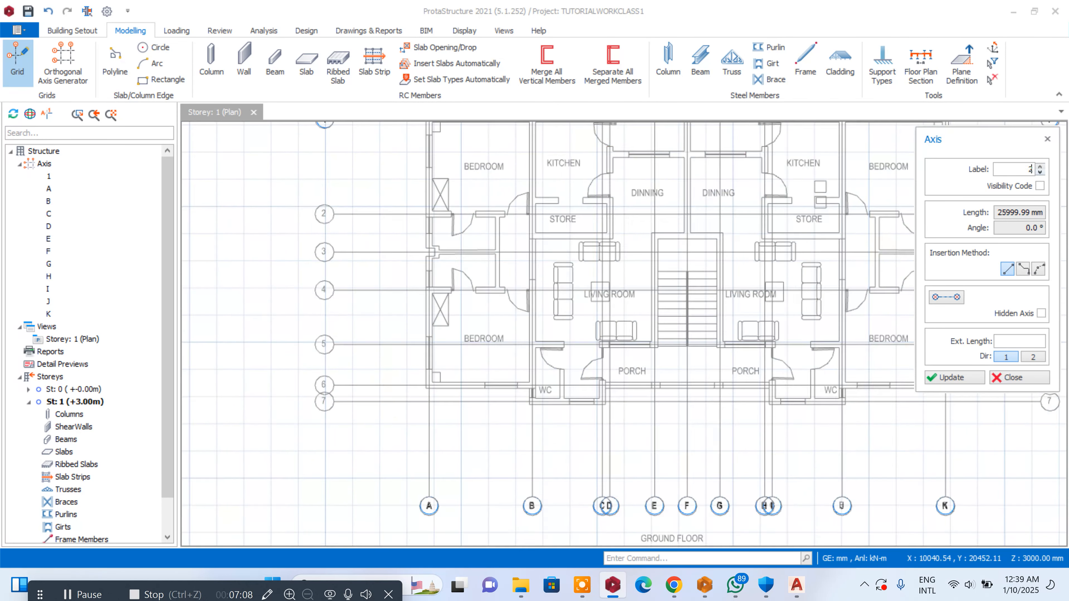
click(341, 228)
scroll(291, 302, down, 3)
scroll(291, 302, down, 2)
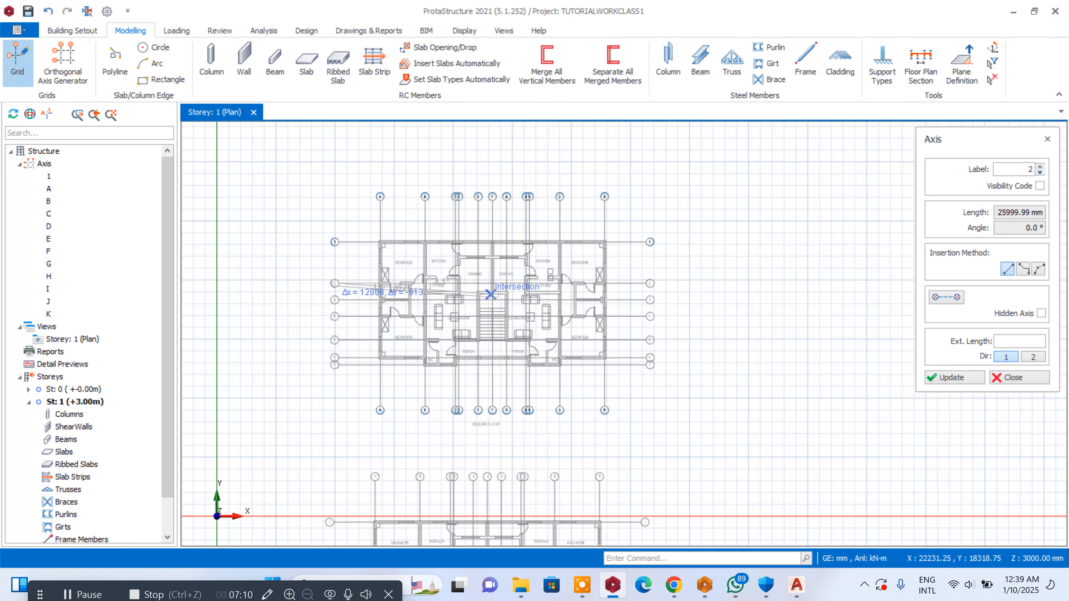
scroll(662, 261, up, 6)
click(662, 261)
- Insert horizontal axis 3, about 26000 mm long, over the ground floor plan's gridline 3 between its two bubbles
scroll(494, 291, down, 4)
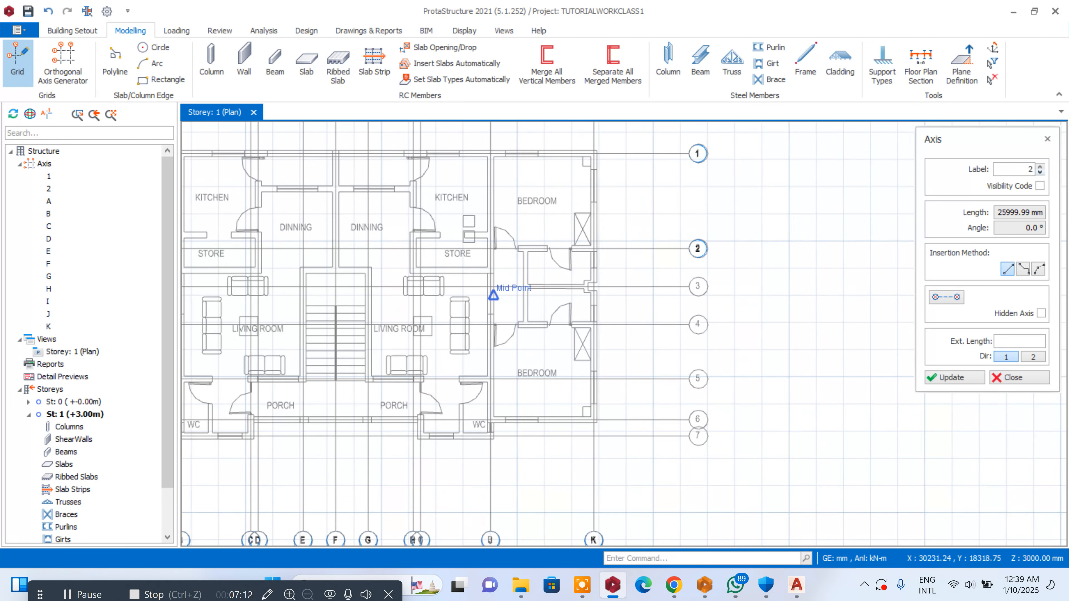
scroll(248, 303, up, 6)
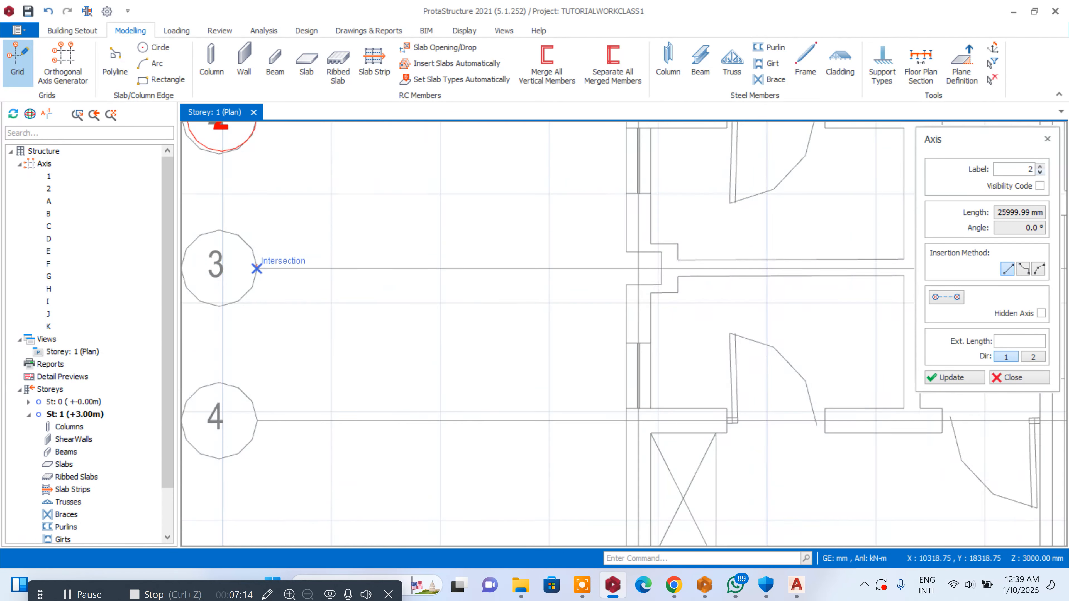
click(257, 269)
scroll(267, 286, down, 5)
scroll(757, 303, up, 6)
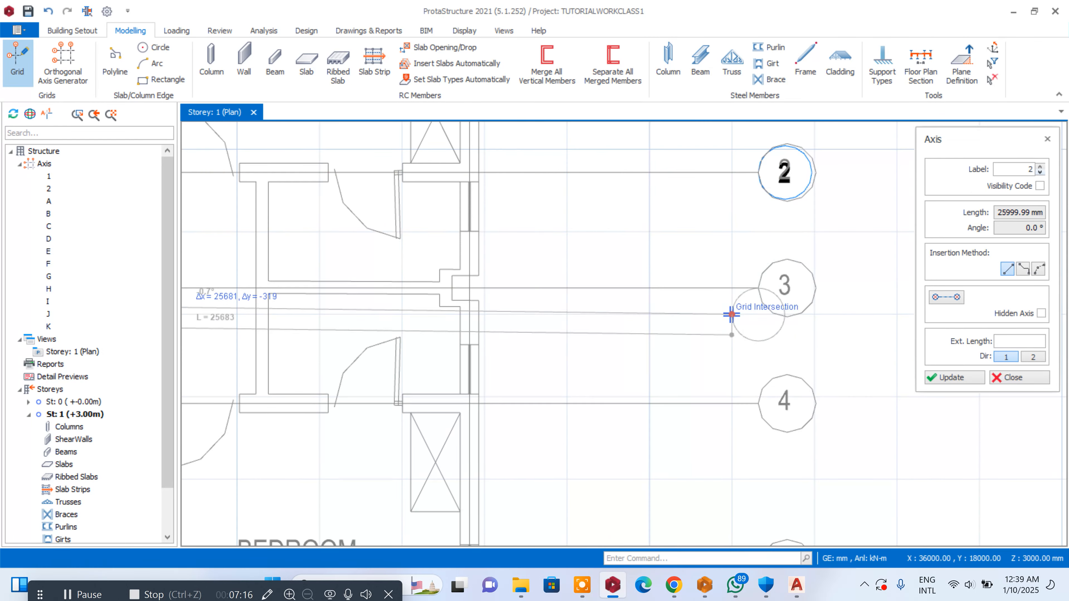
click(759, 288)
- Insert horizontal axis 4, about 26000 mm long, over the ground floor plan's gridline 4 between its two bubbles
scroll(616, 334, down, 5)
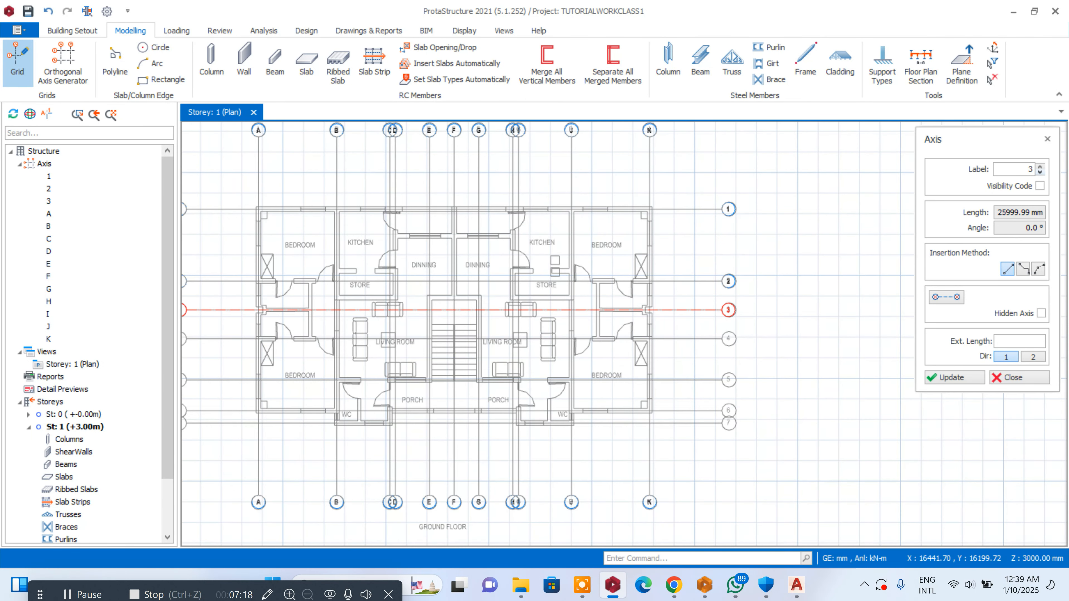
scroll(501, 321, down, 3)
scroll(350, 337, up, 6)
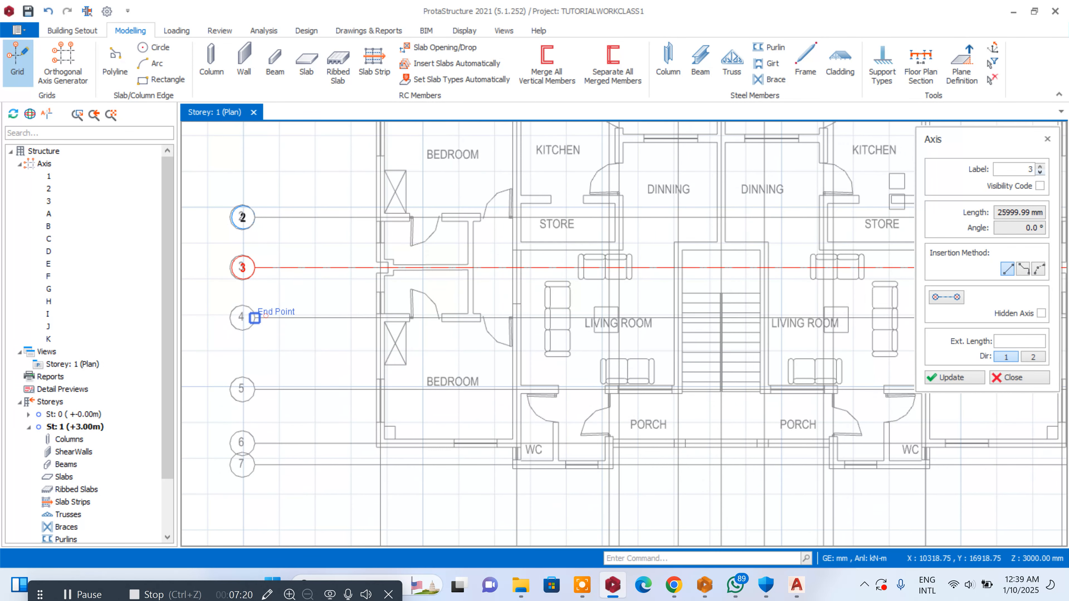
click(255, 318)
scroll(394, 336, down, 5)
scroll(757, 324, up, 6)
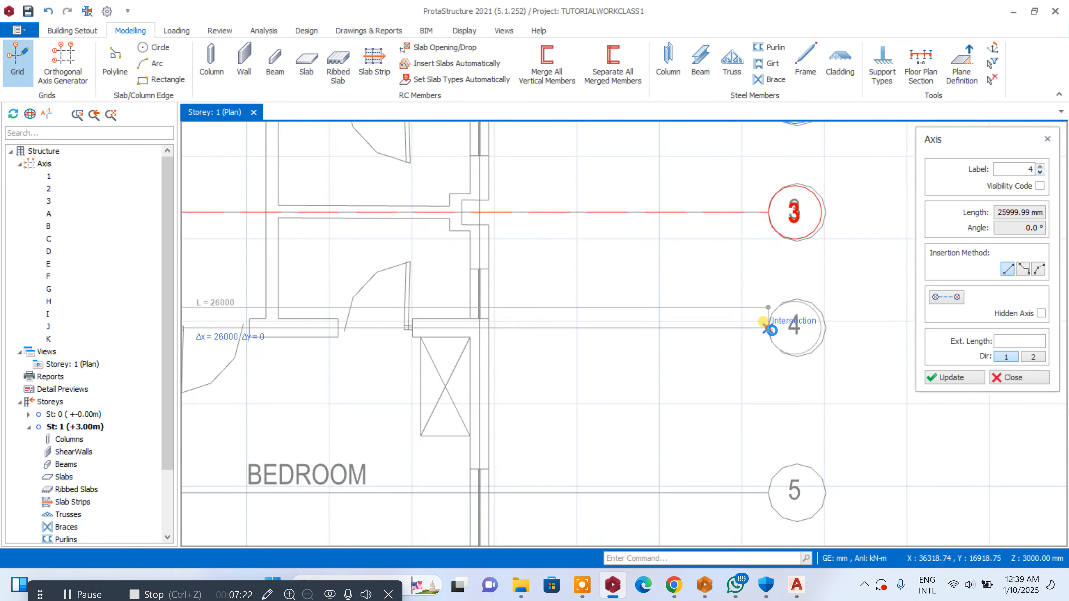
click(766, 329)
- Insert horizontal axis 5, about 26000 mm long, over the ground floor plan's gridline 5 between its two bubbles
scroll(776, 311, down, 5)
scroll(513, 295, up, 6)
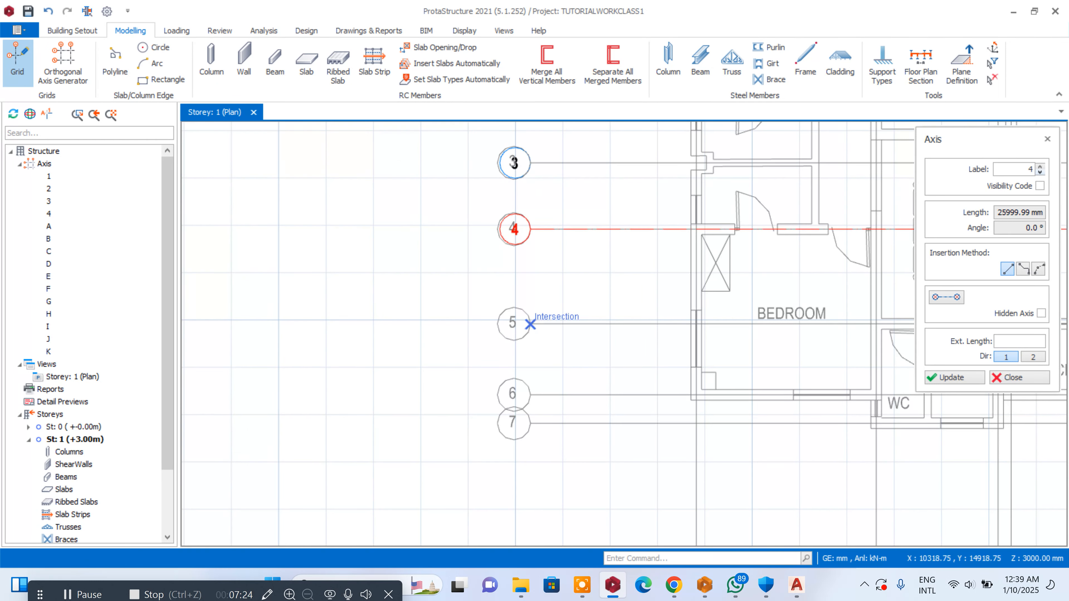
scroll(530, 324, down, 5)
scroll(656, 336, up, 6)
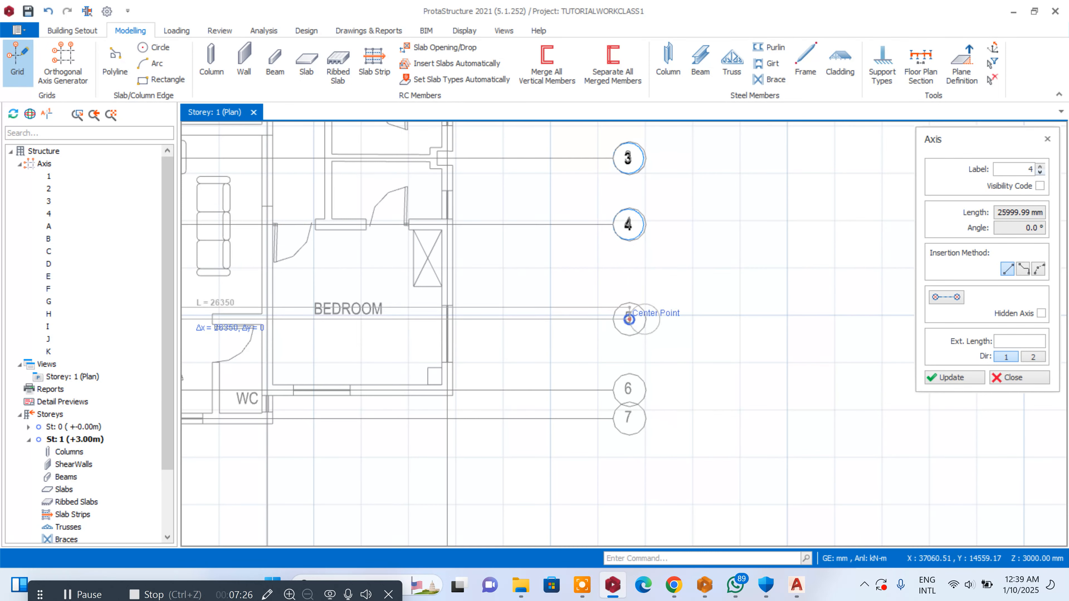
click(612, 319)
- Insert horizontal axis 6, about 26000 mm long, over the ground floor plan's gridline 6 between its two bubbles
scroll(606, 332, down, 5)
scroll(372, 336, up, 6)
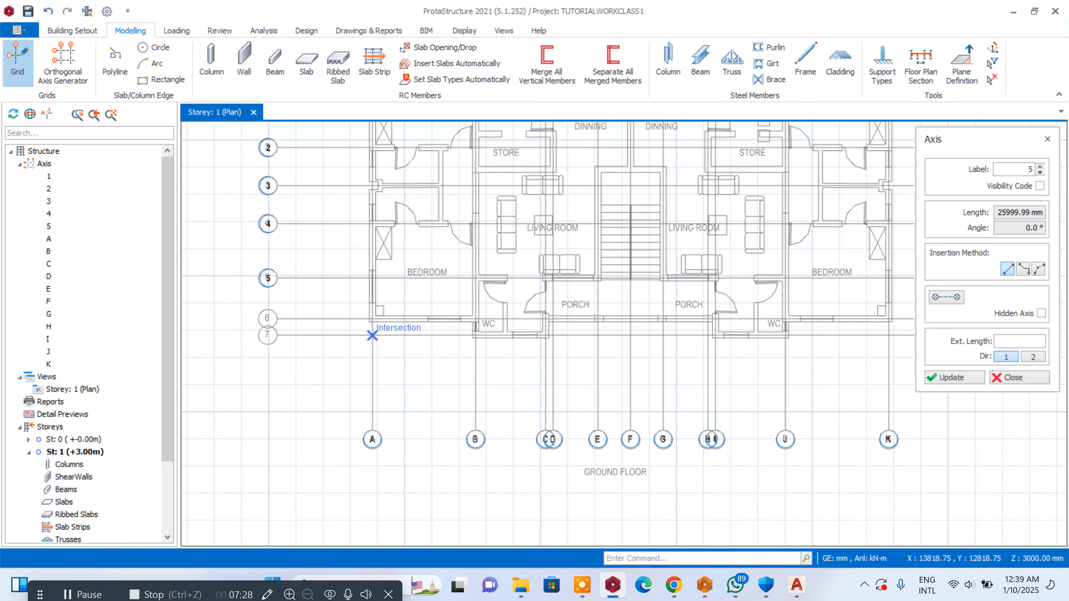
scroll(295, 324, down, 5)
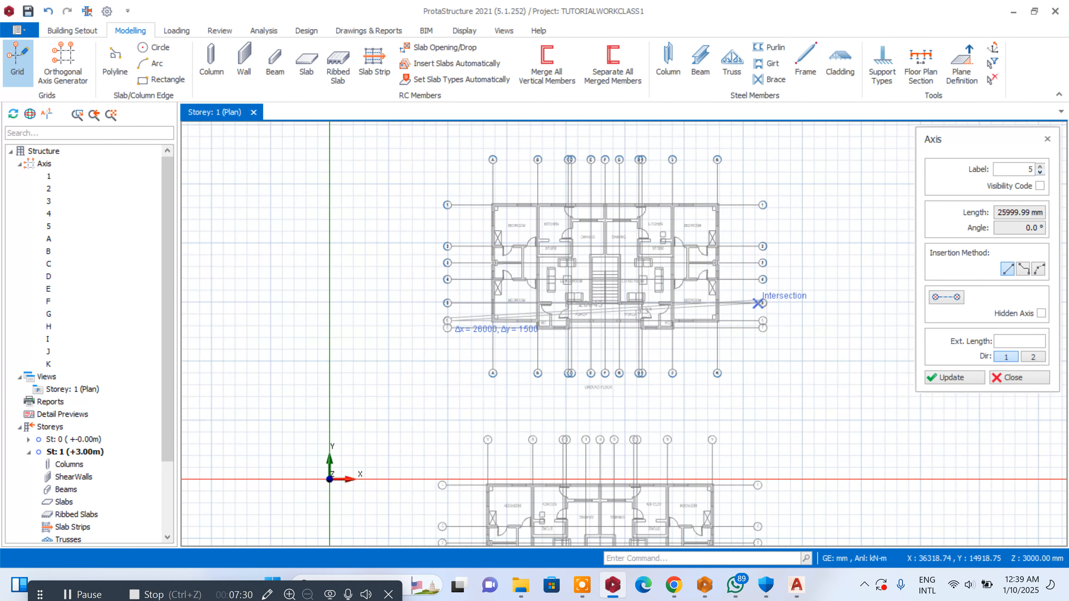
scroll(724, 336, up, 6)
click(723, 340)
- Insert horizontal axis 7, about 26000 mm long, over the ground floor plan's gridline 7 and finish the axis command
scroll(724, 340, down, 5)
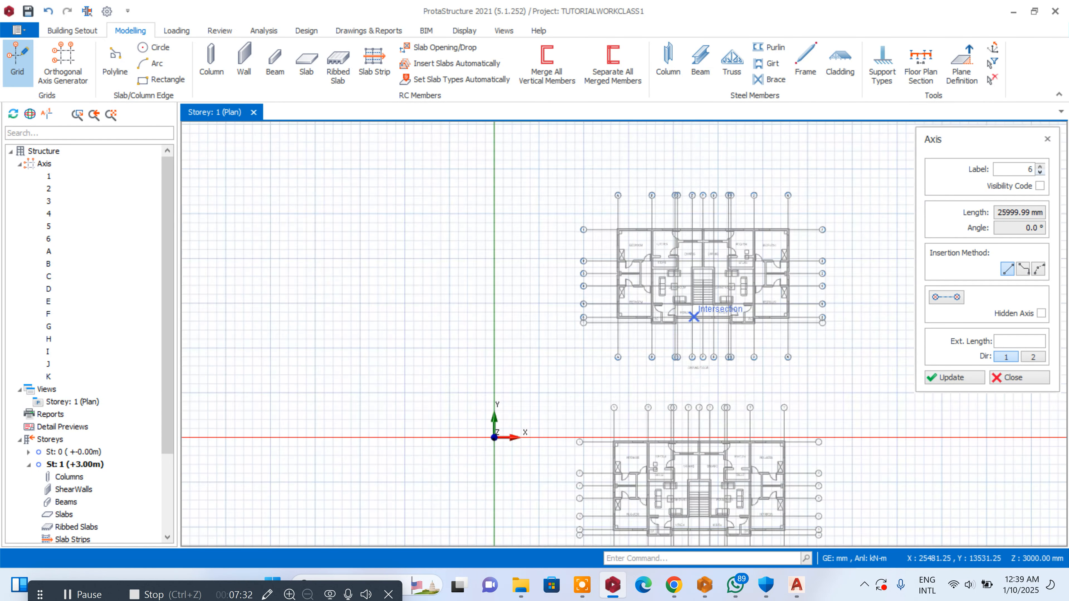
scroll(500, 294, up, 6)
click(541, 353)
scroll(505, 349, down, 5)
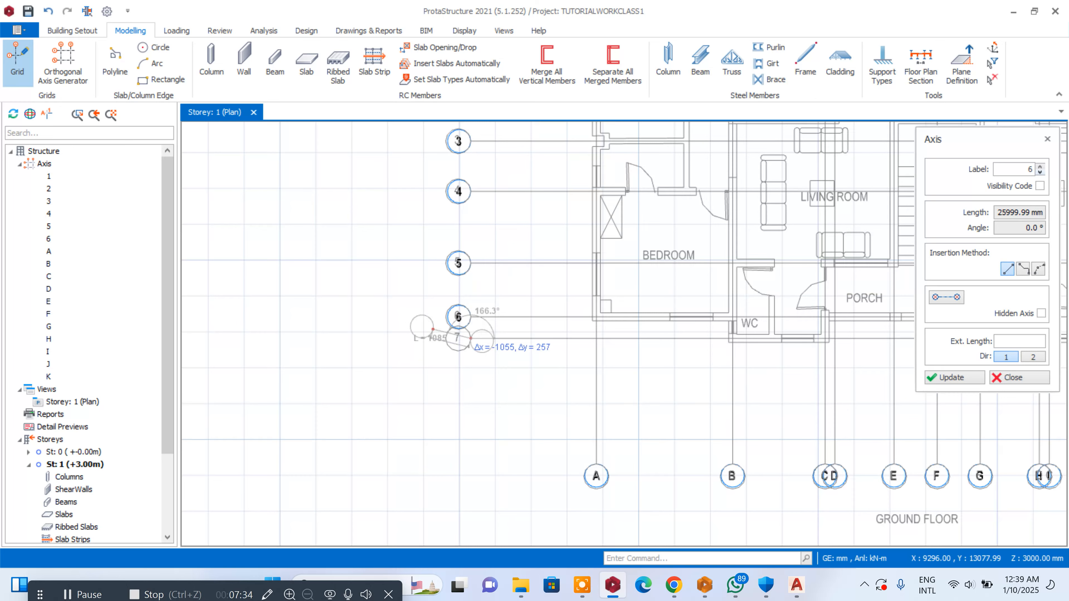
scroll(764, 324, up, 6)
scroll(764, 324, up, 2)
click(764, 324)
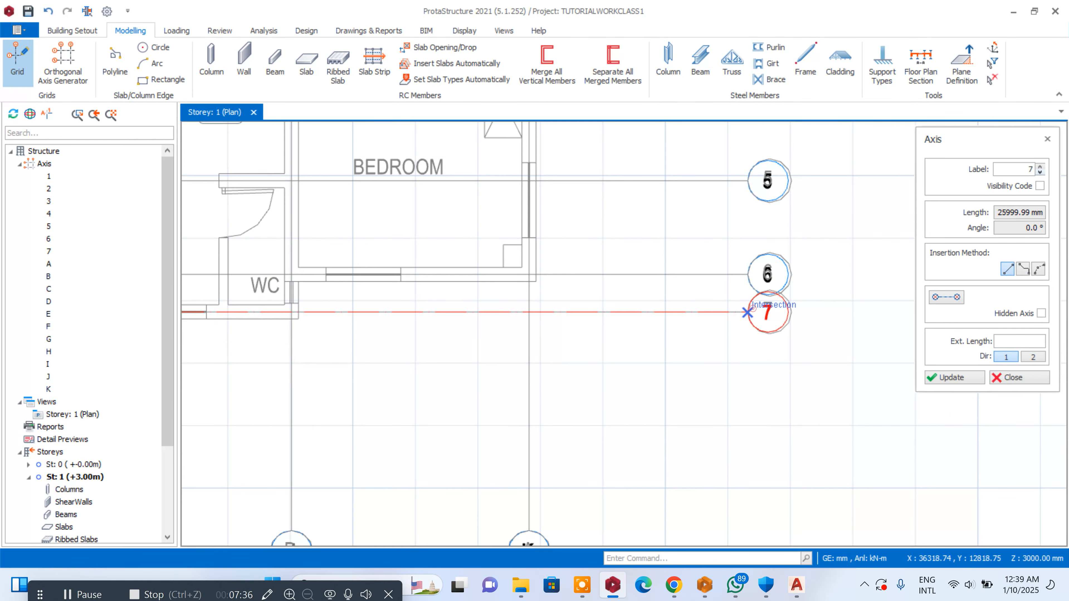
scroll(757, 312, down, 6)
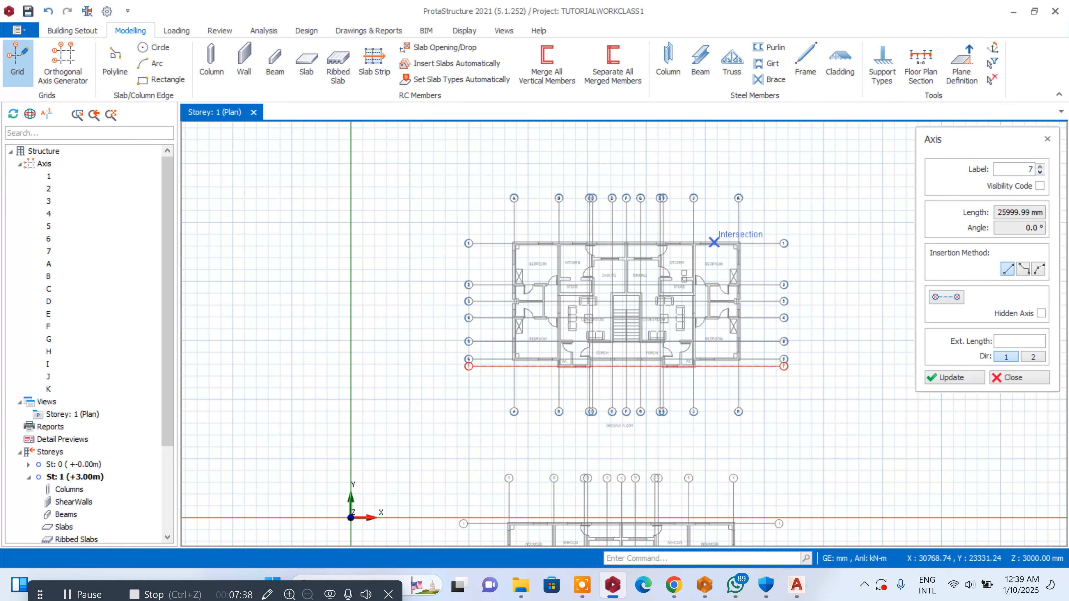
scroll(712, 236, up, 6)
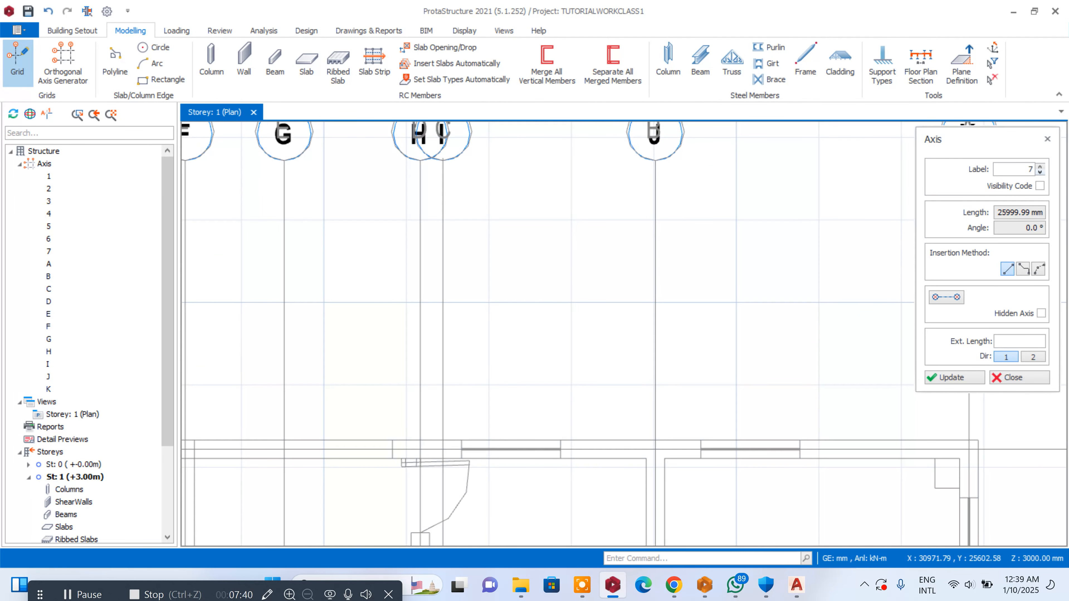
click(1022, 376)
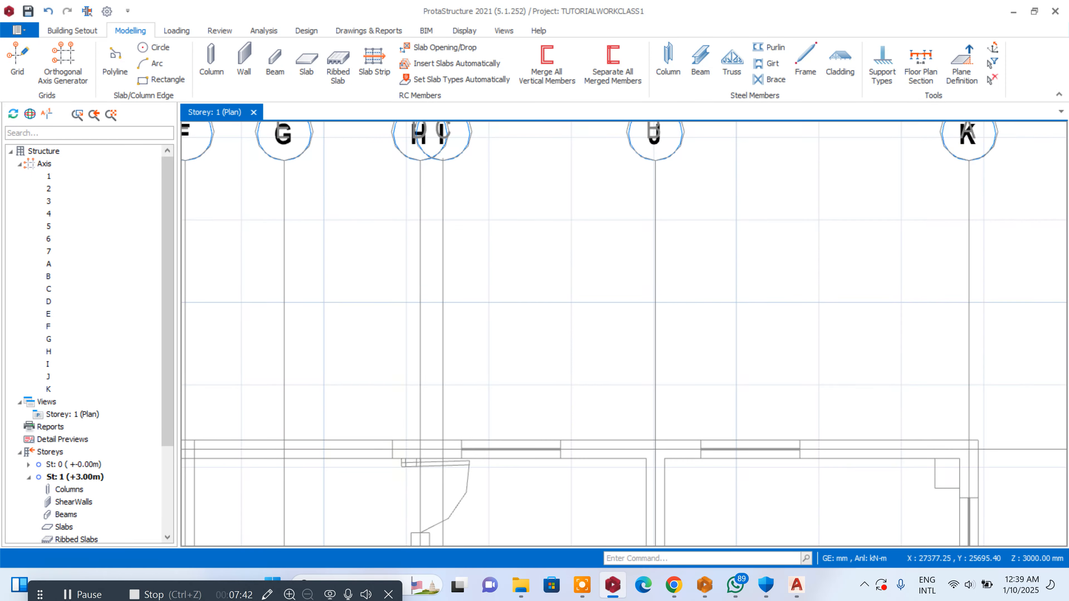
scroll(502, 244, down, 3)
click(17, 61)
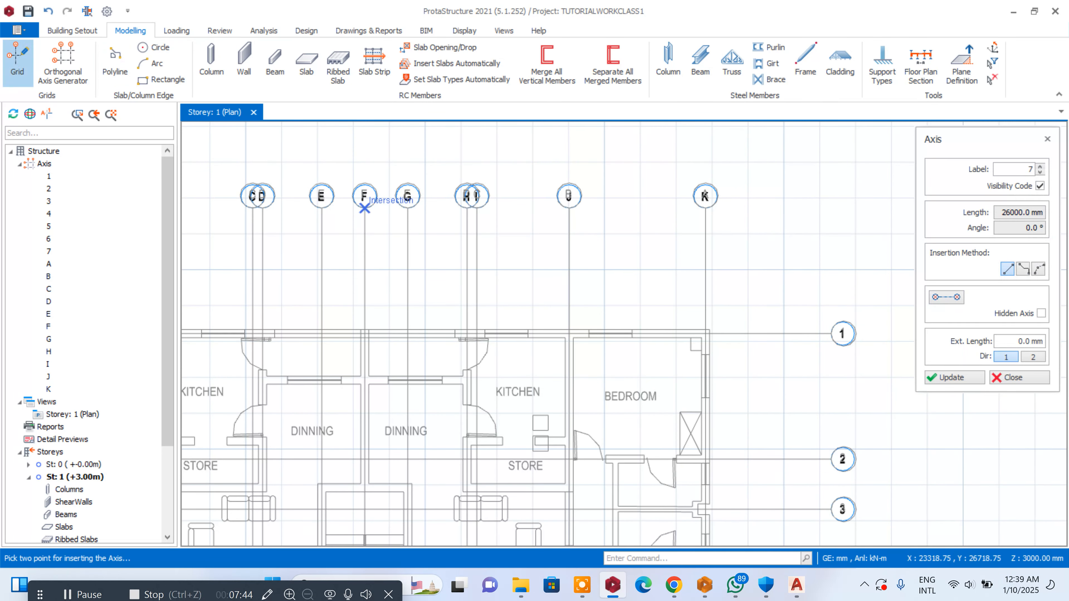
scroll(364, 208, up, 6)
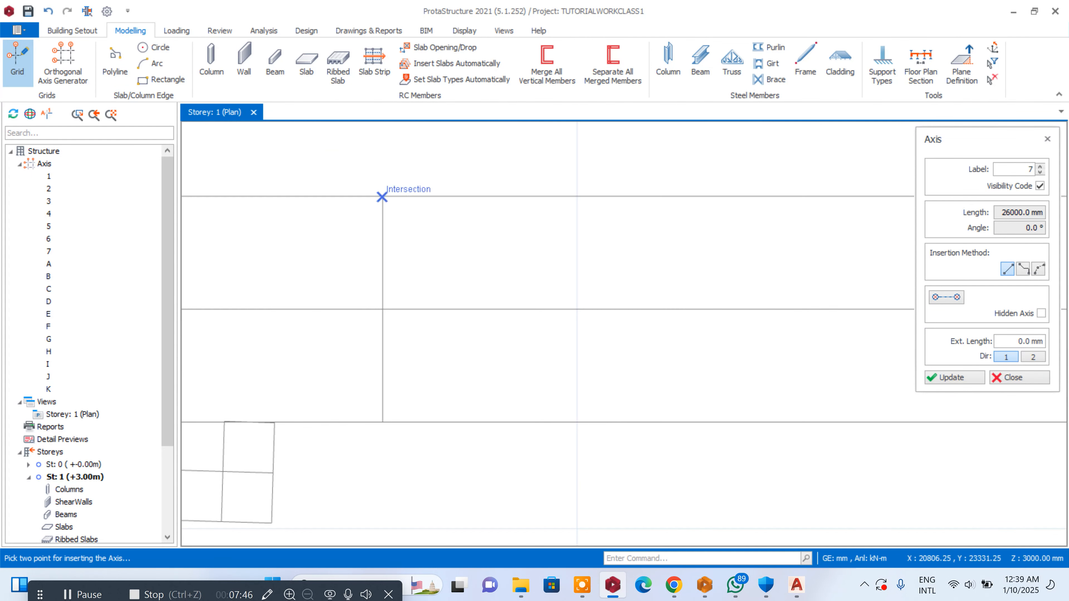
click(382, 197)
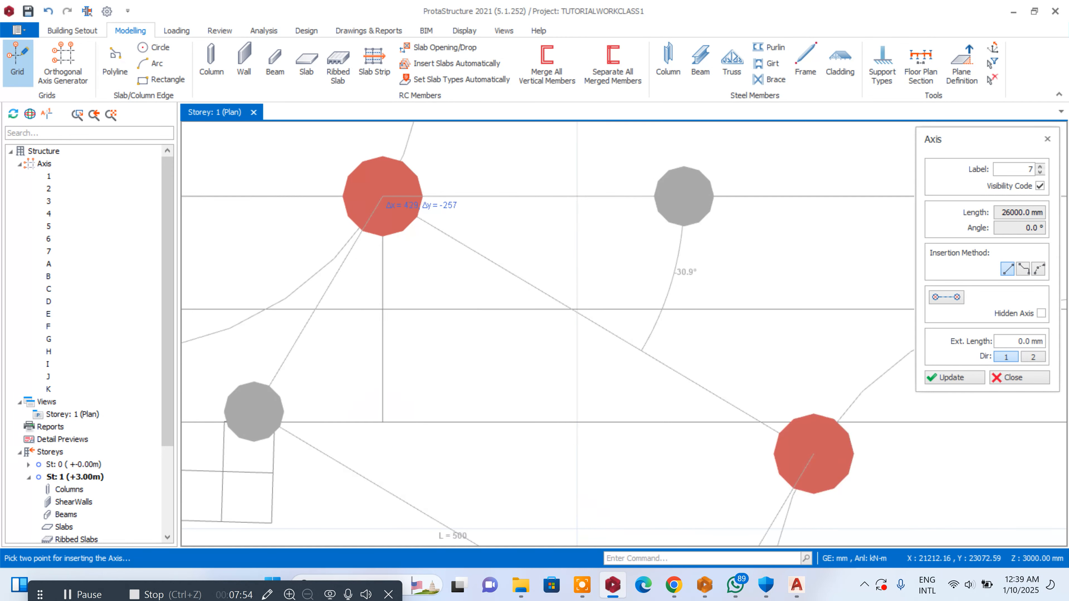
click(1024, 380)
- Start a concrete column with b1 and b2 of 225 mm and centre it on the axis intersection
scroll(909, 371, down, 2)
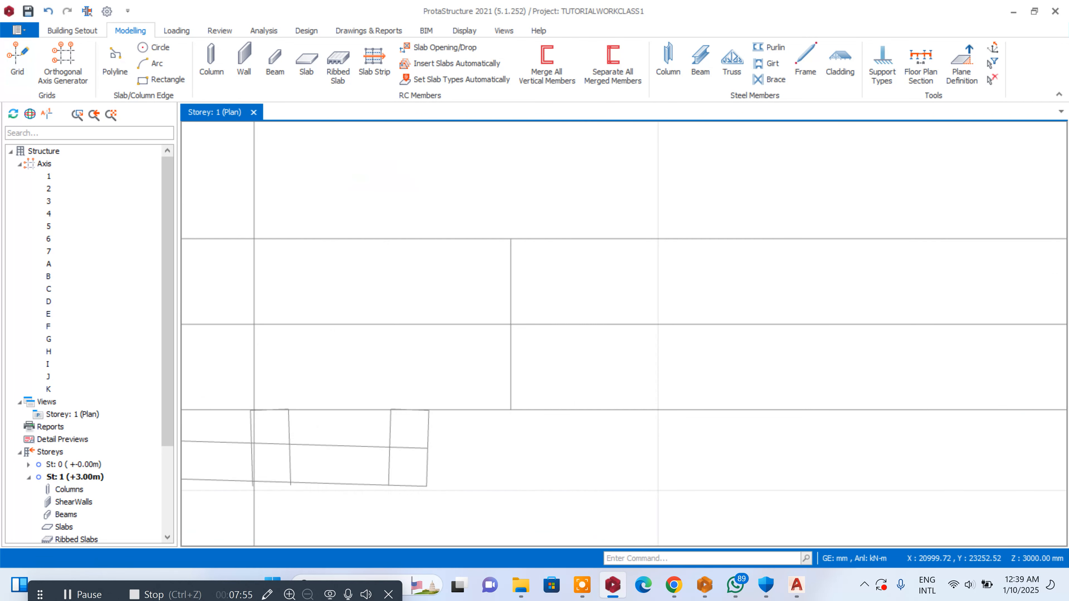
click(202, 80)
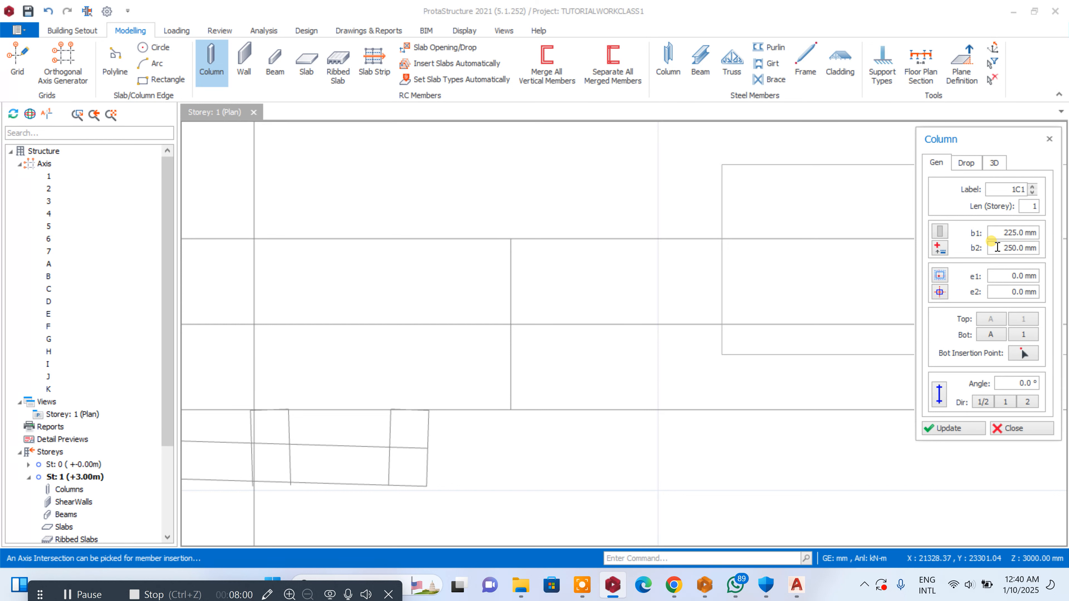
drag(1060, 256, 1059, 257)
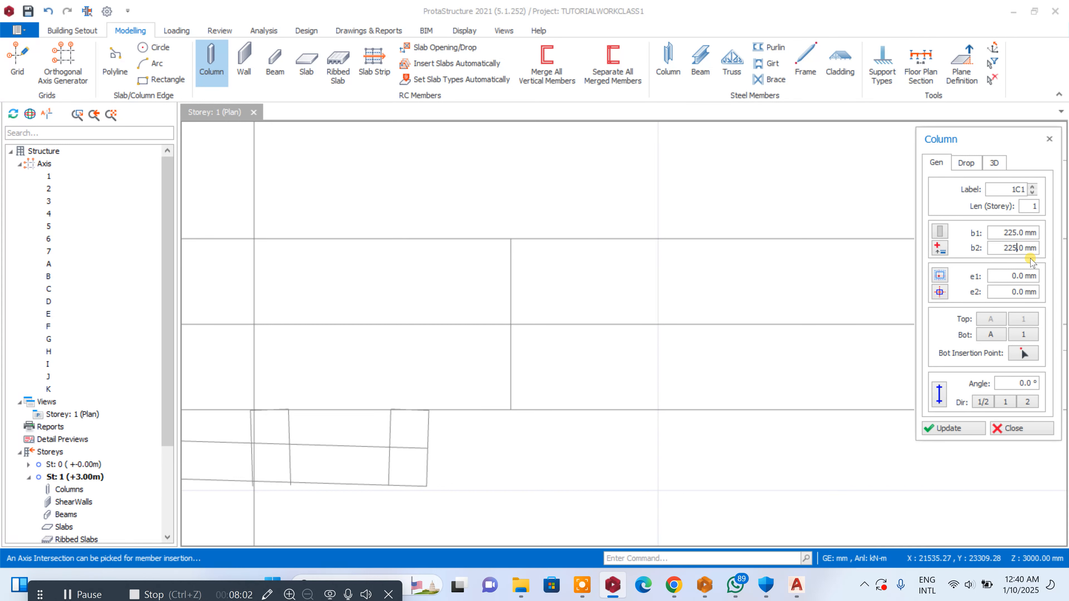
click(953, 429)
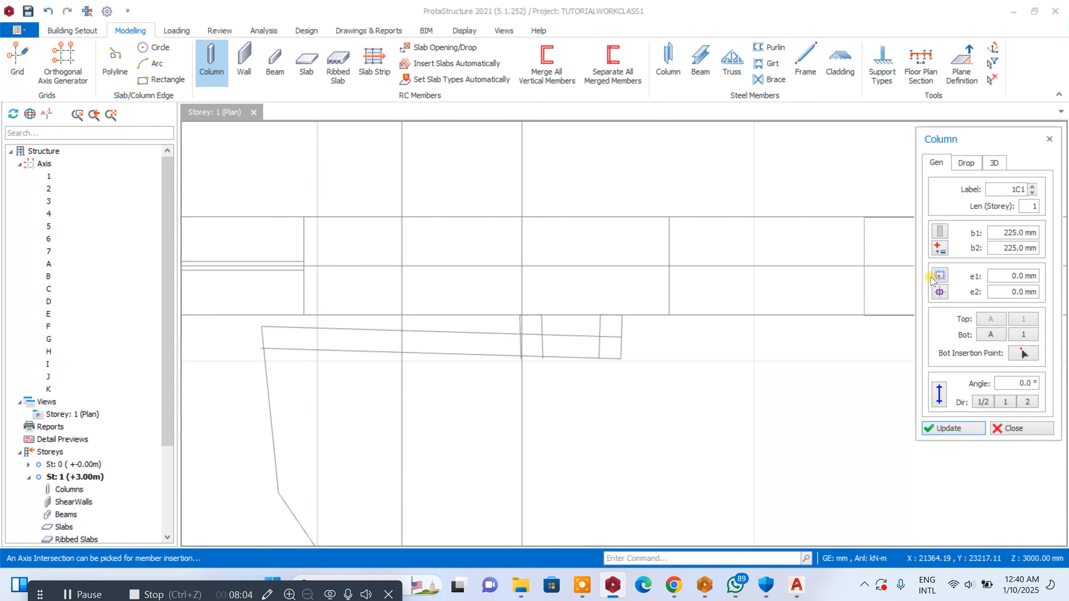
click(941, 293)
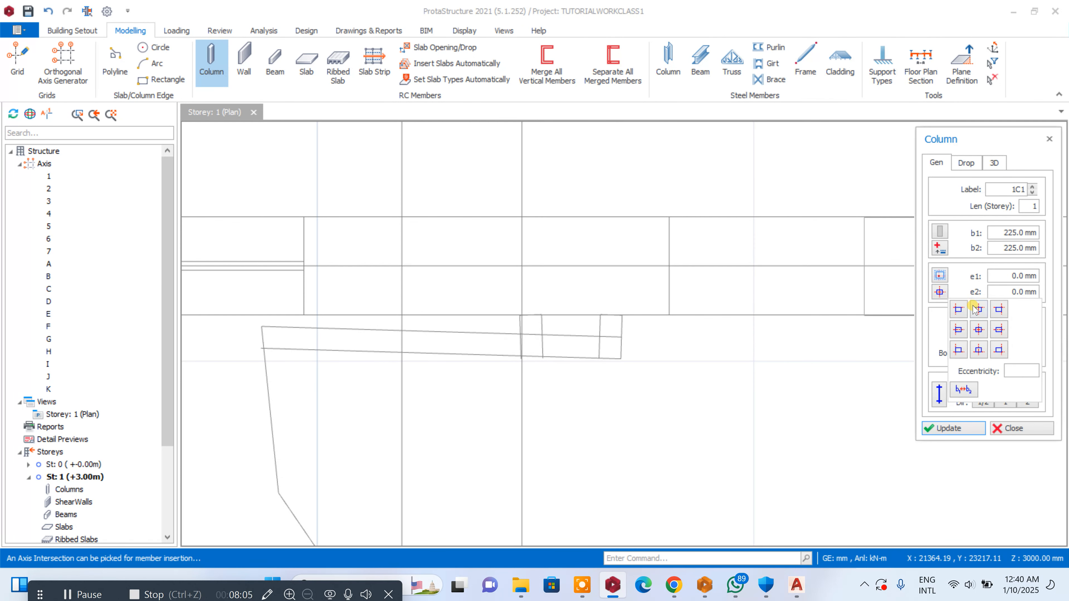
click(977, 331)
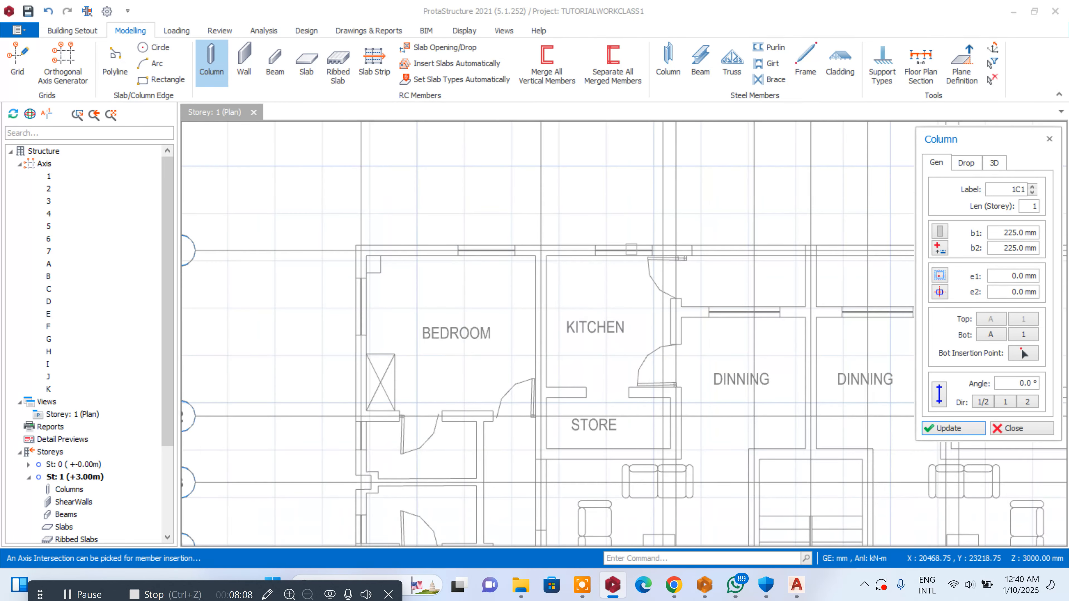
- Place a column at the intersection of axes A and 1 and set its section to 225 x 225 mm
scroll(388, 248, up, 3)
click(324, 253)
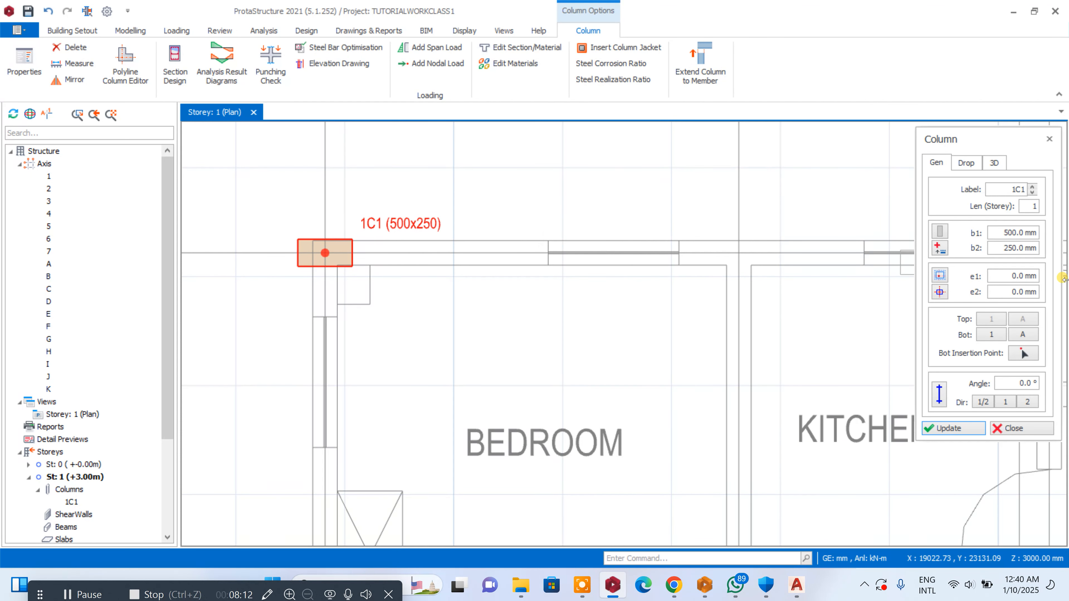
click(1004, 233)
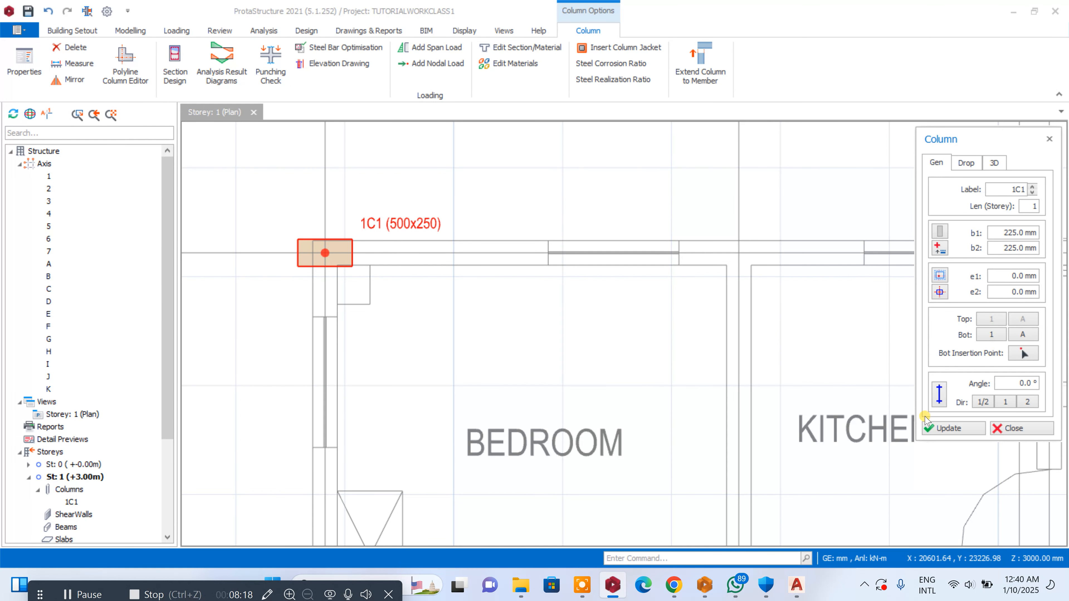
click(943, 428)
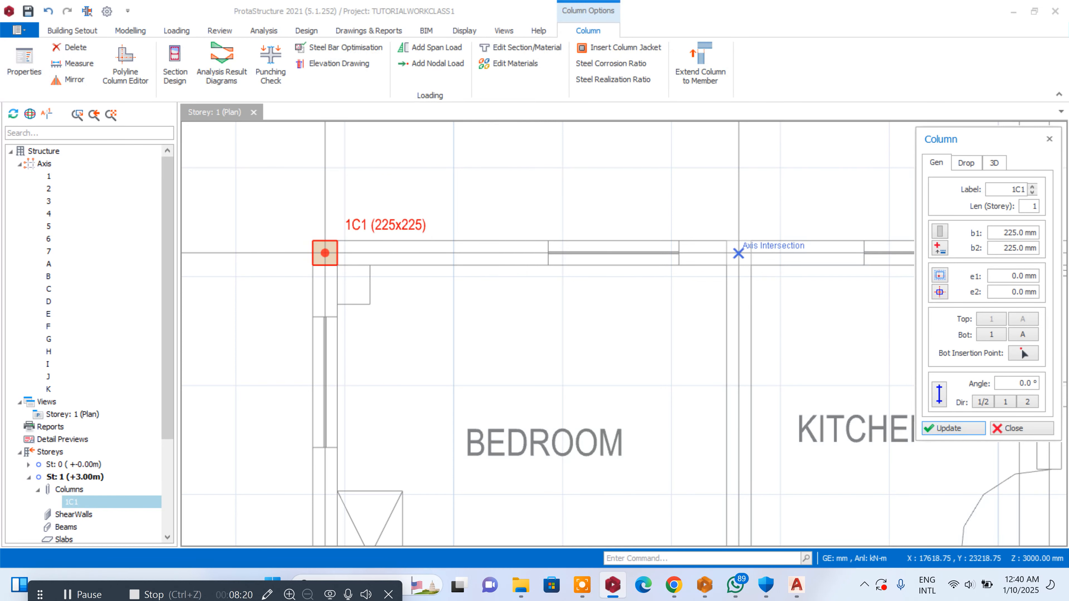
- Insert 225 x 225 mm columns along axis 1 at its intersections with axes B and D
scroll(475, 257, down, 2)
scroll(585, 253, up, 2)
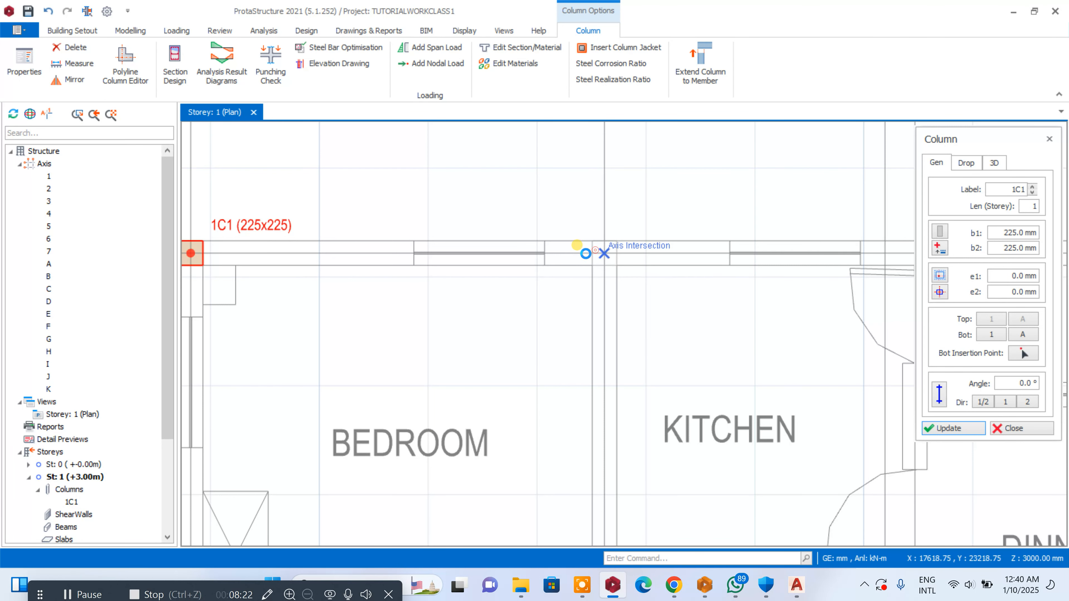
click(586, 253)
scroll(421, 272, down, 3)
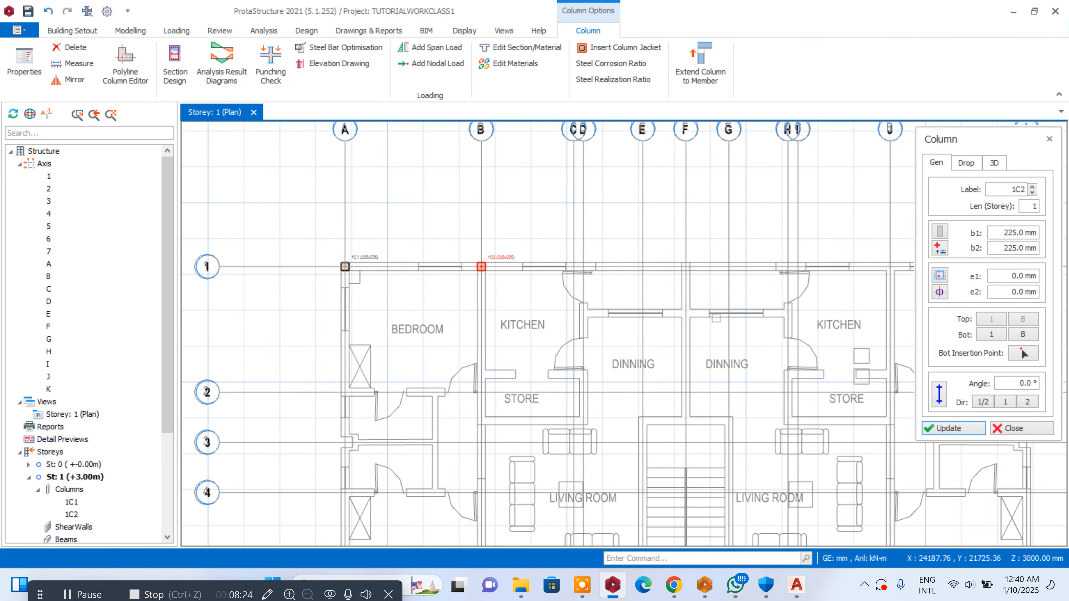
click(660, 280)
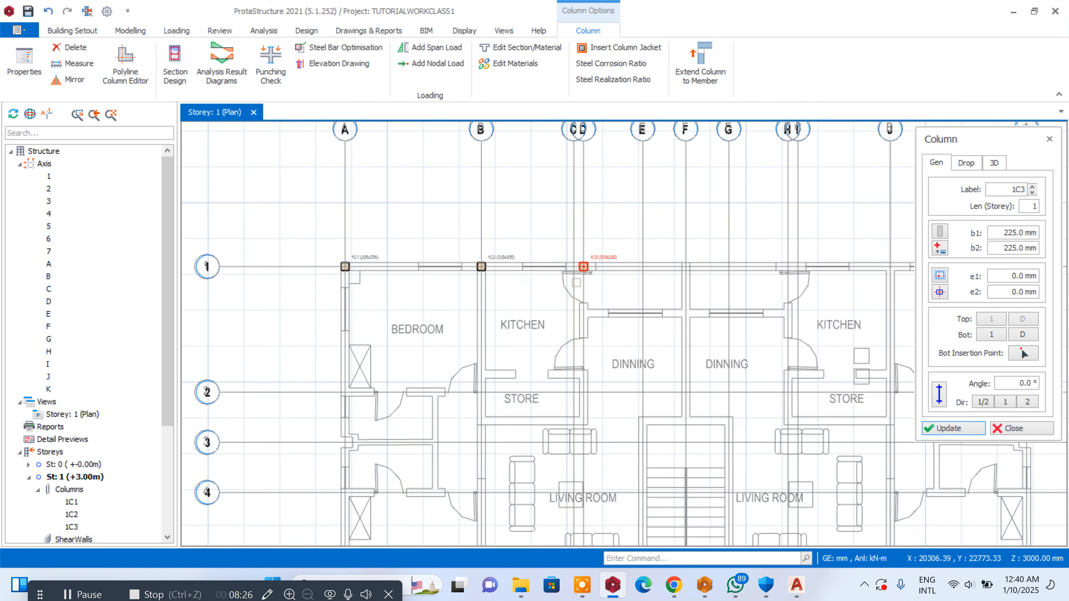
- Insert 225 x 225 mm columns along axis 1 at its intersections with axes F, H, J and K
scroll(660, 280, down, 3)
scroll(623, 279, up, 5)
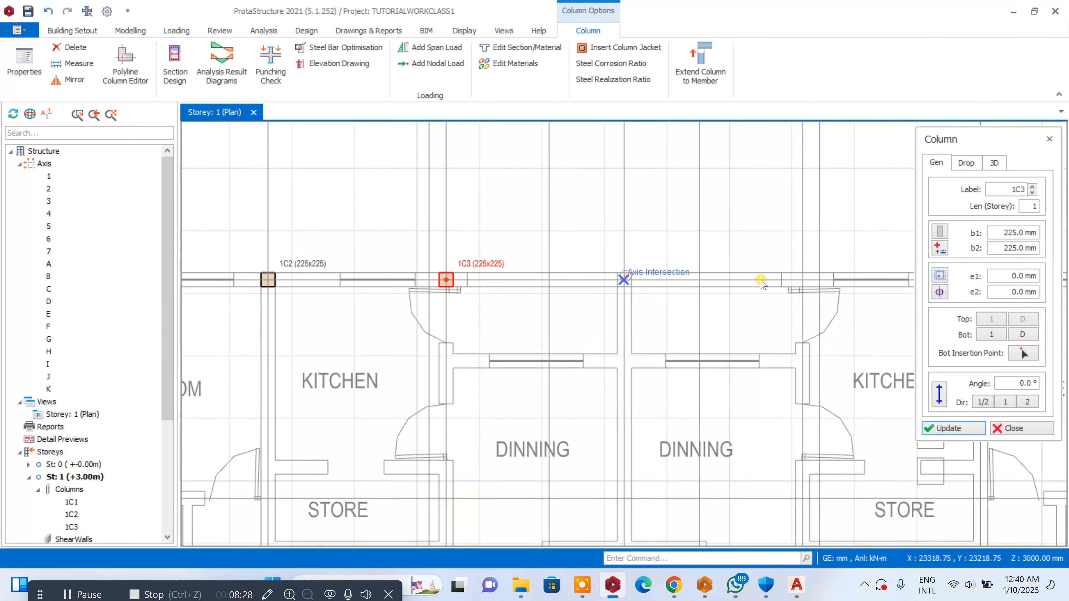
click(761, 281)
click(801, 279)
scroll(484, 272, down, 4)
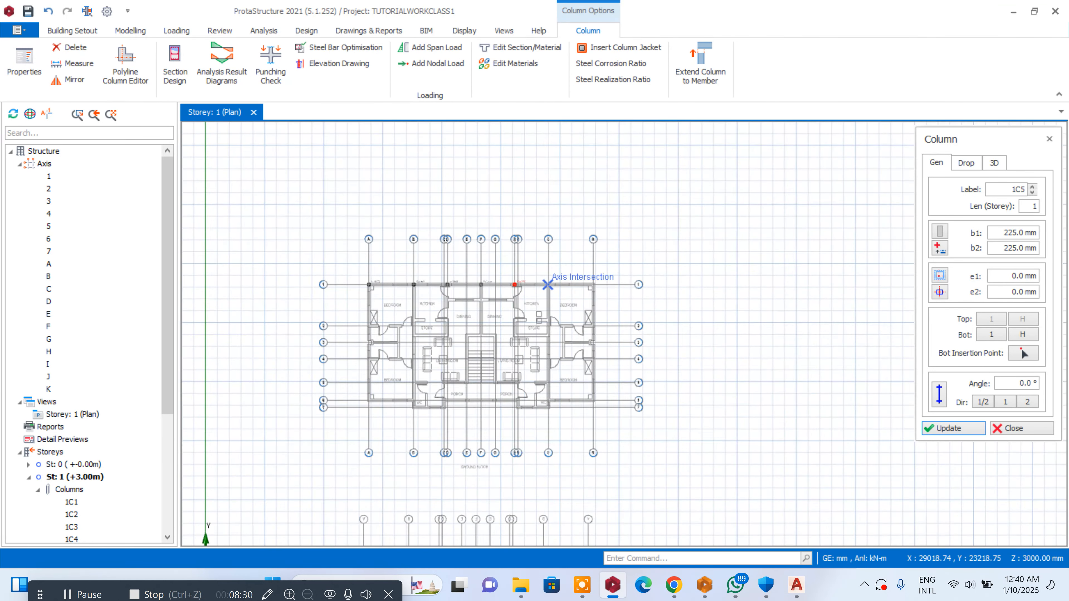
scroll(560, 285, up, 3)
click(502, 288)
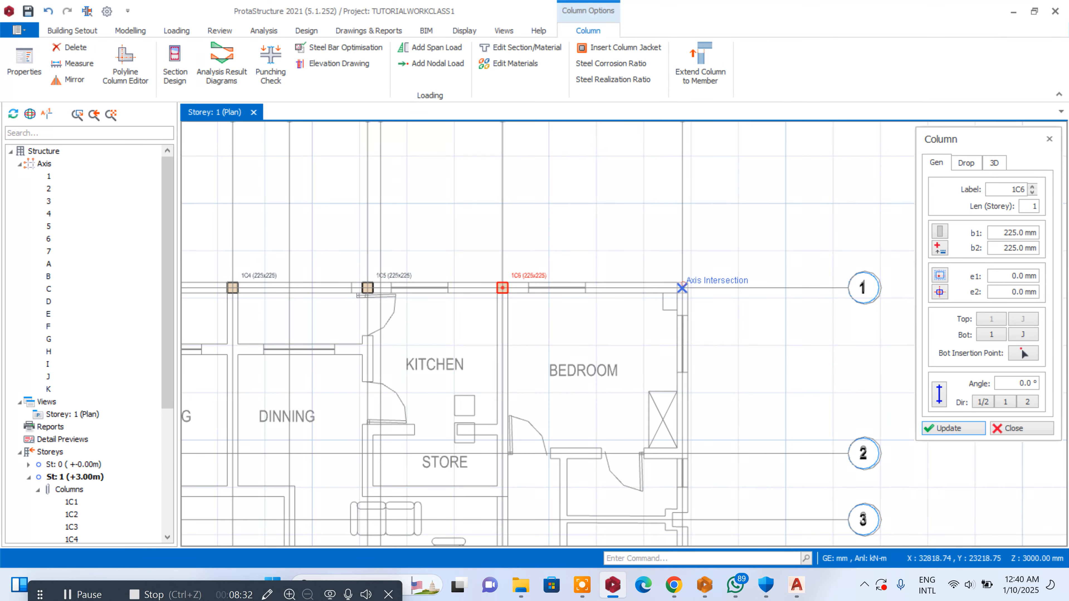
click(683, 287)
- Insert 225 x 225 mm columns along axis A at its intersections with axes 2 and 4
scroll(682, 288, down, 3)
scroll(706, 148, up, 5)
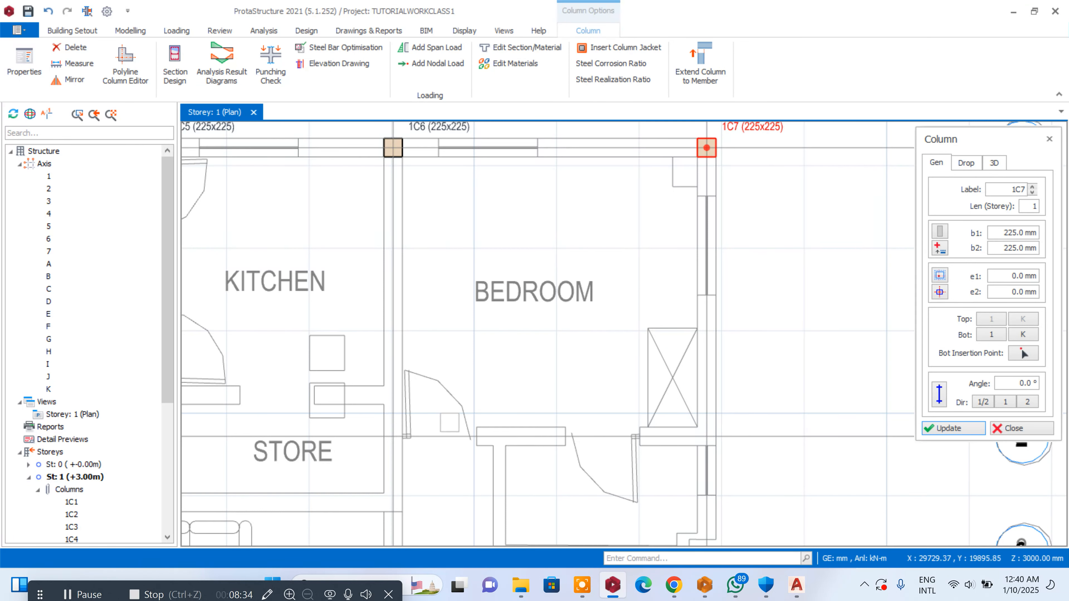
scroll(706, 437, down, 3)
scroll(572, 319, down, 2)
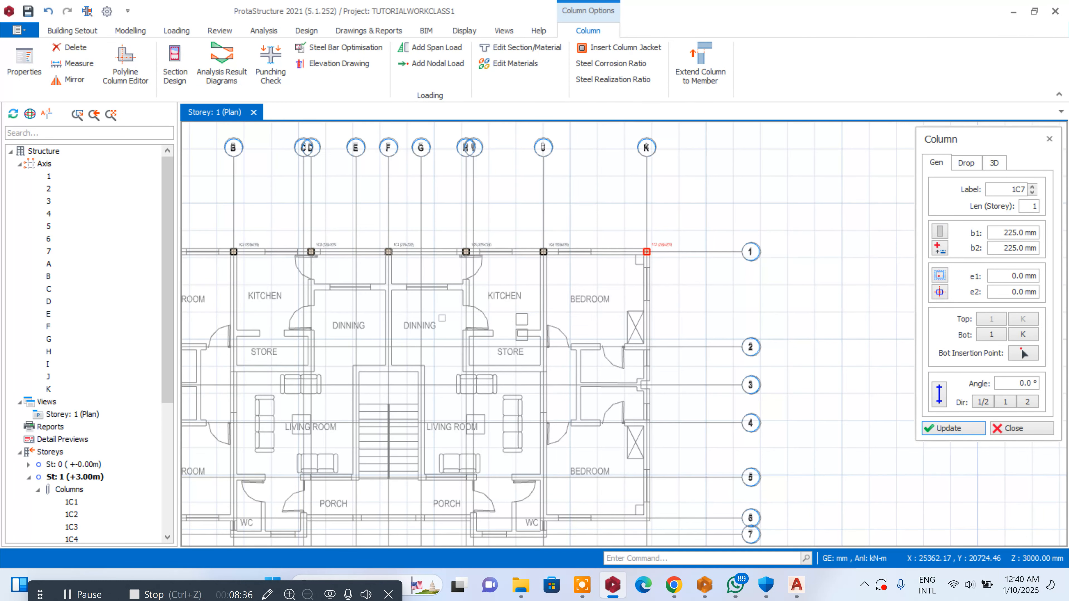
scroll(387, 349, up, 2)
scroll(602, 264, down, 3)
scroll(285, 306, up, 1)
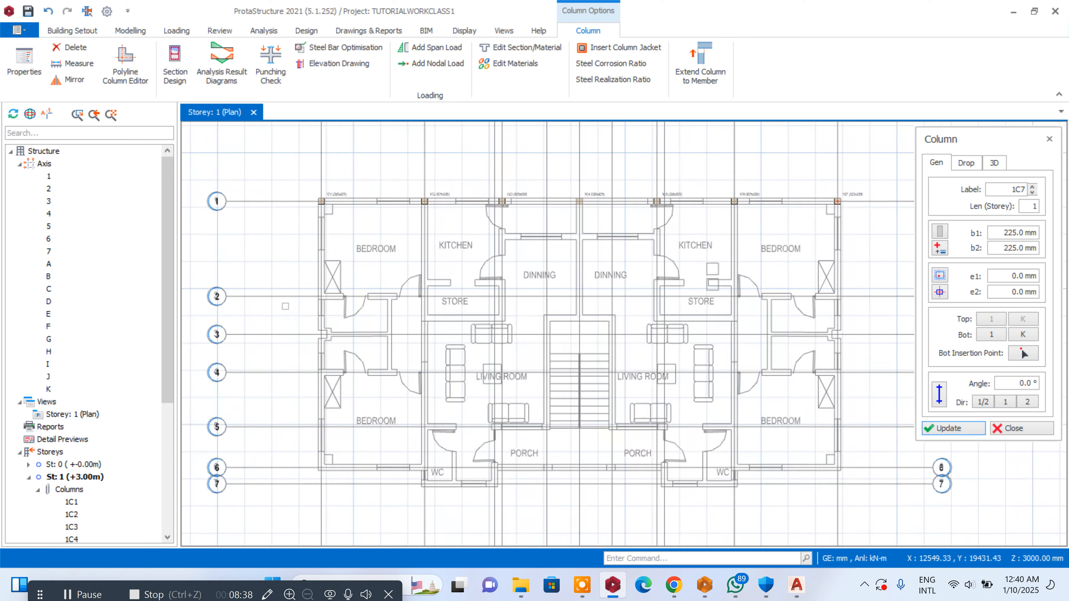
scroll(304, 304, up, 2)
click(376, 288)
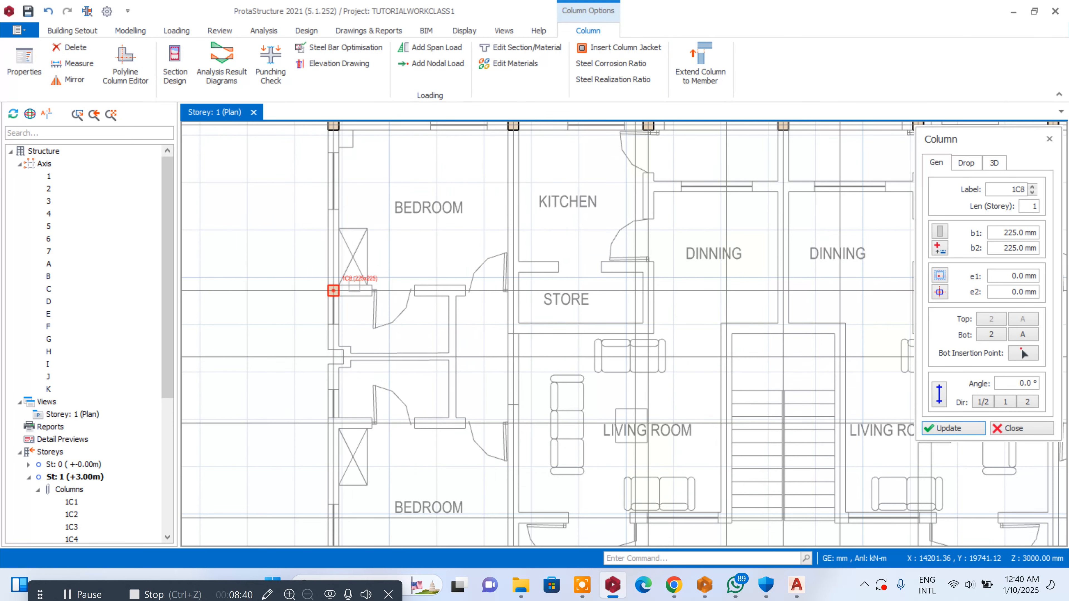
scroll(362, 294, down, 1)
click(334, 387)
- Insert 225 x 225 mm columns at the intersections of axes A and 6 and of axes B and 7
scroll(359, 315, down, 3)
scroll(338, 396, up, 4)
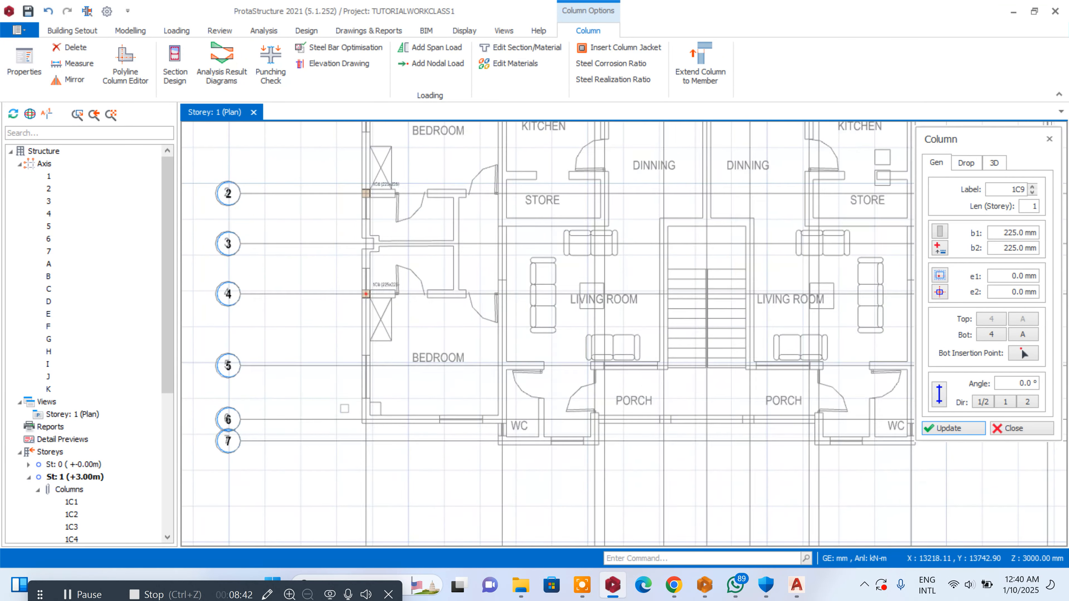
click(372, 423)
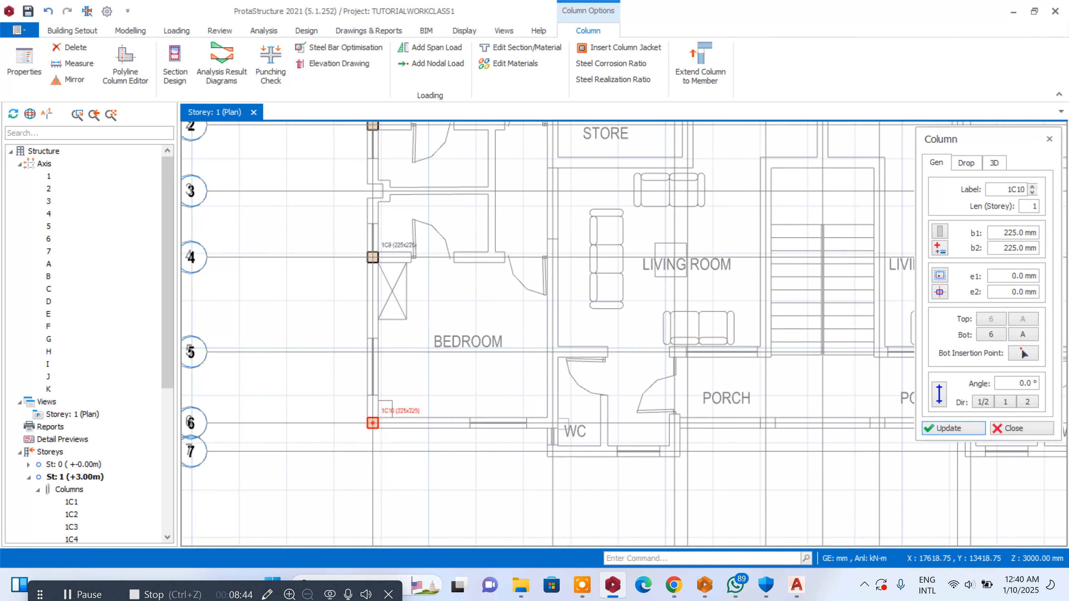
scroll(553, 450, up, 2)
click(553, 450)
scroll(554, 449, down, 2)
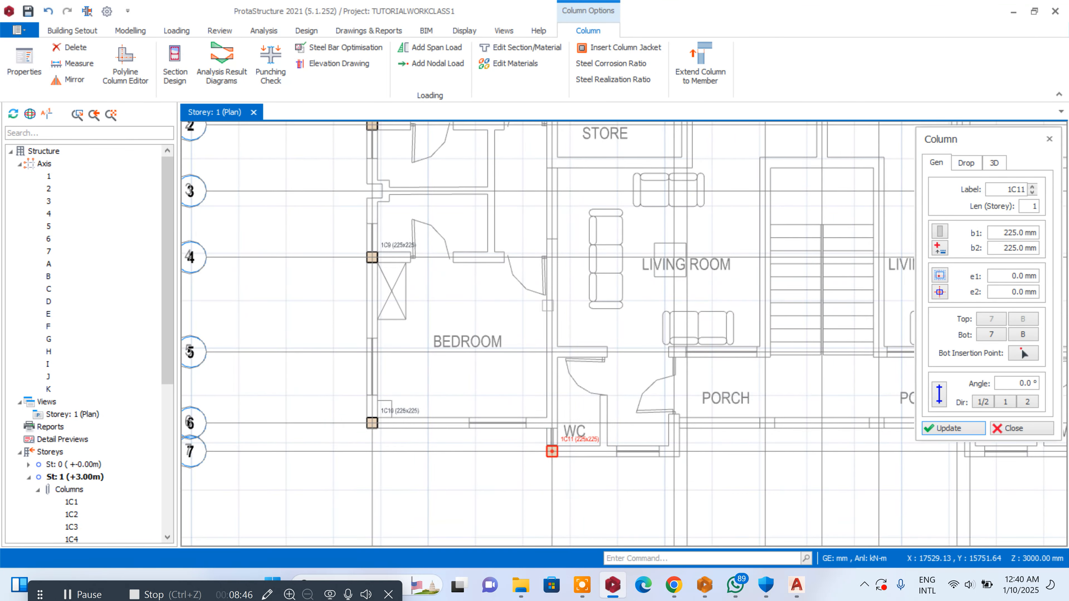
- Insert 225 x 225 mm columns at the intersections of axes B and 4 and of axes C and 7
scroll(554, 250, up, 2)
click(553, 255)
scroll(532, 337, down, 3)
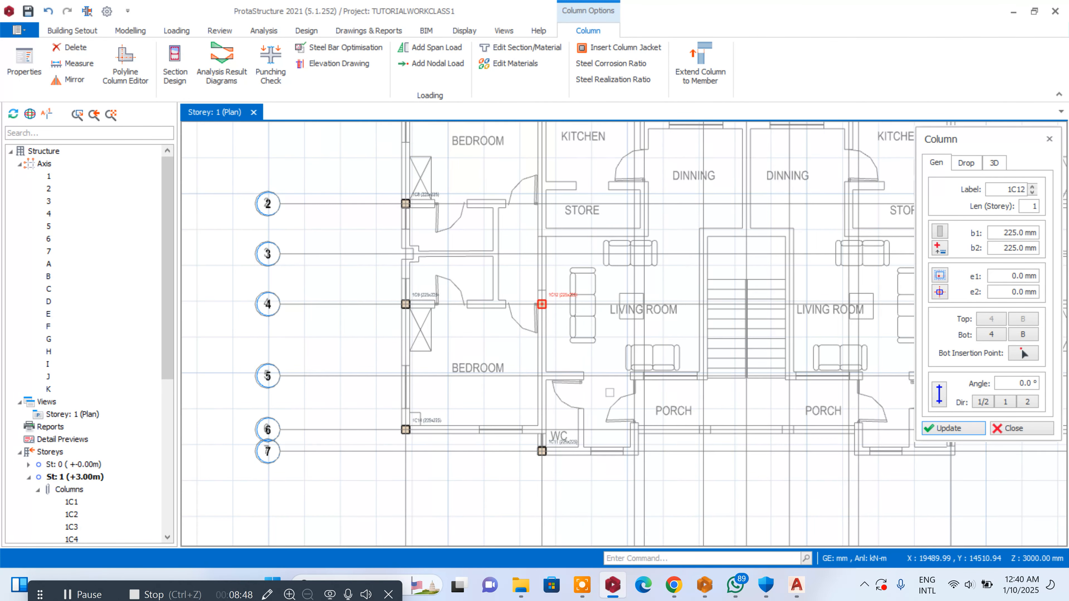
scroll(623, 449, up, 4)
click(624, 447)
scroll(623, 446, down, 3)
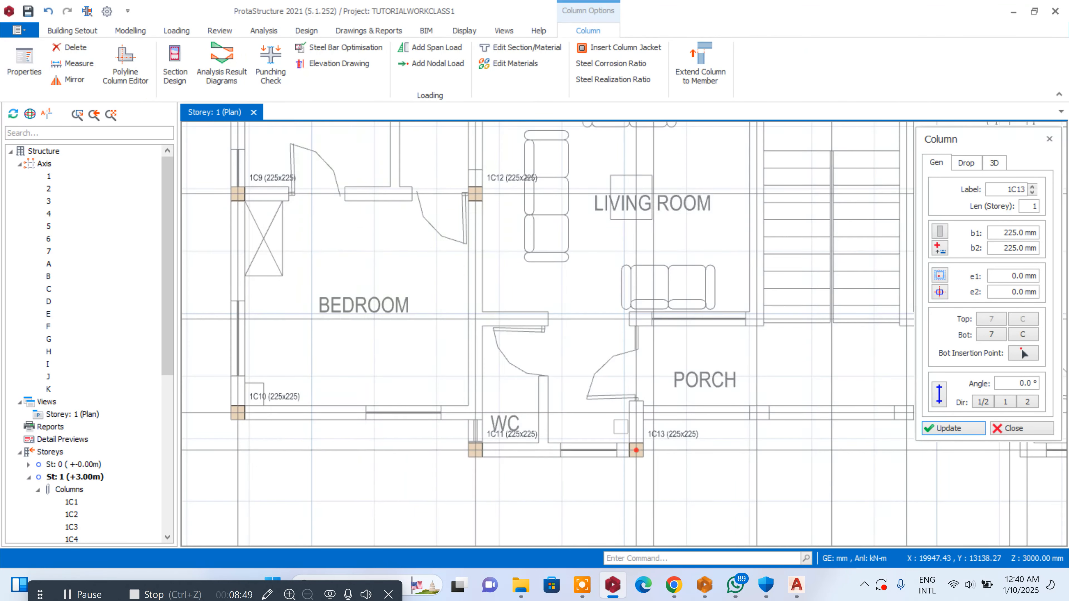
- Insert 225 x 225 mm columns along axis 5 at its intersections with axes E and G
scroll(619, 332, up, 4)
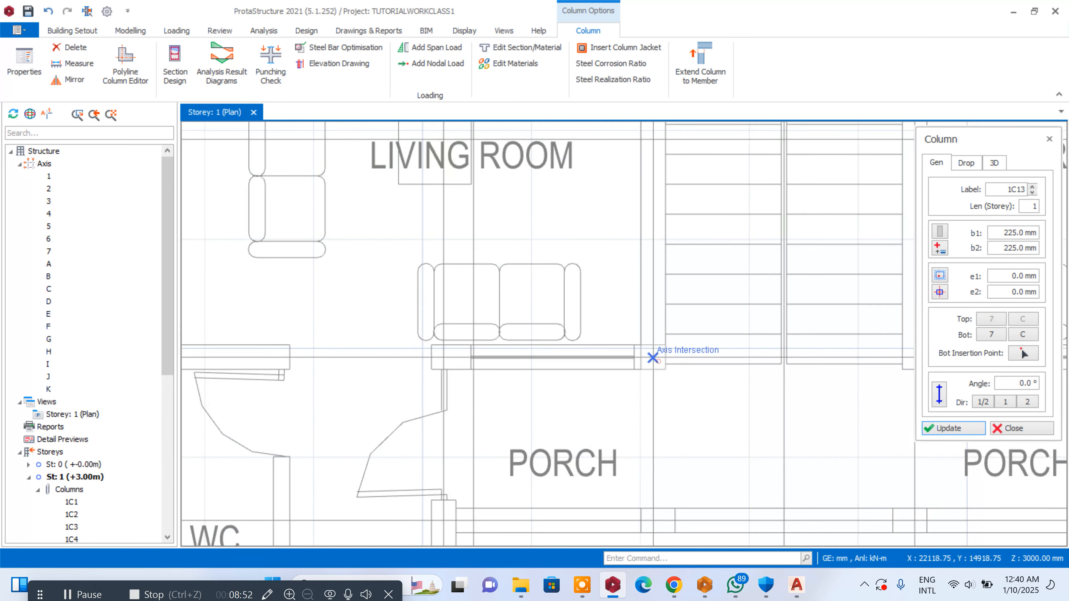
click(653, 357)
scroll(653, 358, down, 3)
scroll(705, 353, up, 3)
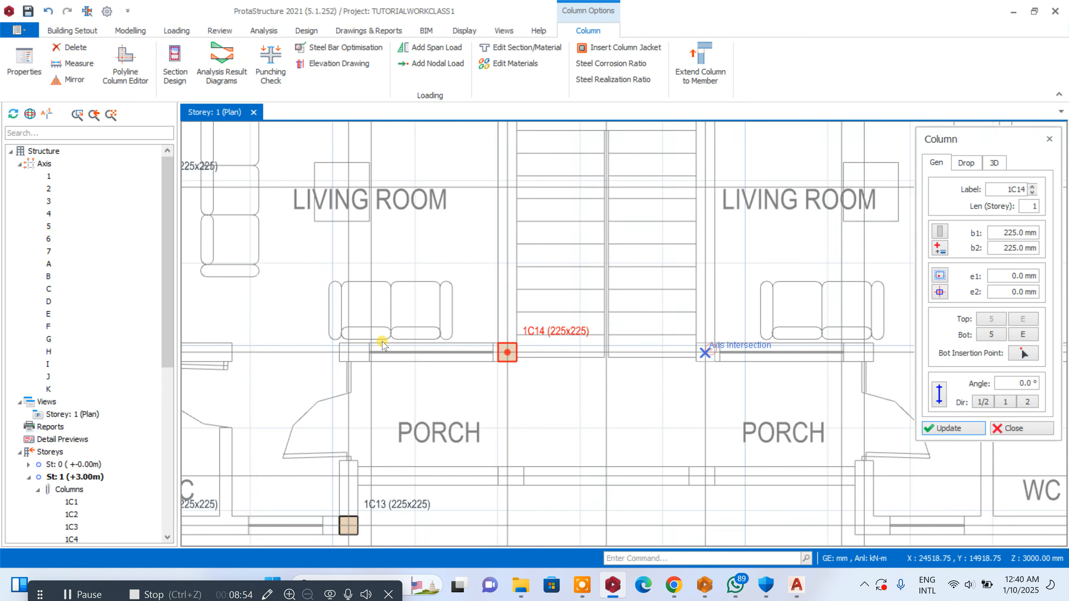
click(705, 352)
scroll(705, 352, down, 3)
- Insert 225 x 225 mm columns along axis 7 at its intersections with axes I and J
scroll(634, 438, up, 4)
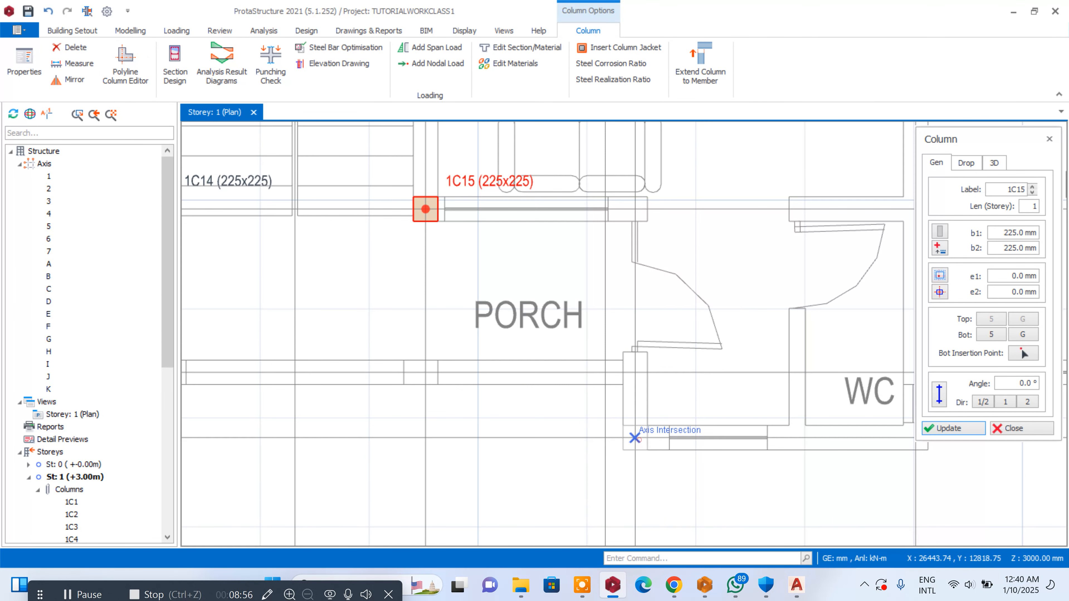
scroll(579, 421, up, 2)
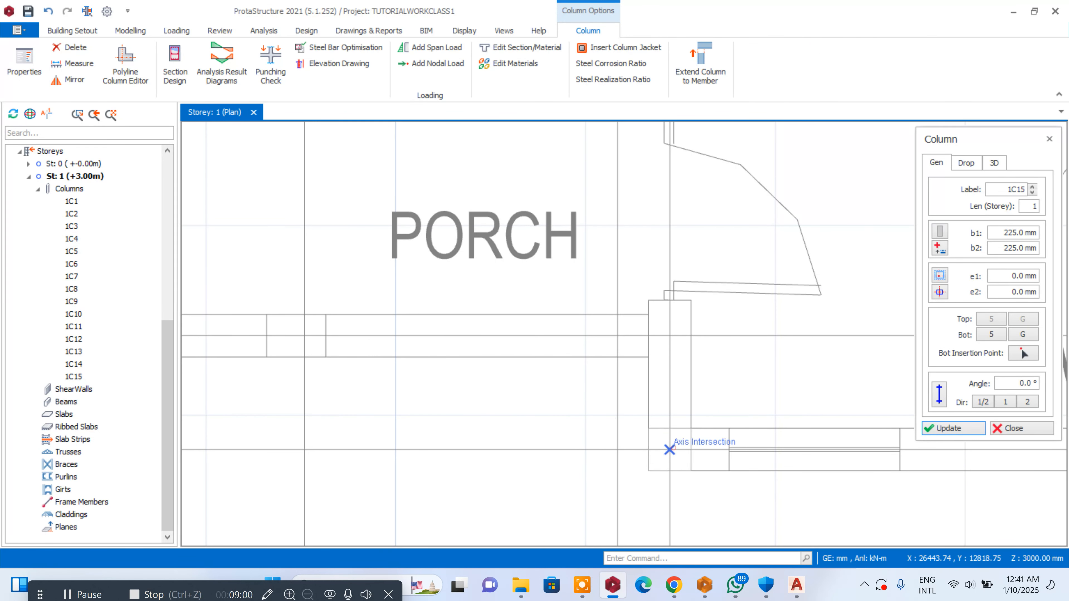
click(669, 450)
scroll(610, 400, down, 3)
scroll(566, 357, up, 3)
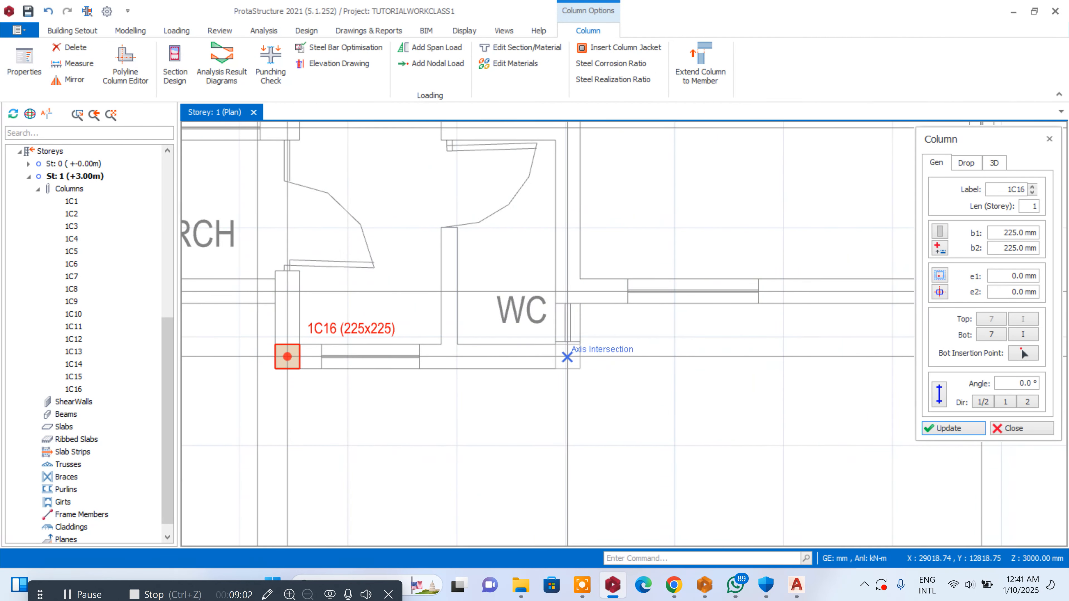
click(566, 357)
scroll(580, 393, down, 3)
- Insert 225 x 225 mm columns at the intersections of axes K and 6 and of axes J and 4
scroll(579, 393, up, 2)
scroll(579, 393, down, 1)
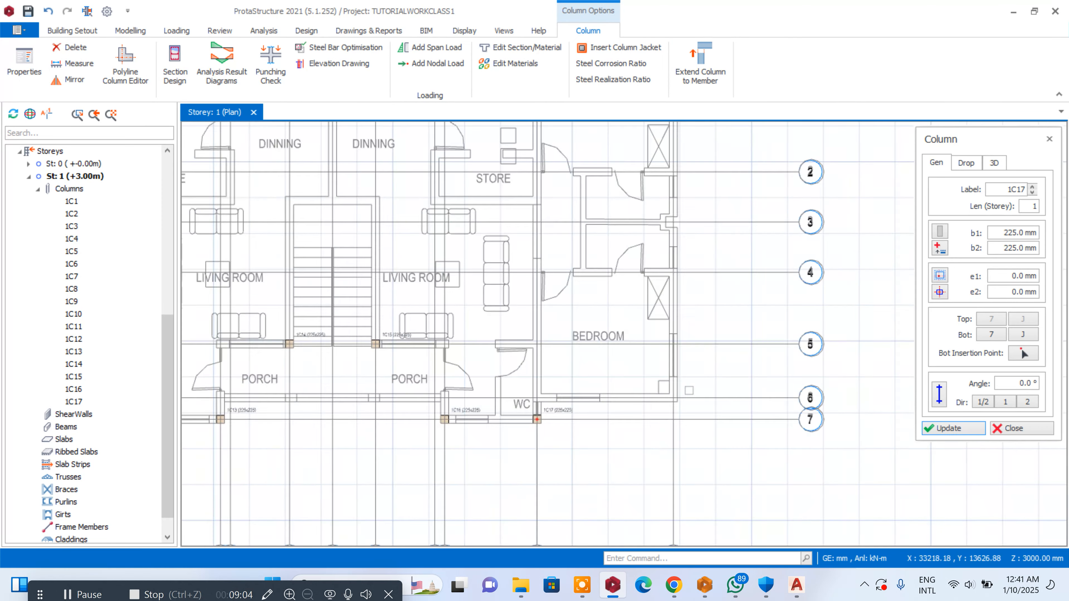
scroll(688, 390, up, 2)
click(658, 403)
scroll(658, 402, down, 3)
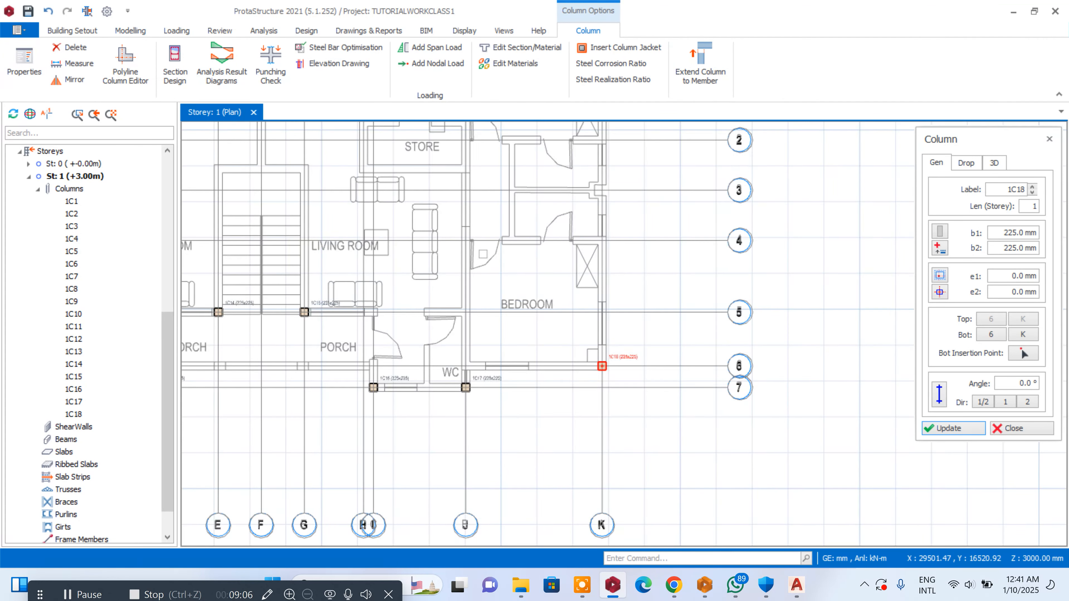
scroll(602, 357, up, 2)
click(460, 237)
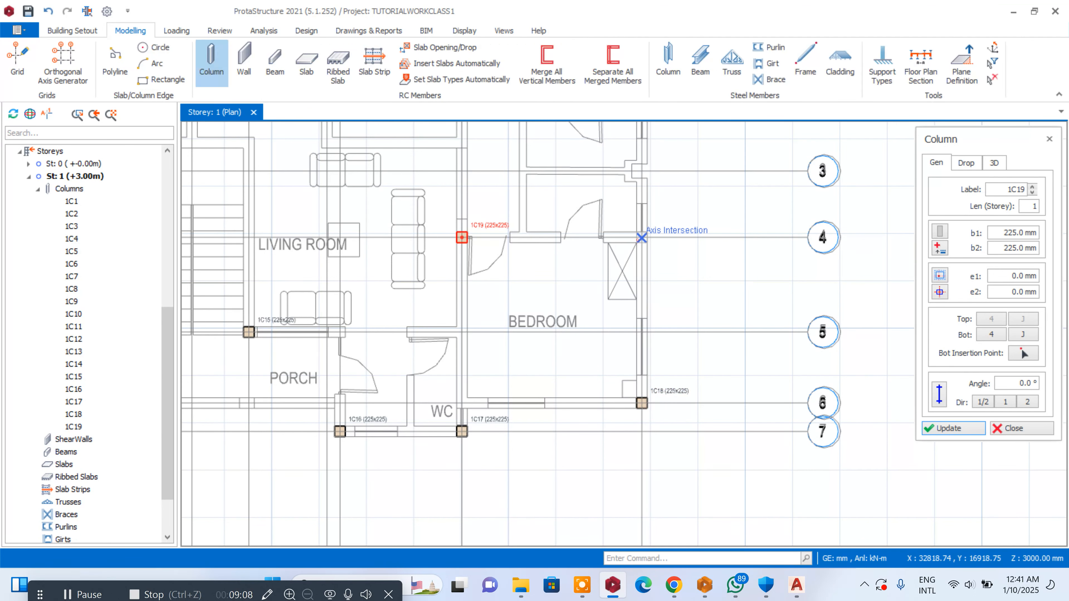
- Insert 225 x 225 mm columns along axis K at its intersections with axes 4 and 2, and end column placement
click(641, 237)
scroll(641, 237, down, 3)
scroll(642, 237, up, 2)
click(648, 267)
scroll(648, 267, up, 3)
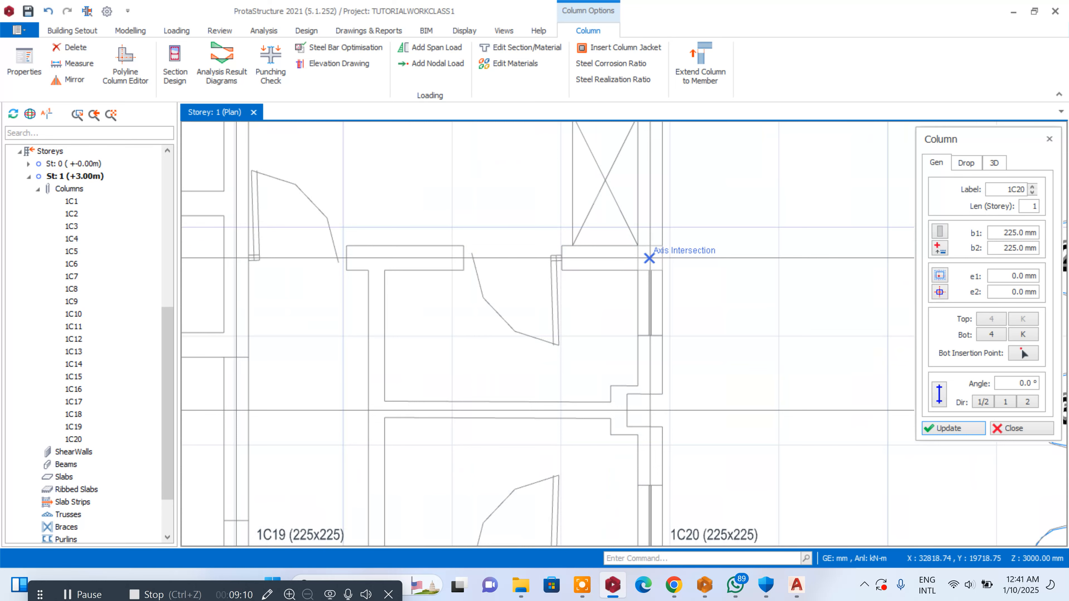
scroll(754, 268, down, 1)
scroll(755, 268, down, 3)
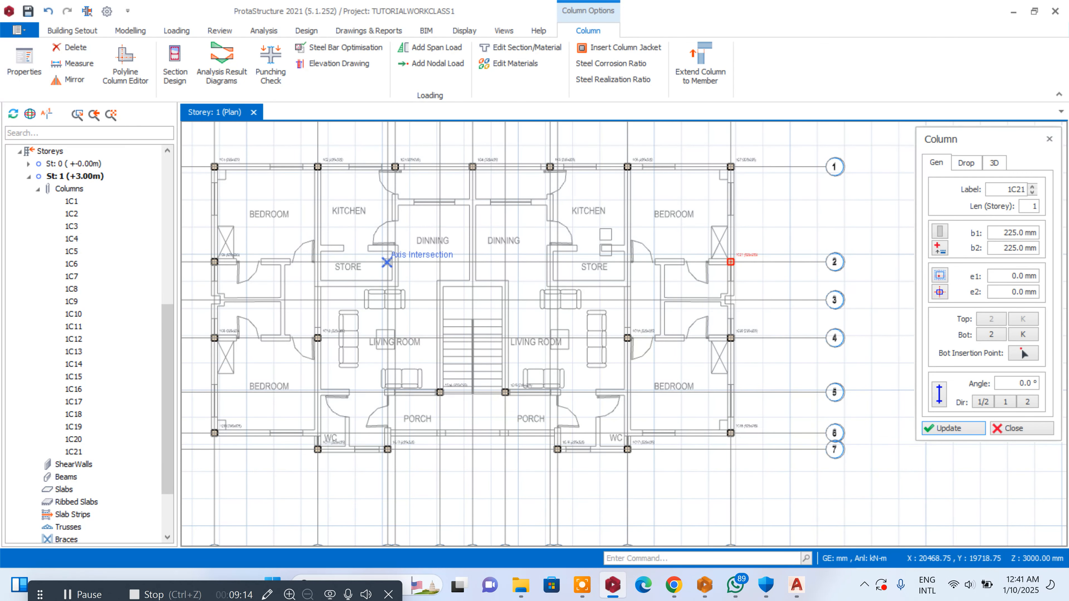
scroll(337, 284, up, 1)
scroll(575, 296, down, 3)
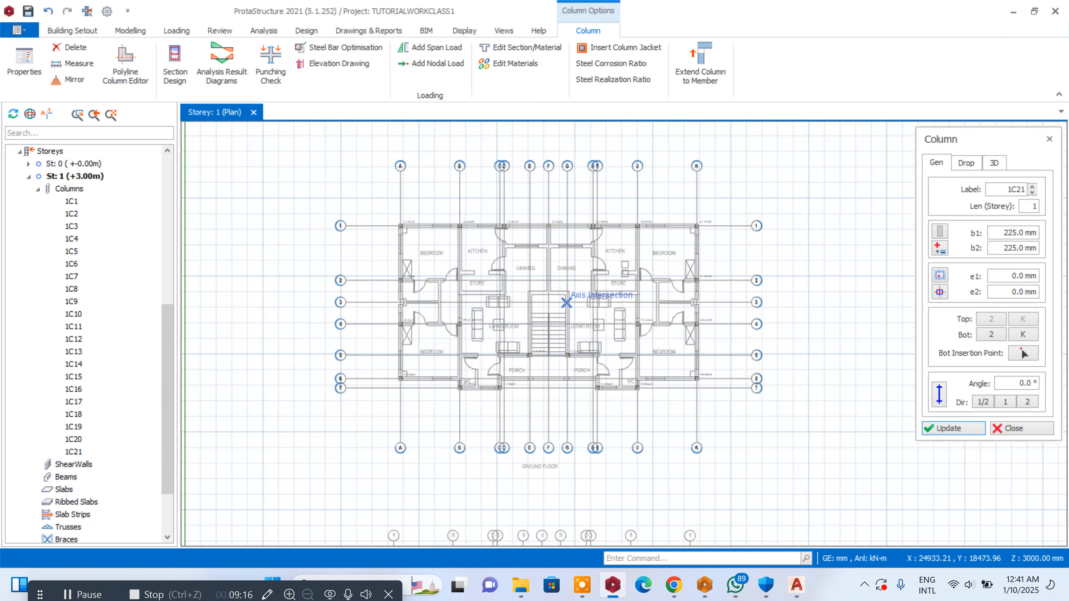
scroll(733, 280, up, 4)
key(Escape)
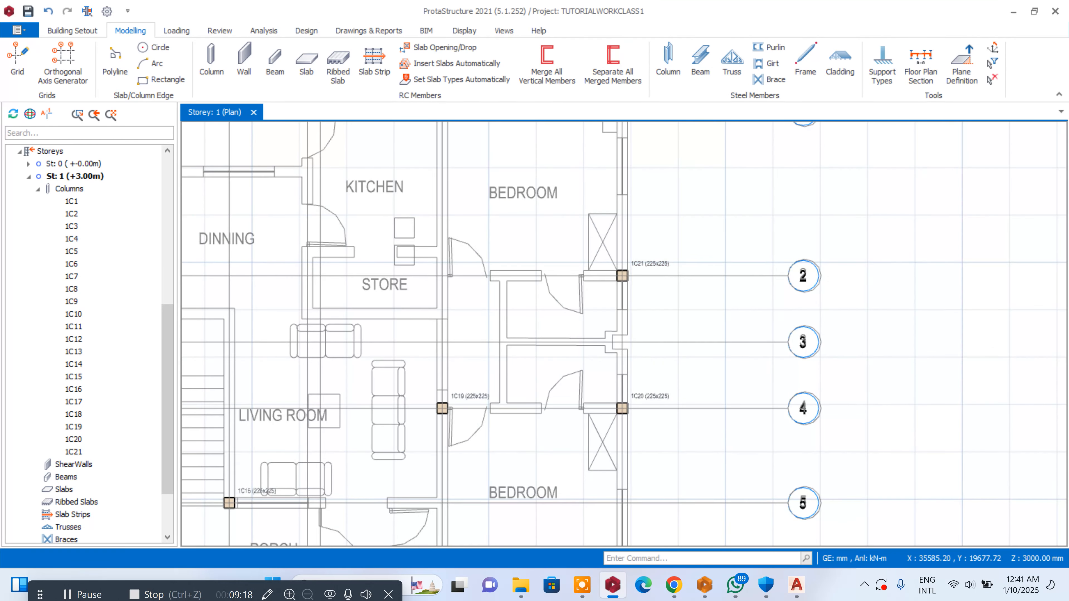
- Offset axis 2 towards axis 3, placing the new axis on the outer edge of the wall above the staircase
scroll(761, 271, up, 2)
click(814, 274)
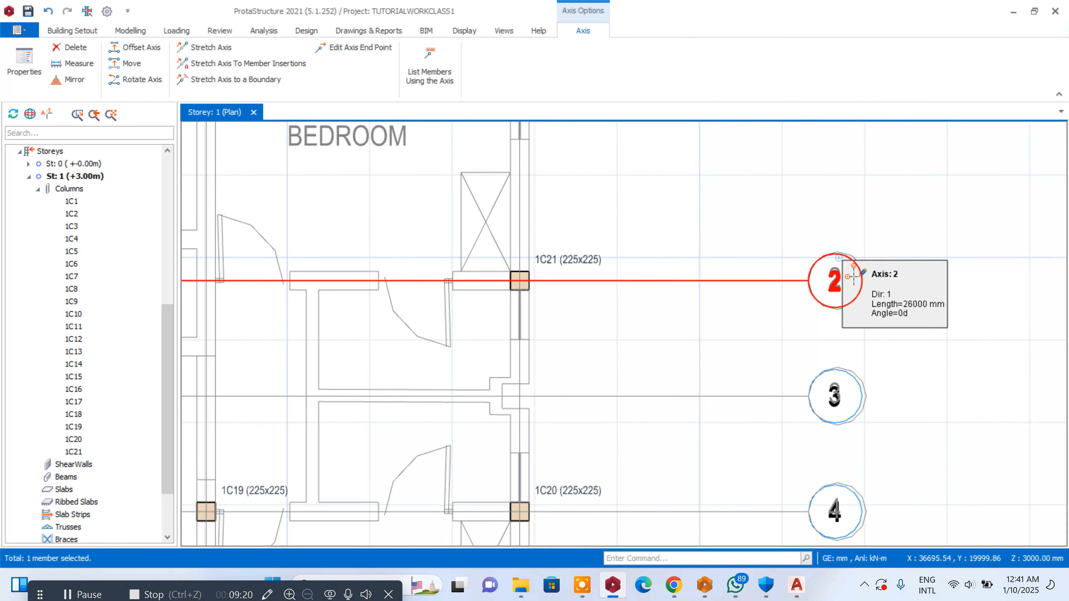
right_click(838, 256)
click(867, 339)
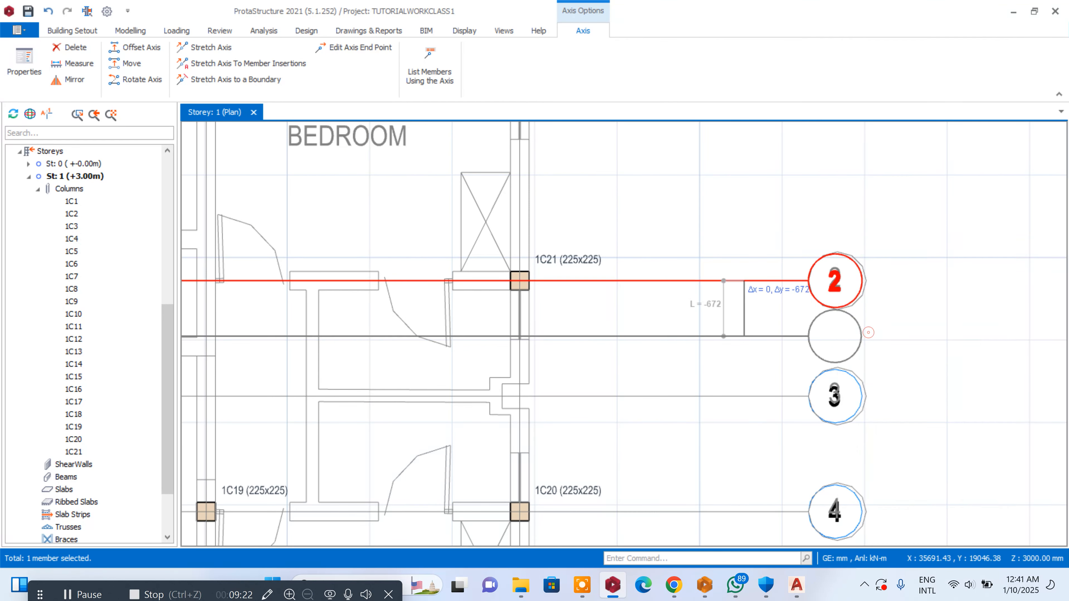
scroll(610, 284, down, 3)
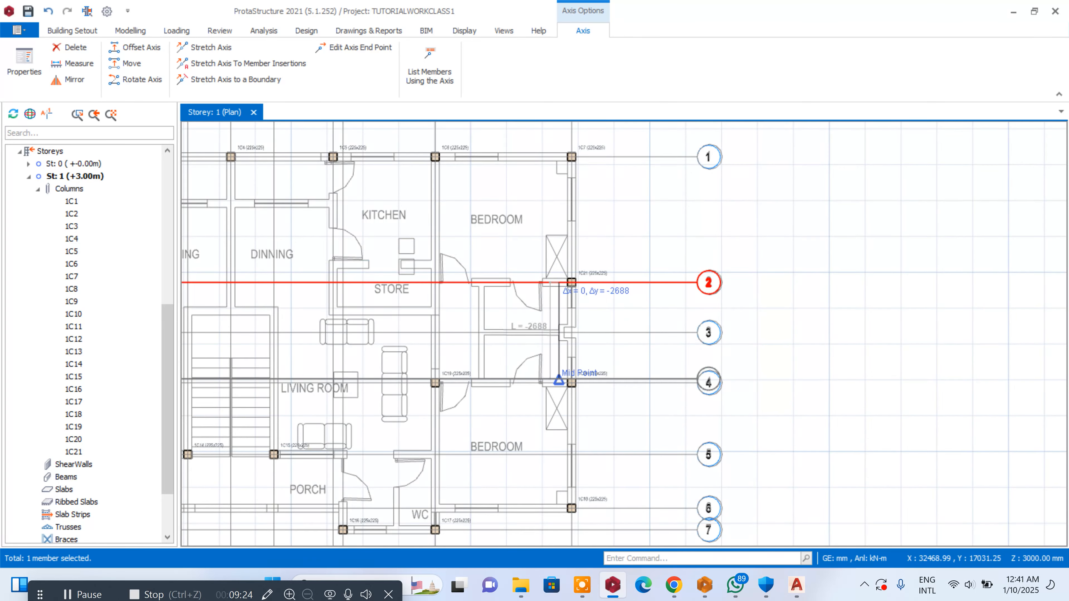
scroll(505, 320, down, 3)
scroll(420, 302, up, 6)
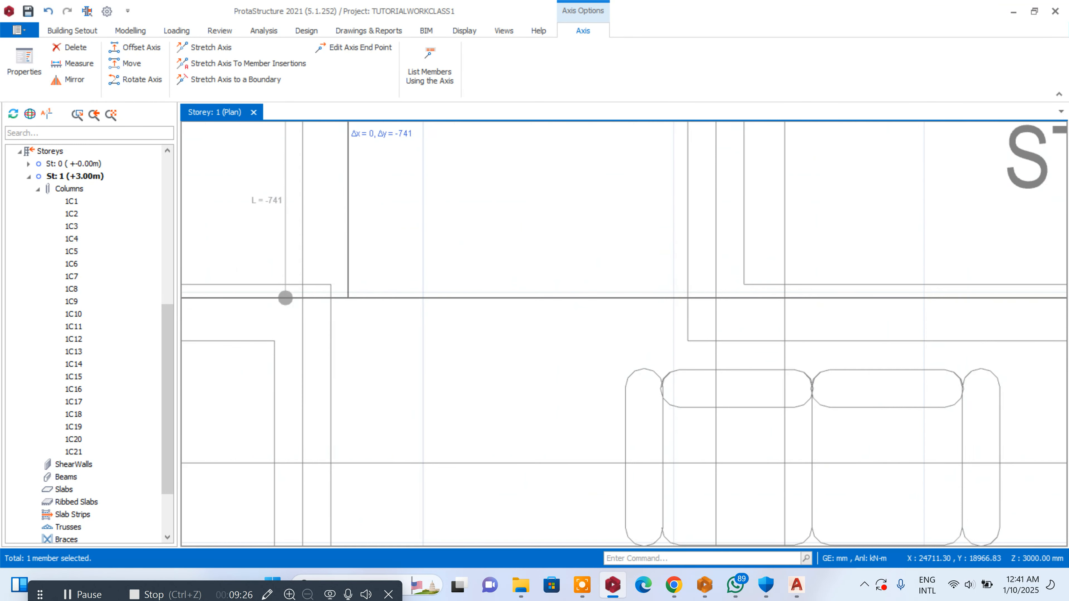
click(282, 289)
scroll(282, 289, down, 4)
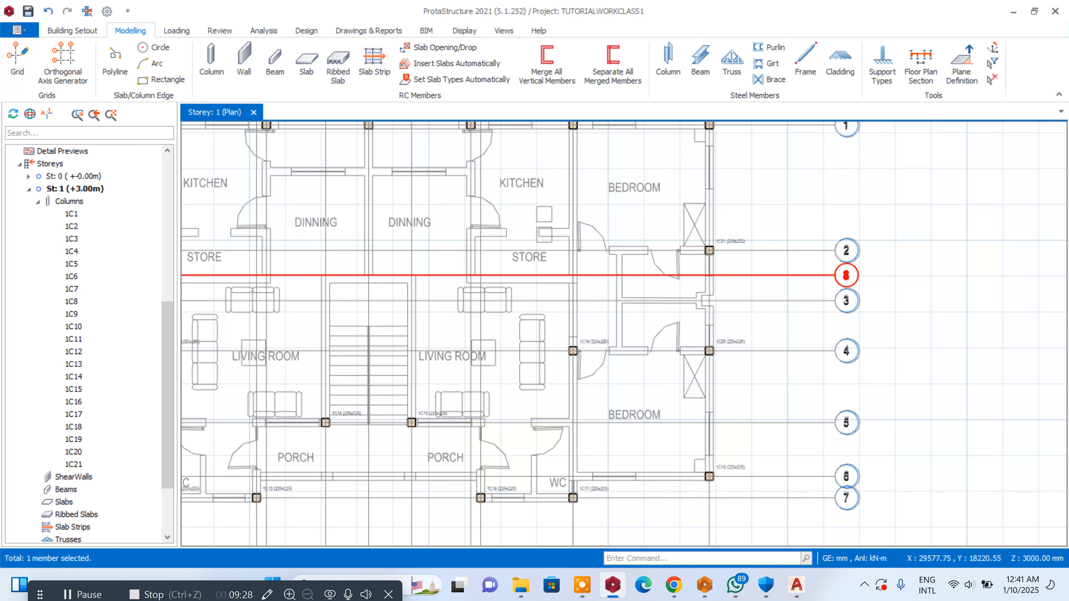
- Try to offset axis 8 by 112.5 mm and remove the resulting axis
scroll(816, 274, up, 3)
right_click(861, 262)
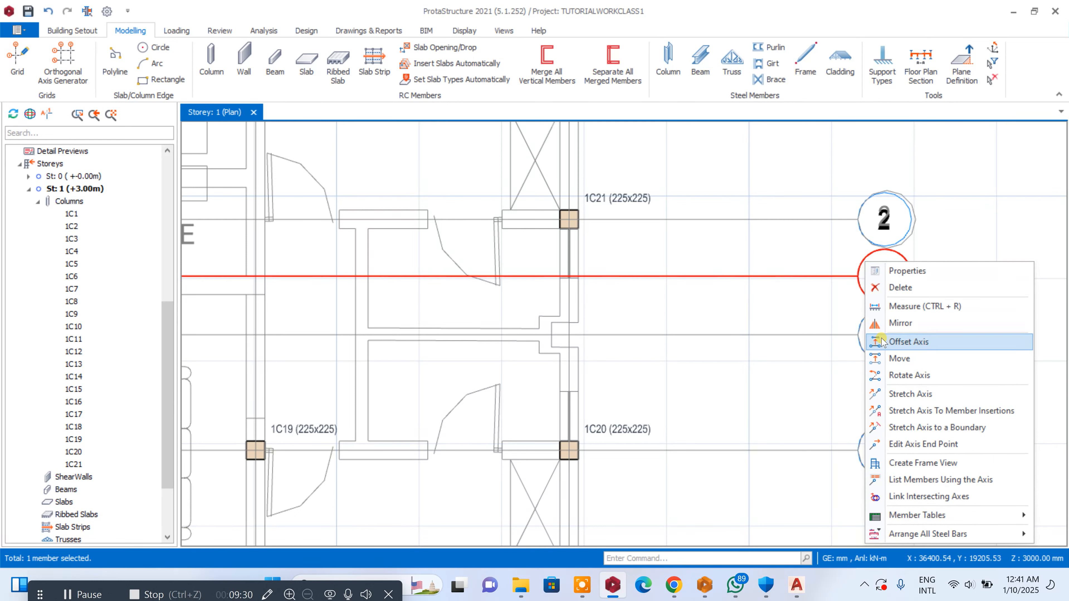
click(908, 342)
scroll(782, 294, up, 1)
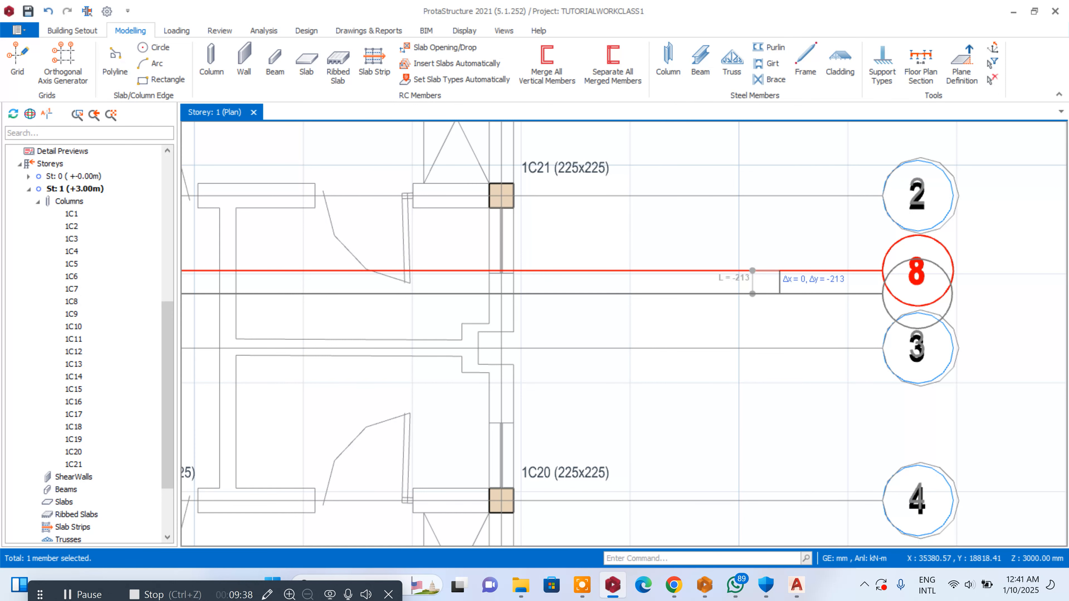
key(ctrl+XF86AudioLowerVolume)
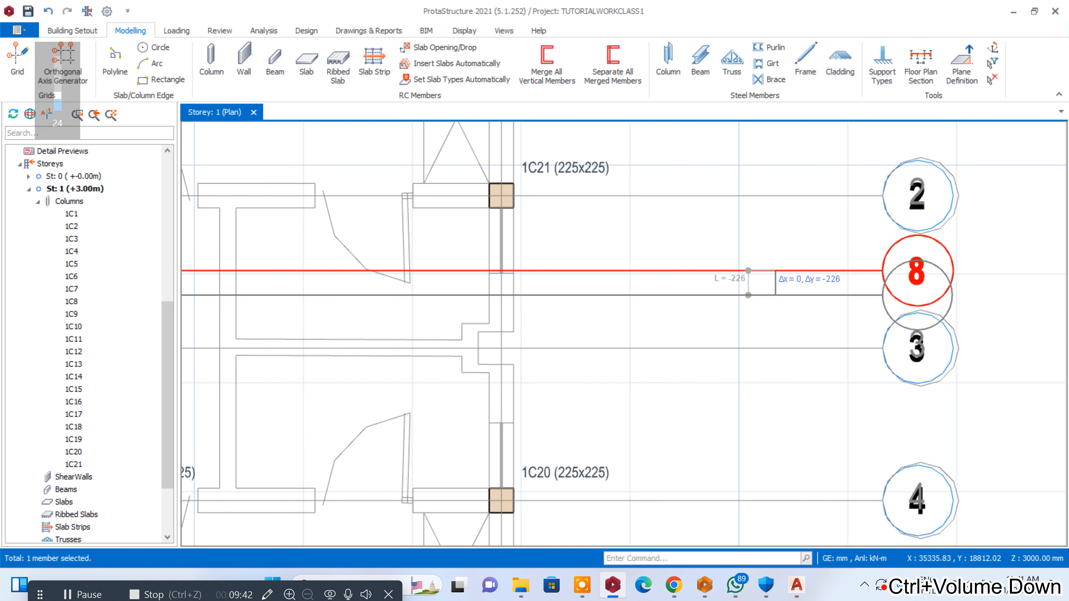
key(Tab)
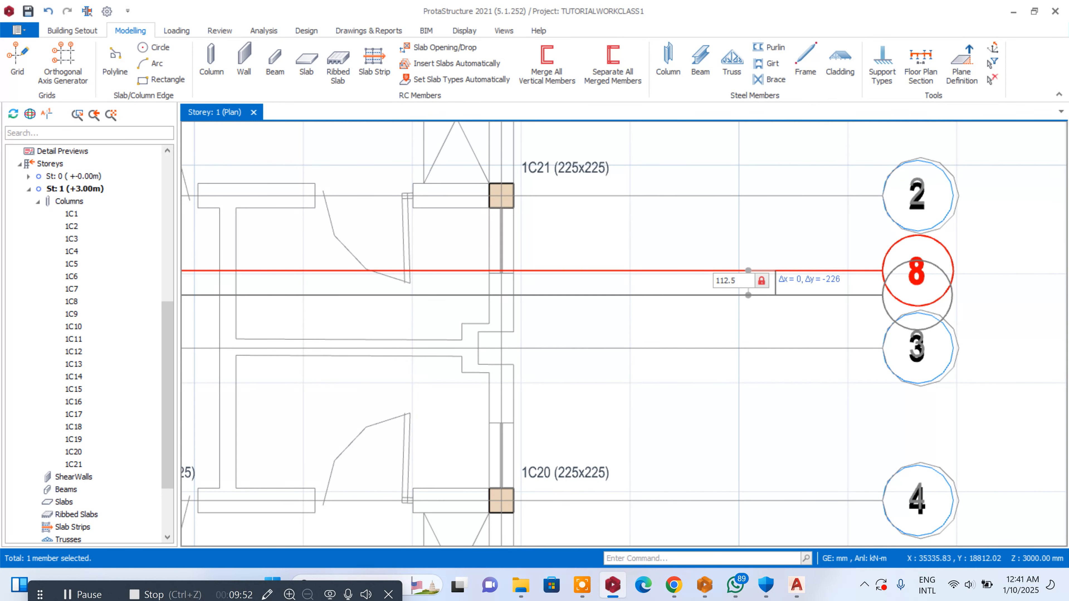
key(Return)
scroll(683, 358, down, 3)
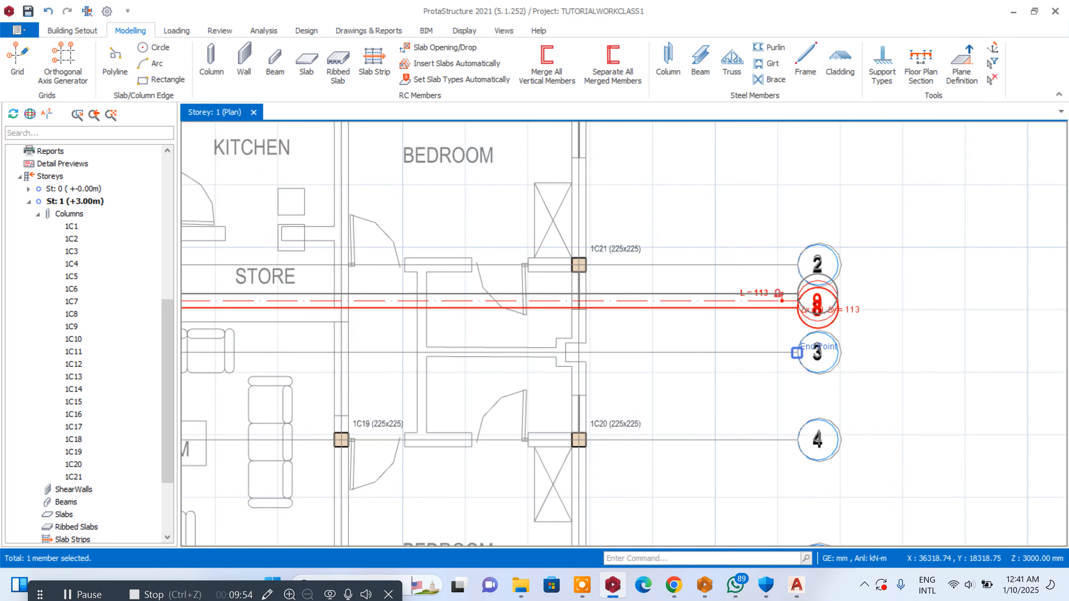
scroll(616, 335, down, 5)
scroll(463, 358, up, 8)
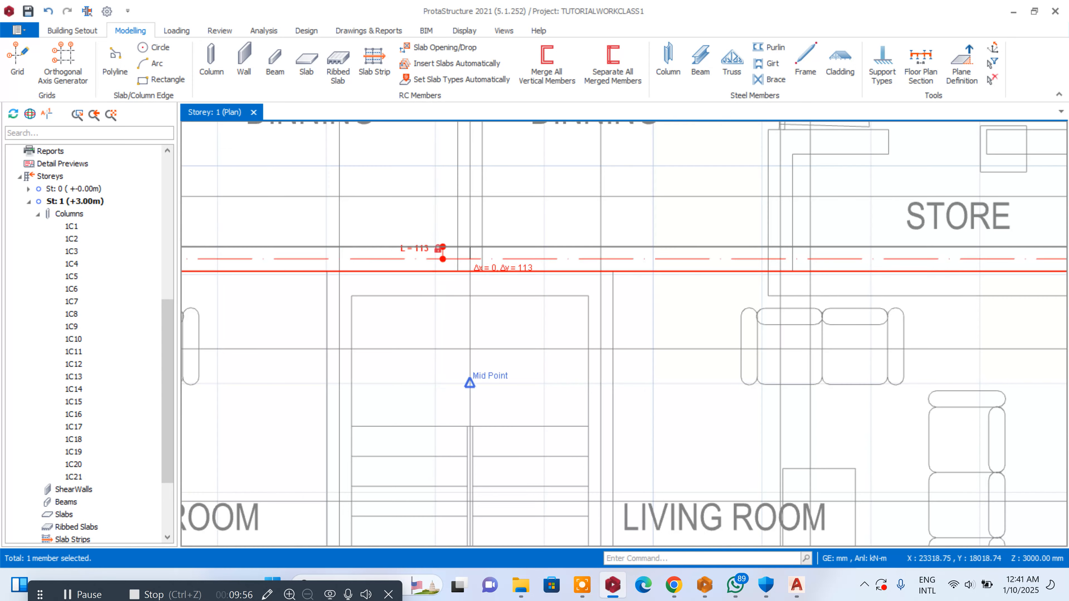
key(Escape)
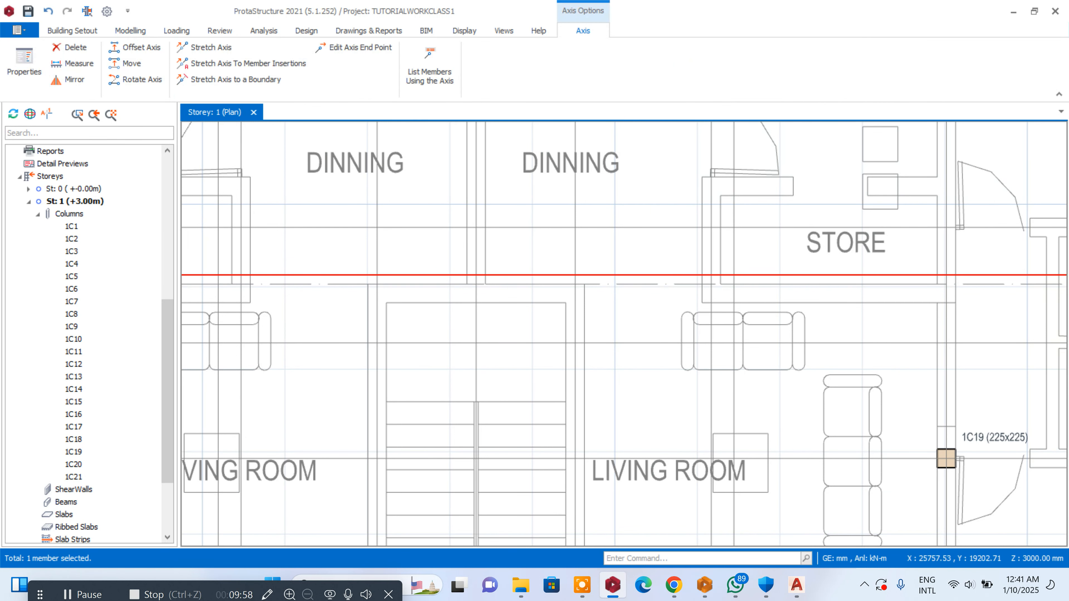
key(Delete)
scroll(458, 296, down, 3)
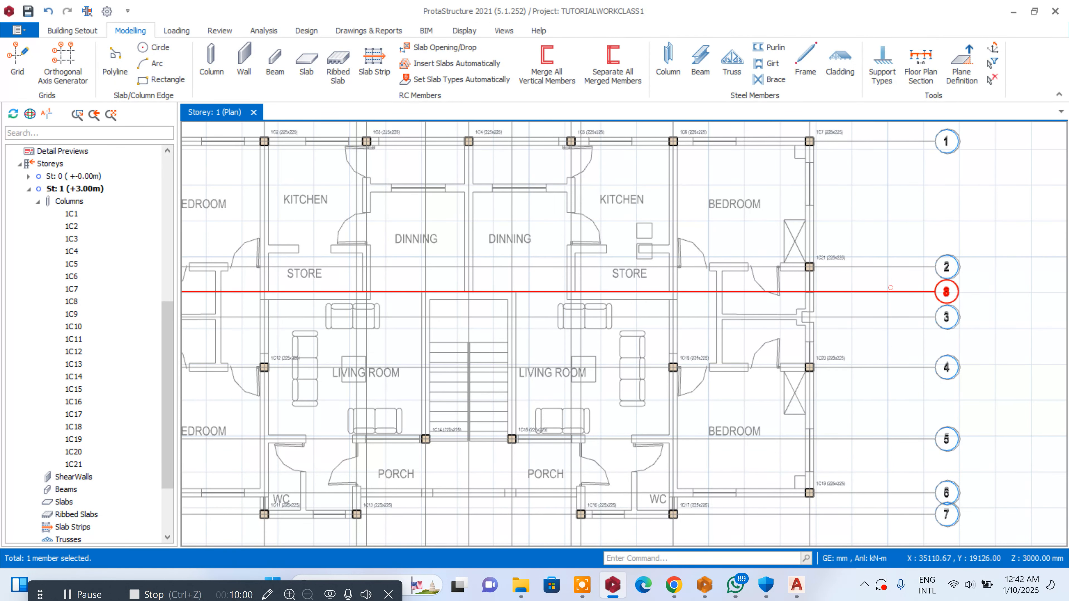
- Offset axis 8 by a negative distance towards axis 3, onto the centreline of the staircase wall, and delete axis 8
right_click(891, 291)
click(922, 101)
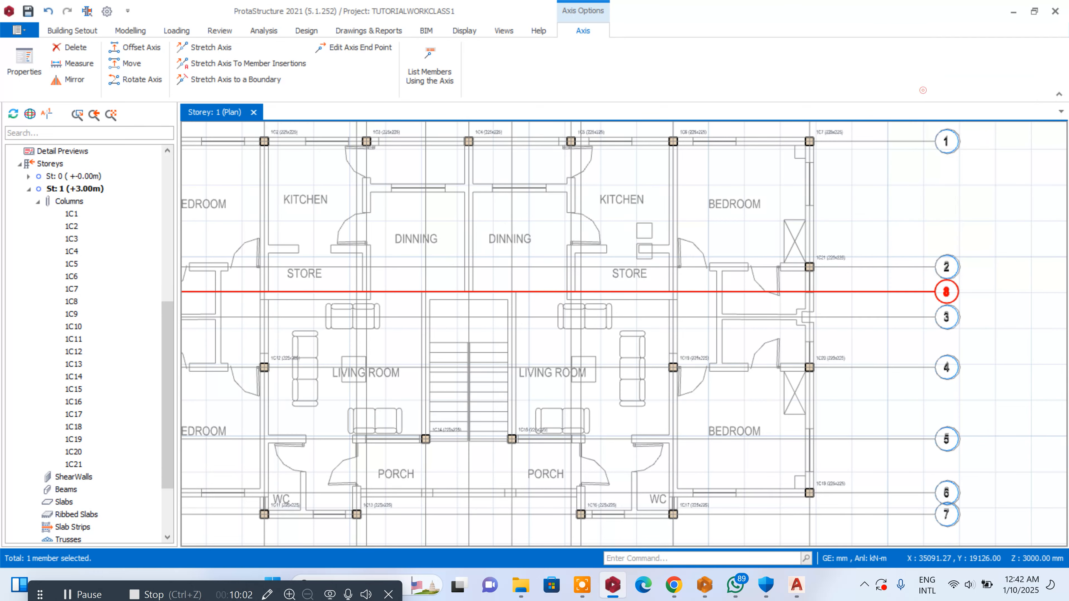
scroll(943, 295, up, 4)
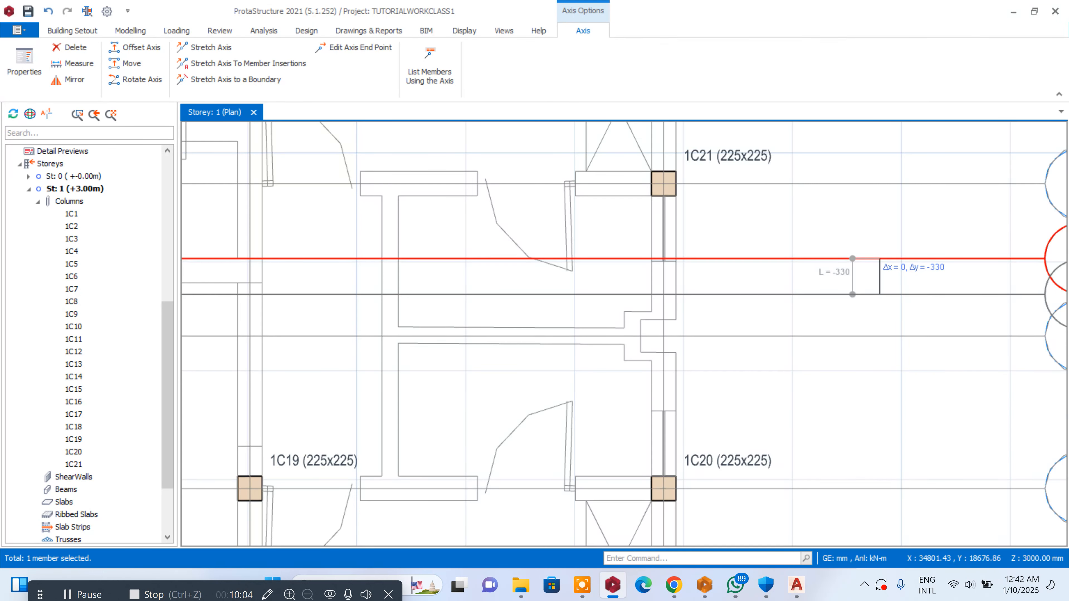
key(Tab)
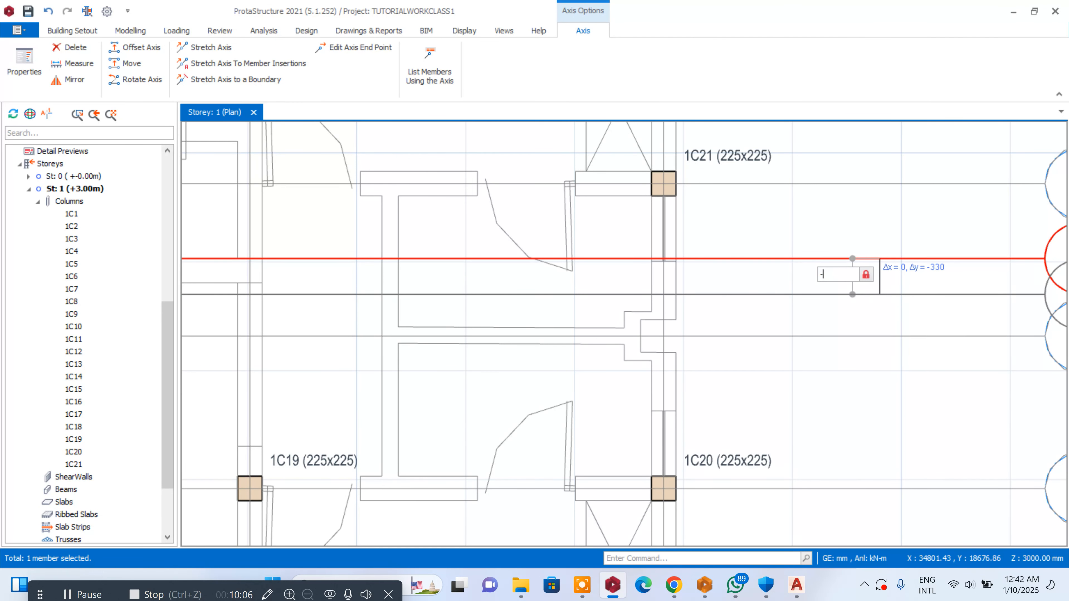
key(Return)
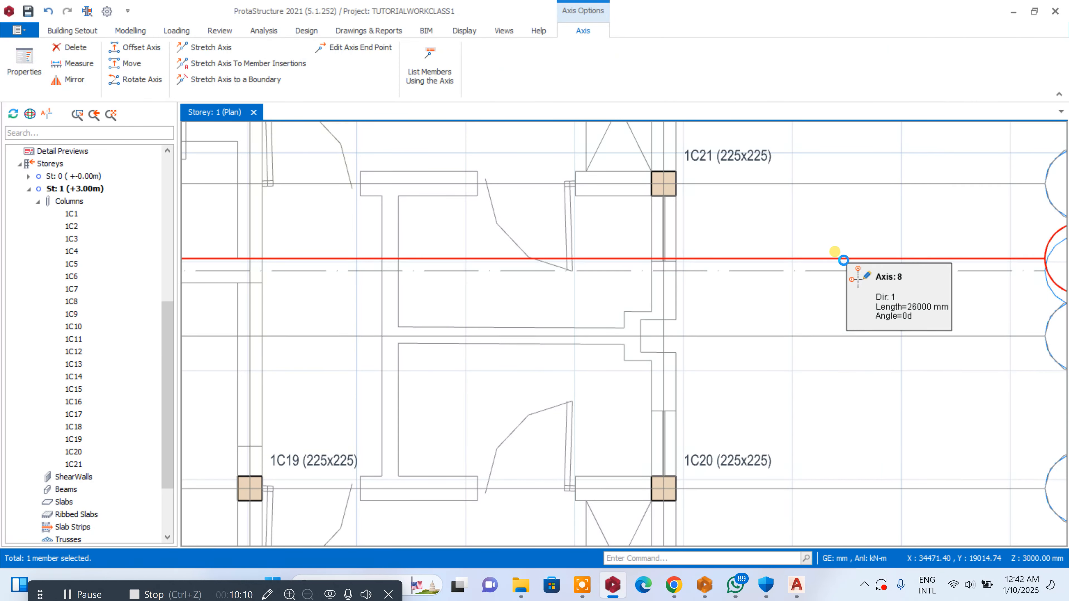
scroll(770, 235, down, 5)
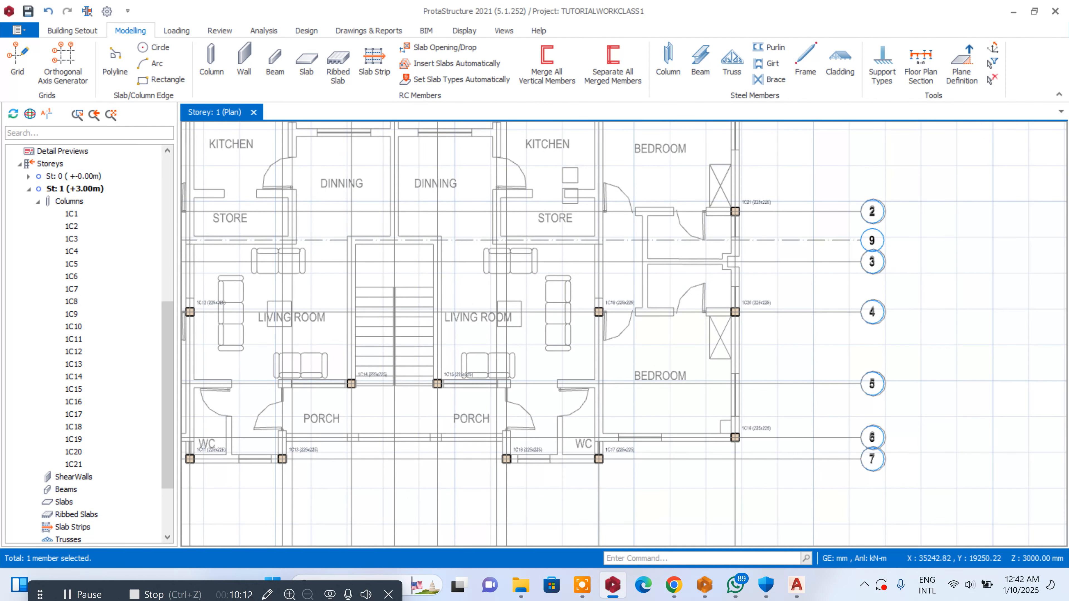
- Relabel the new axis between axes 2 and 3 as 2'
scroll(834, 229, up, 3)
double_click(903, 243)
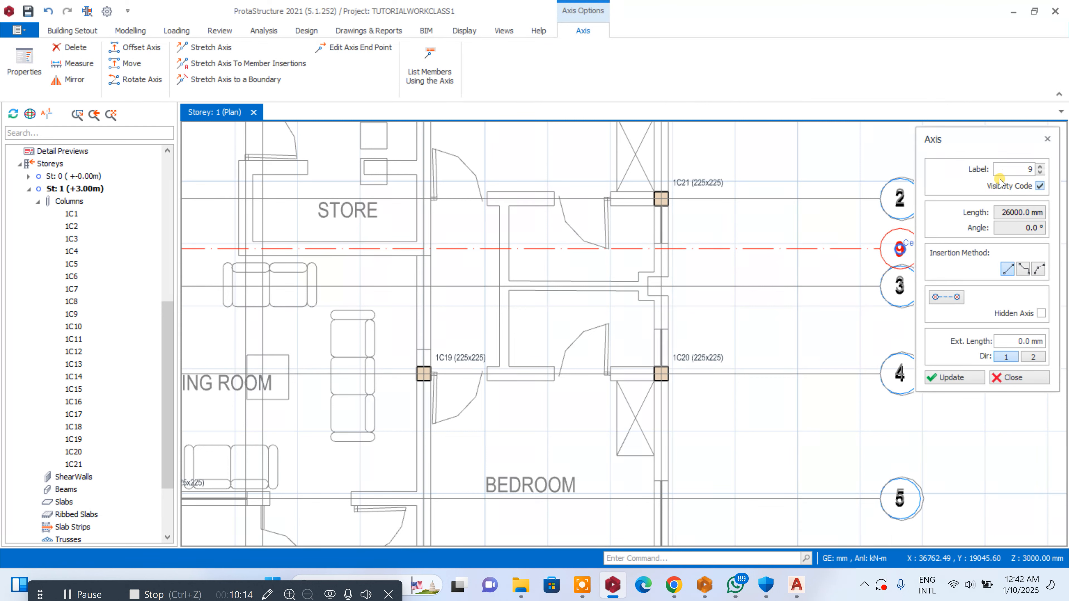
click(1005, 170)
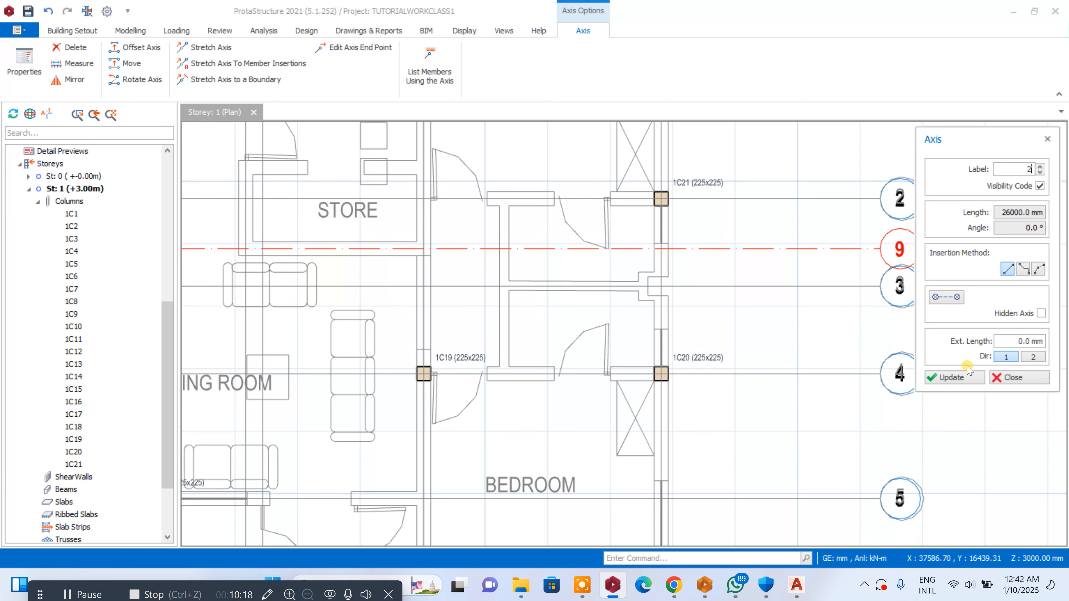
click(954, 377)
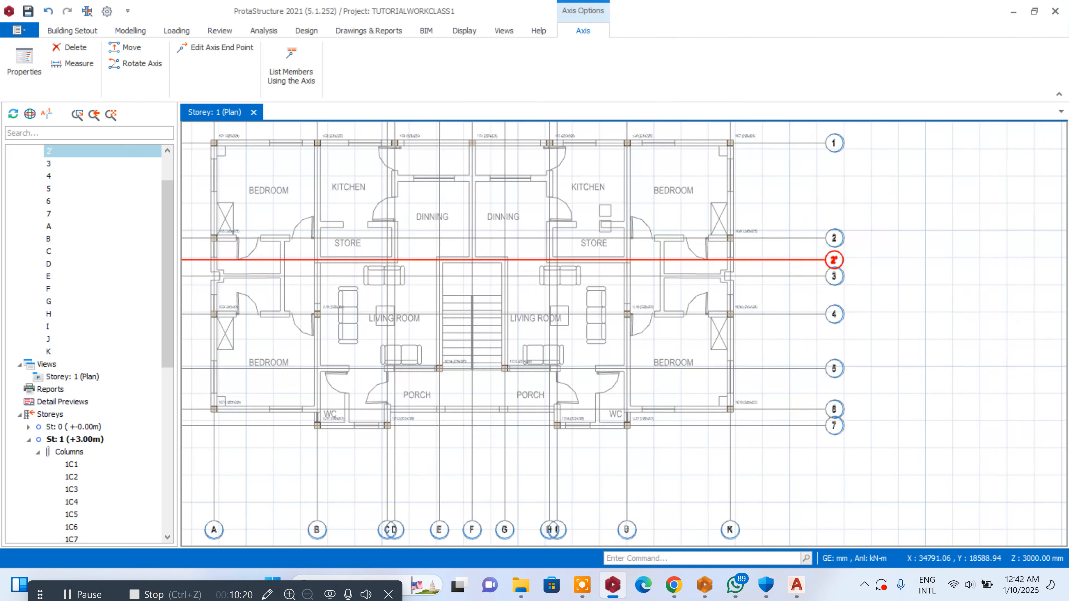
- Place 225 x 225 mm columns on axis 2' at axes G and E, reusing the properties of the column at axes 2 and K
scroll(577, 260, up, 3)
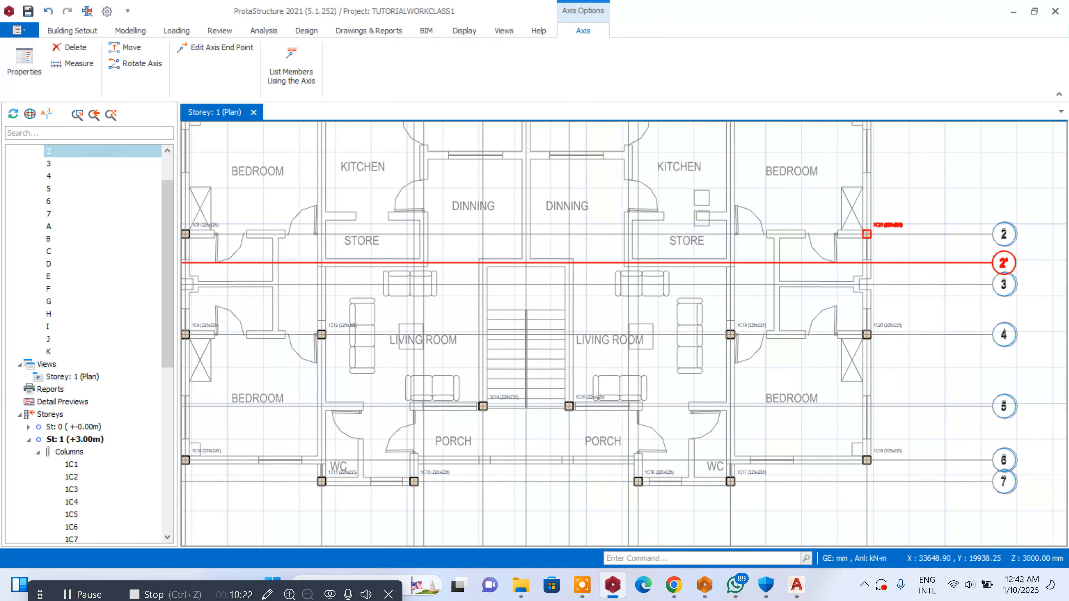
right_click(884, 234)
click(929, 82)
scroll(560, 259, up, 3)
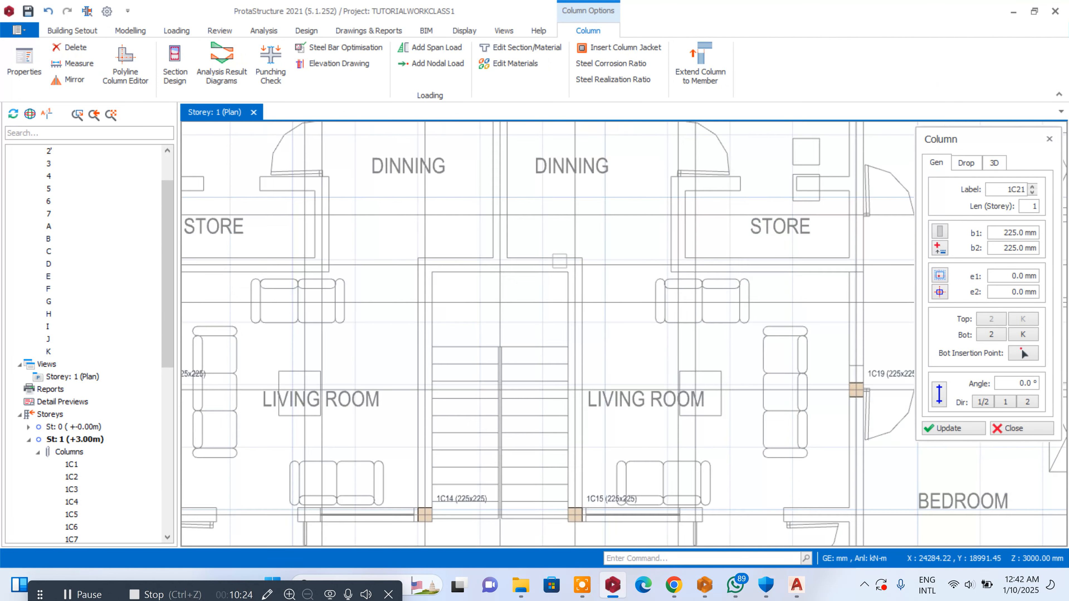
scroll(578, 264, up, 2)
click(579, 266)
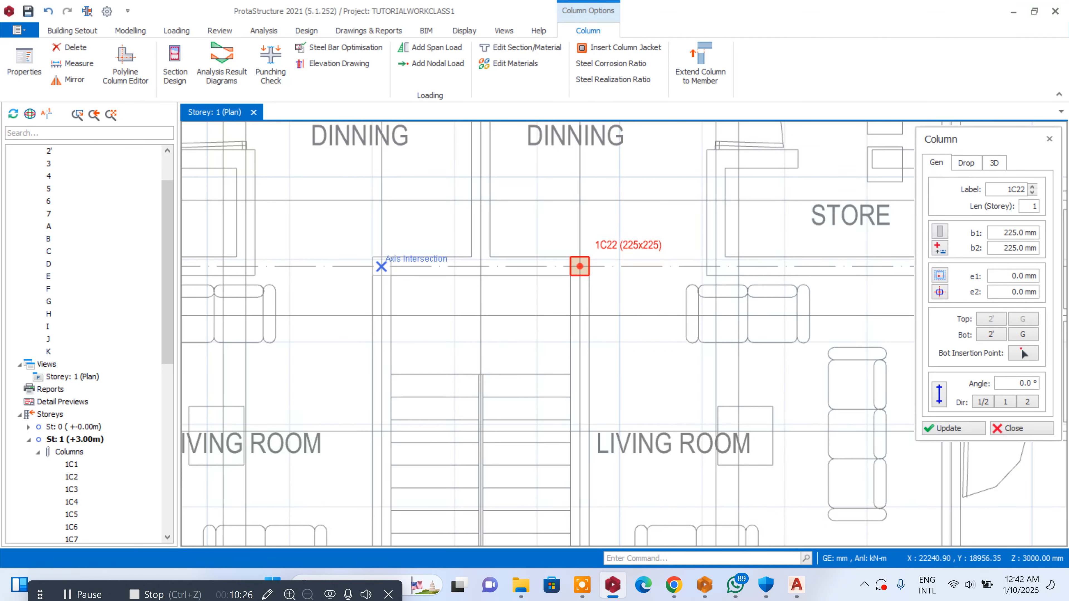
scroll(715, 217, down, 5)
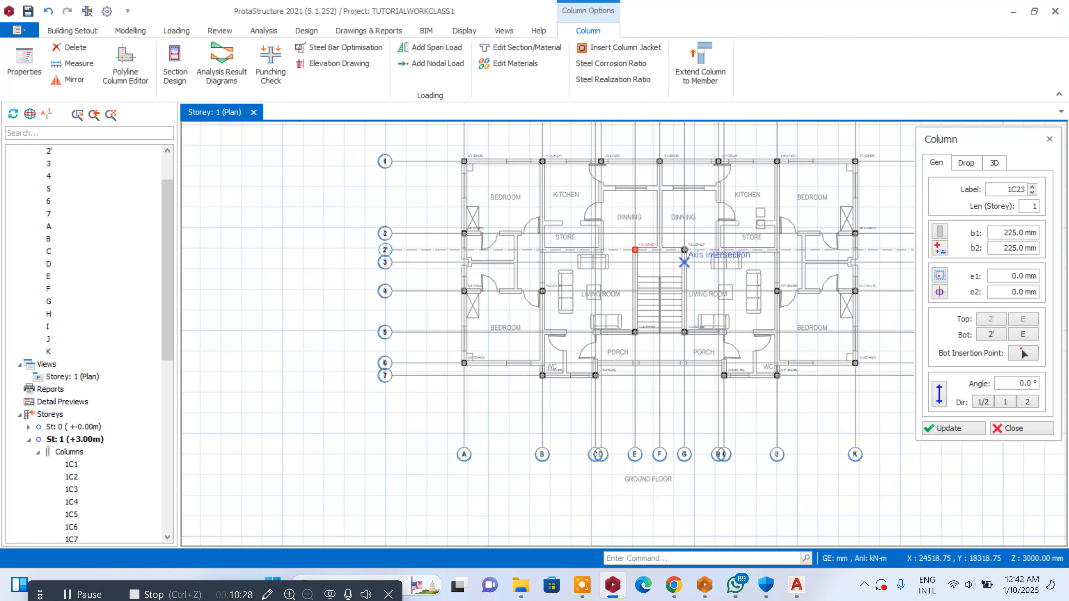
click(637, 248)
scroll(602, 253, up, 2)
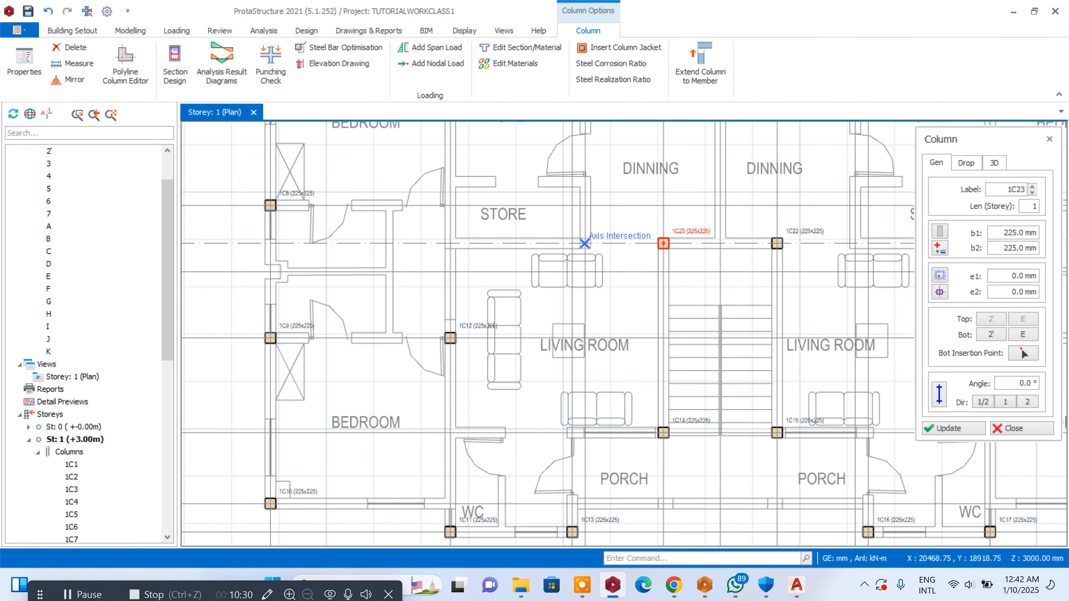
- Place 225 x 225 mm columns on axis 2' at its intersections with axes D and B
scroll(578, 246, down, 2)
scroll(583, 278, up, 1)
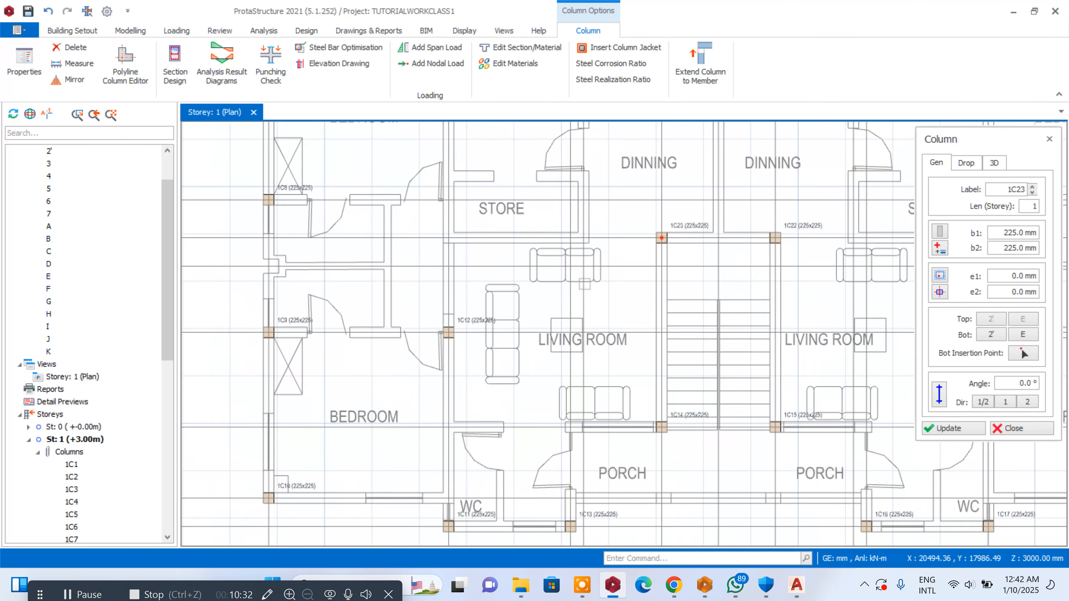
click(583, 238)
scroll(583, 238, down, 2)
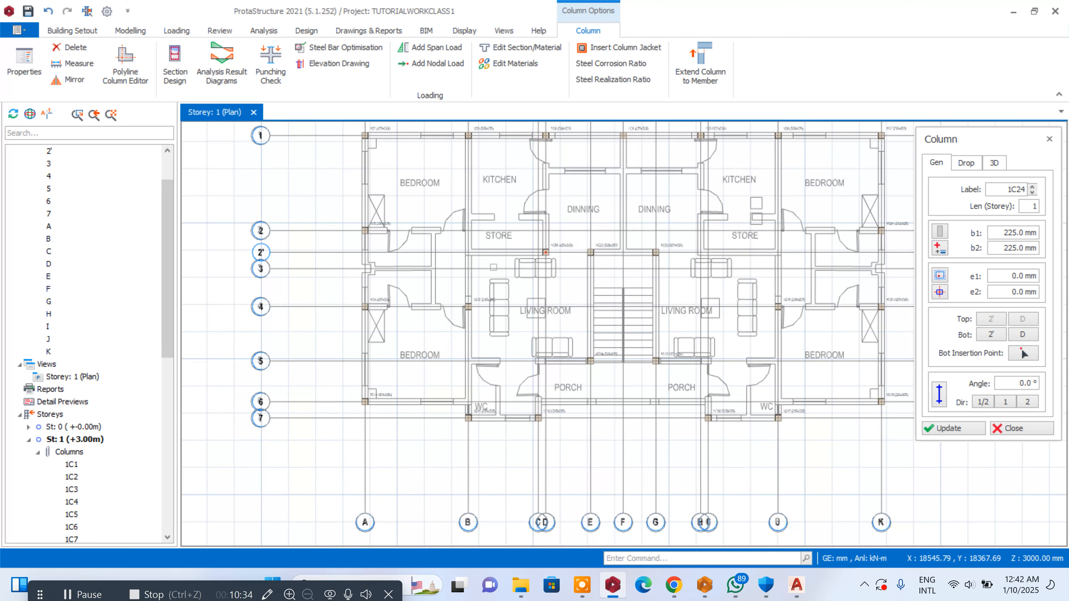
scroll(455, 247, up, 2)
click(455, 247)
scroll(455, 247, down, 1)
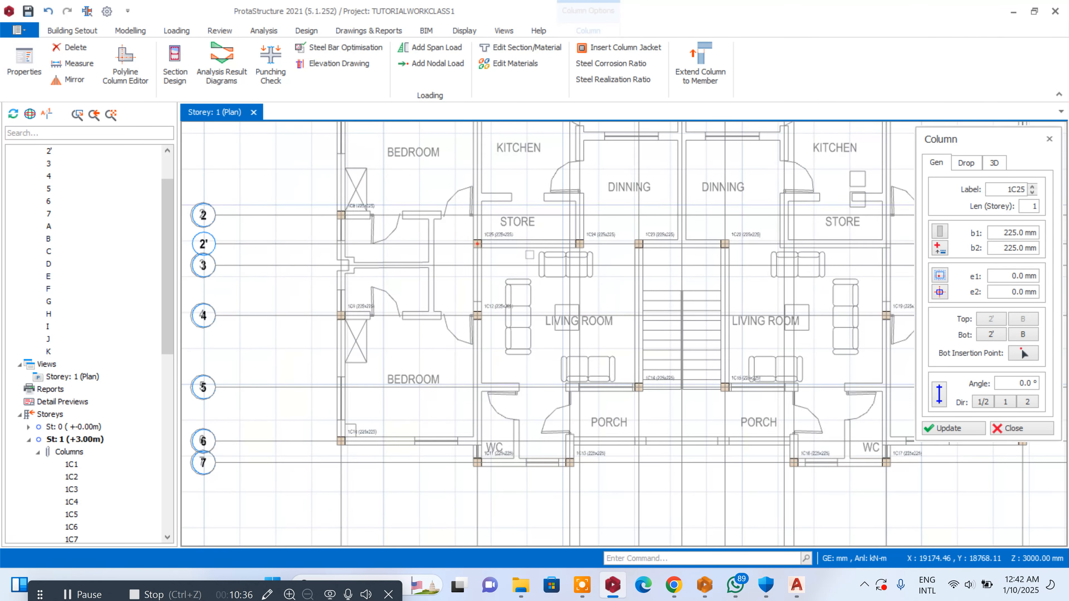
scroll(659, 436, up, 1)
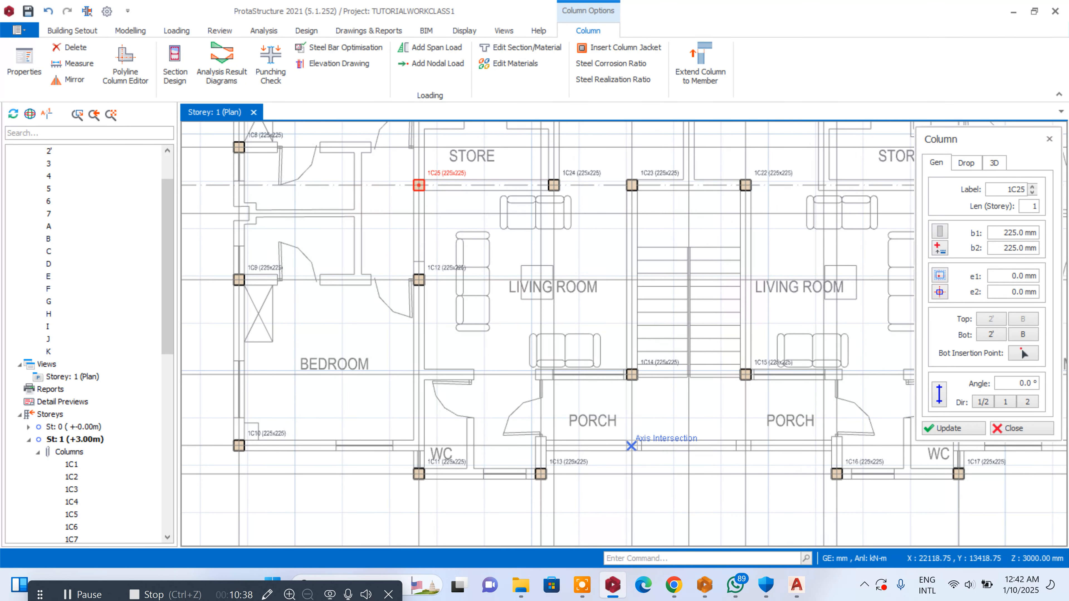
- Place 225 x 225 mm columns on axis 6 at axes E and G, at the front of the porches
click(631, 445)
scroll(631, 445, down, 2)
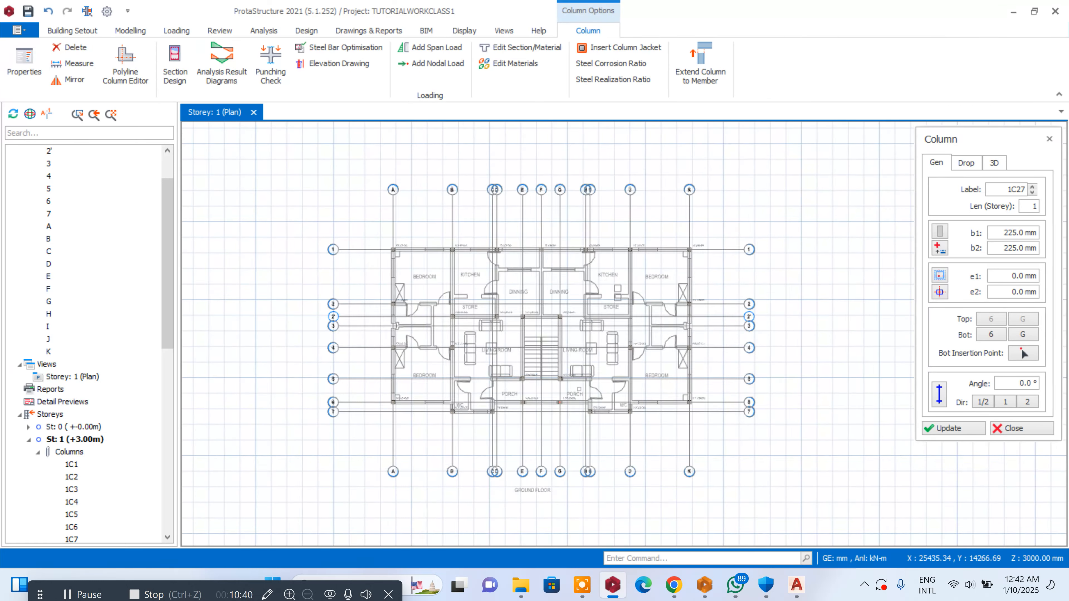
scroll(671, 389, up, 1)
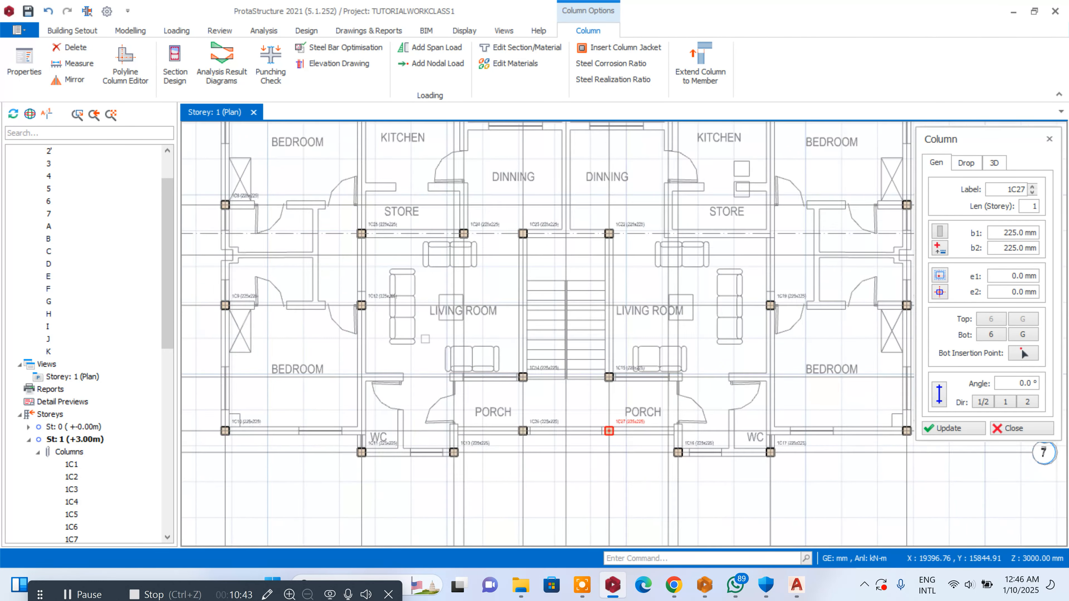
- Place 225 x 225 mm columns on axis 2' at axes J and H, and end column placement
scroll(475, 301, down, 2)
scroll(633, 334, up, 3)
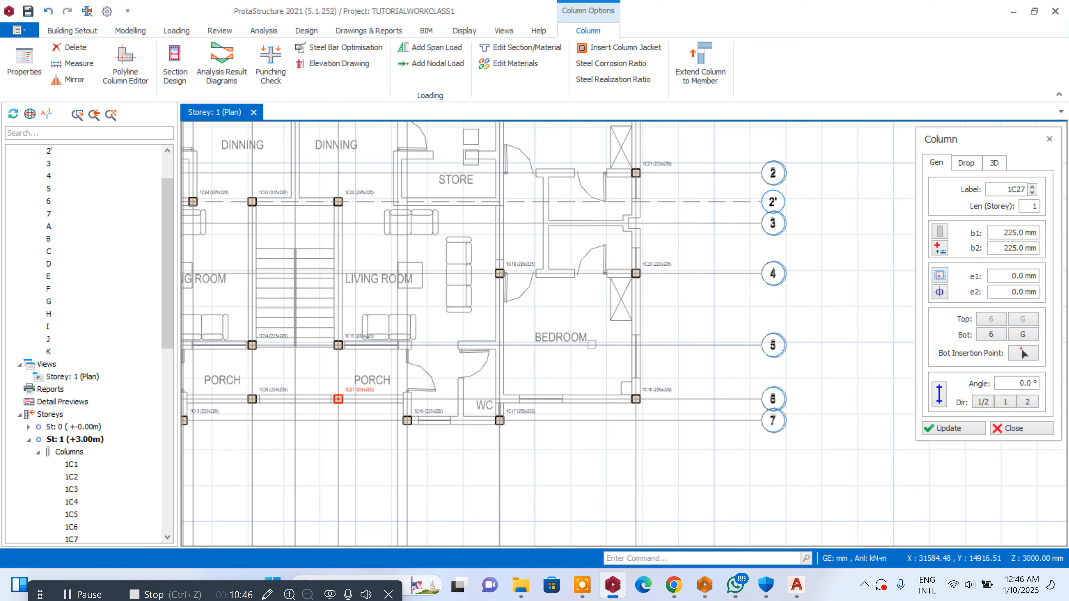
scroll(591, 344, down, 2)
scroll(502, 253, up, 1)
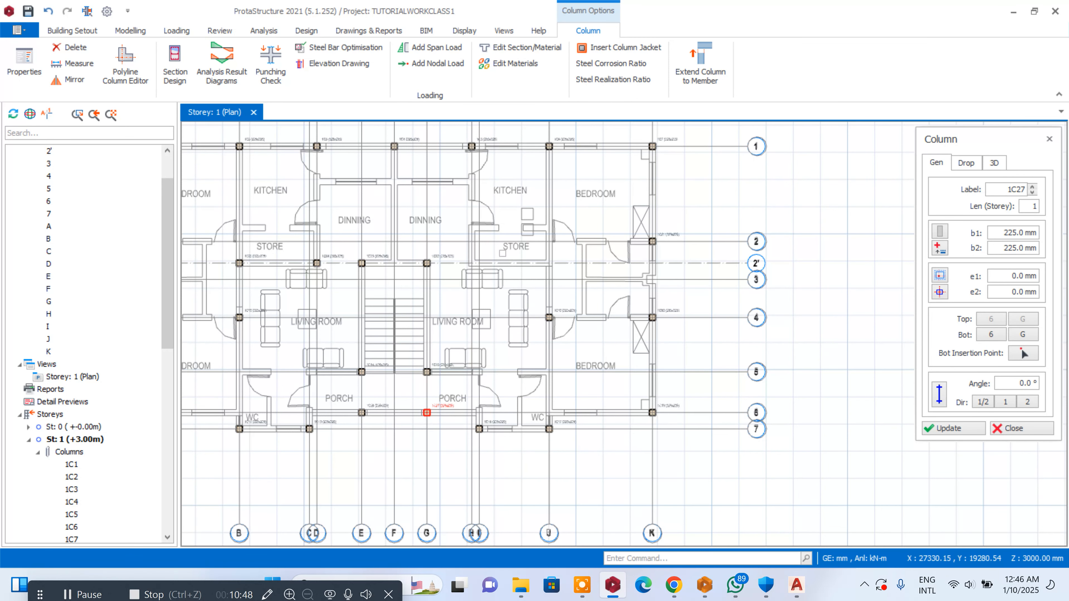
scroll(547, 269, up, 1)
scroll(556, 278, up, 1)
scroll(564, 286, down, 1)
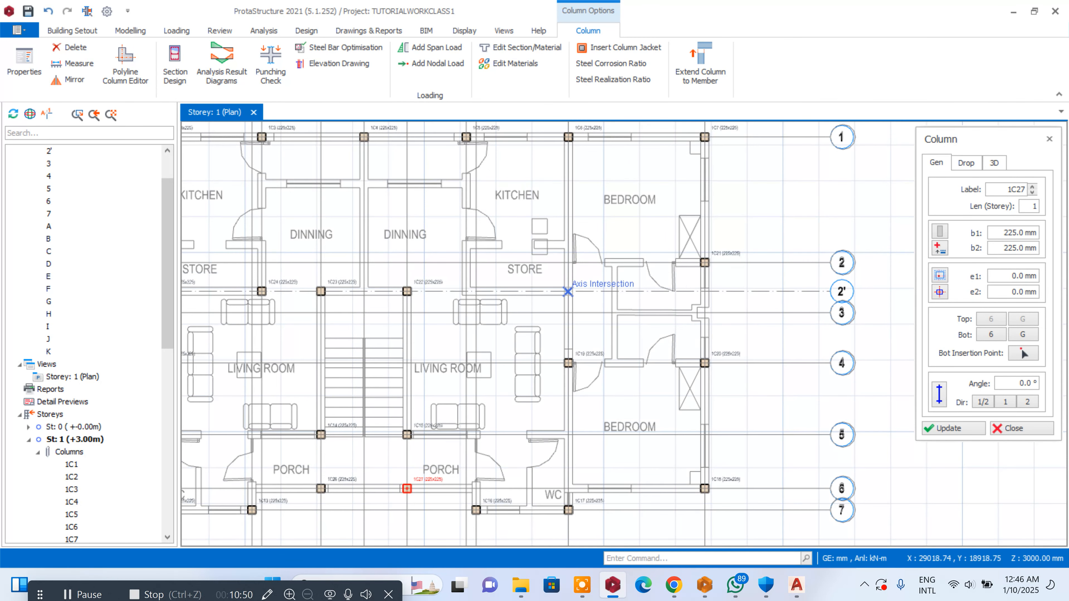
click(567, 291)
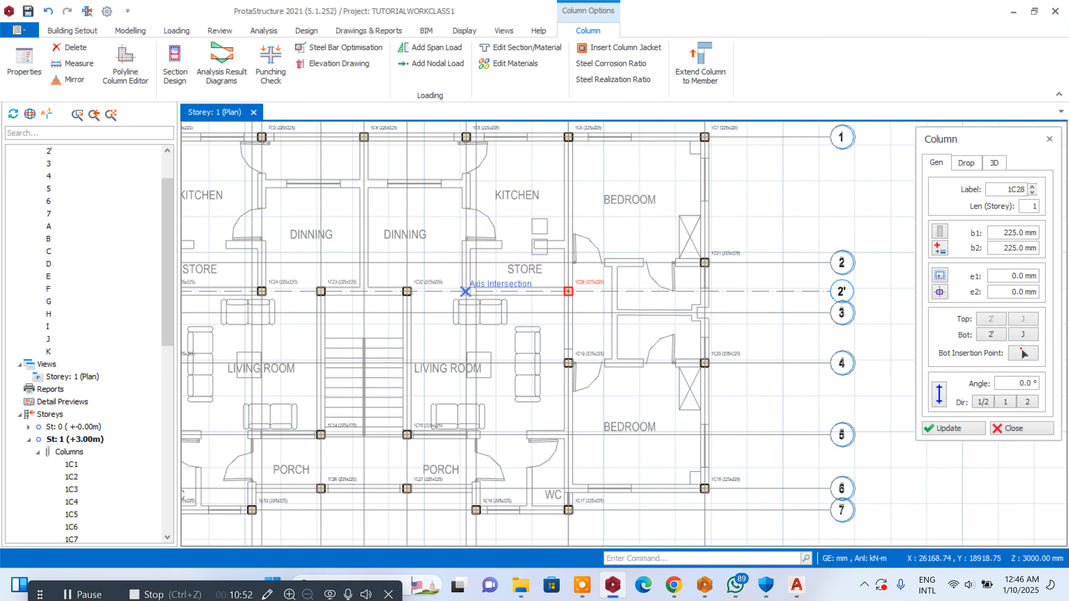
click(465, 291)
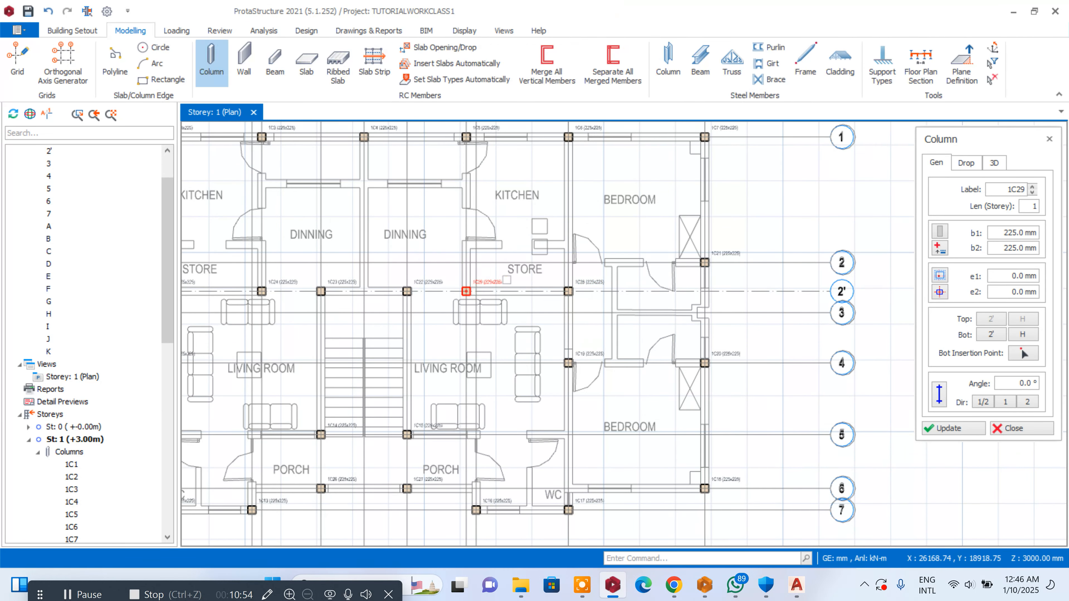
scroll(542, 254, down, 1)
scroll(469, 252, up, 1)
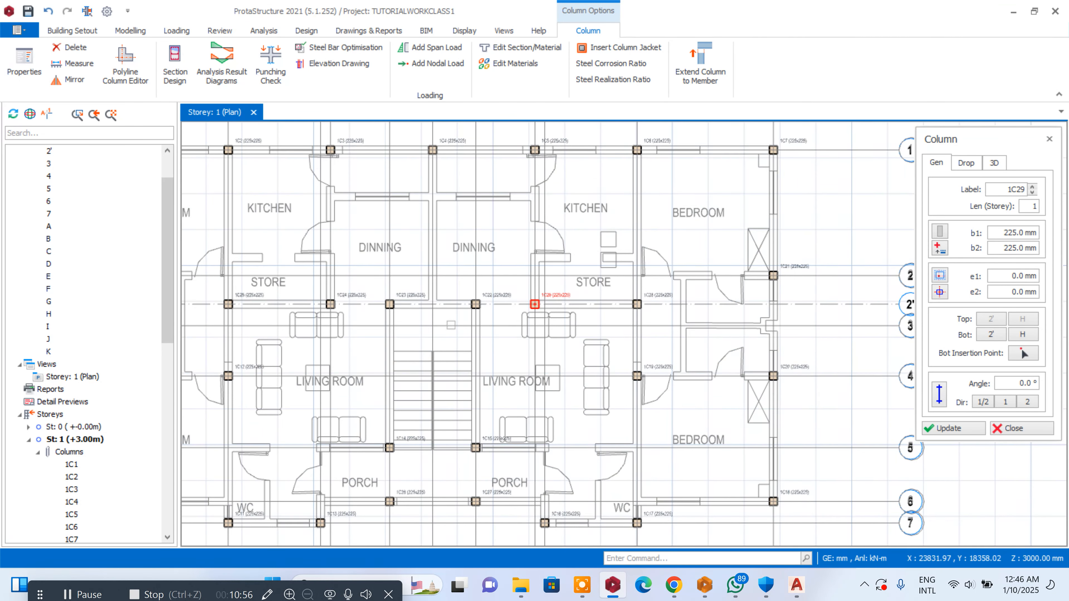
scroll(500, 247, down, 3)
key(Escape)
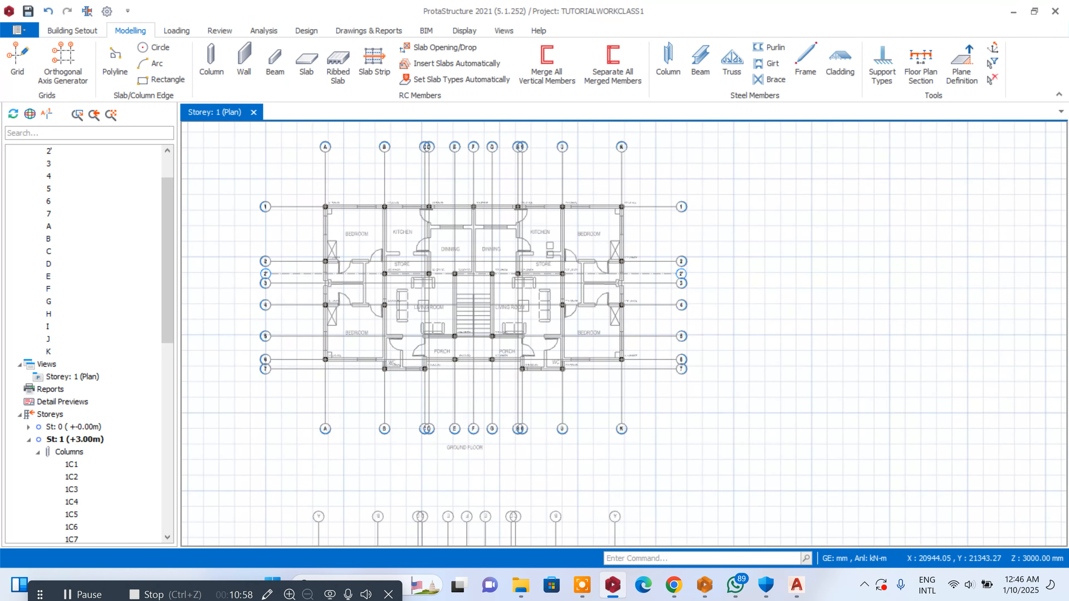
- Create 225 x 450 mm beams along axis 1 from A to K, axis A from 1 to 6 and axis B from 1 to 7
scroll(370, 220, up, 2)
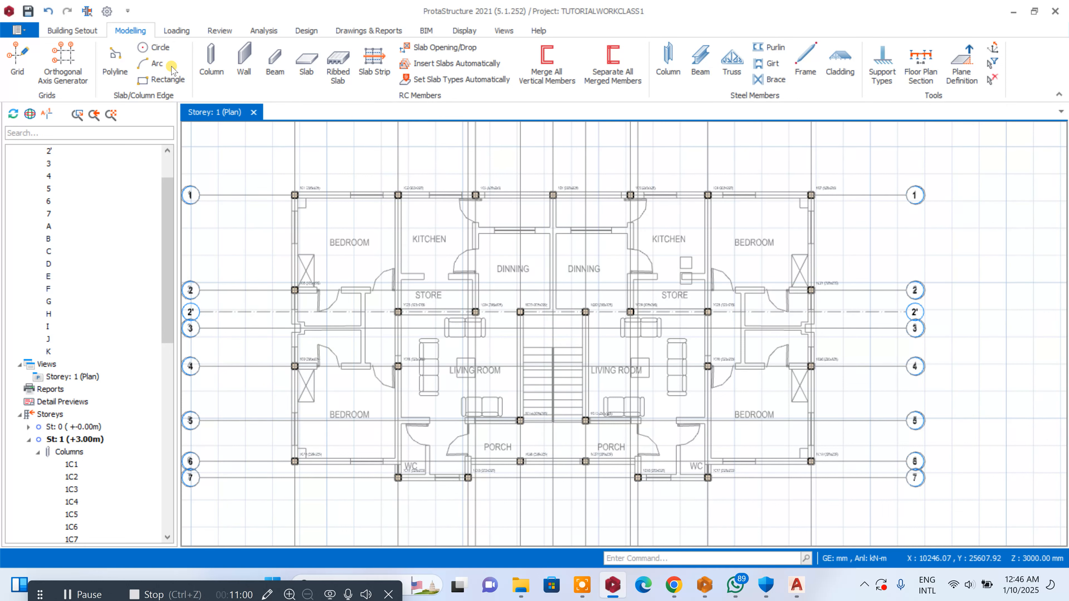
click(269, 62)
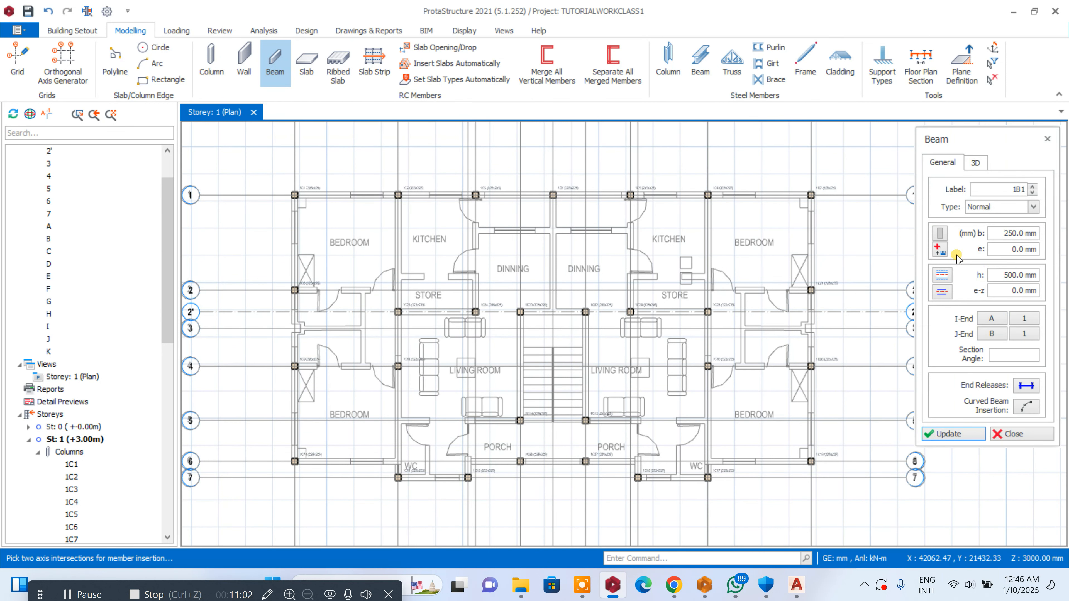
click(999, 234)
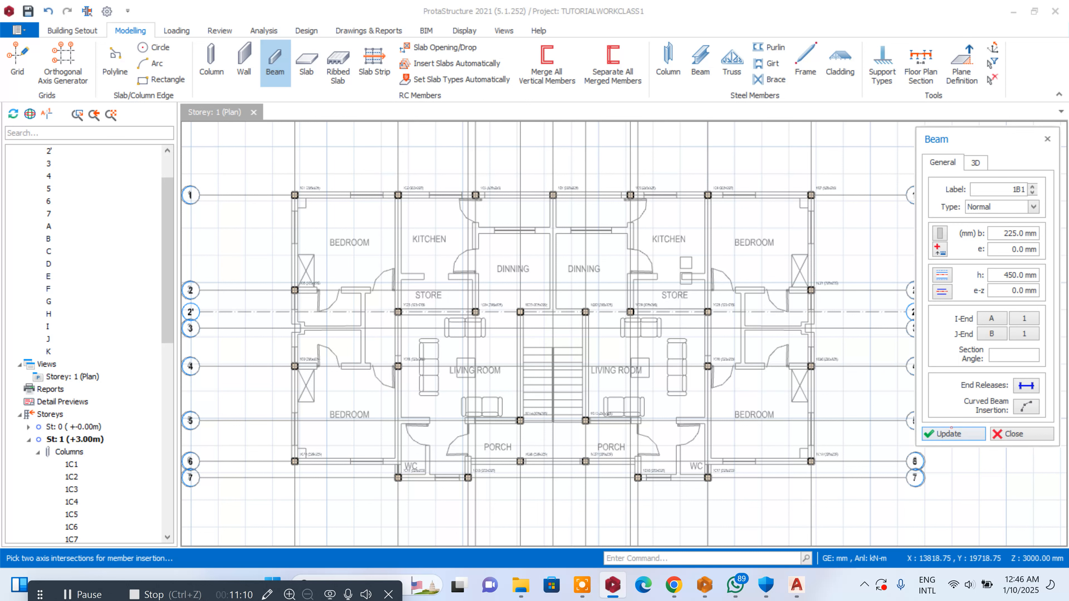
drag(294, 194, 810, 194)
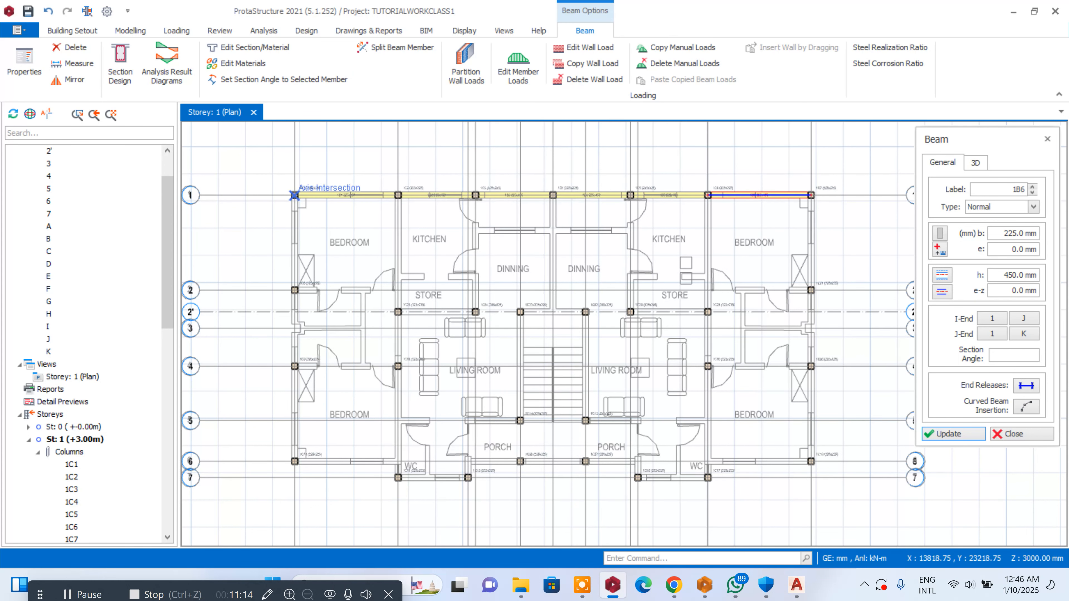
drag(295, 195, 293, 460)
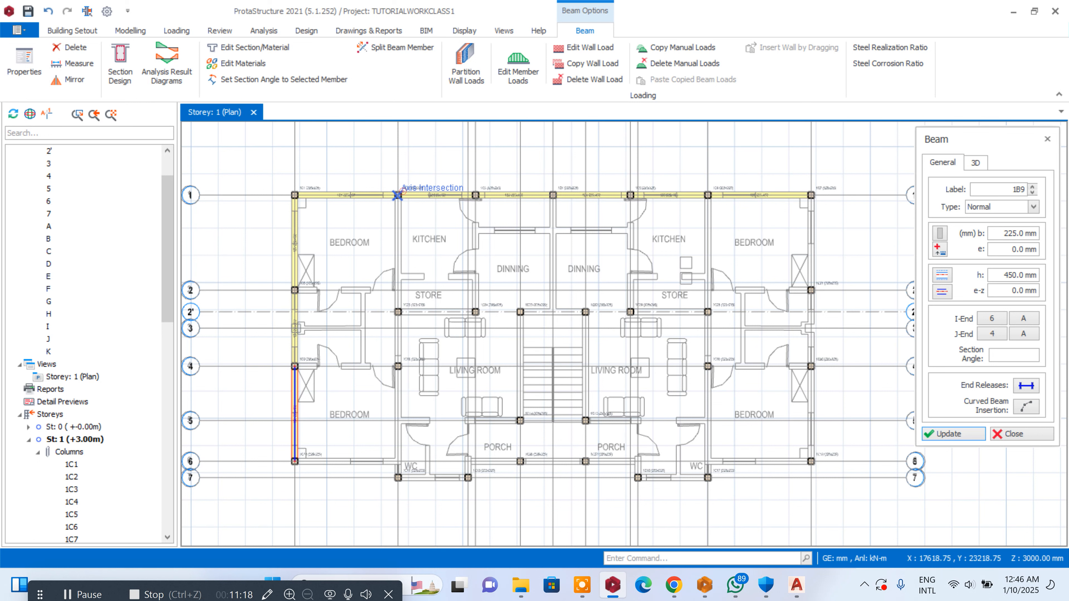
drag(397, 195, 397, 478)
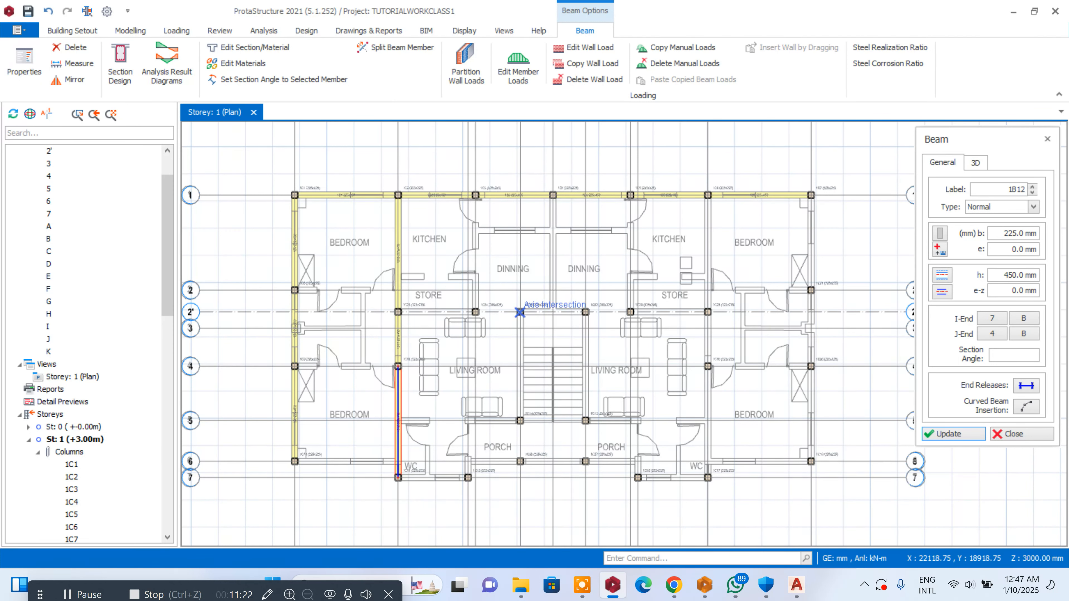
- Add 225 x 450 mm beams on both sides of the staircase, along axes E and G between axes 2' and 5
drag(521, 312, 520, 421)
click(519, 421)
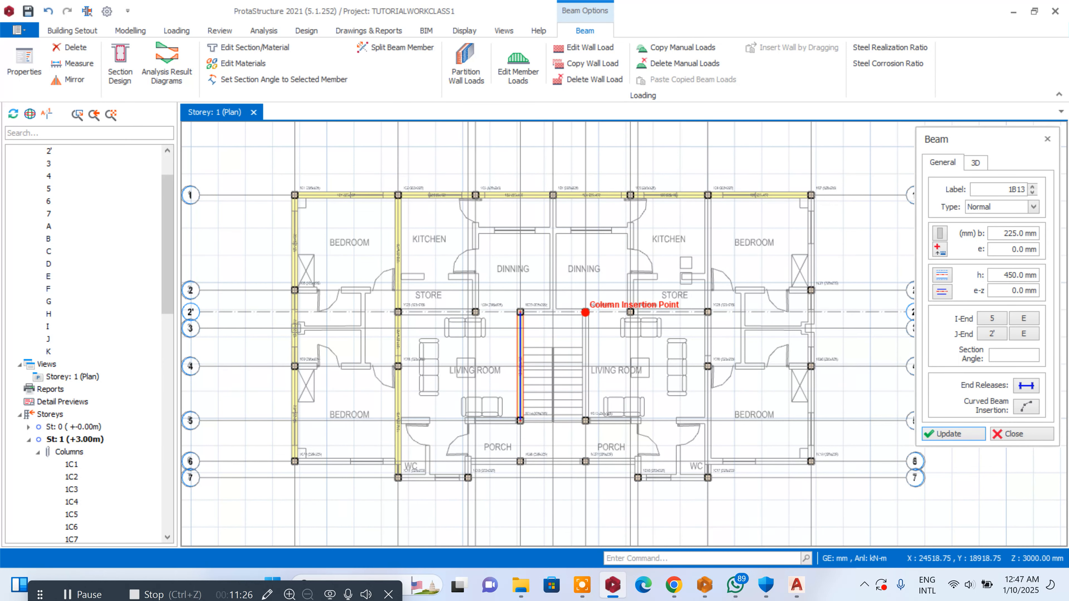
click(585, 312)
click(585, 421)
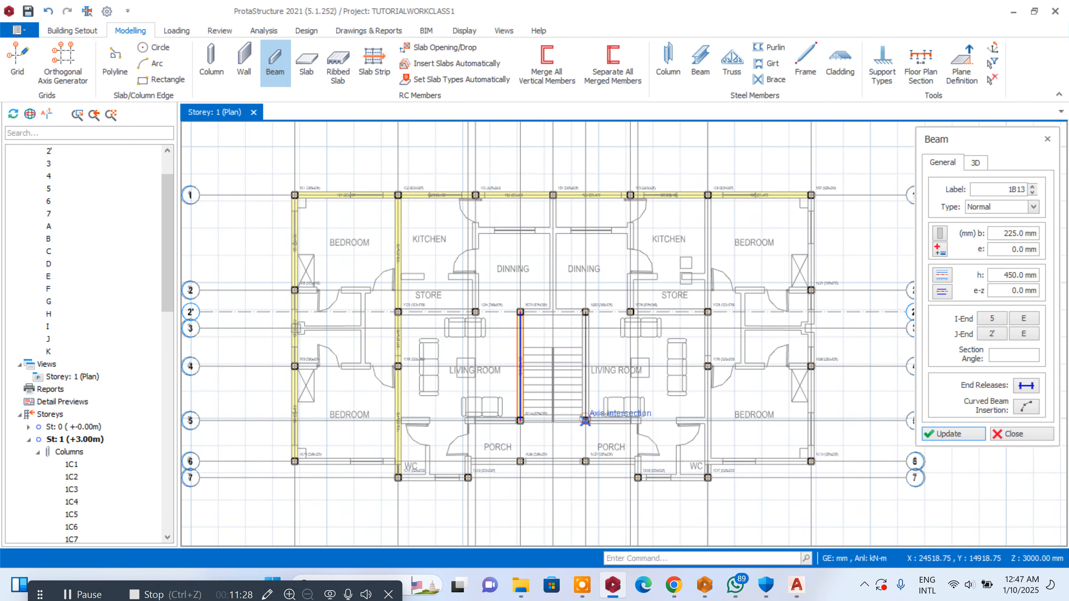
- Add 225 x 450 mm beams along axis J from axis 1 to 7 and along axis K from axis 1 to 6
click(707, 195)
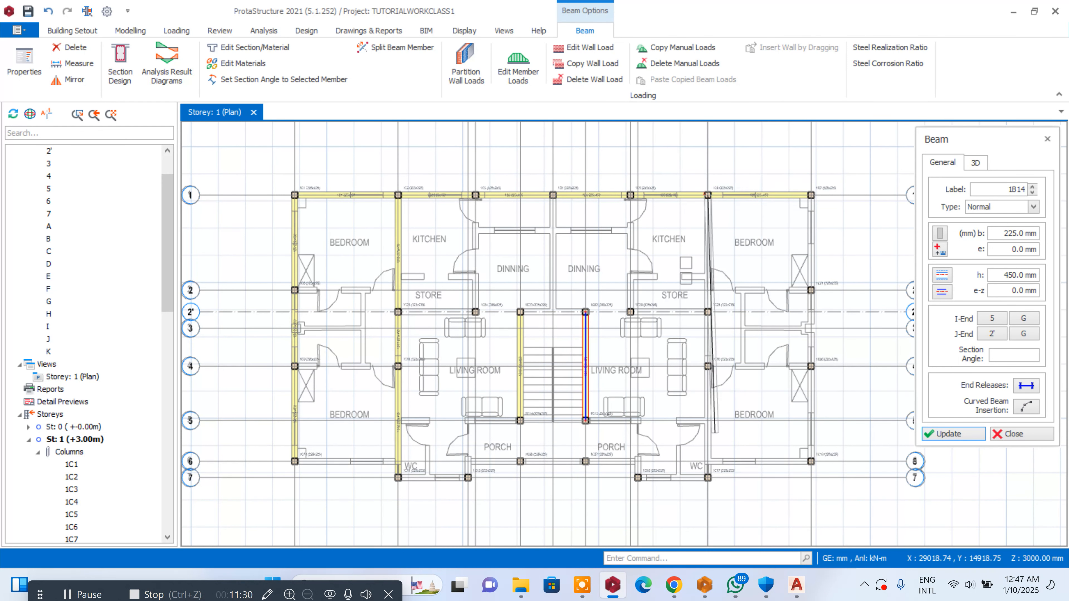
click(707, 478)
key(Escape)
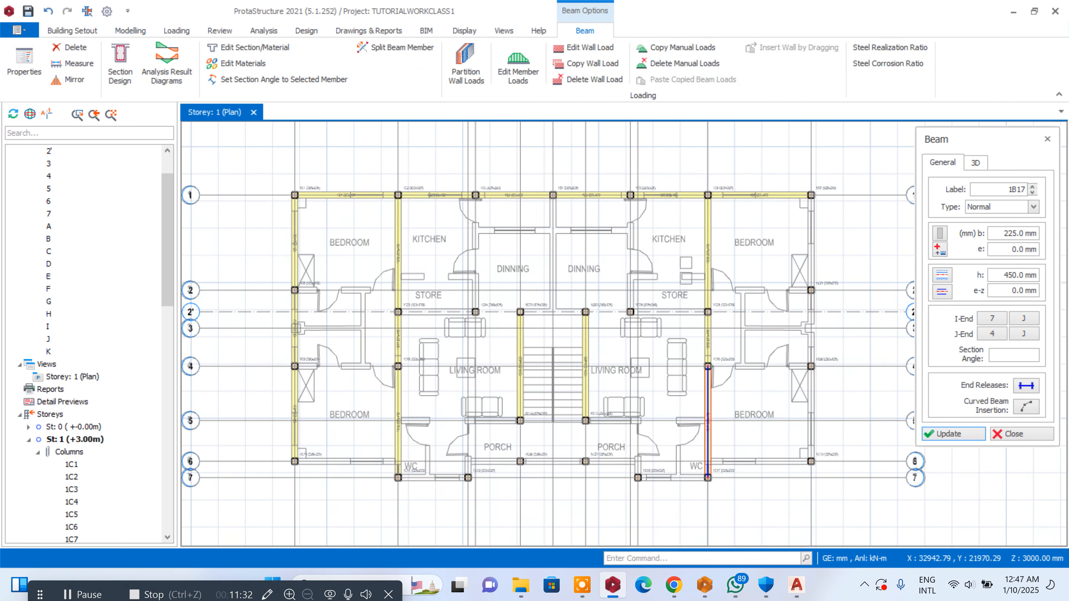
click(811, 195)
click(811, 461)
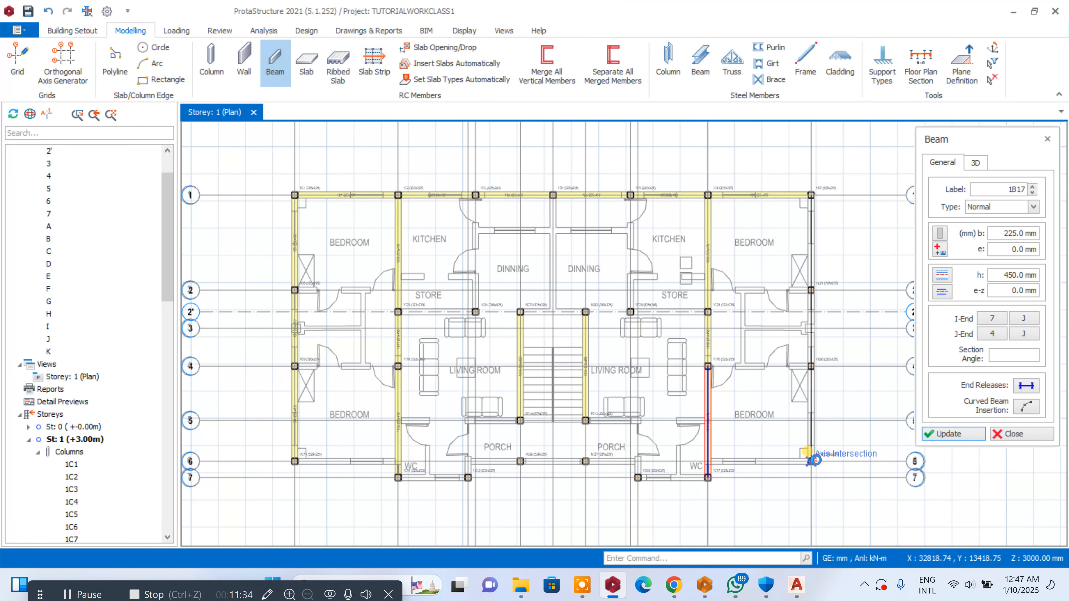
- Add 225 x 450 mm beams between axes A and B along axes 6, 4 and 2
scroll(361, 472, up, 2)
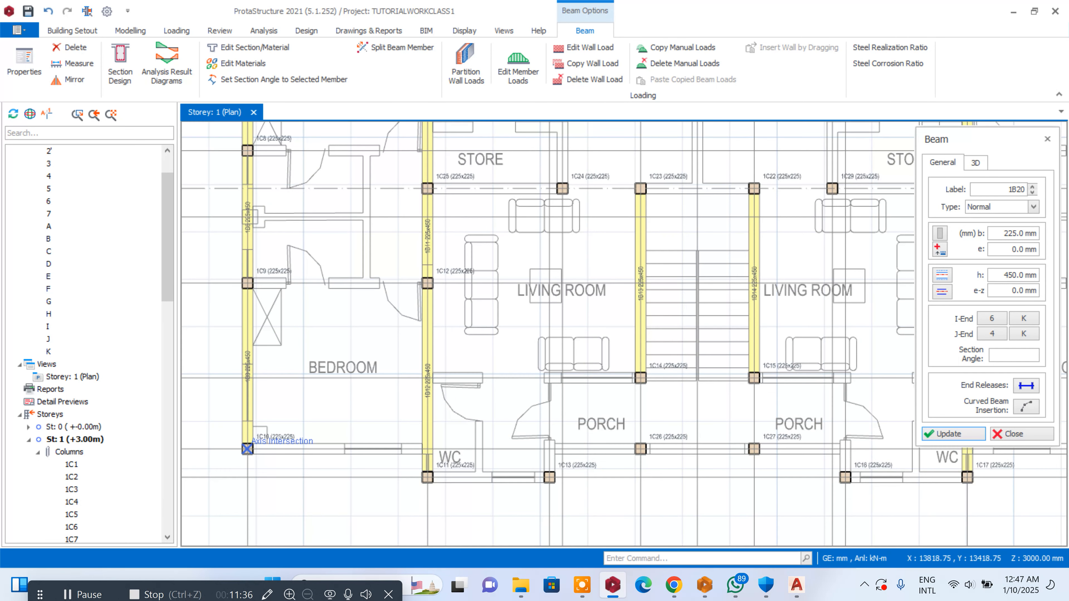
click(427, 448)
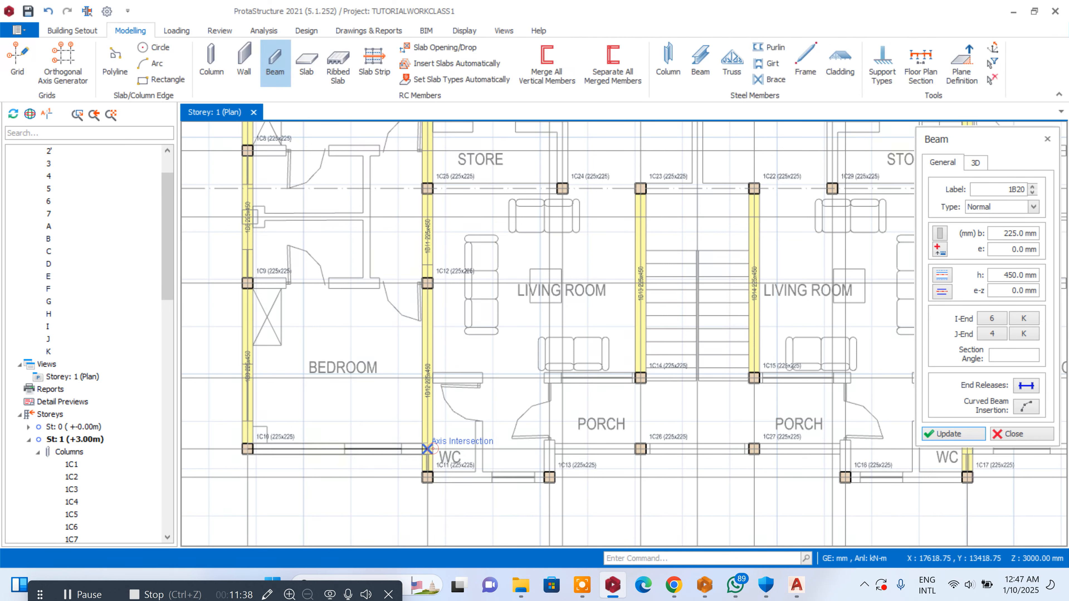
click(247, 283)
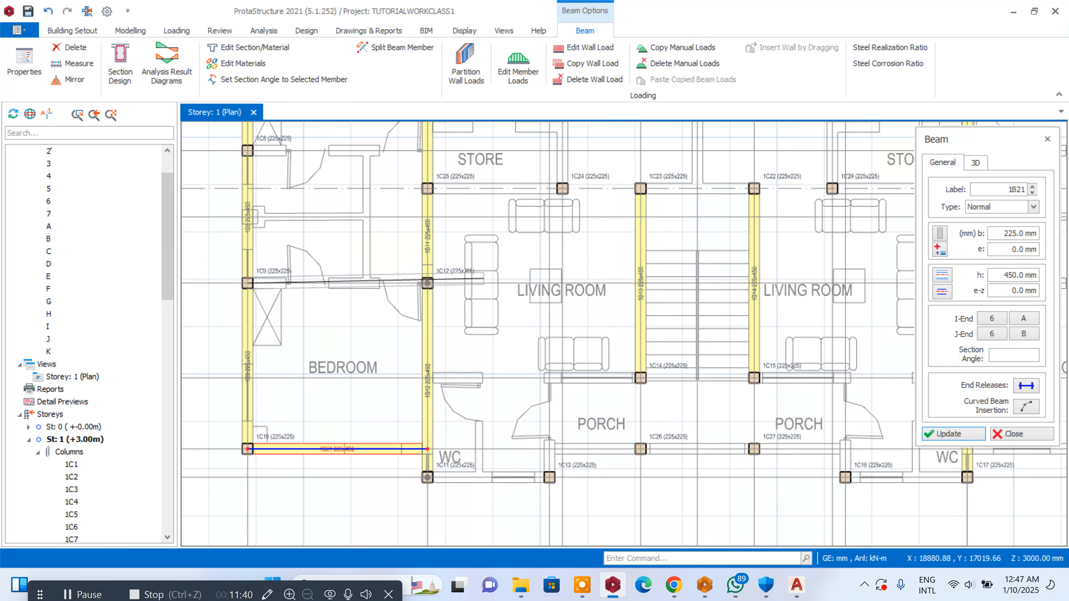
click(427, 283)
scroll(440, 394, down, 2)
scroll(419, 258, up, 2)
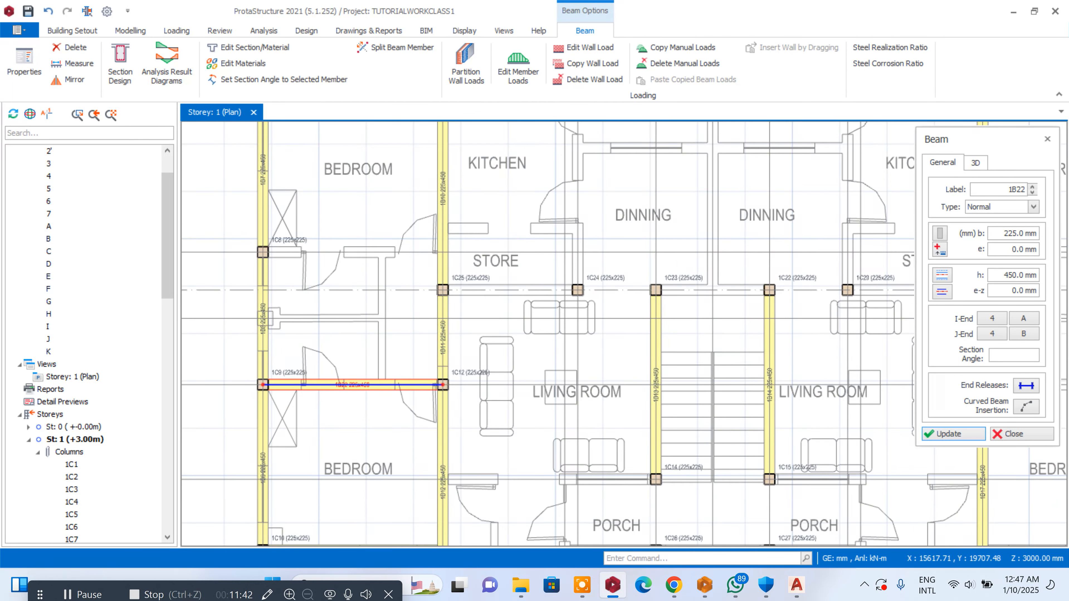
click(262, 252)
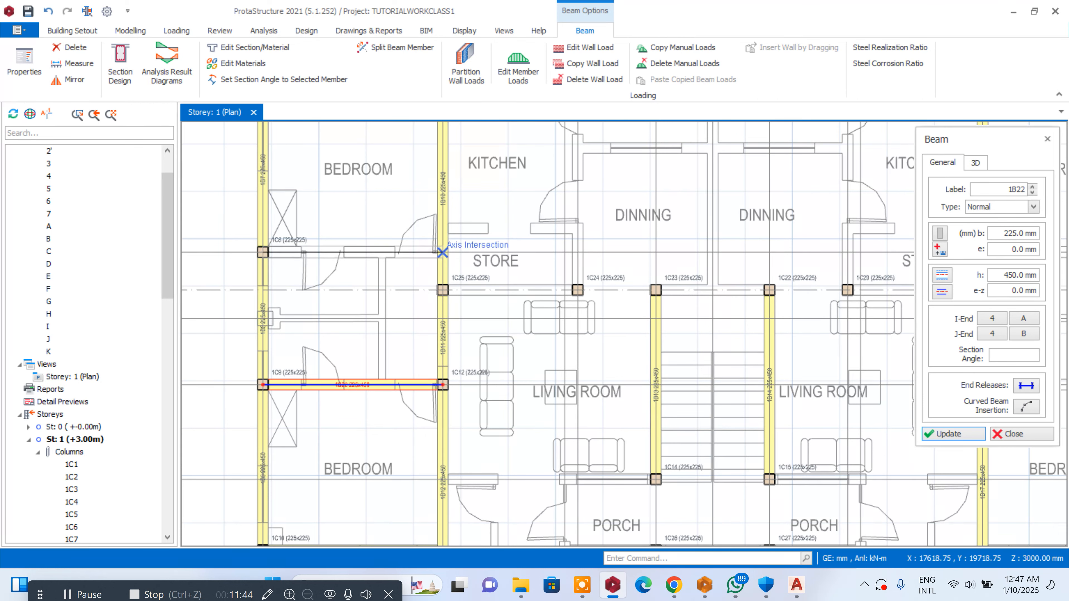
click(442, 252)
scroll(454, 291, up, 1)
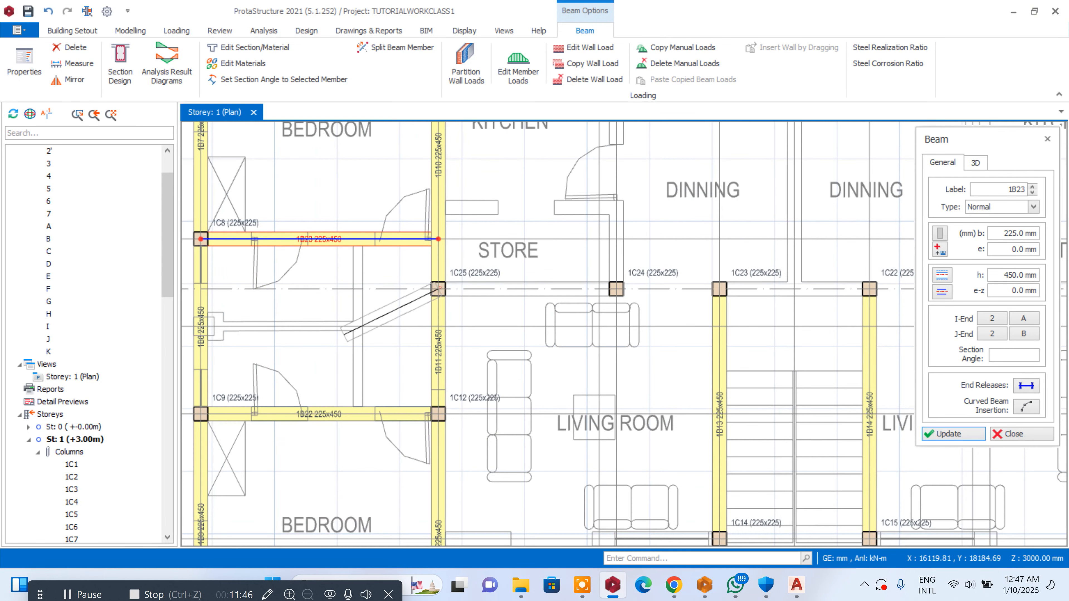
- Add 225 x 450 mm beams along axis 2' from axis B to axis J
scroll(589, 305, down, 2)
scroll(656, 307, up, 2)
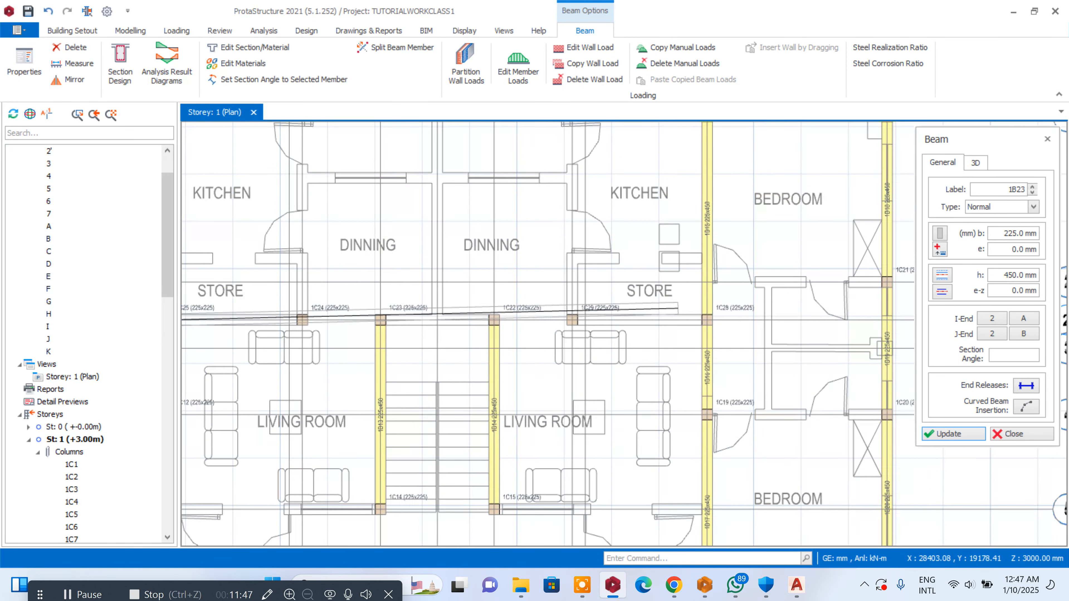
click(648, 314)
scroll(648, 314, down, 3)
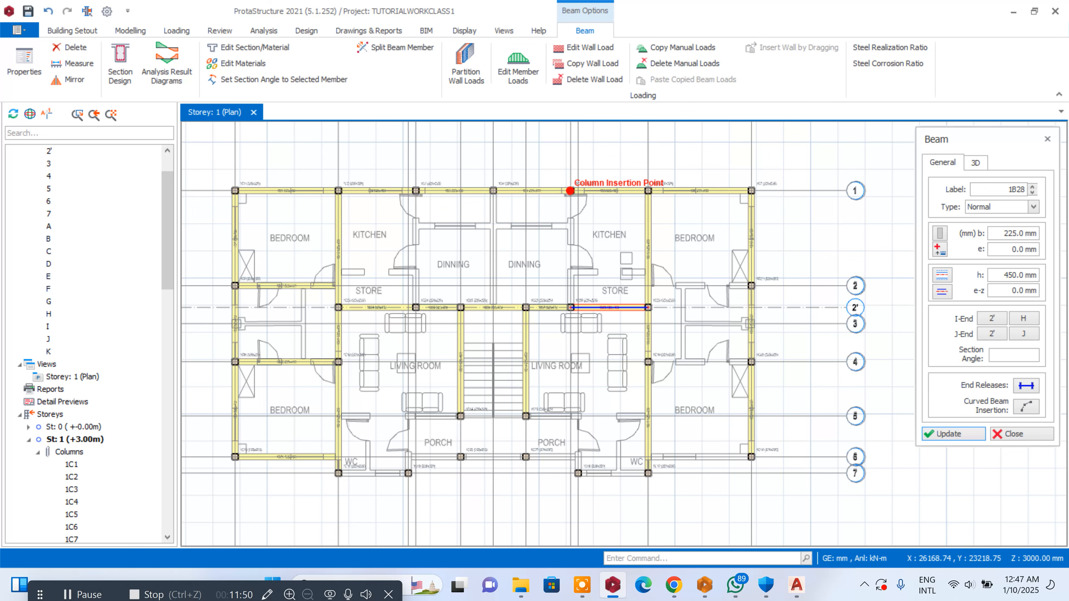
- Add 225 x 450 mm beams along axes H, D and F between axes 1 and 2'
click(570, 190)
click(570, 307)
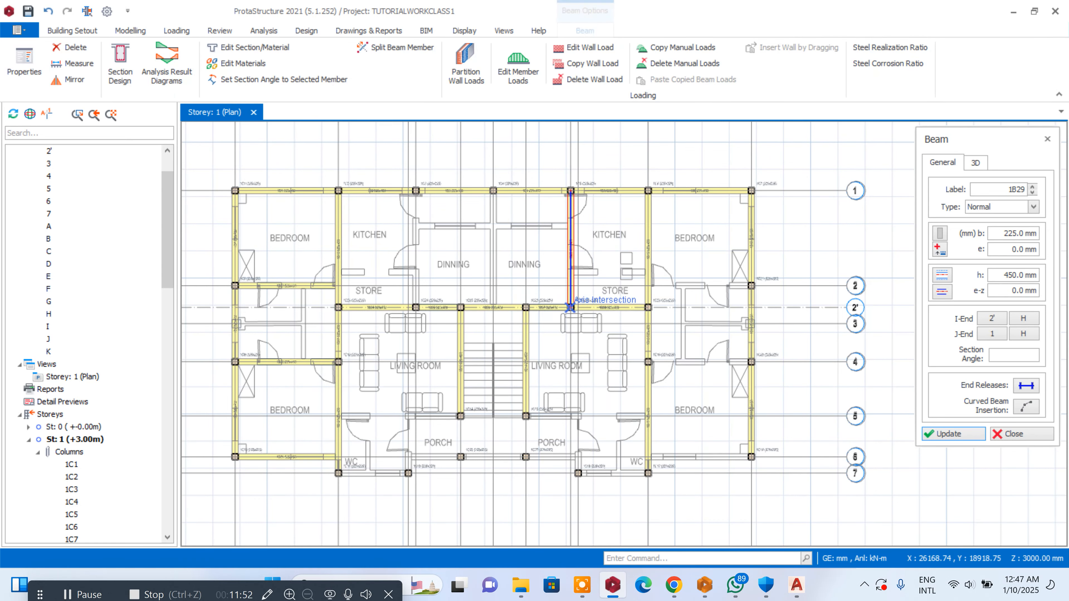
scroll(415, 190, up, 3)
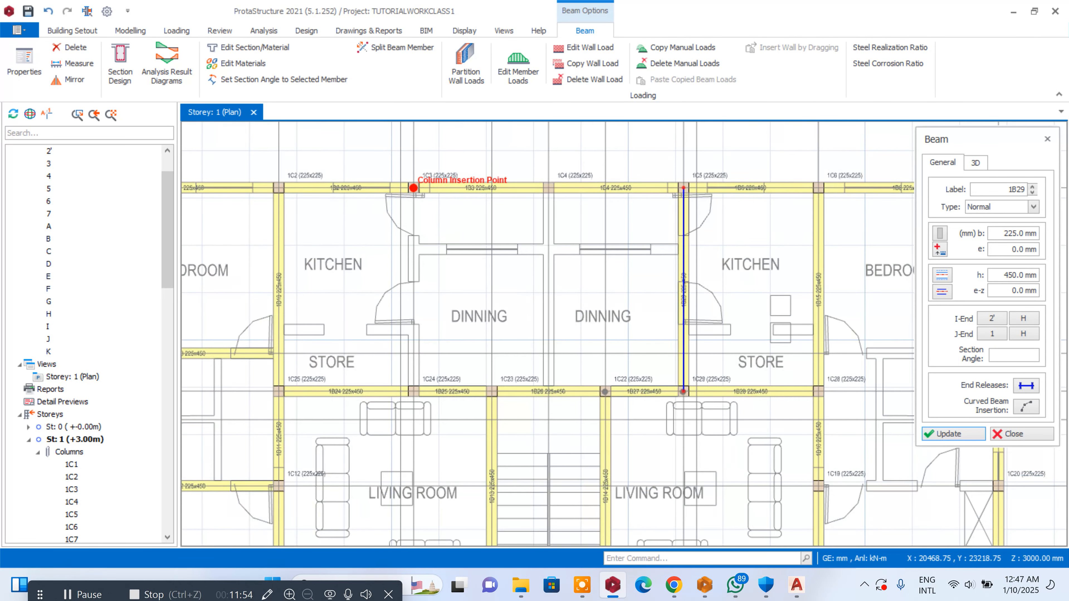
click(415, 190)
click(414, 391)
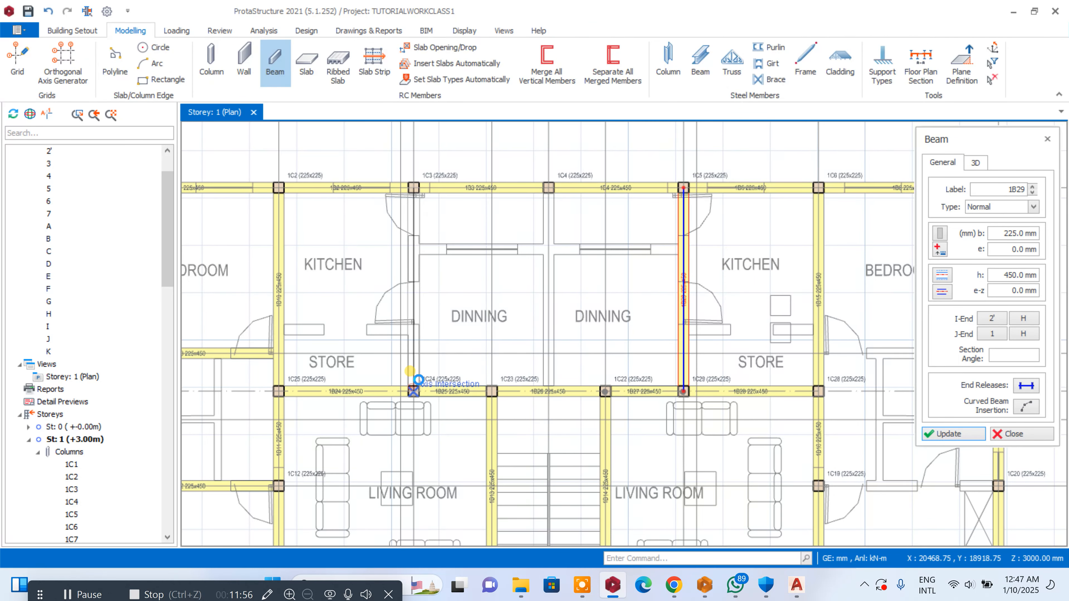
click(548, 187)
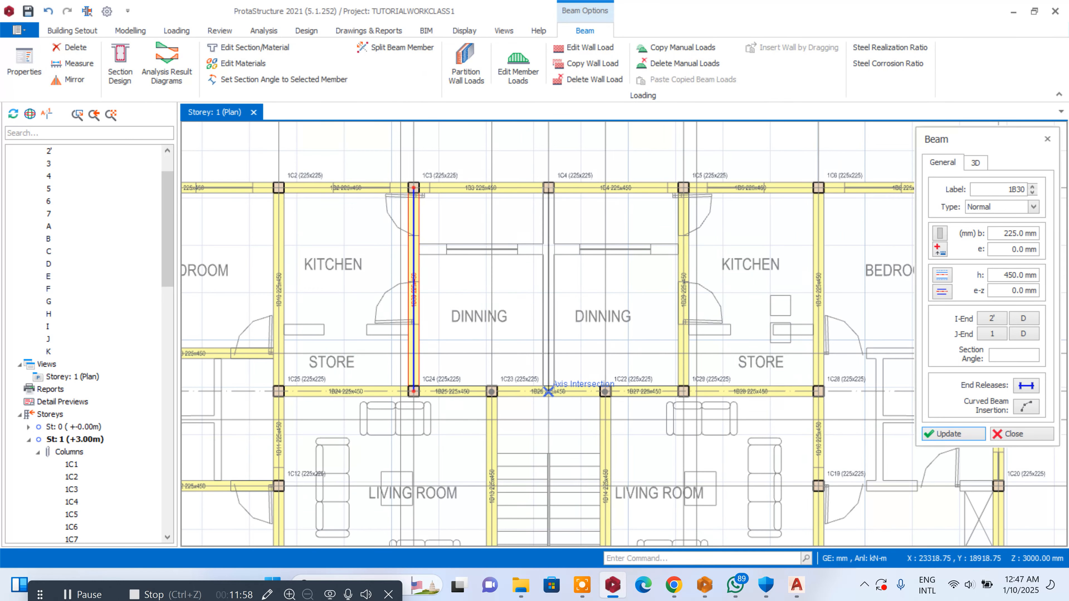
click(548, 392)
- Place 225 x 225 mm columns on axis 5 at its intersections with axes B and J
scroll(540, 283, down, 5)
scroll(568, 364, up, 3)
scroll(503, 357, up, 2)
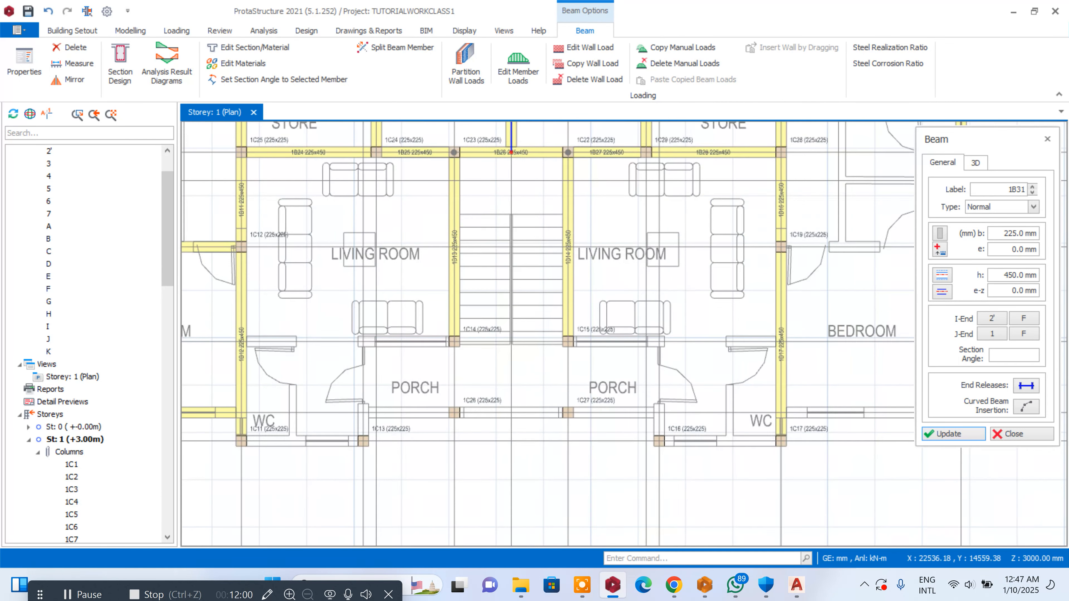
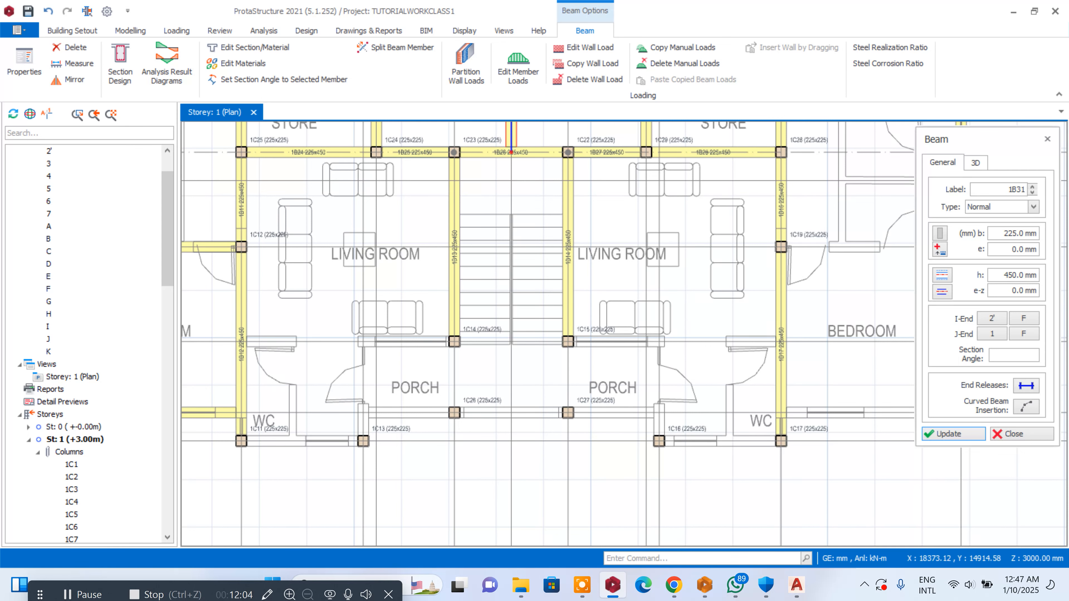
key(Escape)
right_click(490, 328)
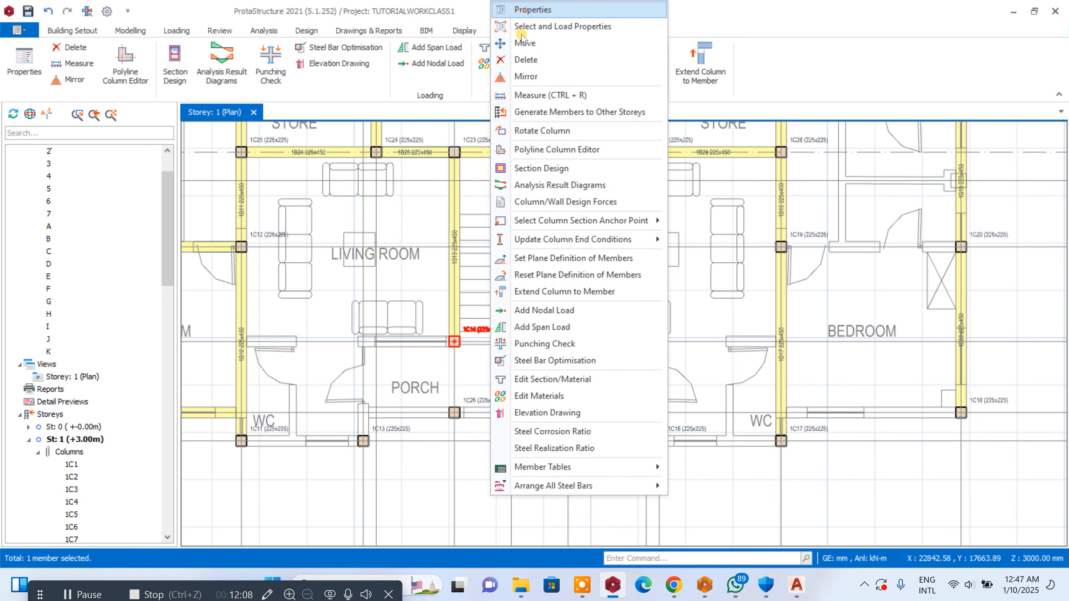
click(531, 9)
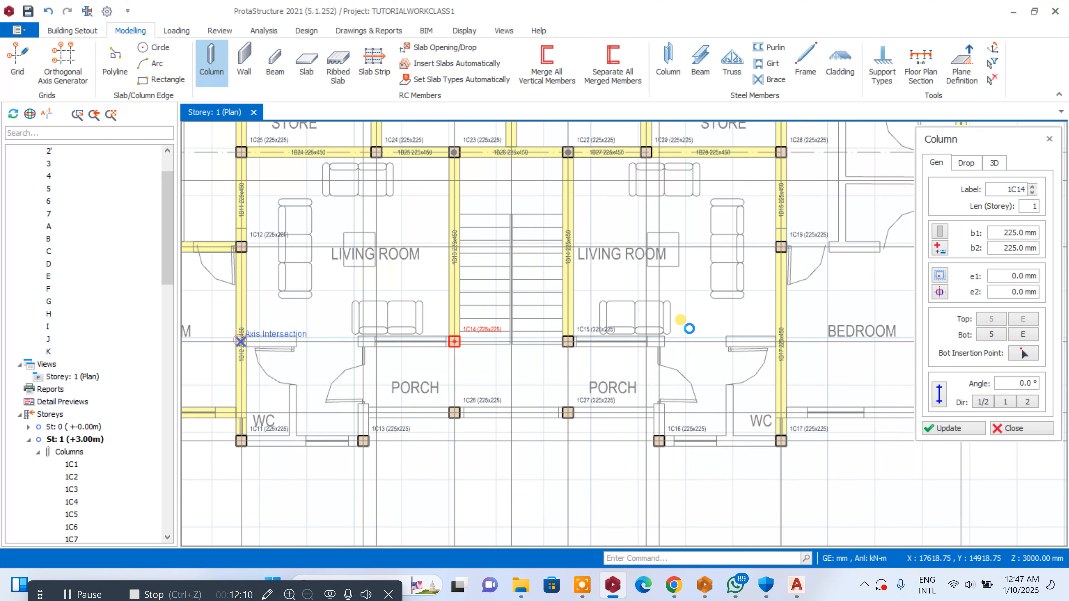
click(241, 341)
click(781, 341)
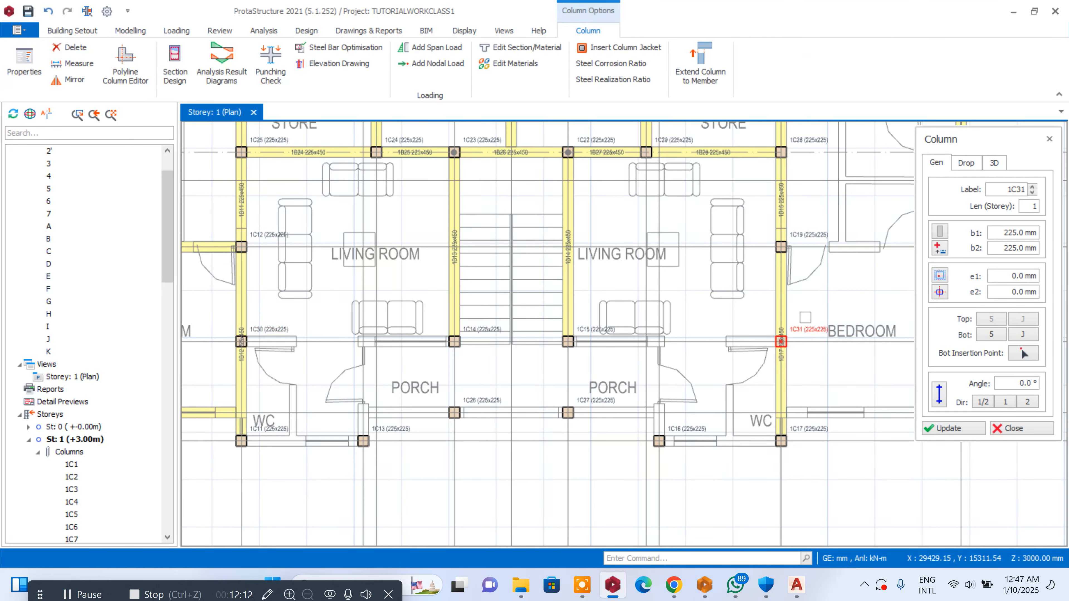
key(Escape)
- Replace the axis J beam between axes 4 and 7 with 225 x 450 mm beams divided at the axis 5 column
click(780, 343)
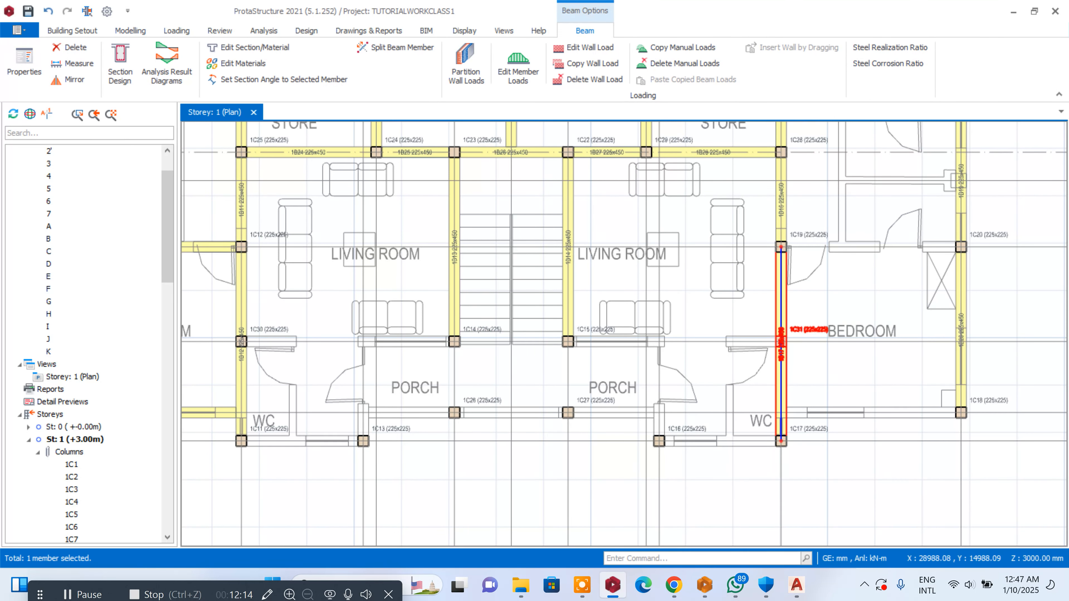
right_click(781, 343)
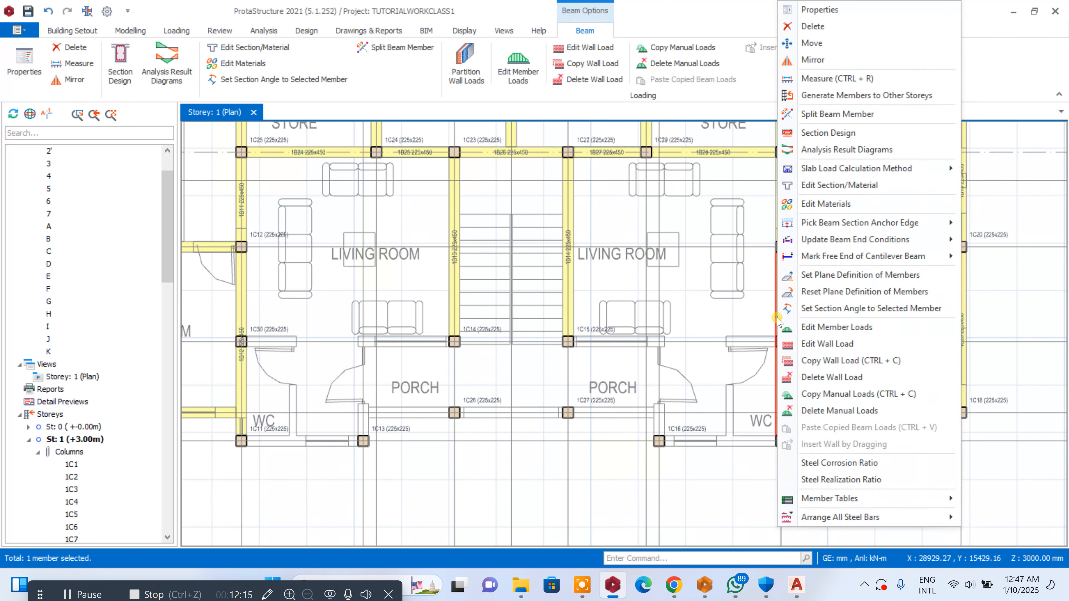
click(793, 9)
key(Delete)
click(781, 247)
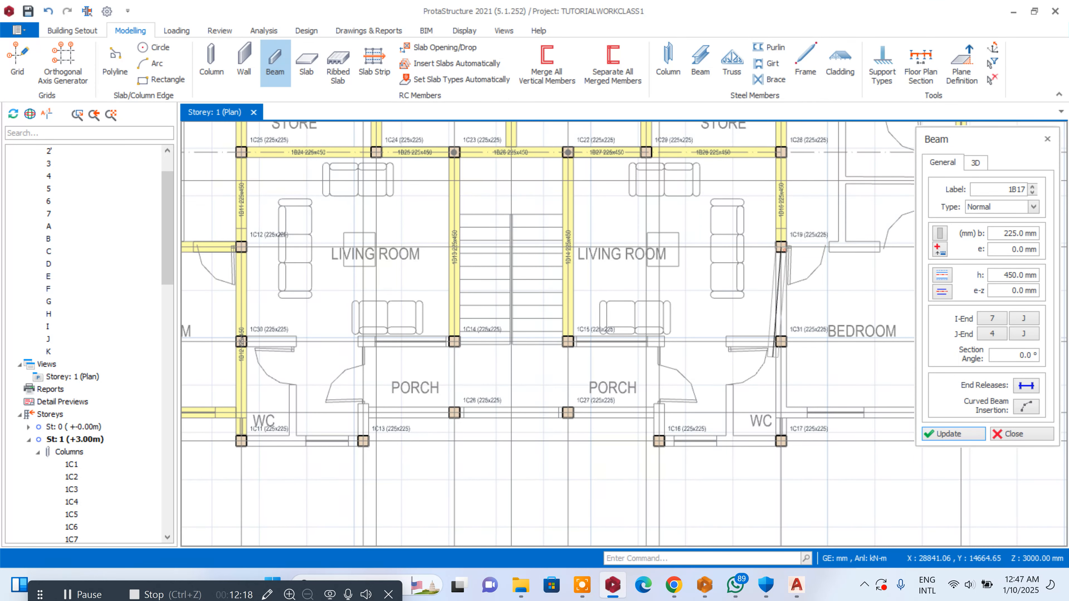
click(780, 440)
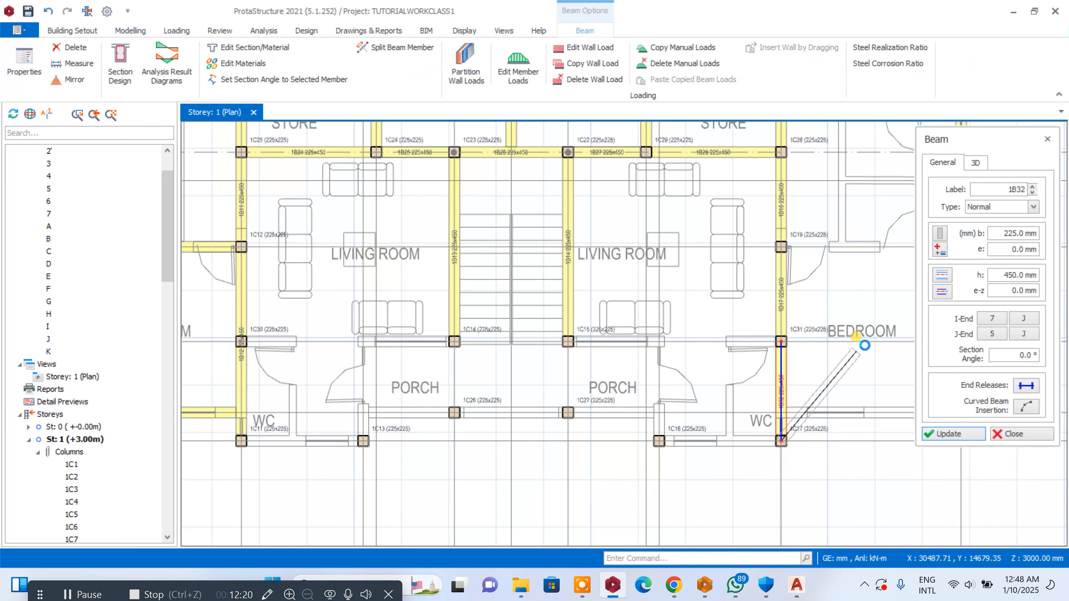
scroll(865, 345, down, 3)
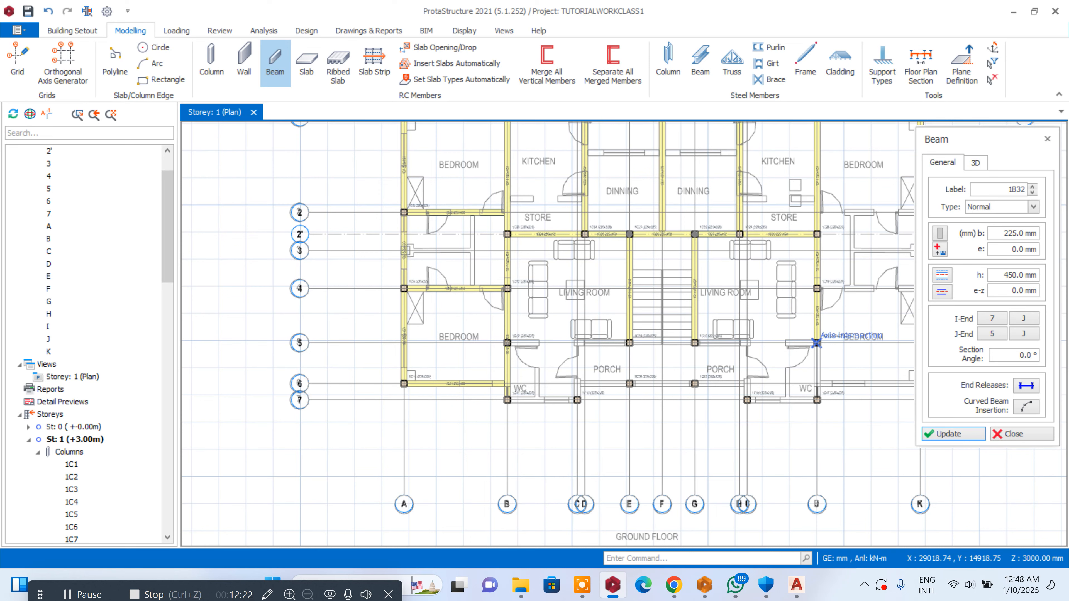
click(816, 343)
scroll(585, 355, up, 3)
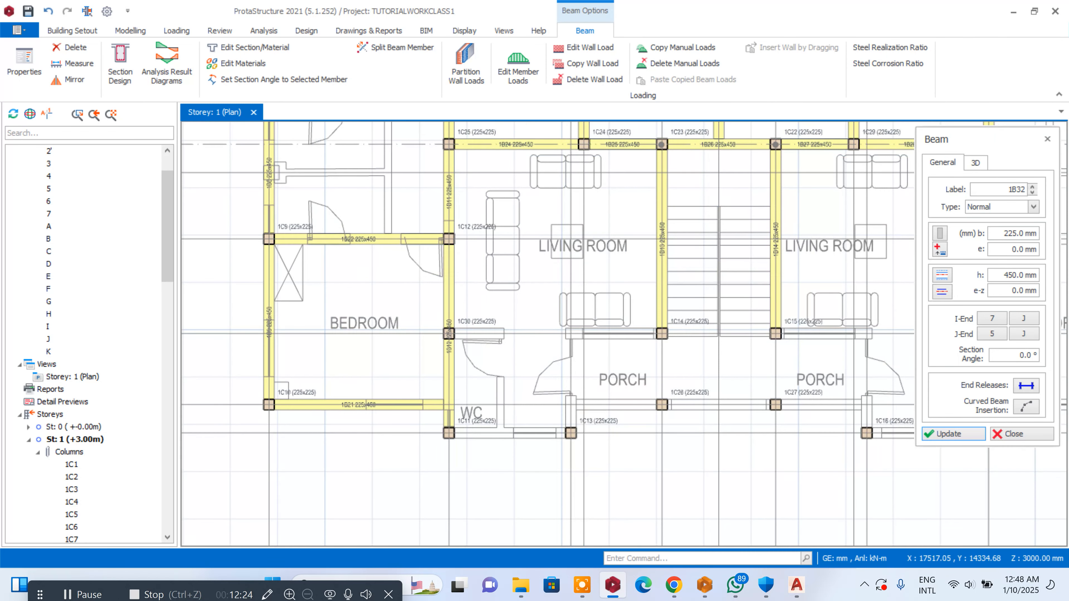
- Replace the axis B beam between axes 4 and 7 with 225 x 450 mm beams, declining to split them at crossing beams
key(Escape)
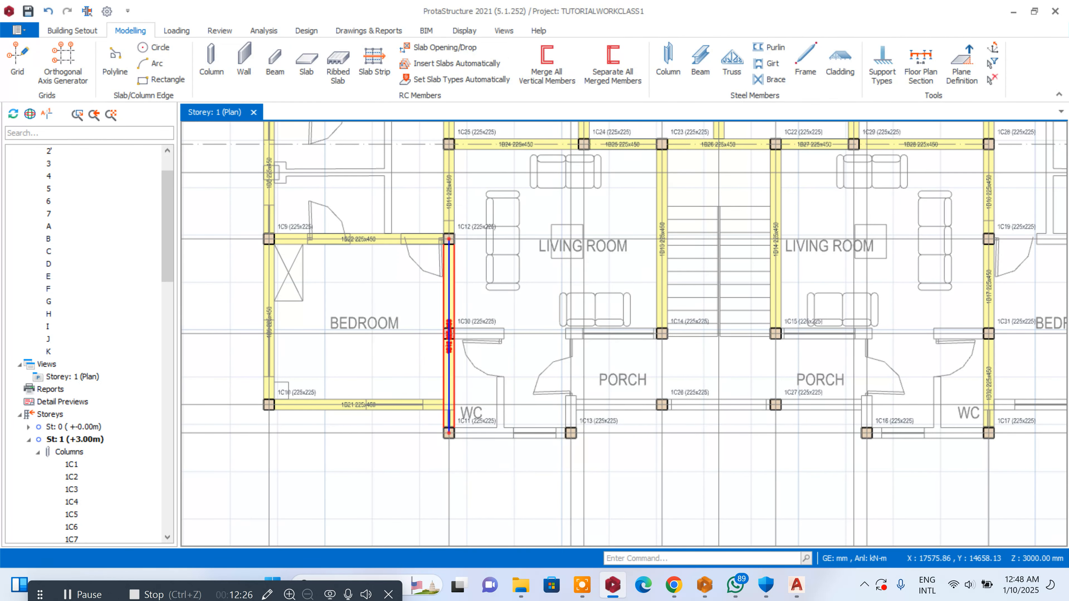
right_click(449, 333)
click(480, 9)
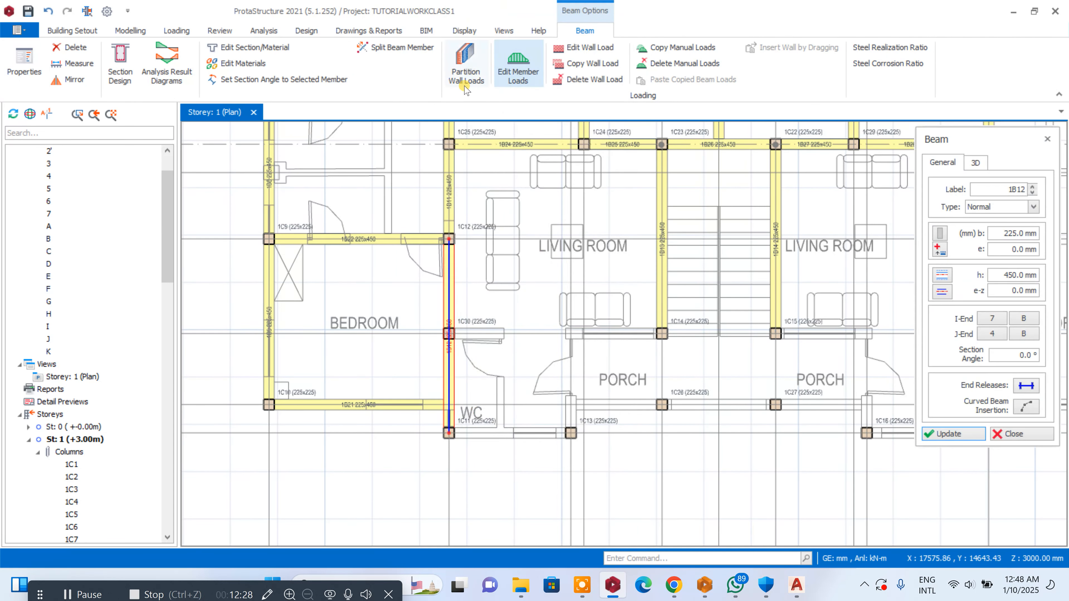
key(Escape)
click(449, 239)
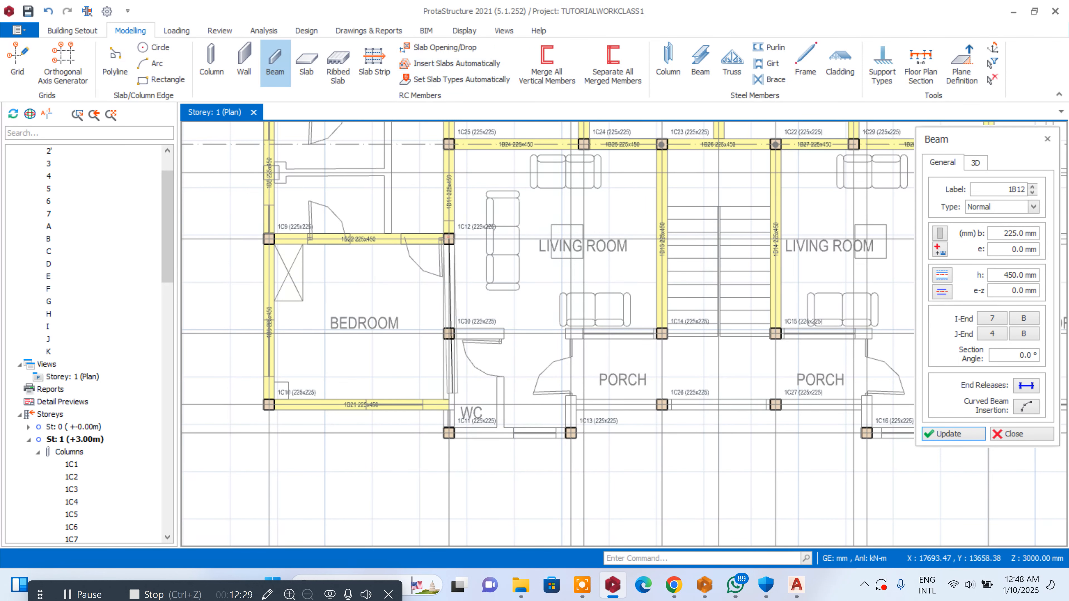
click(449, 433)
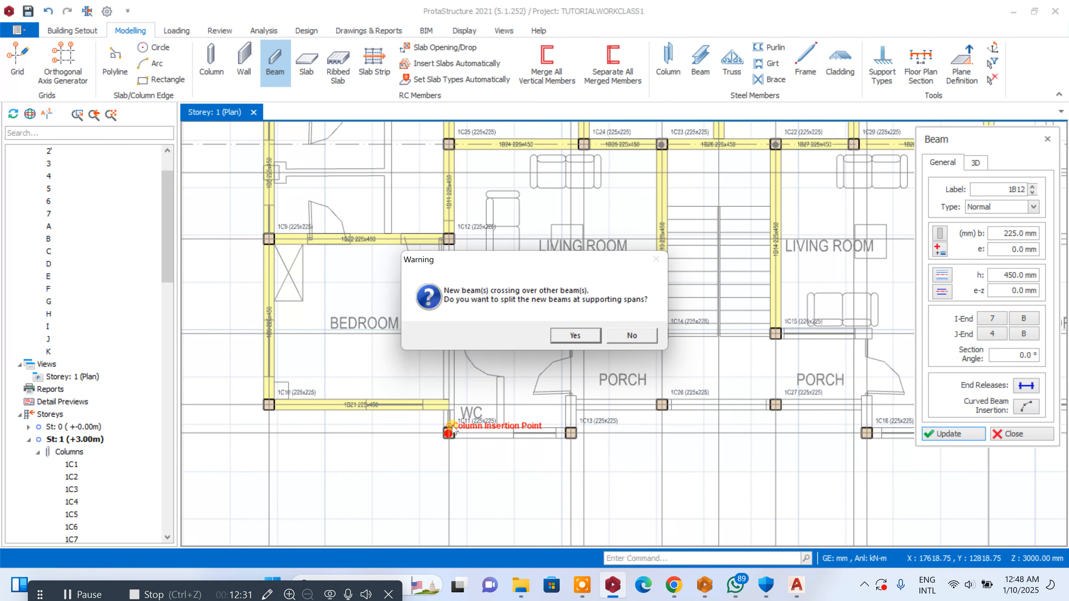
click(634, 337)
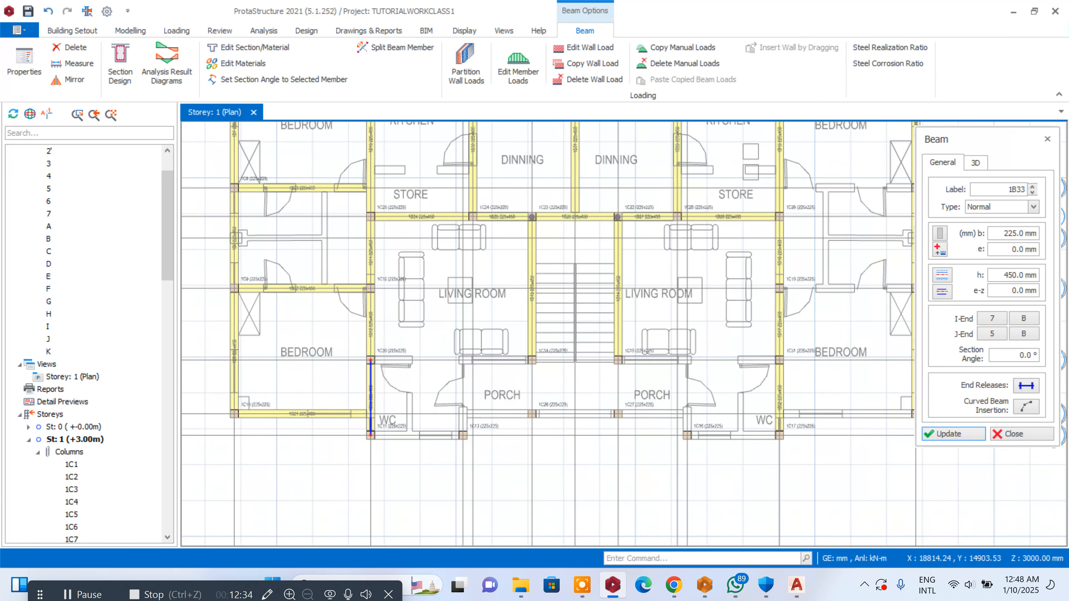
- Add 225 x 450 mm beams along axis 5 from B to J and along axis C from 5 to 7
click(370, 360)
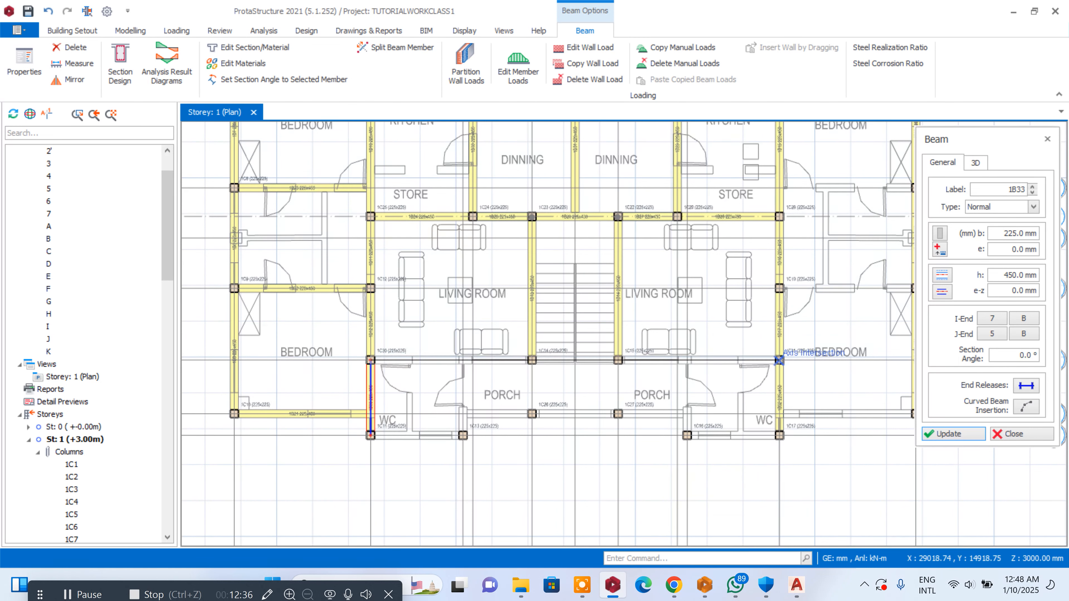
click(778, 360)
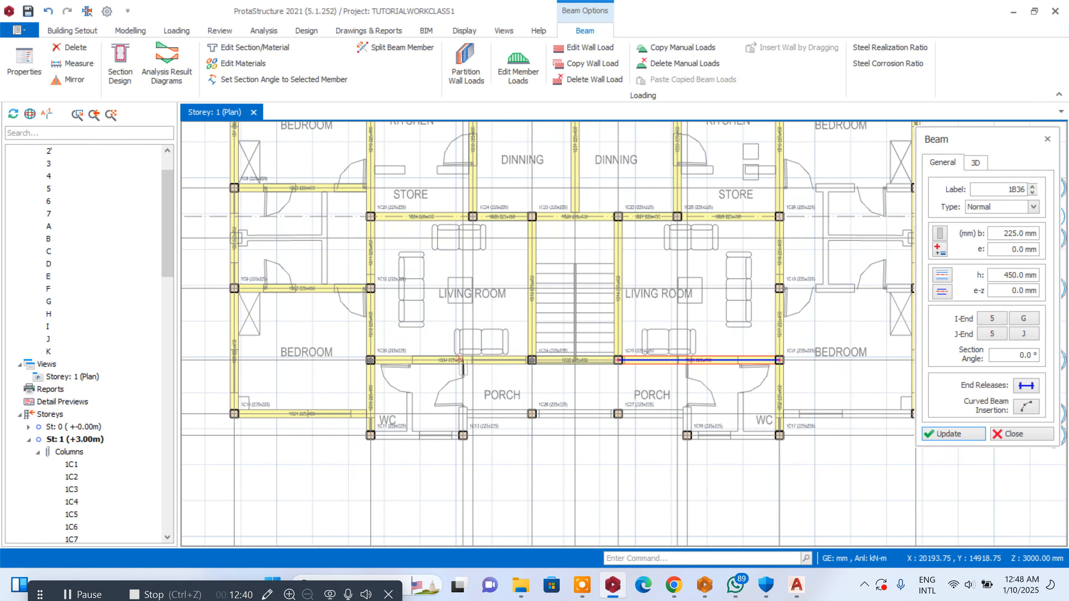
click(462, 360)
click(463, 434)
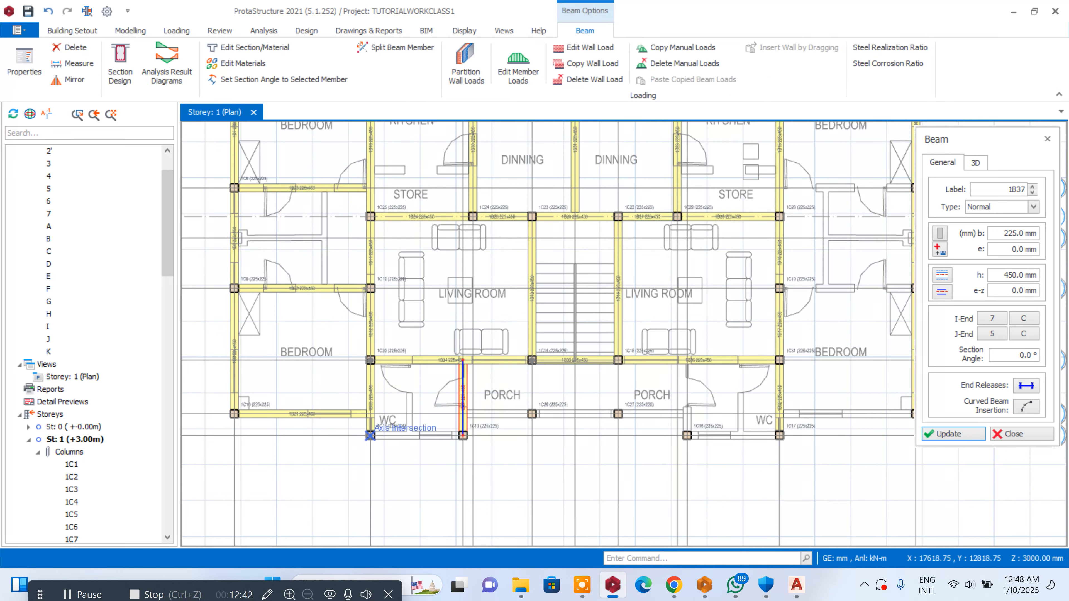
- Add 225 x 450 mm beams along axis 7 from B to C and along axis 6 from C to G
click(370, 435)
click(462, 434)
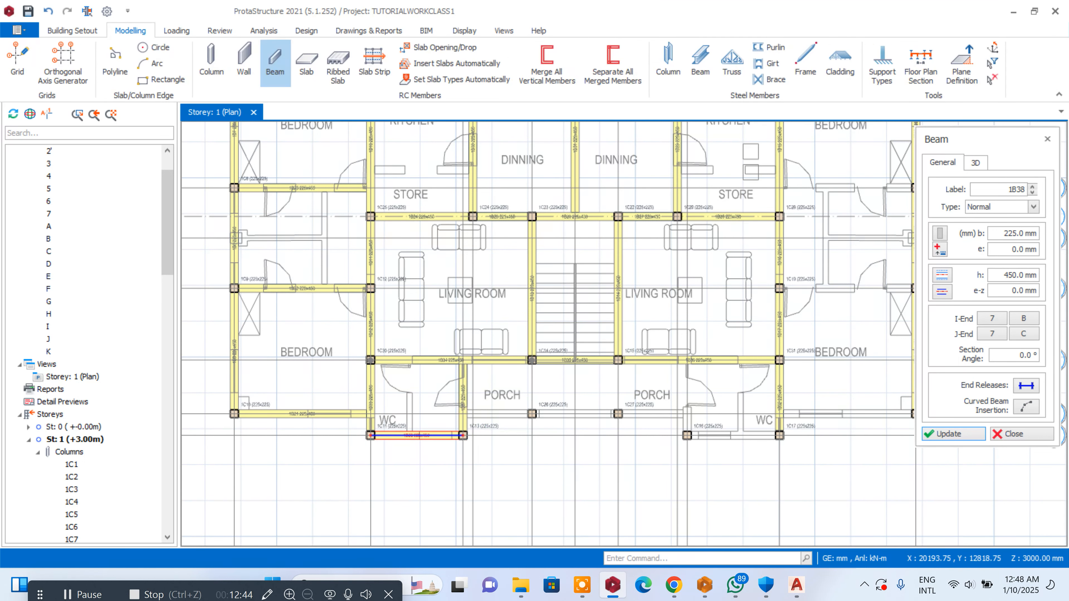
click(463, 414)
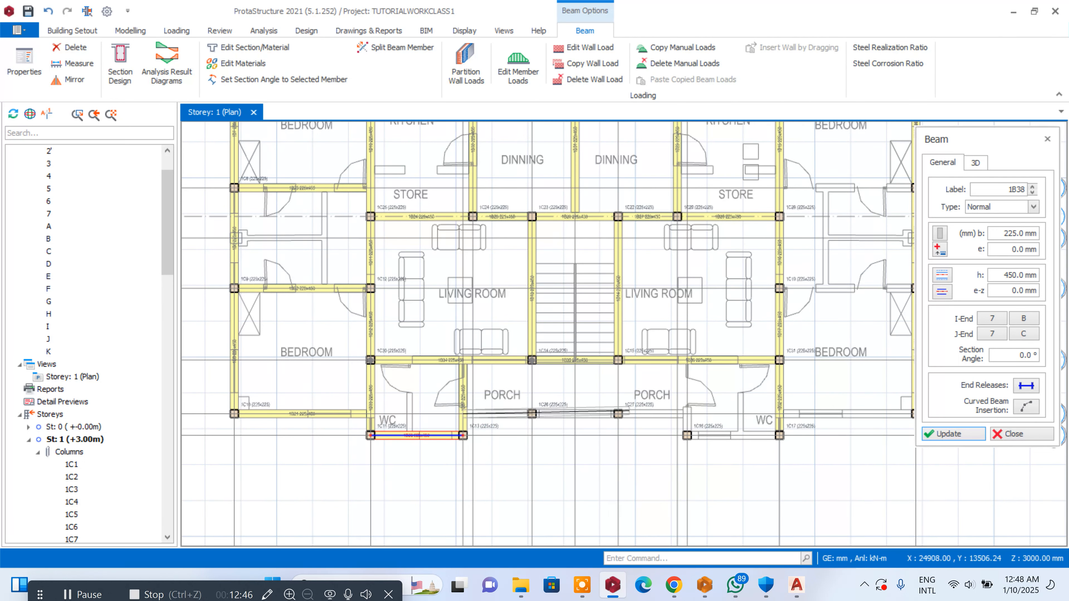
click(618, 413)
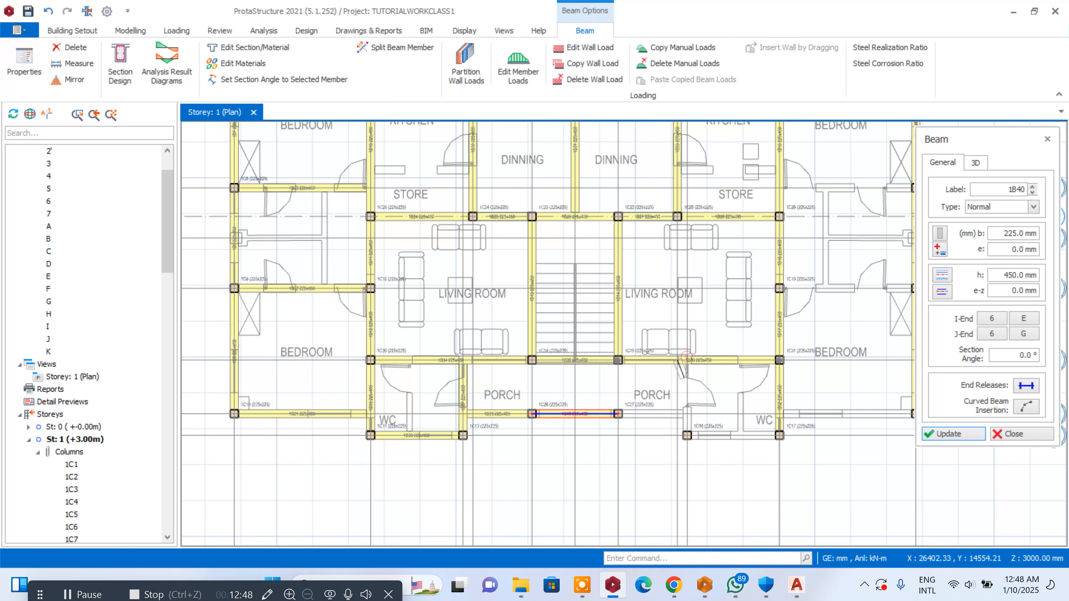
- Add 225 x 450 mm beams along axis I from 5 to 7 and along axis 6 from G to I
click(686, 360)
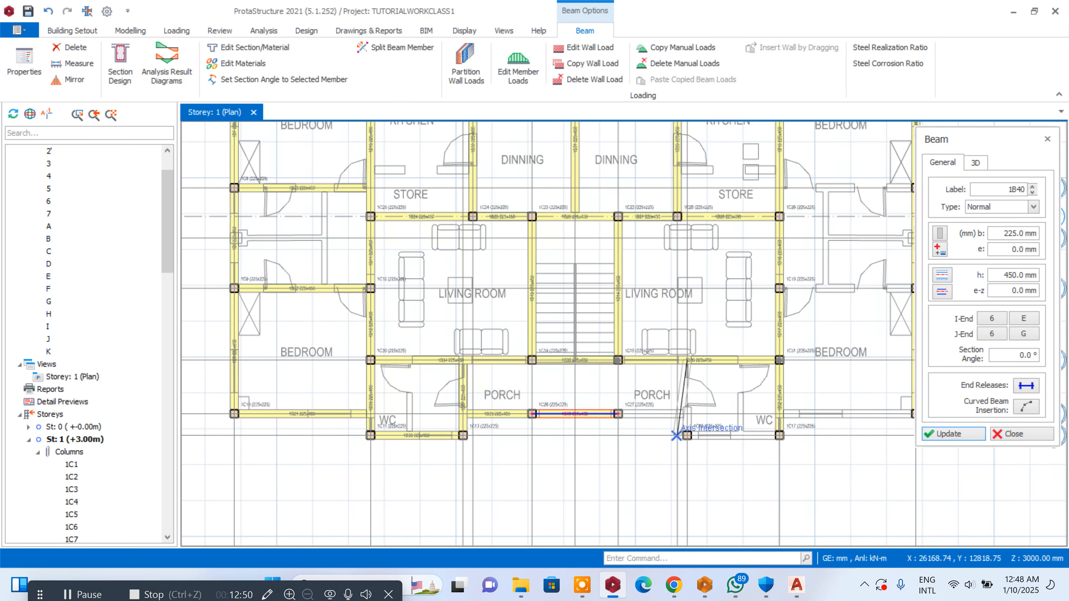
click(676, 435)
scroll(673, 434, up, 2)
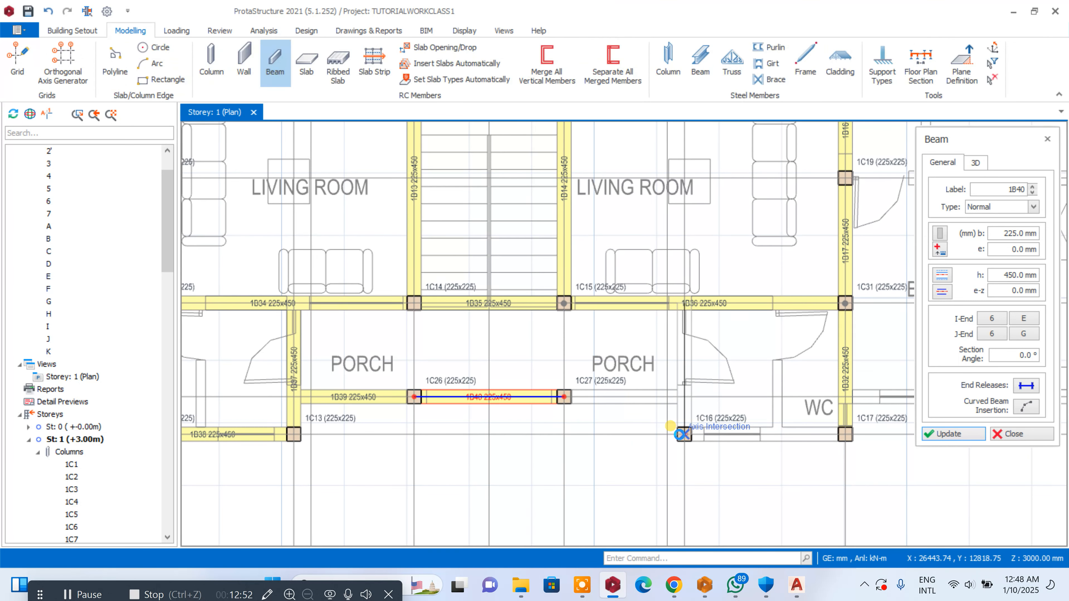
click(564, 397)
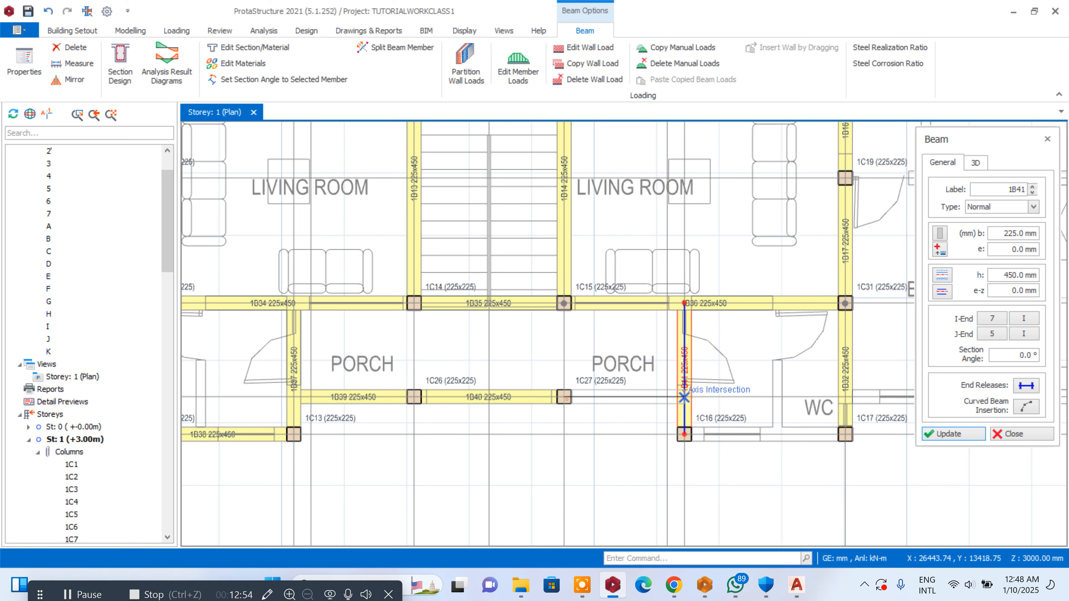
click(684, 397)
scroll(516, 359, down, 3)
scroll(712, 368, up, 2)
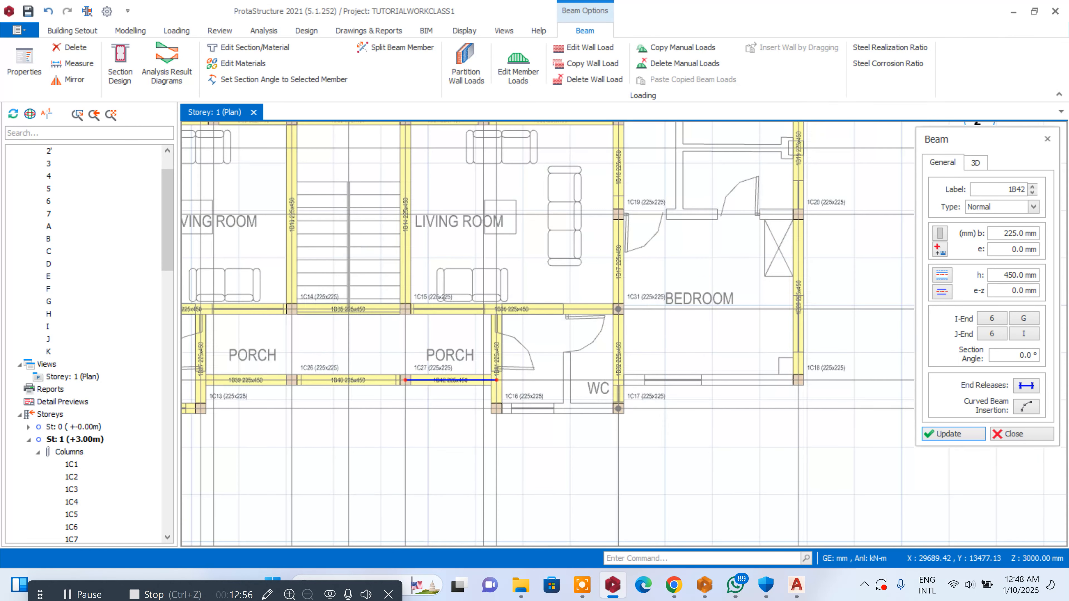
- Add 225 x 450 mm beams along axis 7 from I to J and along axis 6 from J to K
click(497, 408)
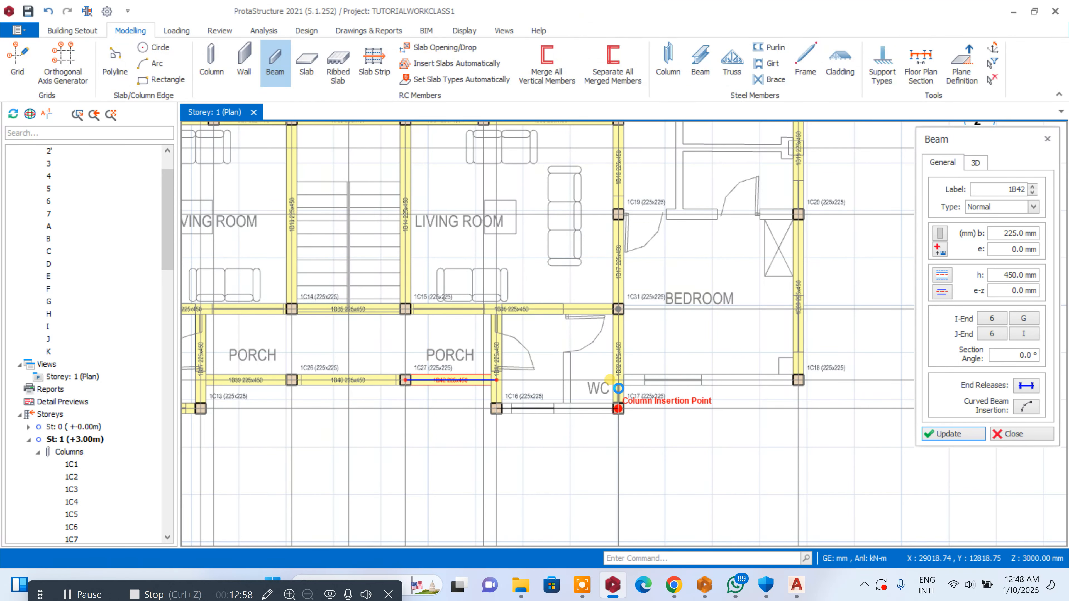
click(618, 408)
click(797, 380)
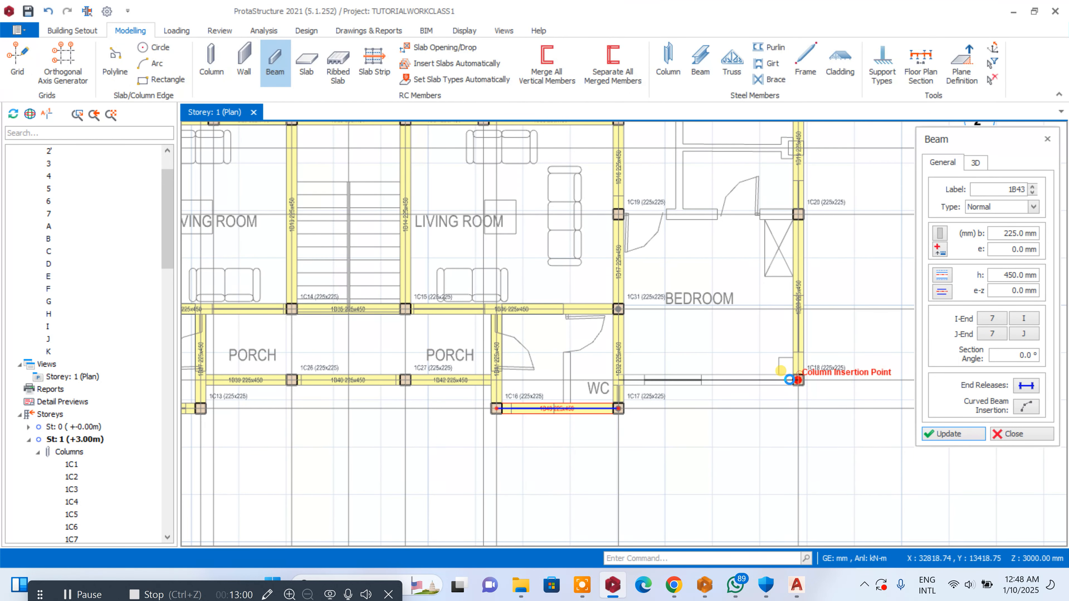
scroll(796, 375, down, 1)
scroll(791, 310, up, 2)
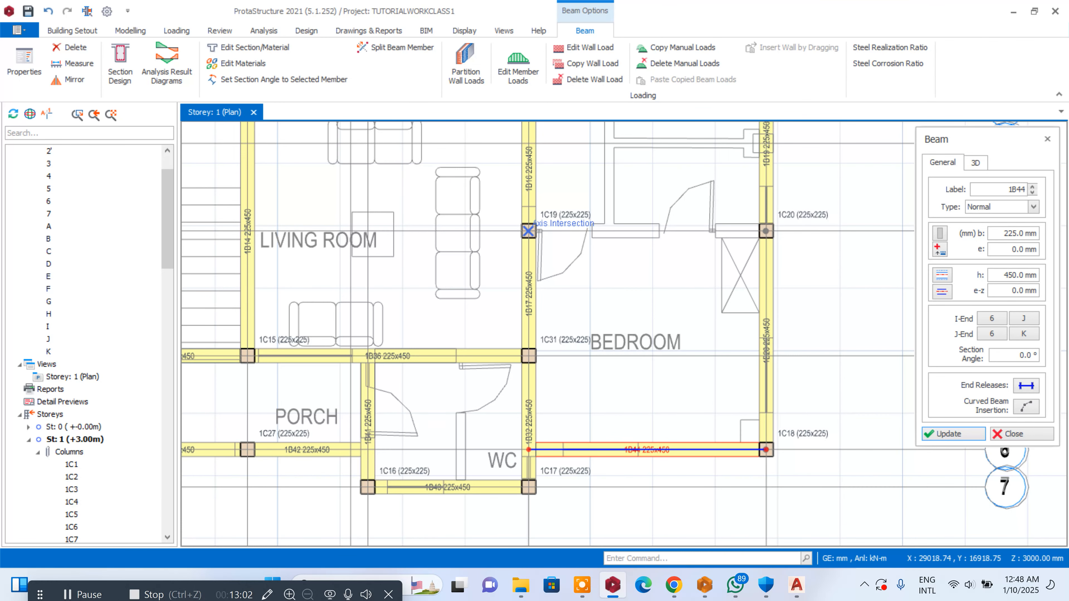
- Add 225 x 450 mm beams from J to K along axis 4 and along axis 2
click(528, 231)
click(766, 231)
scroll(766, 230, down, 5)
middle_drag(751, 283, 747, 333)
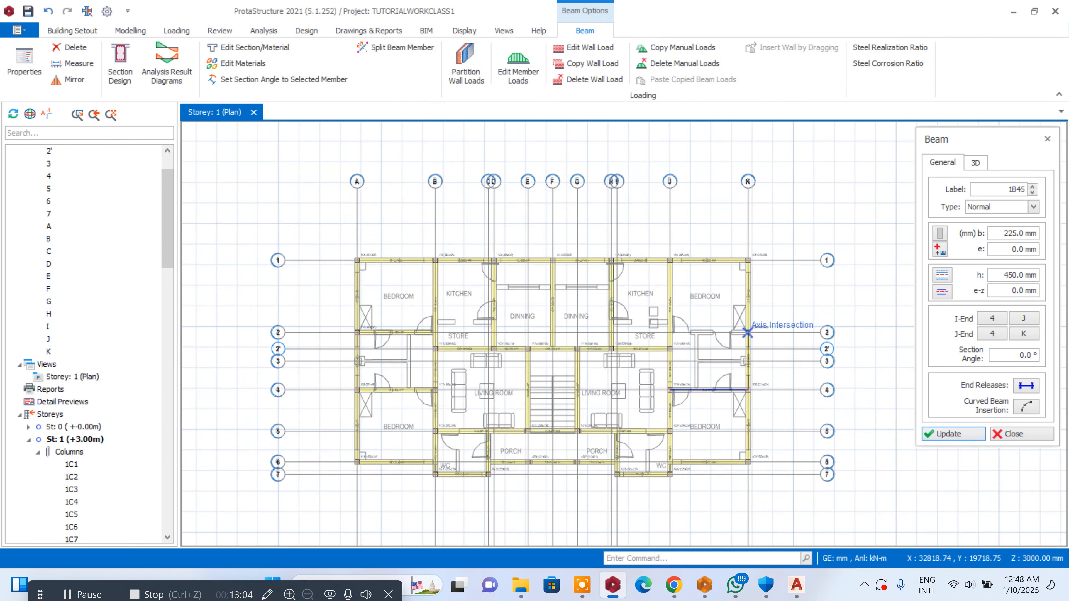
scroll(747, 332, up, 4)
click(572, 311)
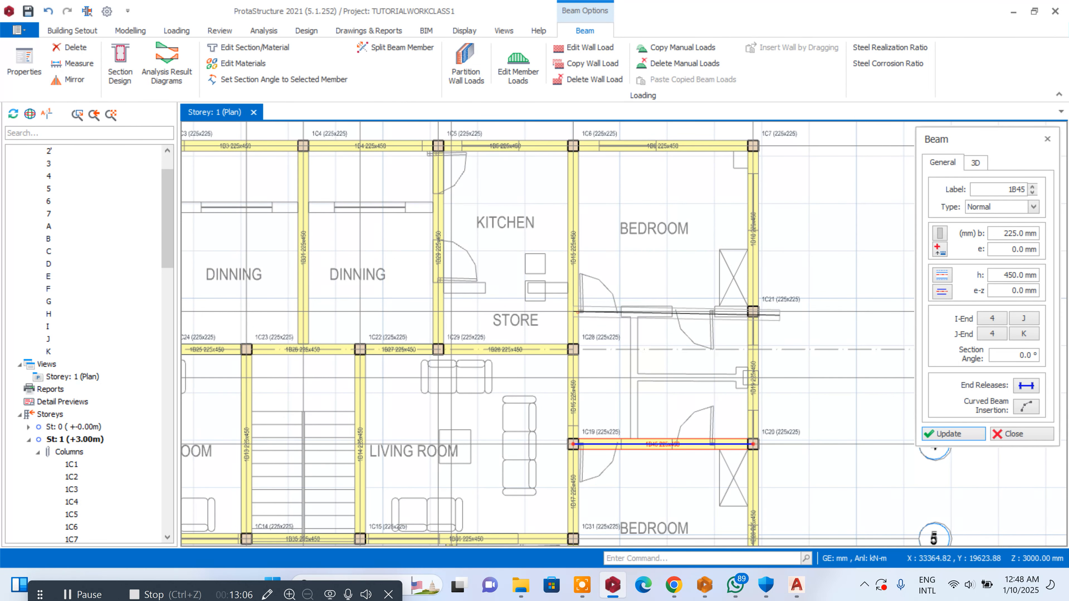
click(753, 311)
scroll(753, 311, down, 4)
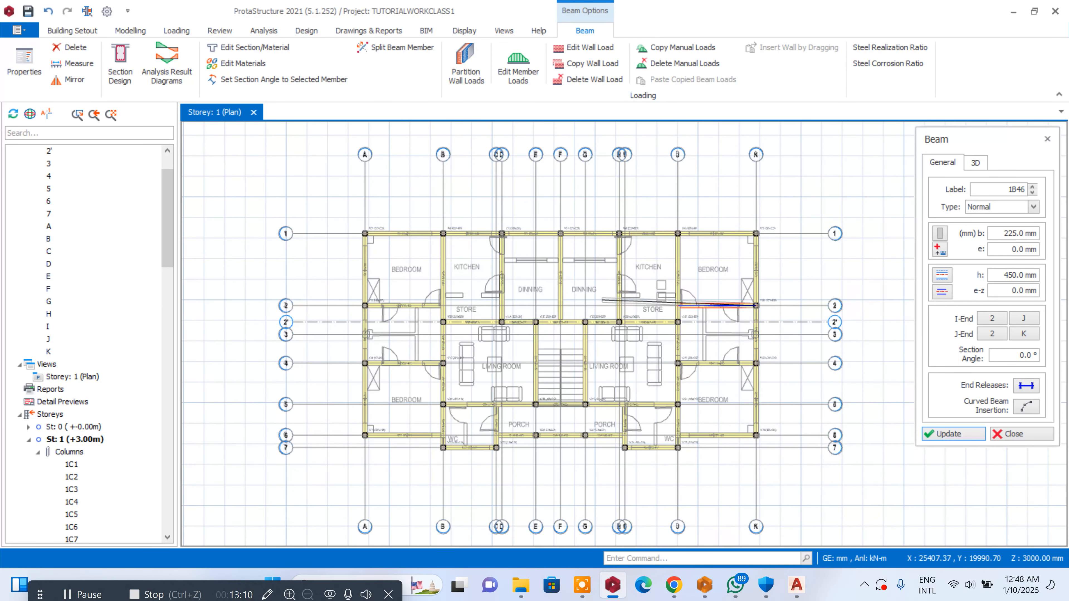
- Review the beam layout against the ground floor and first floor plans, and end beam insertion
scroll(602, 300, up, 2)
scroll(547, 290, down, 6)
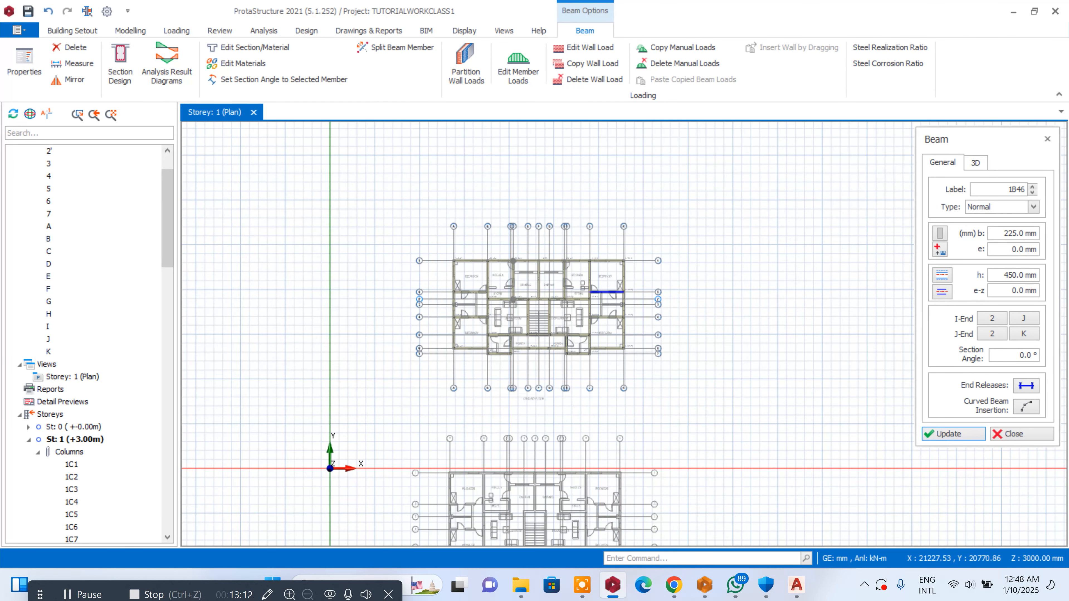
scroll(612, 290, up, 2)
scroll(598, 289, down, 4)
scroll(541, 416, up, 5)
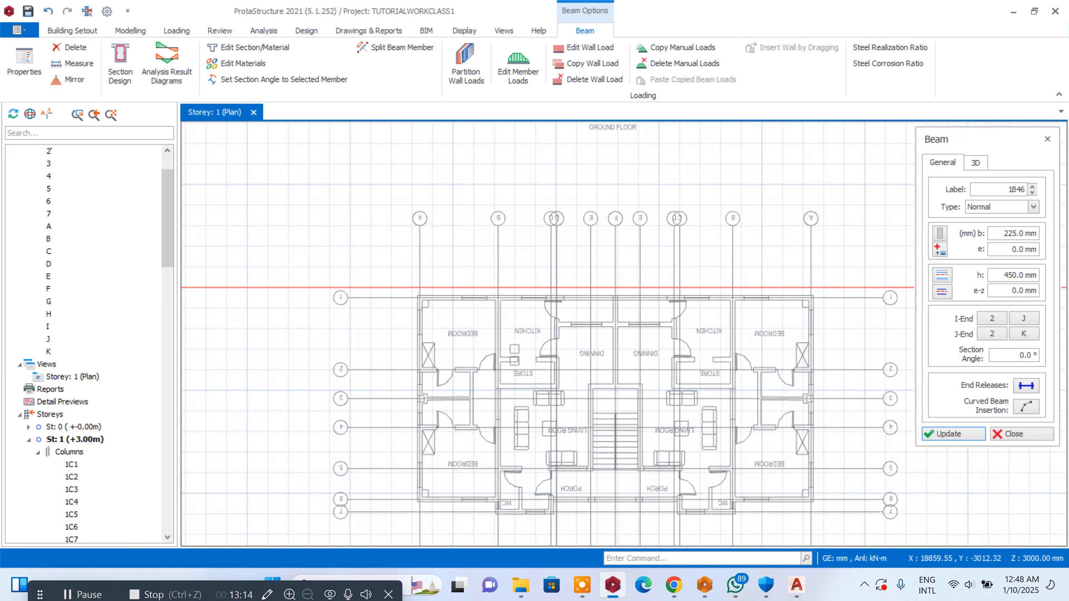
scroll(381, 270, down, 3)
scroll(478, 286, up, 5)
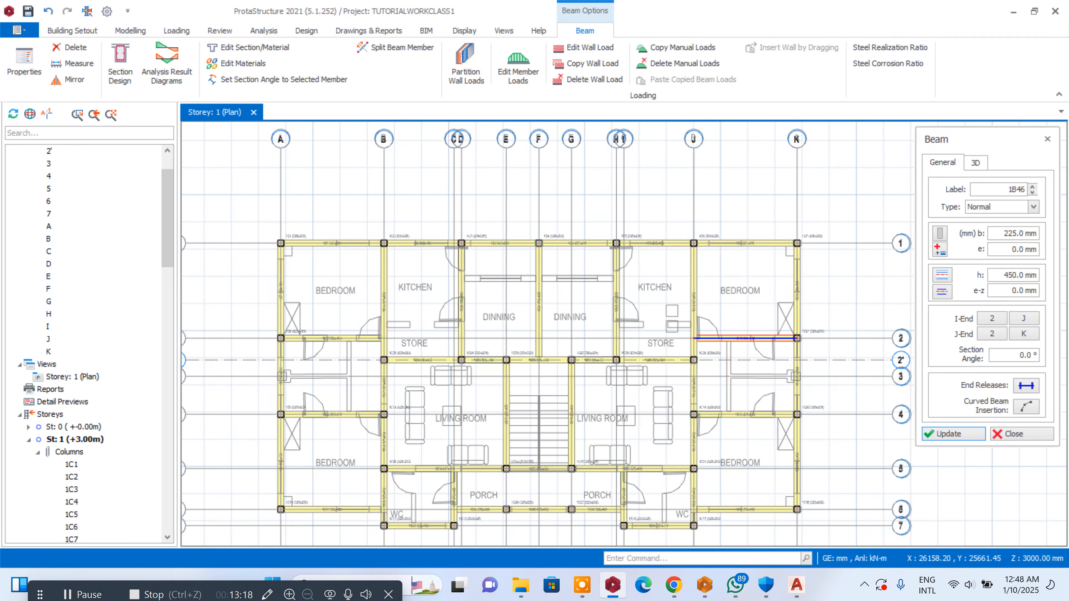
click(1033, 433)
scroll(618, 263, down, 3)
scroll(618, 270, up, 2)
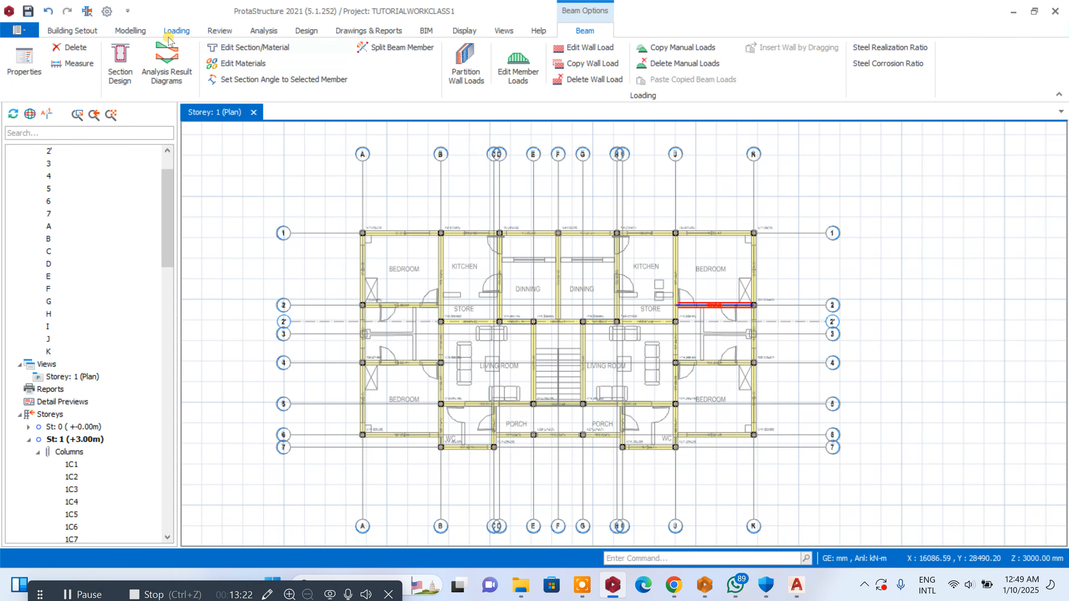
- Start moving the TUTORIAL WORK.dxf external reference drawing of storey 1
click(89, 31)
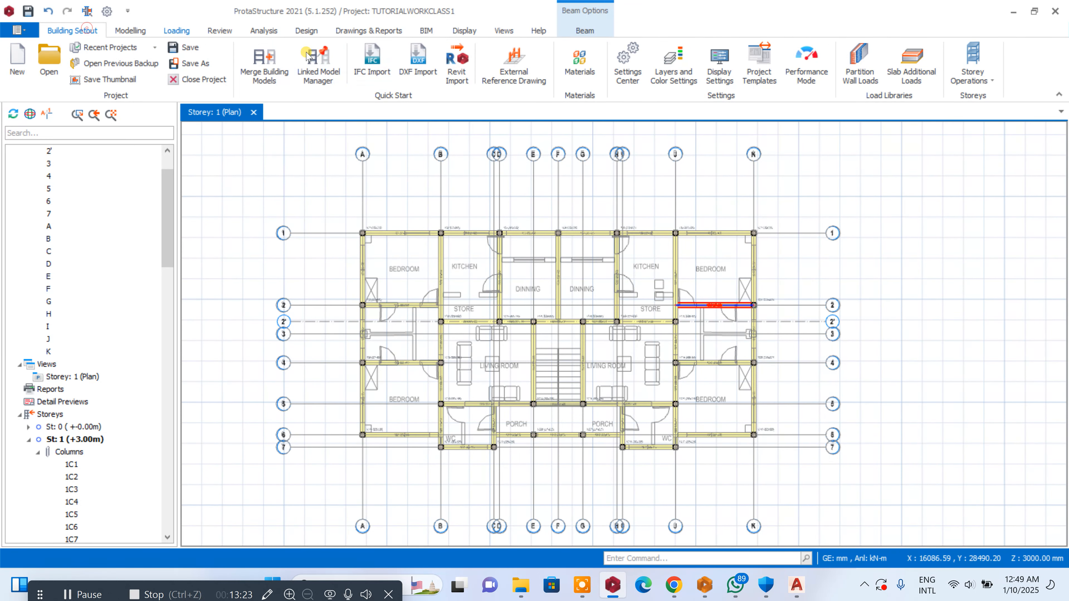
click(511, 68)
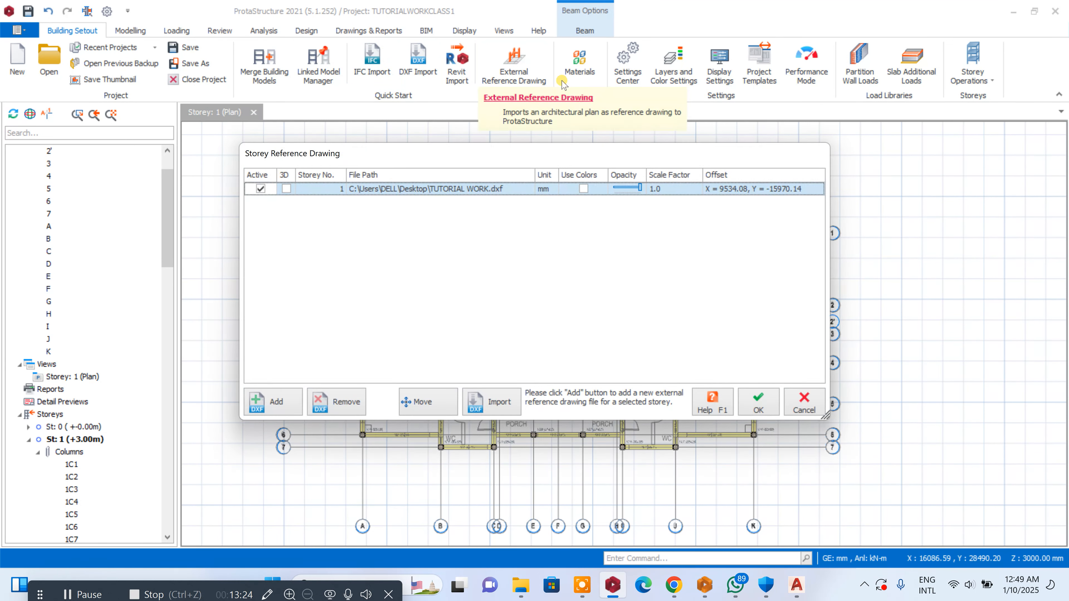
click(427, 402)
- Examine the modelled ground floor's stairwell, corner columns and axis bubbles for a suitable alignment point for the reference drawing
scroll(553, 191, up, 5)
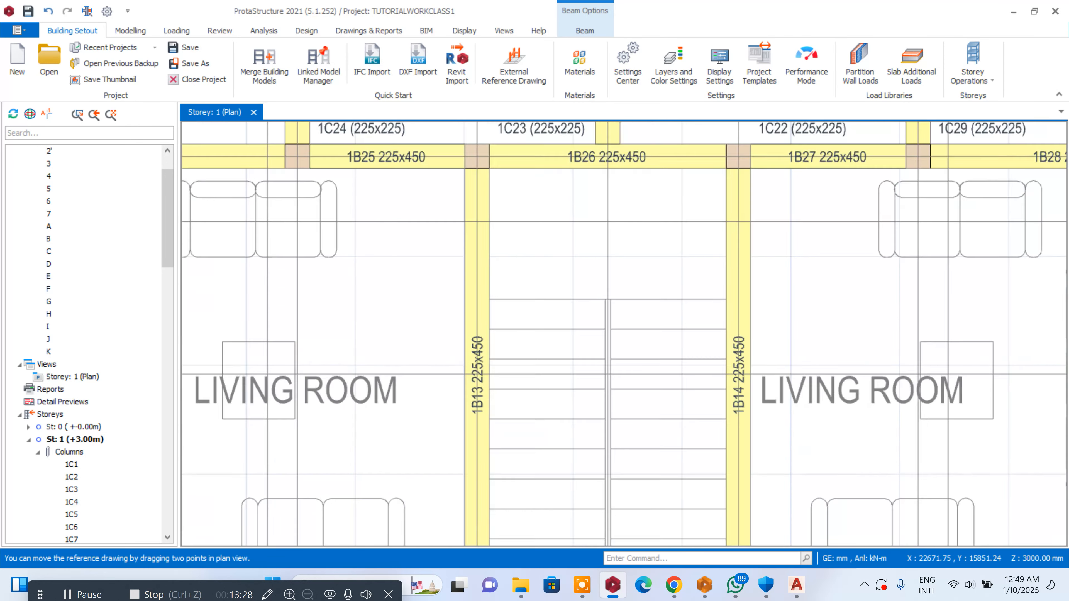
scroll(515, 168, down, 3)
scroll(523, 254, up, 6)
scroll(479, 253, down, 4)
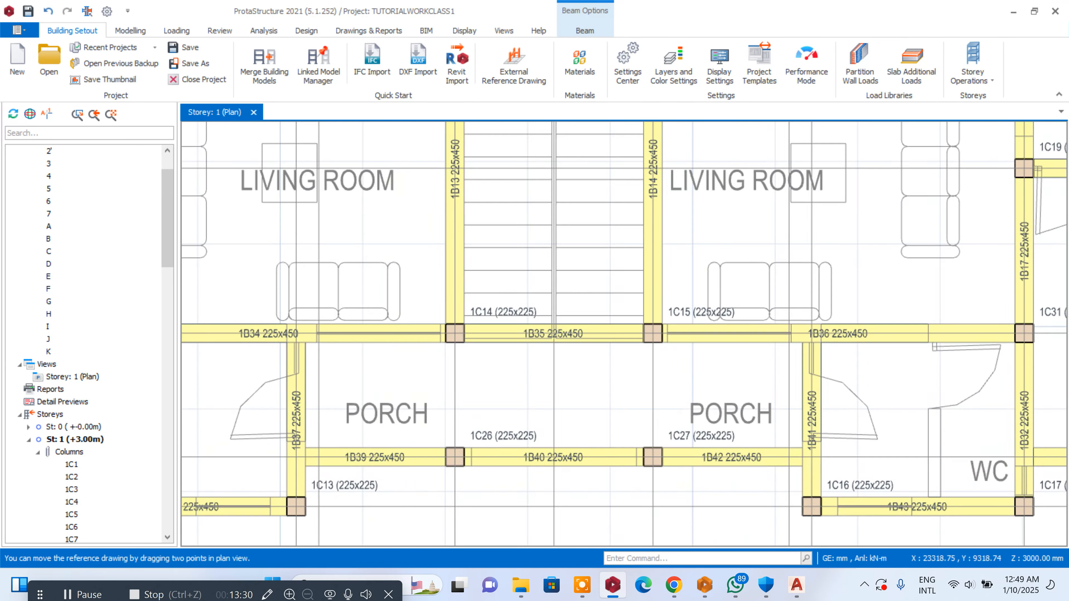
scroll(525, 215, down, 2)
scroll(530, 220, up, 1)
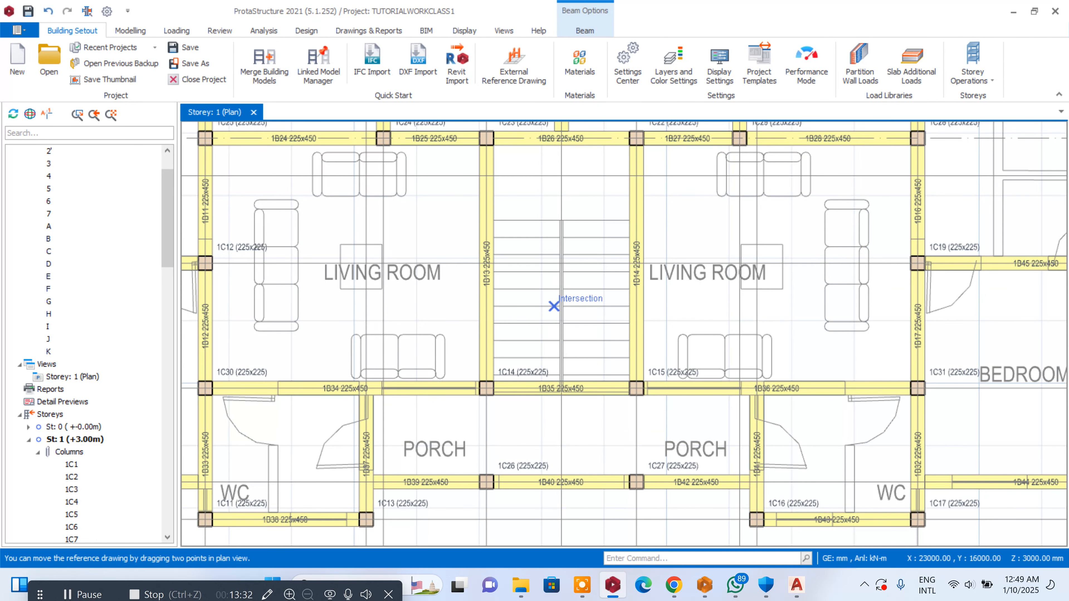
scroll(526, 358, up, 5)
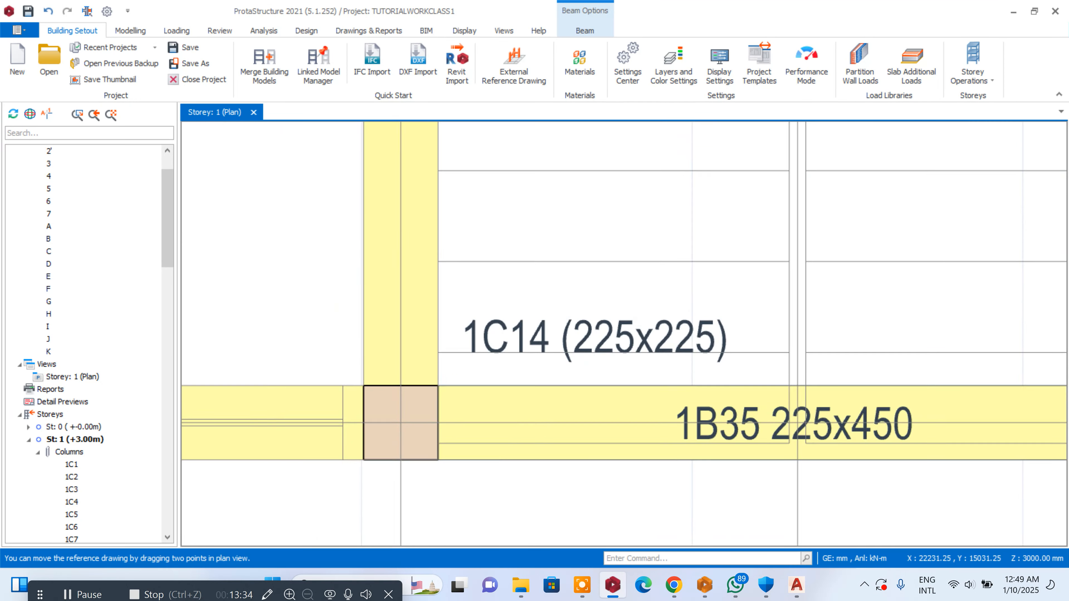
scroll(514, 373, down, 7)
scroll(521, 351, up, 5)
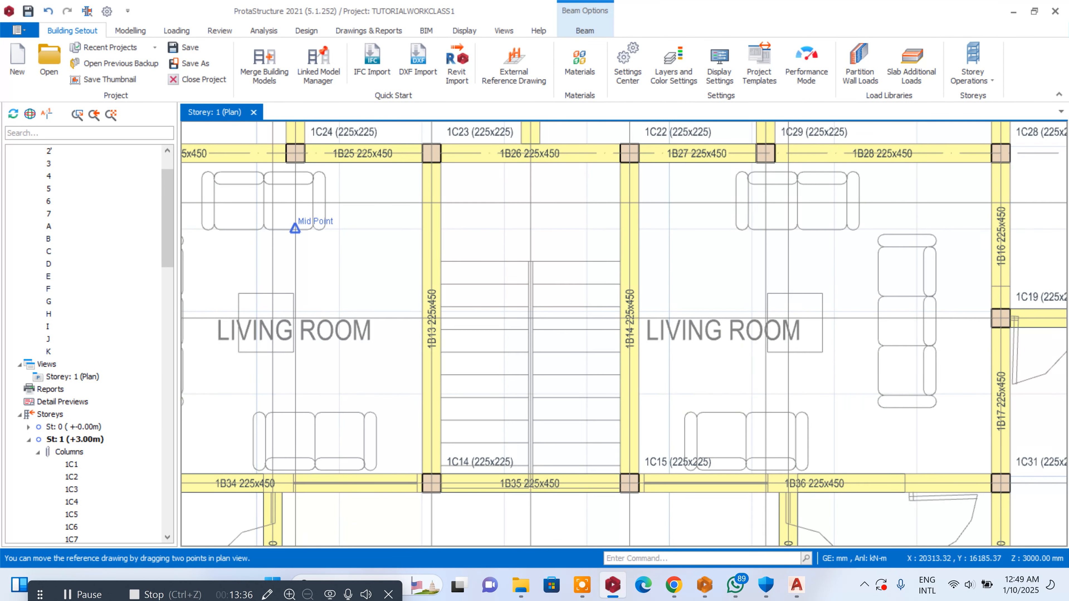
scroll(294, 227, down, 6)
scroll(659, 218, up, 5)
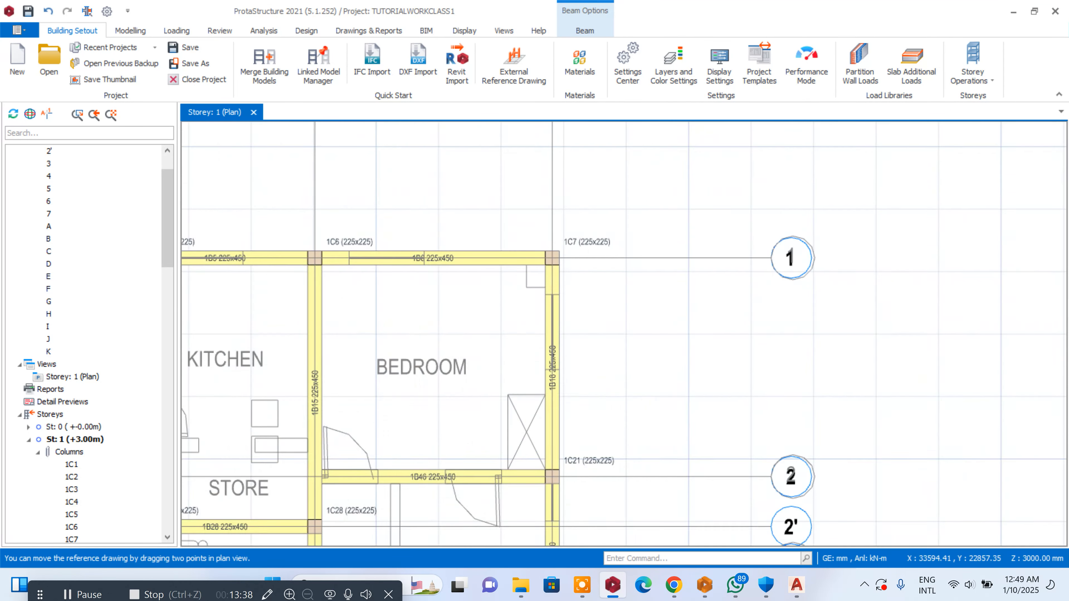
scroll(673, 292, down, 5)
scroll(500, 379, up, 6)
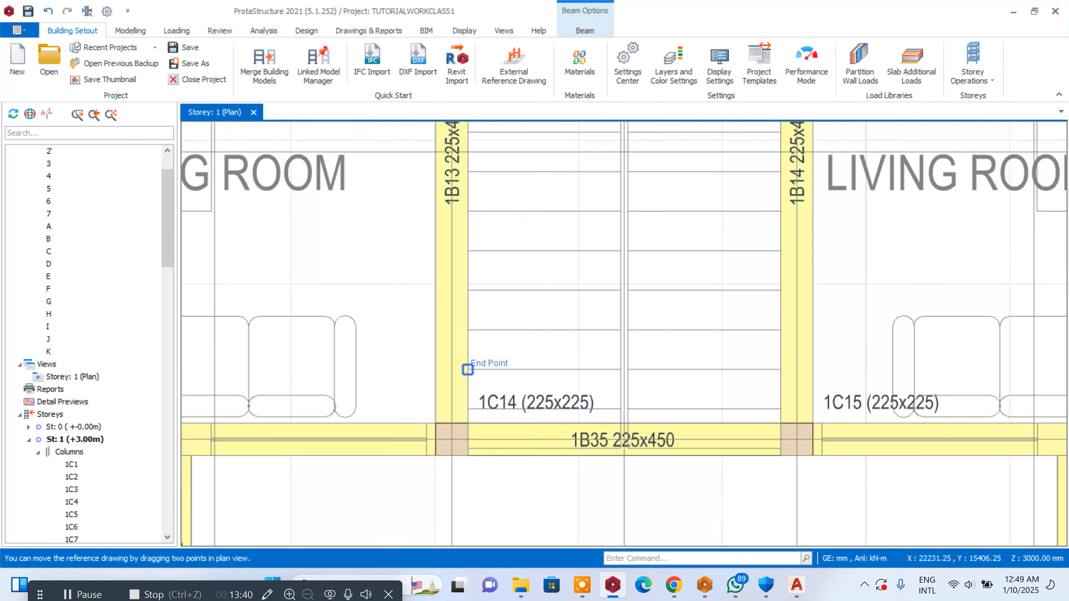
scroll(467, 369, down, 5)
scroll(606, 292, down, 2)
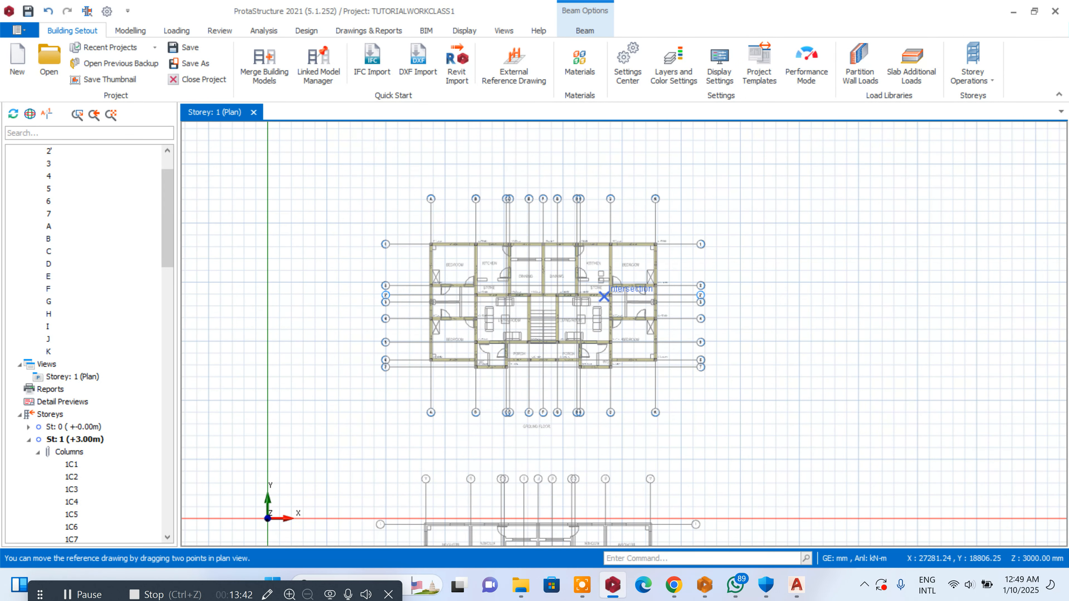
scroll(648, 248, up, 2)
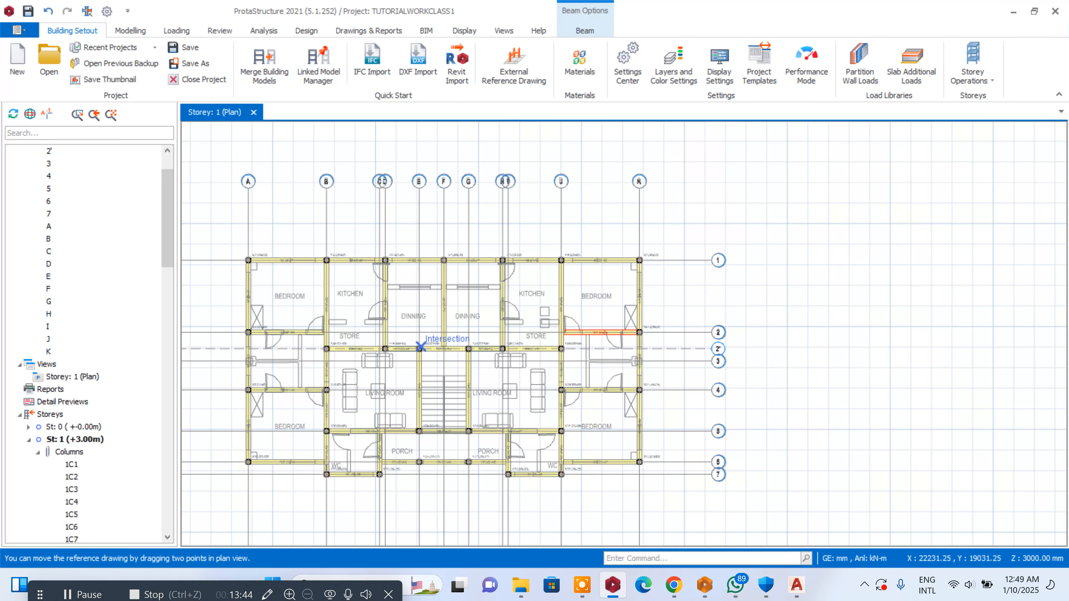
scroll(661, 193, up, 5)
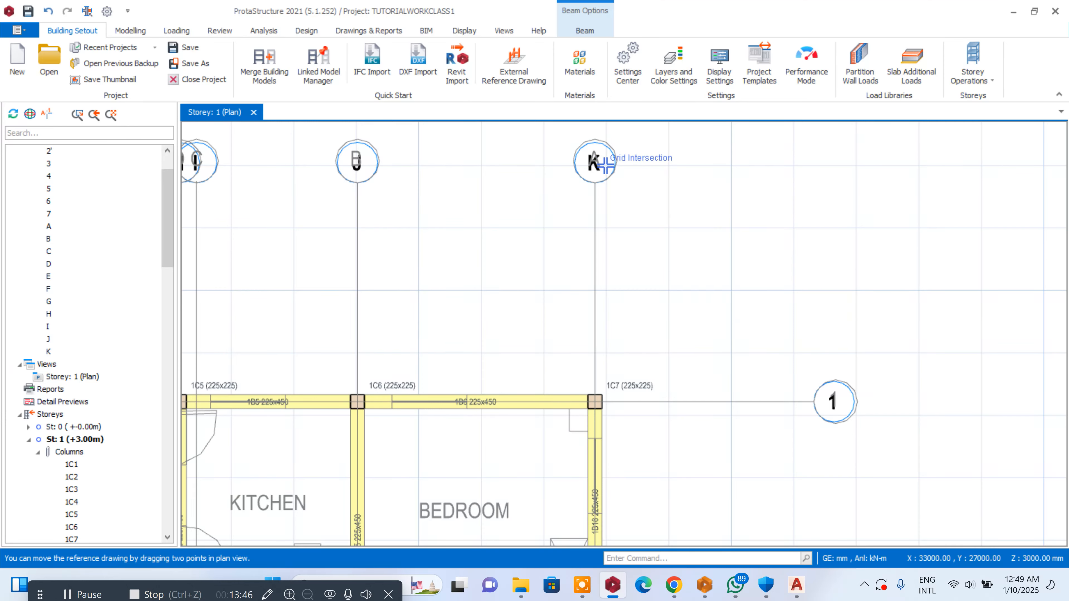
scroll(594, 183, down, 6)
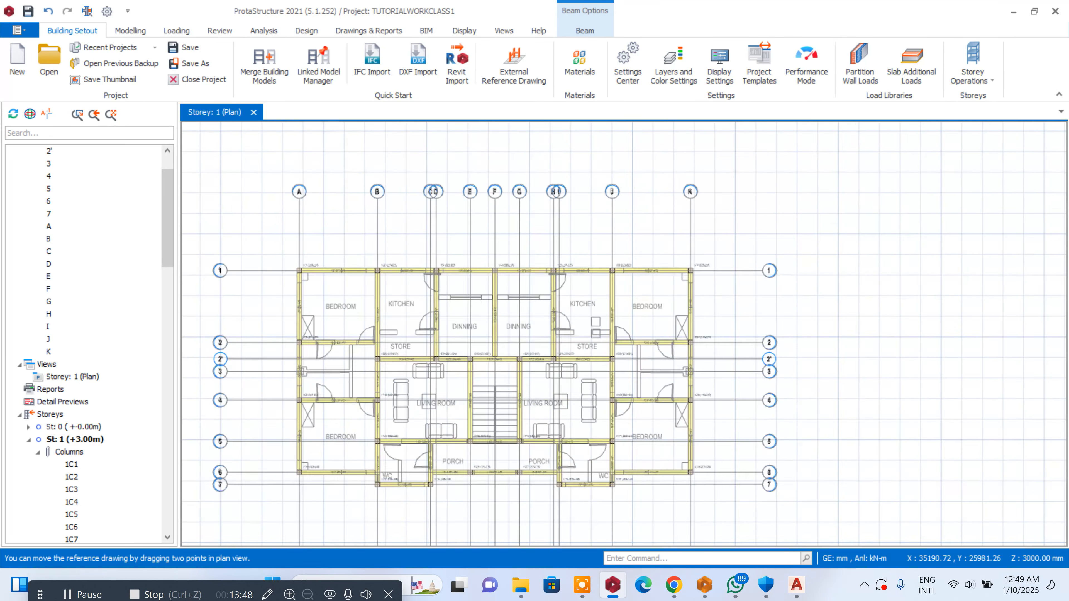
scroll(481, 203, up, 5)
scroll(475, 176, down, 4)
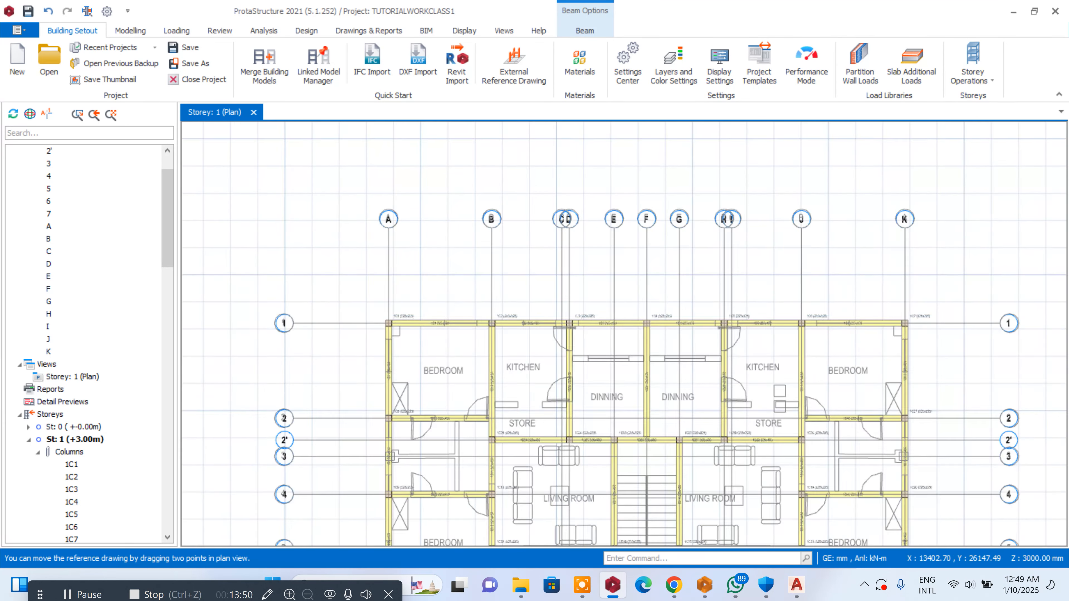
scroll(475, 177, up, 2)
scroll(475, 177, down, 2)
- Examine the first floor plan's axis 1/A corner and stairwell for a point matching the modelled floor
scroll(477, 298, up, 6)
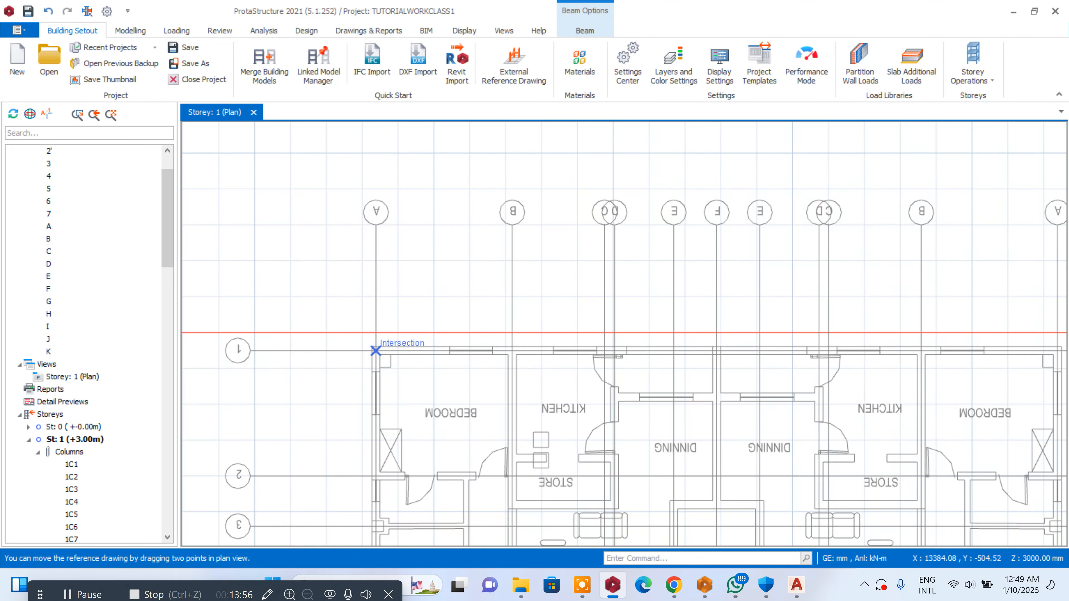
scroll(375, 350, down, 4)
scroll(491, 416, up, 5)
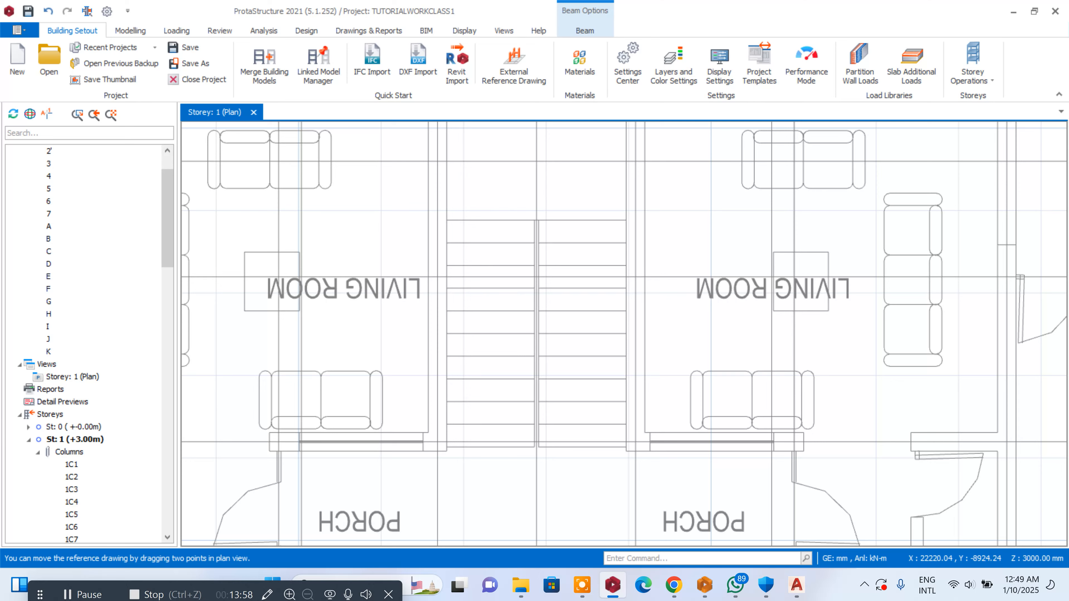
scroll(443, 439, up, 2)
scroll(441, 441, down, 4)
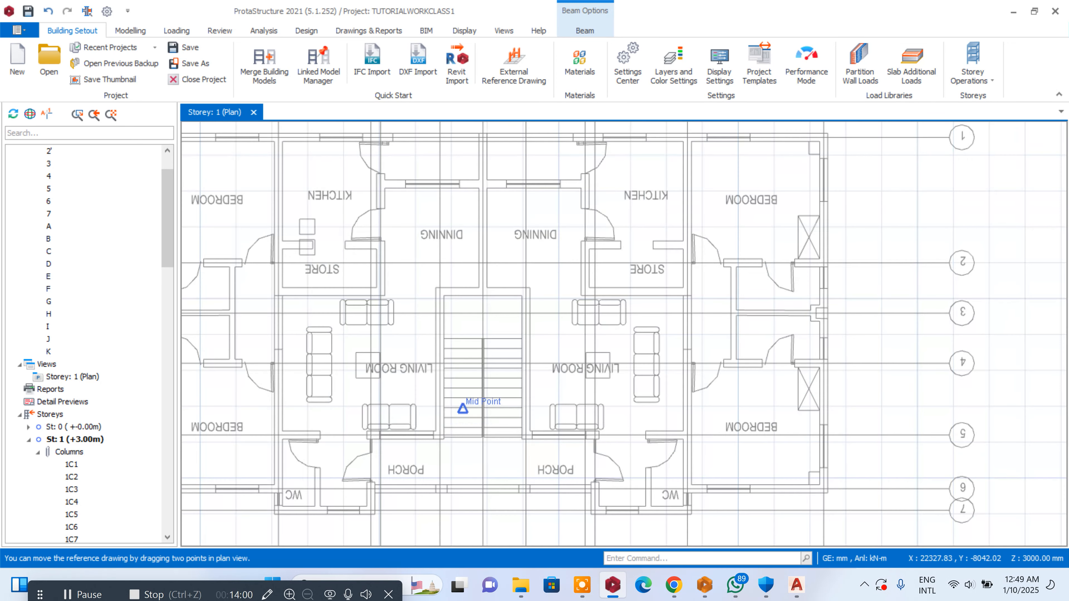
scroll(465, 401, up, 3)
scroll(563, 343, down, 6)
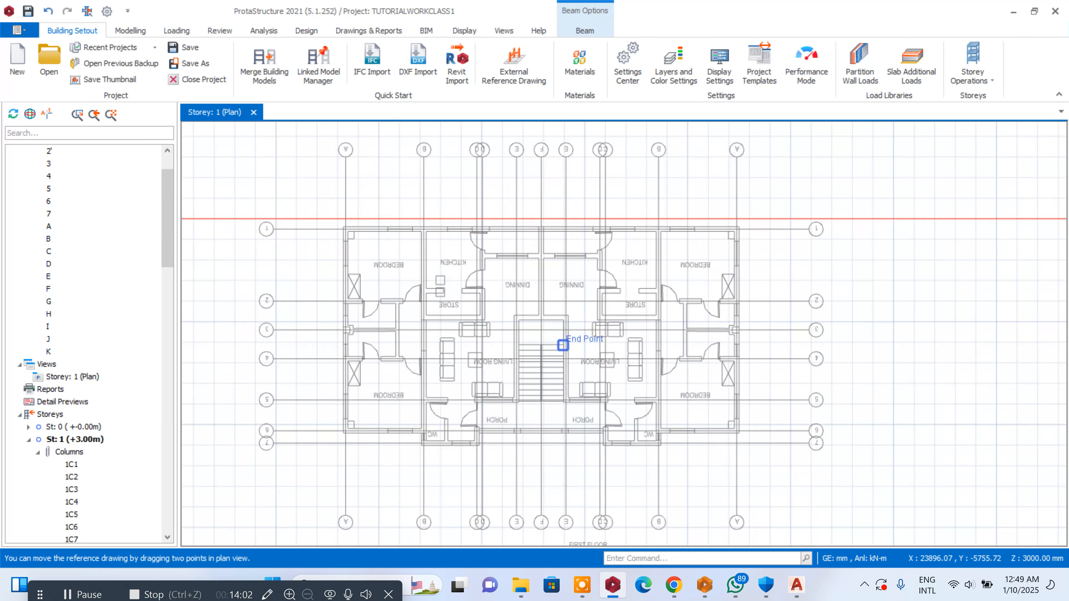
scroll(554, 295, up, 3)
scroll(524, 279, up, 4)
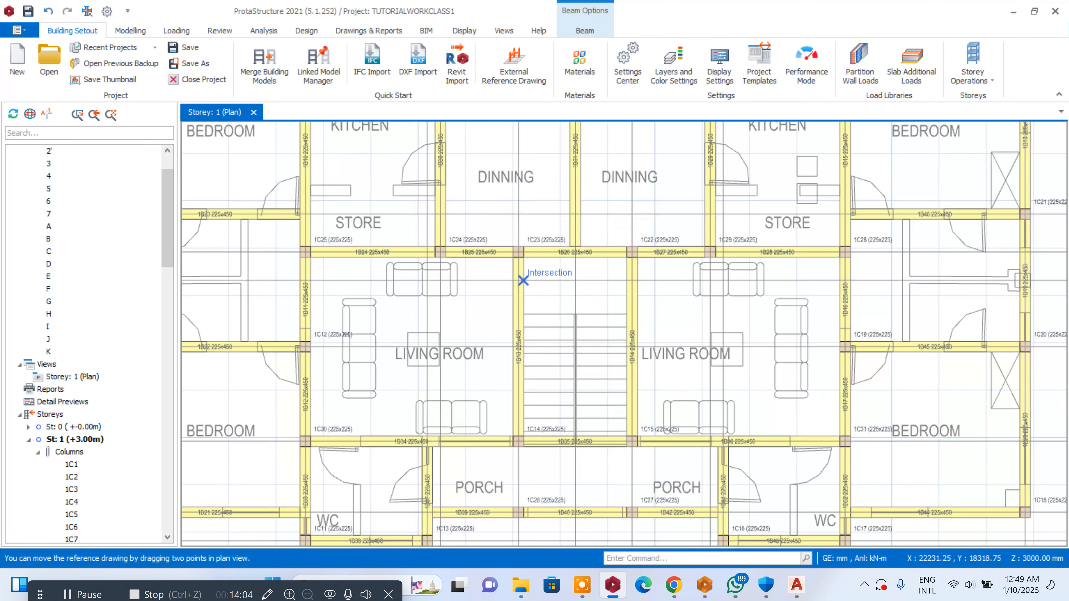
scroll(575, 252, down, 6)
scroll(575, 251, down, 3)
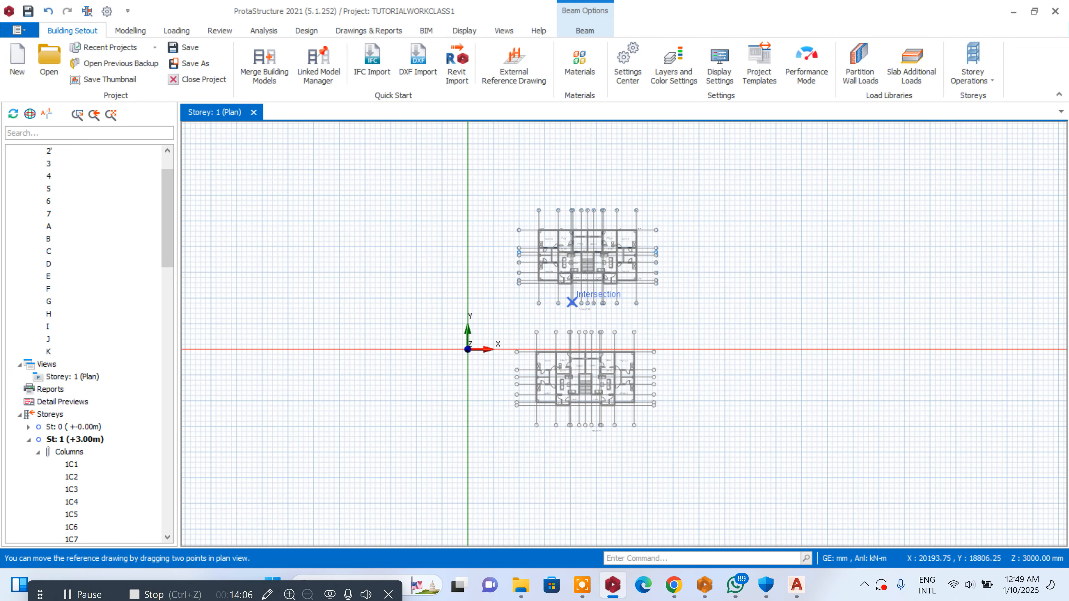
- Move the reference drawing from the first floor plan's upper-left stairwell corner to the matching inner corner of column 1C23, and accept the new offset
scroll(580, 382, up, 7)
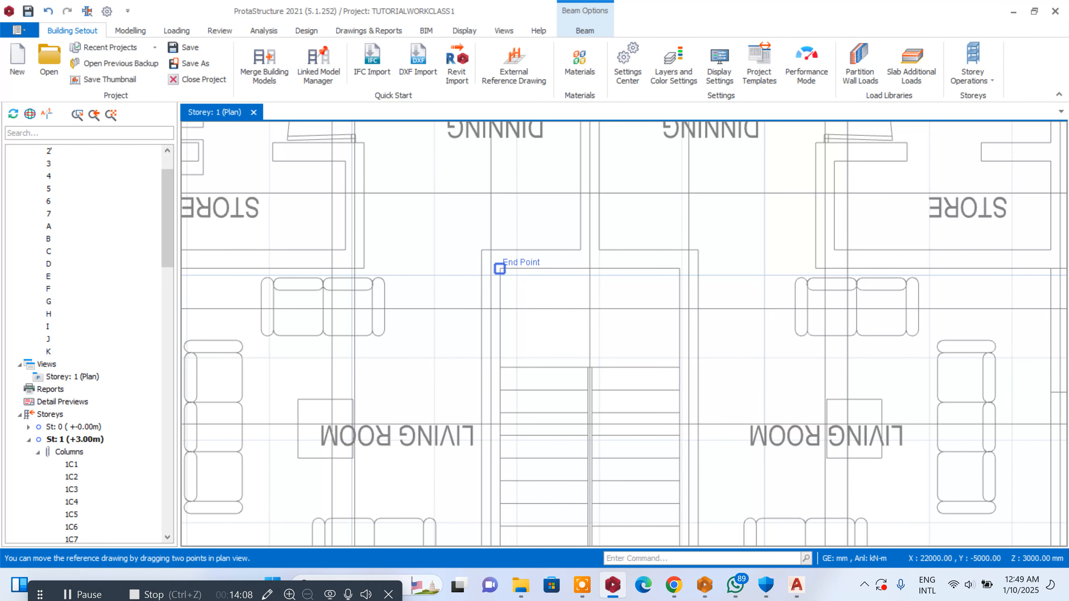
scroll(637, 377, down, 5)
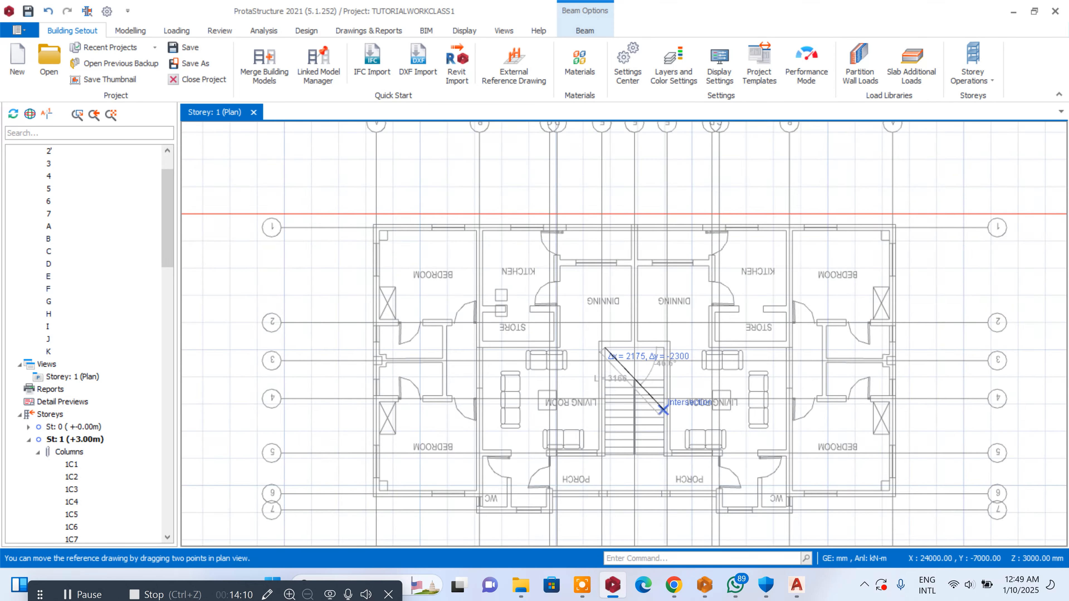
scroll(665, 429, down, 5)
scroll(657, 299, up, 8)
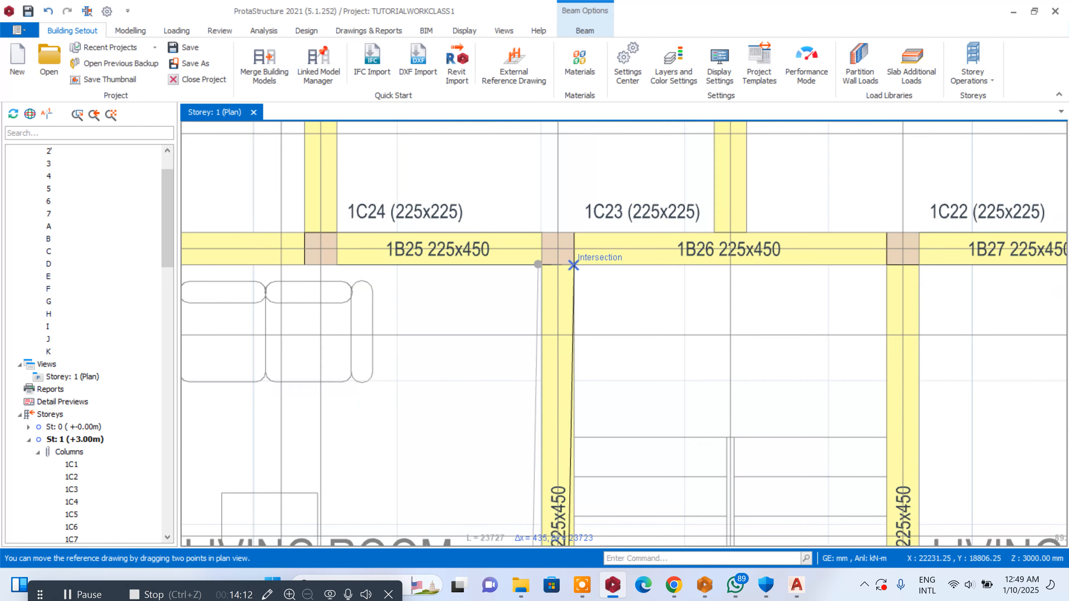
click(583, 265)
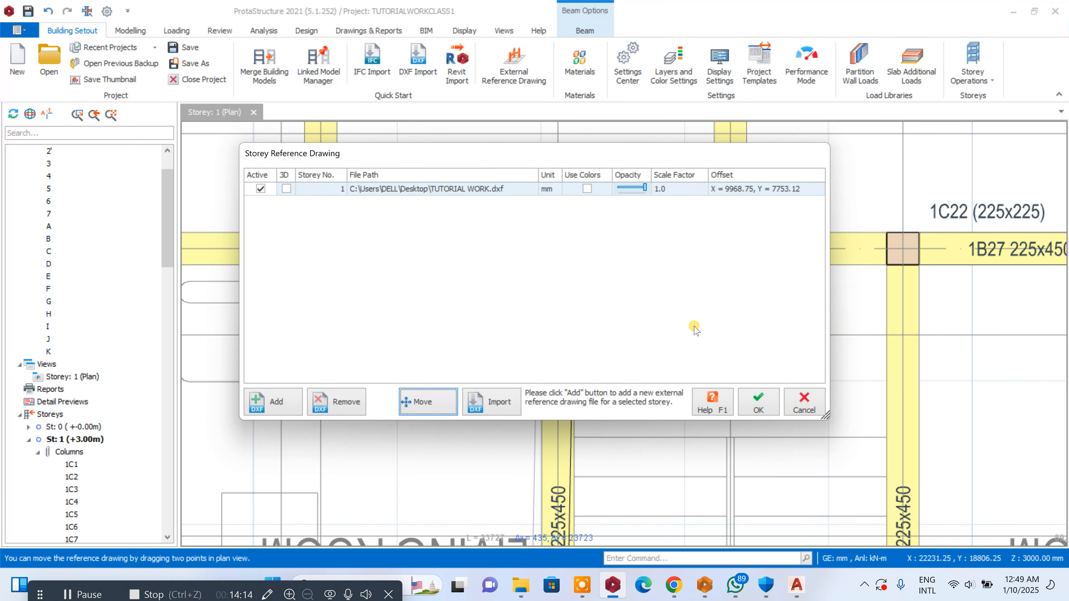
click(757, 402)
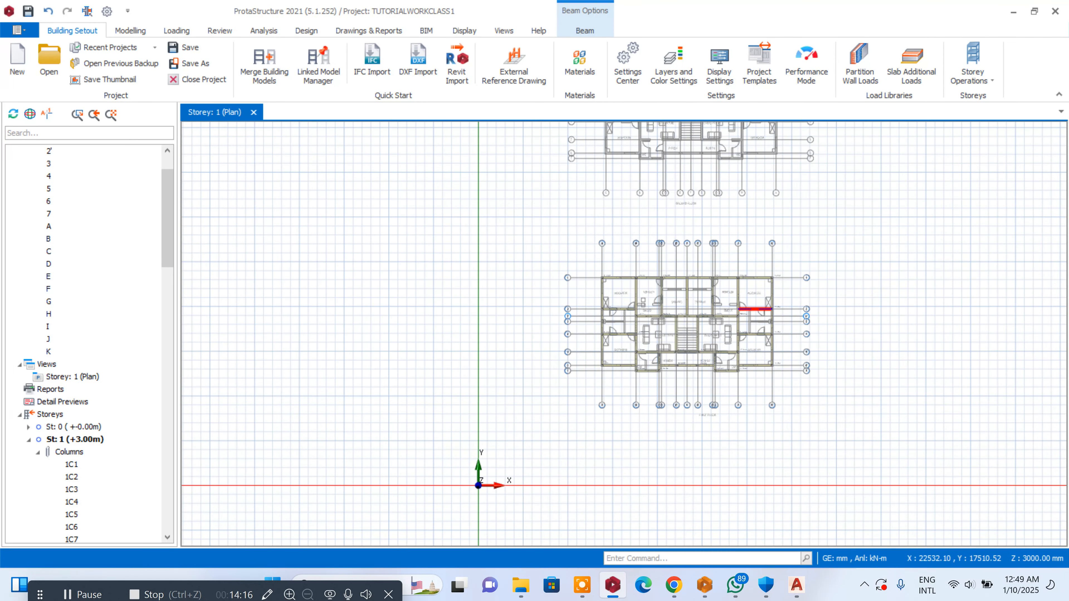
- Check the alignment of the first floor plan with the modelled beams and columns
scroll(678, 382, down, 8)
scroll(682, 256, up, 6)
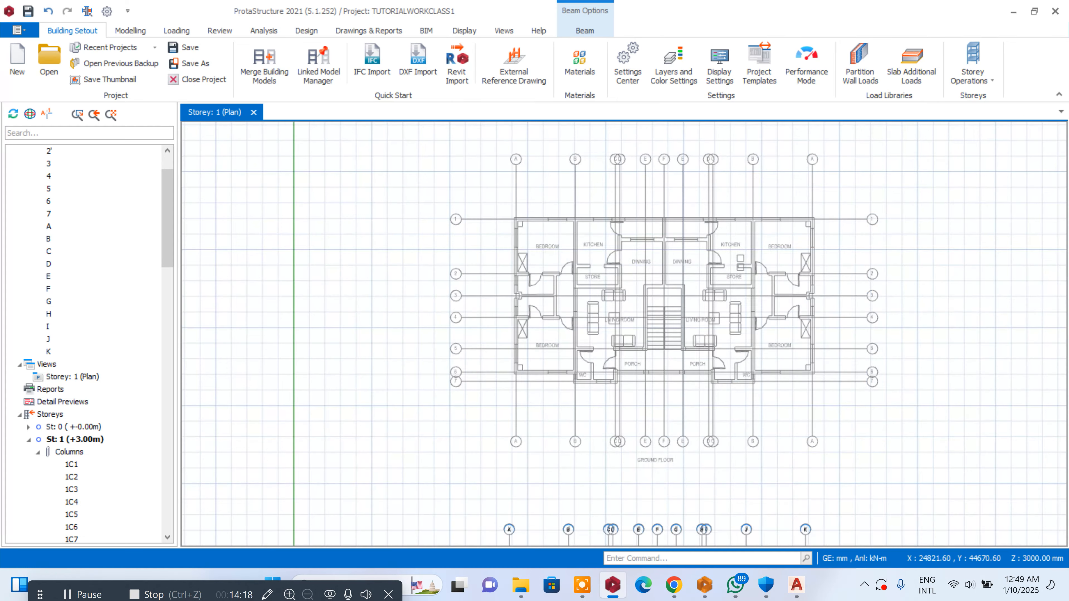
scroll(657, 458, up, 3)
scroll(573, 235, down, 7)
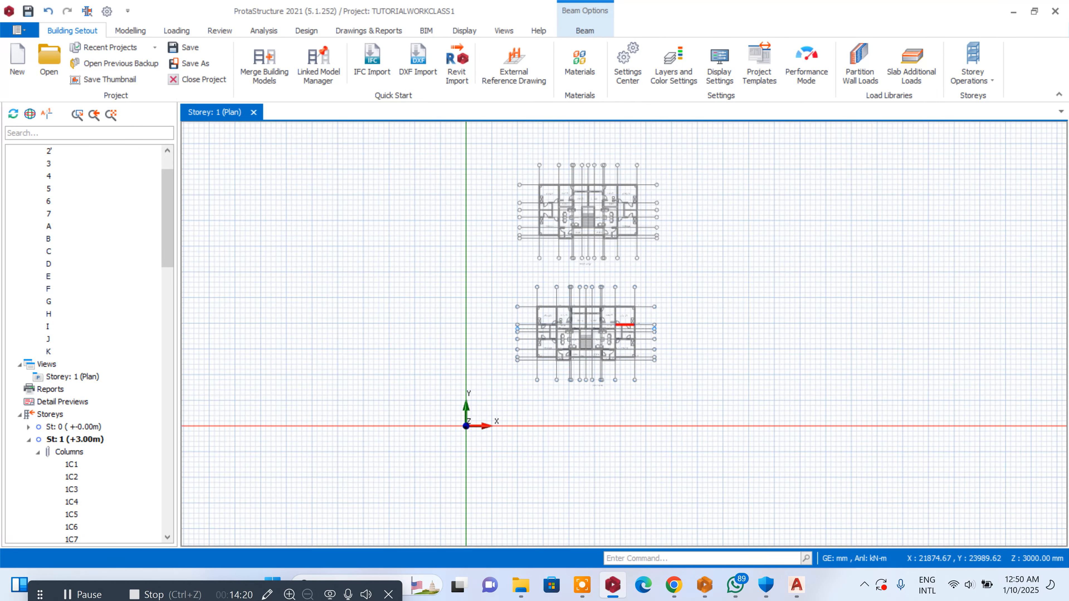
scroll(589, 293, up, 3)
scroll(601, 455, up, 4)
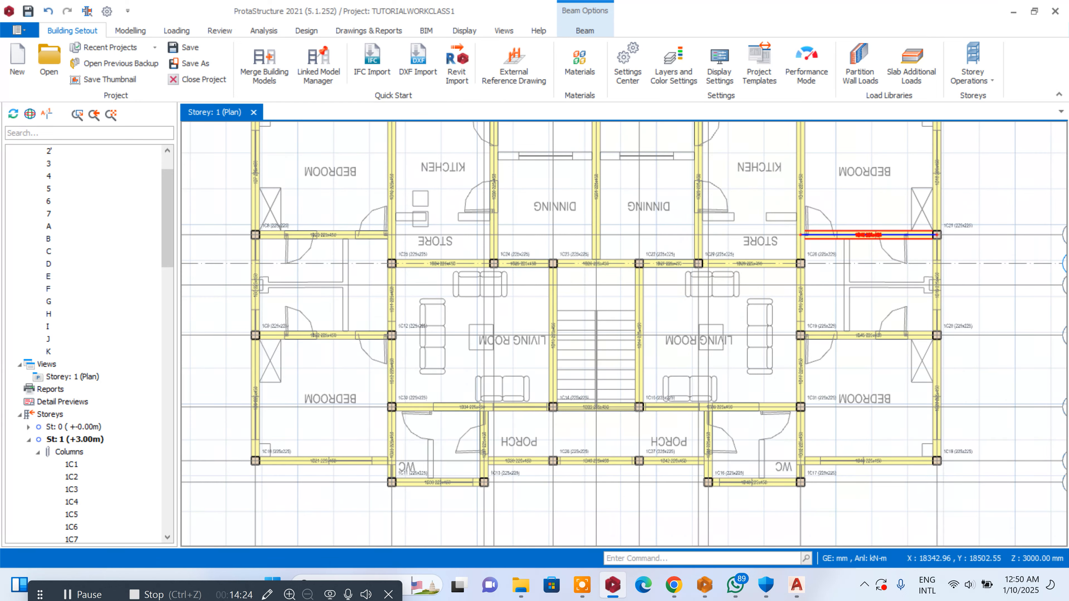
- Examine the overall first floor layout and the beams around the store, living rooms and stairwell against the reference drawing
scroll(547, 378, down, 4)
scroll(526, 379, up, 3)
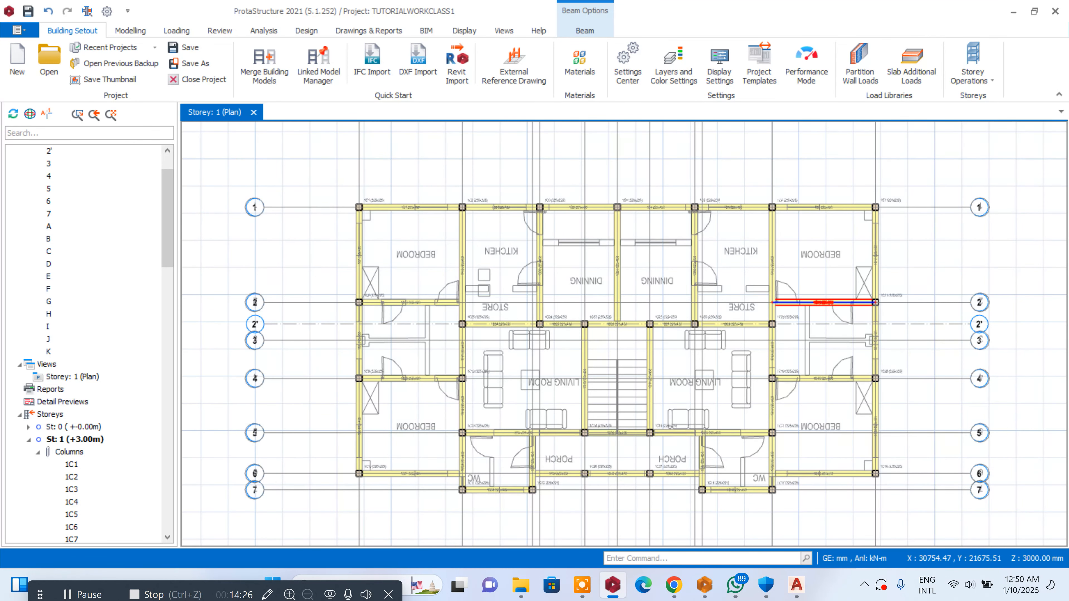
scroll(685, 238, down, 2)
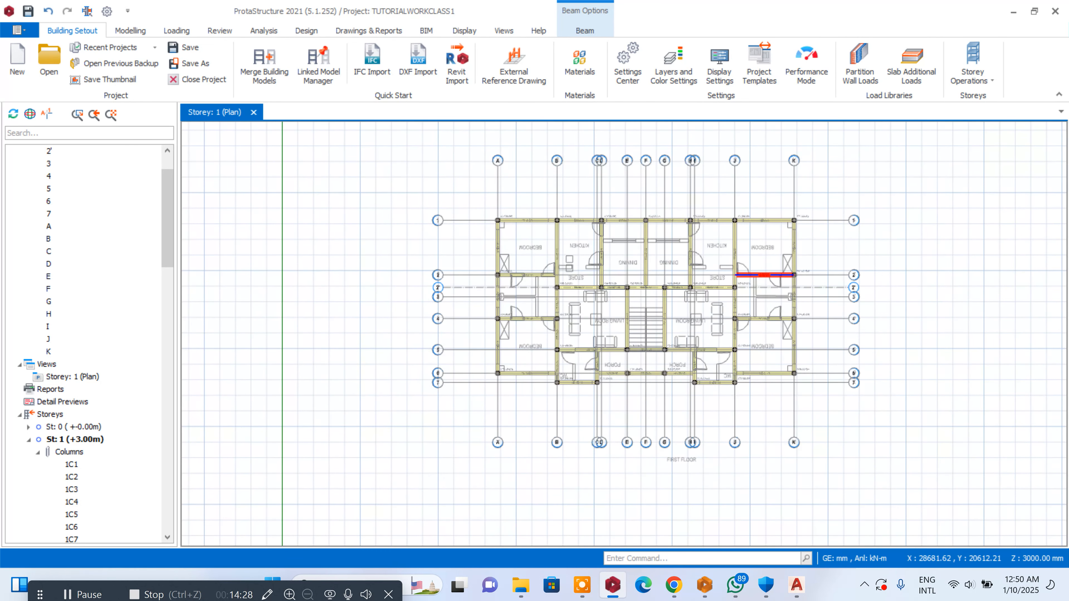
scroll(638, 288, up, 3)
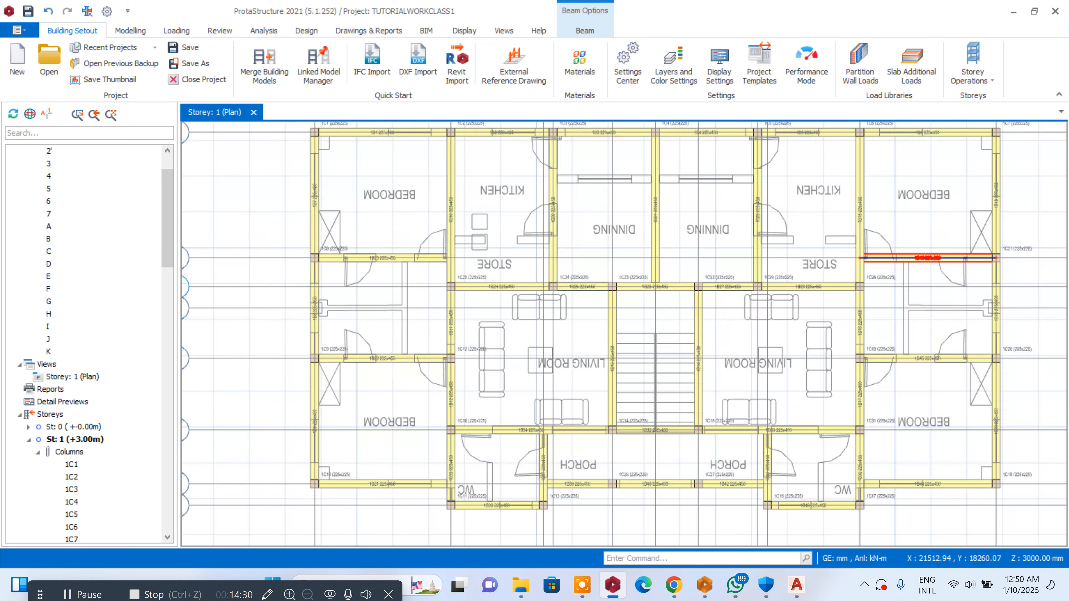
scroll(455, 291, up, 3)
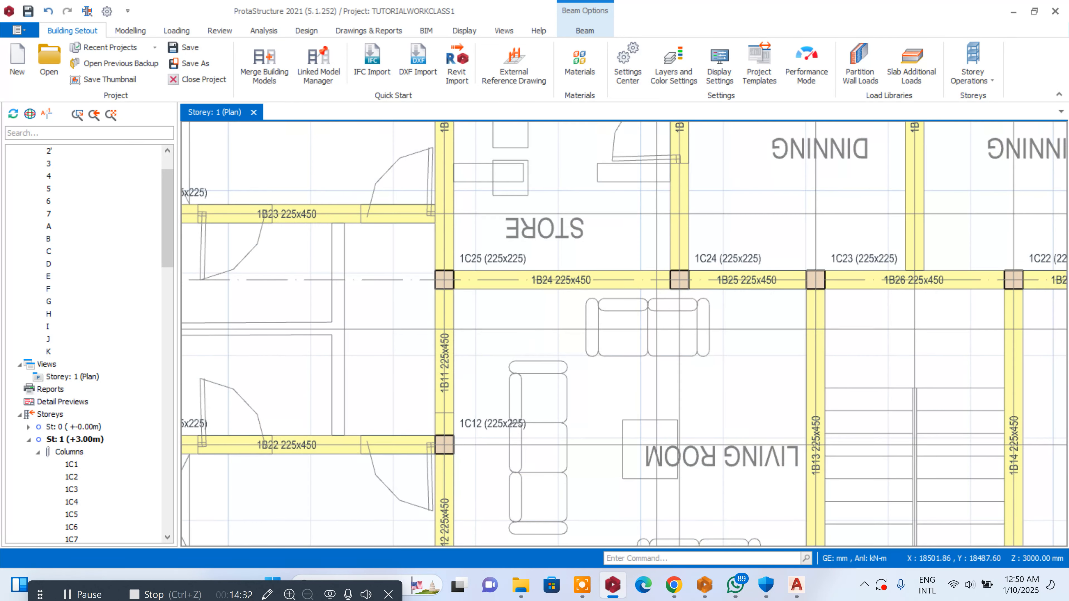
scroll(493, 285, down, 1)
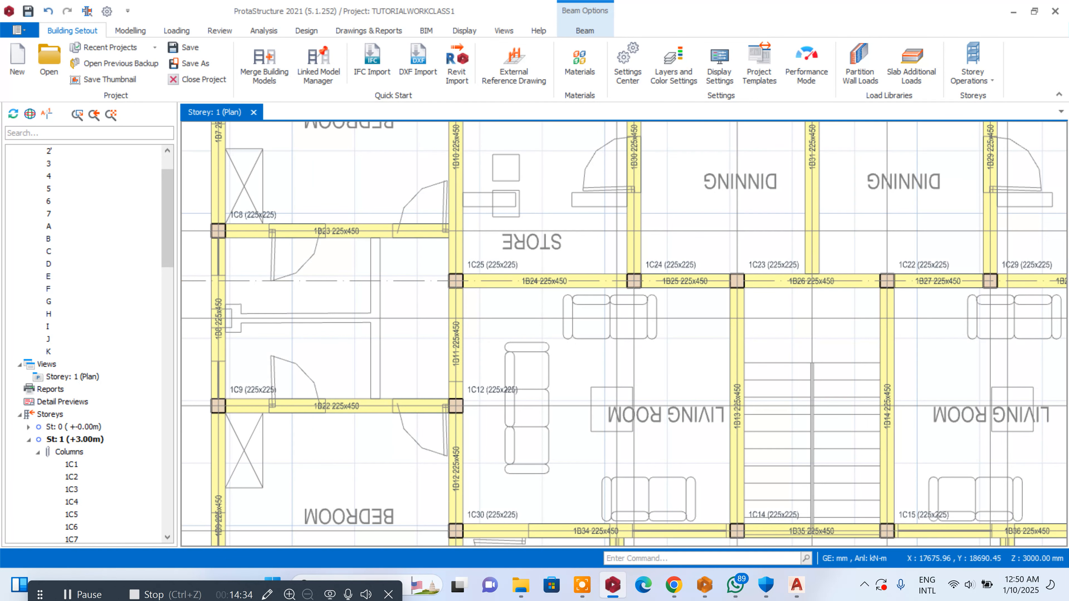
scroll(493, 328, down, 2)
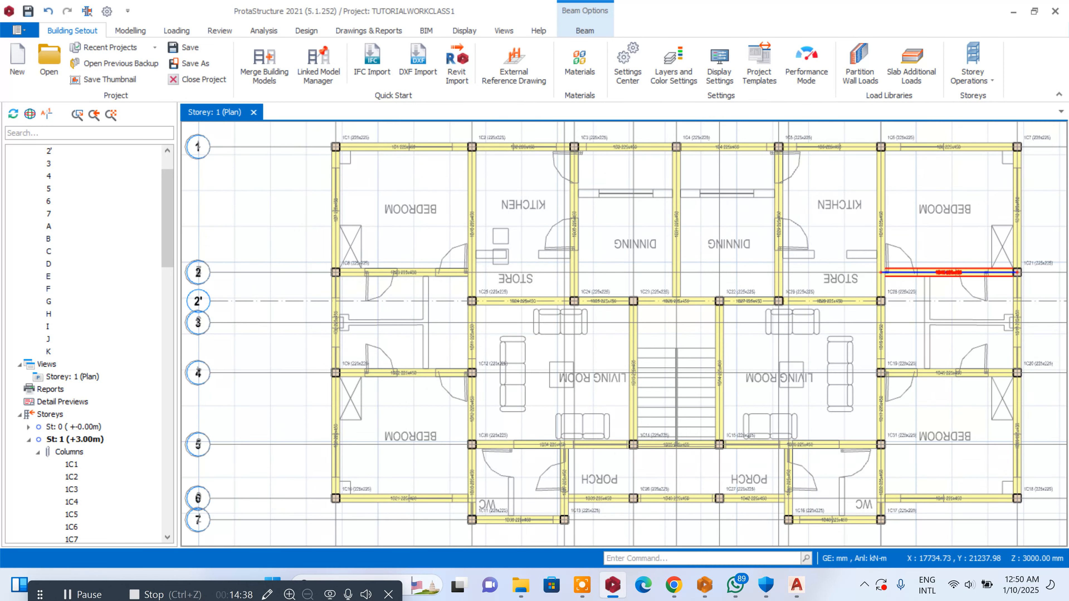
- Select beam 1B10 between the bedroom and kitchen, ending at column 1C25
scroll(473, 219, up, 2)
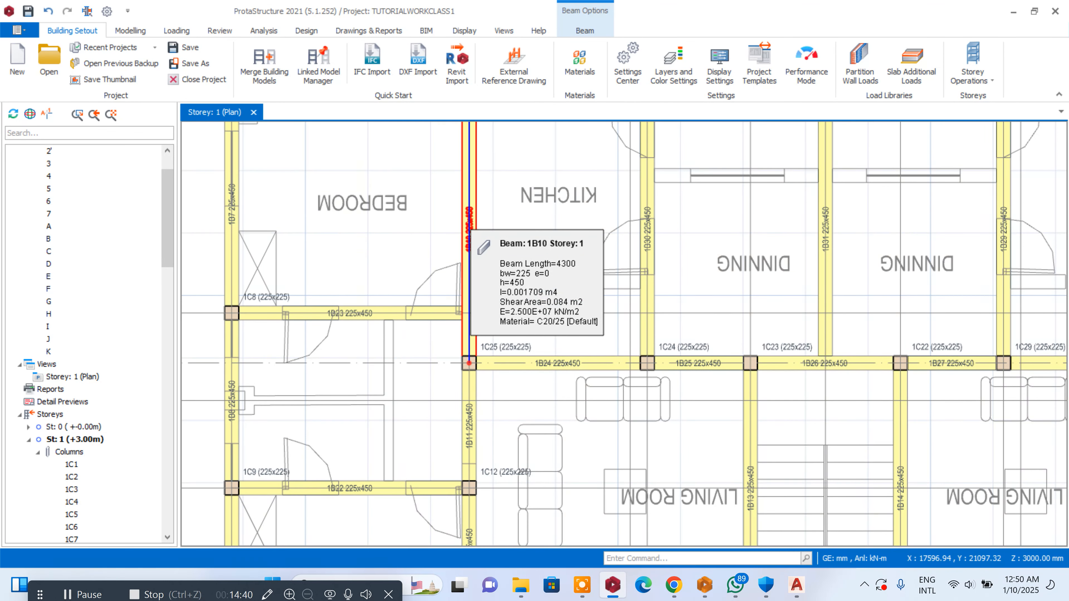
click(469, 362)
scroll(469, 363, up, 3)
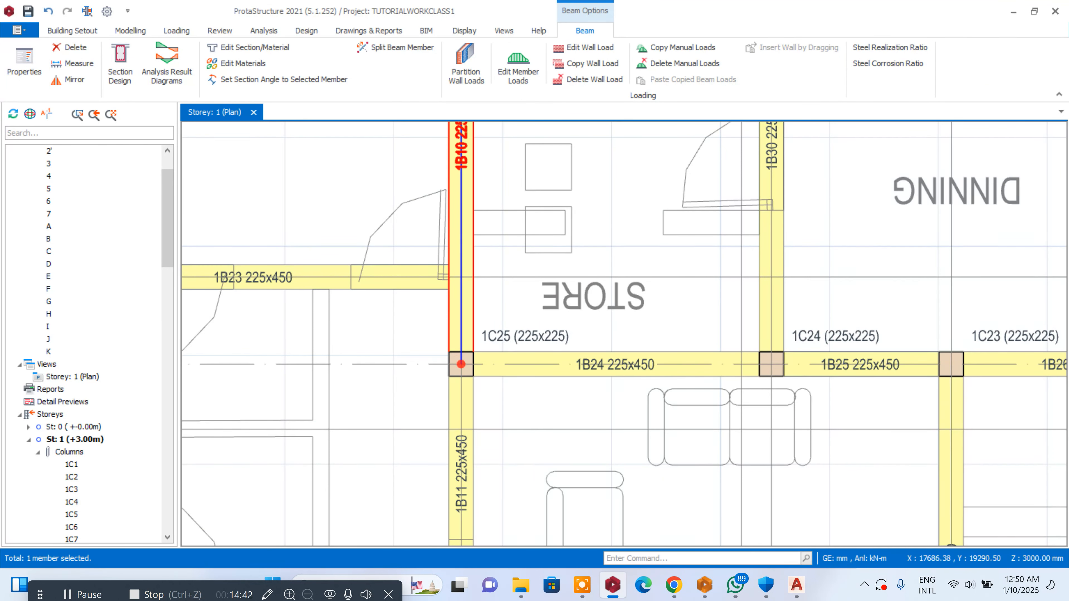